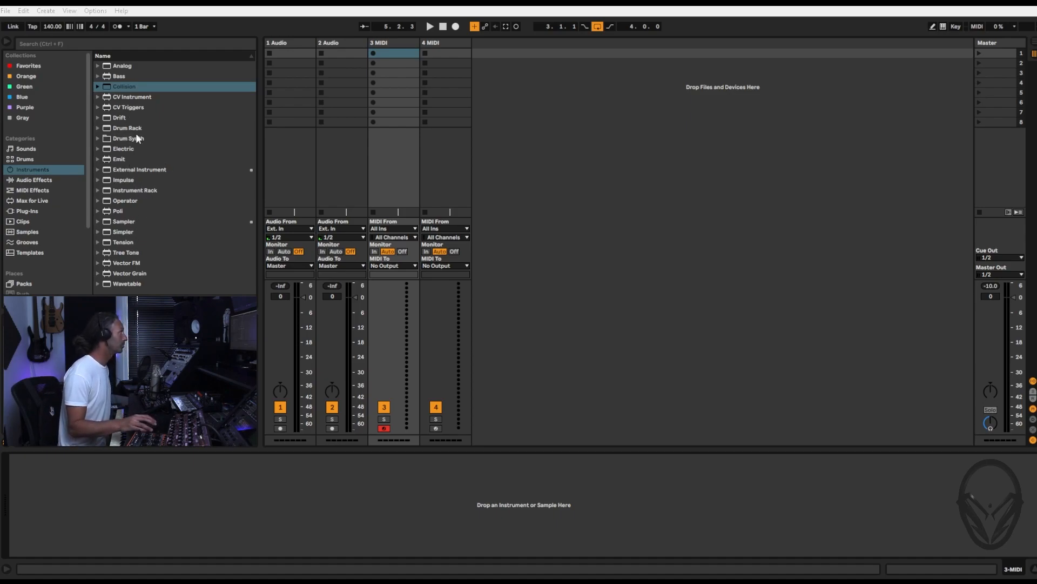
Load the Collision instrument onto the third track, the first of the two MIDI tracks.
{"action": "left_click", "coordinate": [120, 86]}
{"action": "left_click_drag", "start_coordinate": [392, 51], "coordinate": [391, 48]}
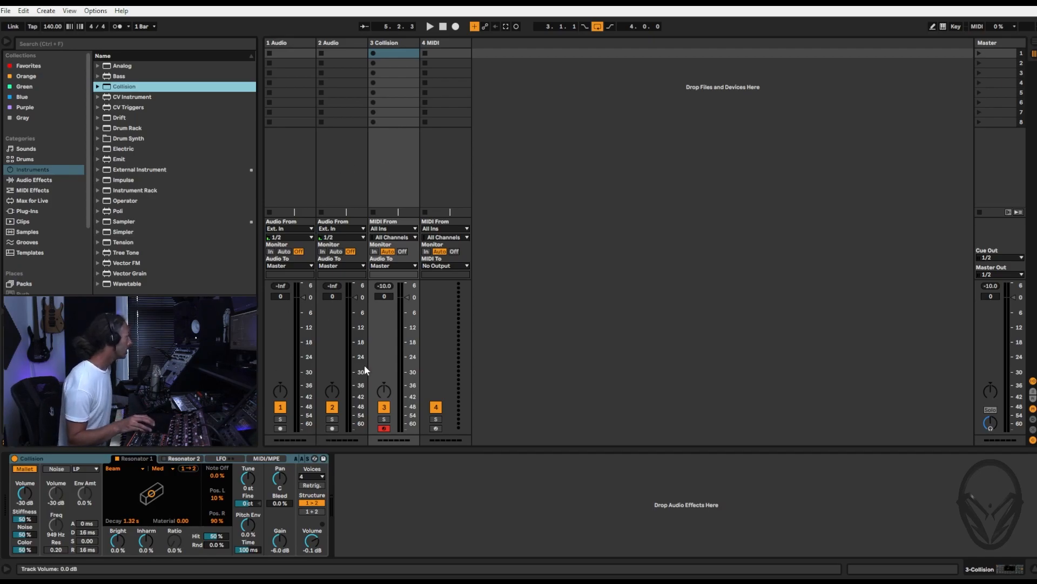
Find the Delay effect among the Delay & Loop audio effects and add it after Collision.
{"action": "left_click", "coordinate": [22, 117]}
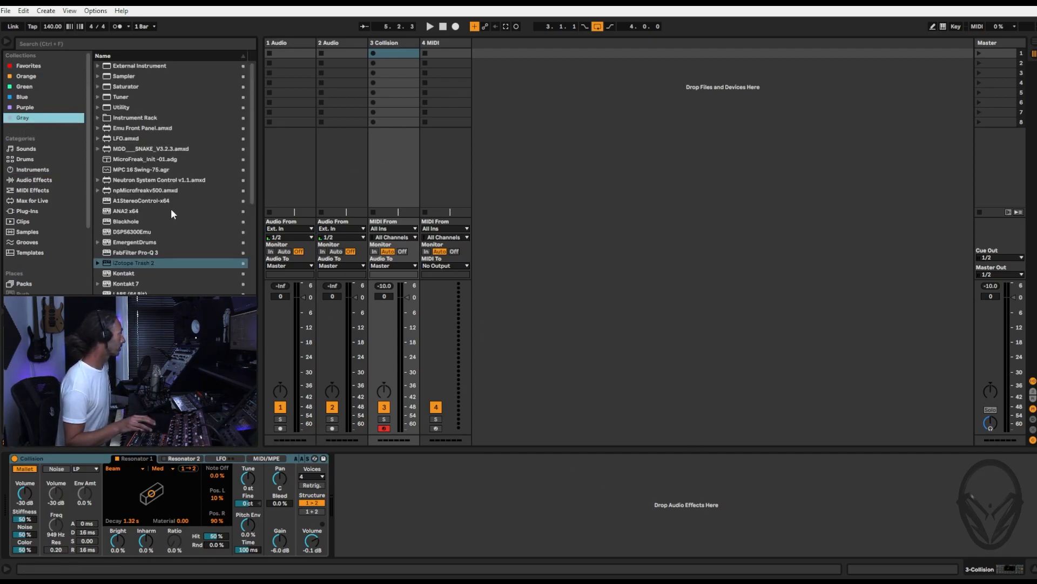
{"action": "left_click", "coordinate": [28, 180]}
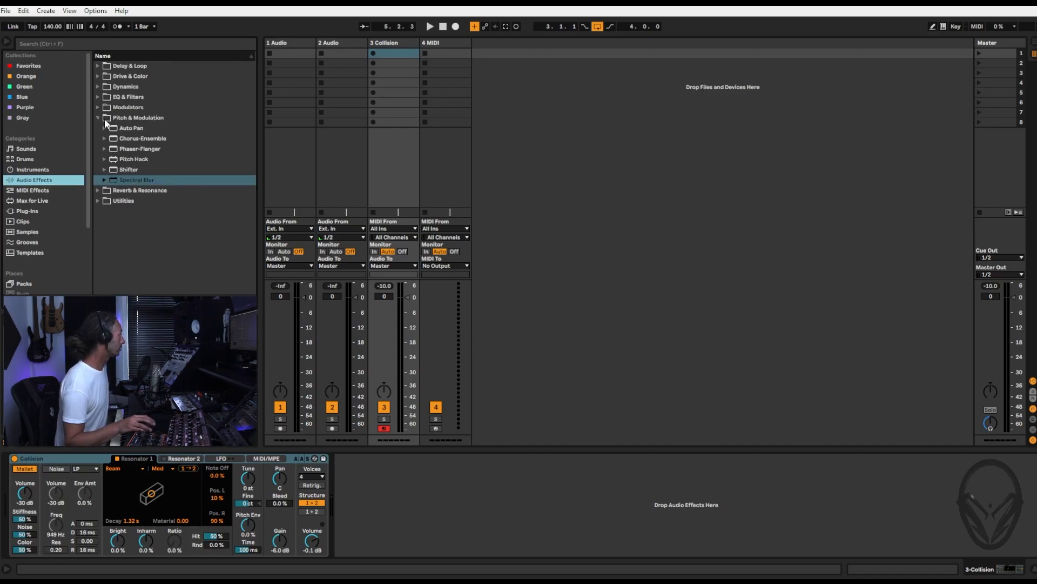
{"action": "left_click", "coordinate": [97, 76]}
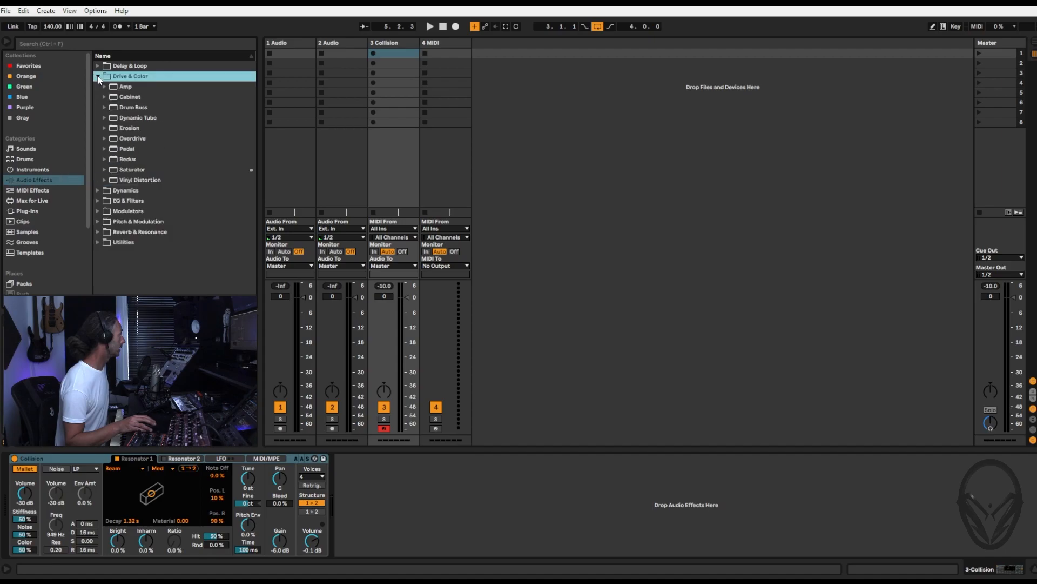
{"action": "left_click", "coordinate": [104, 67]}
{"action": "double_click", "coordinate": [123, 86]}
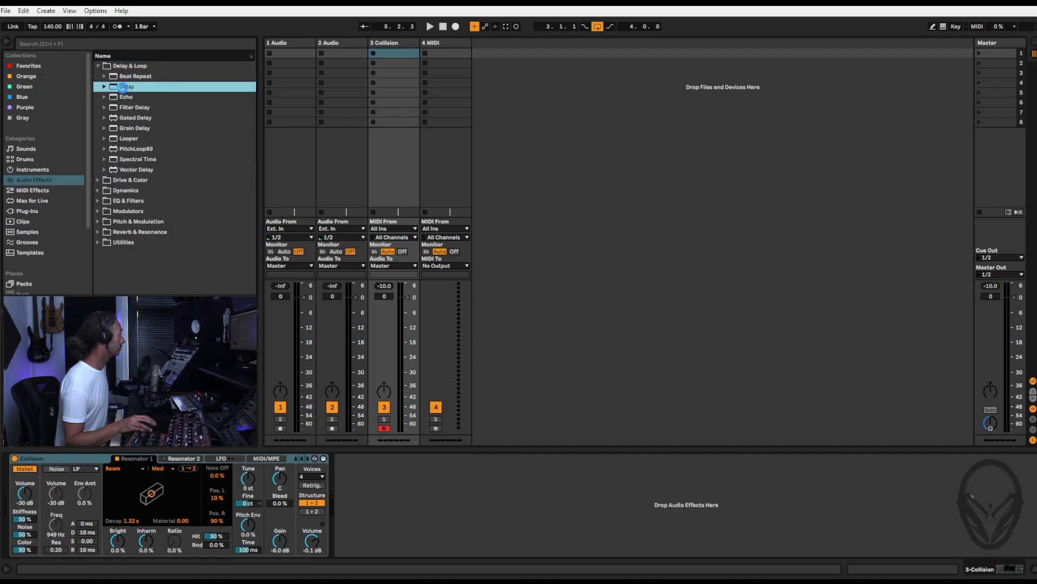
Add the stock Reverb after the Delay, and set the Delay's feedback to 55% and its dry/wet to 38%.
{"action": "left_click", "coordinate": [101, 232]}
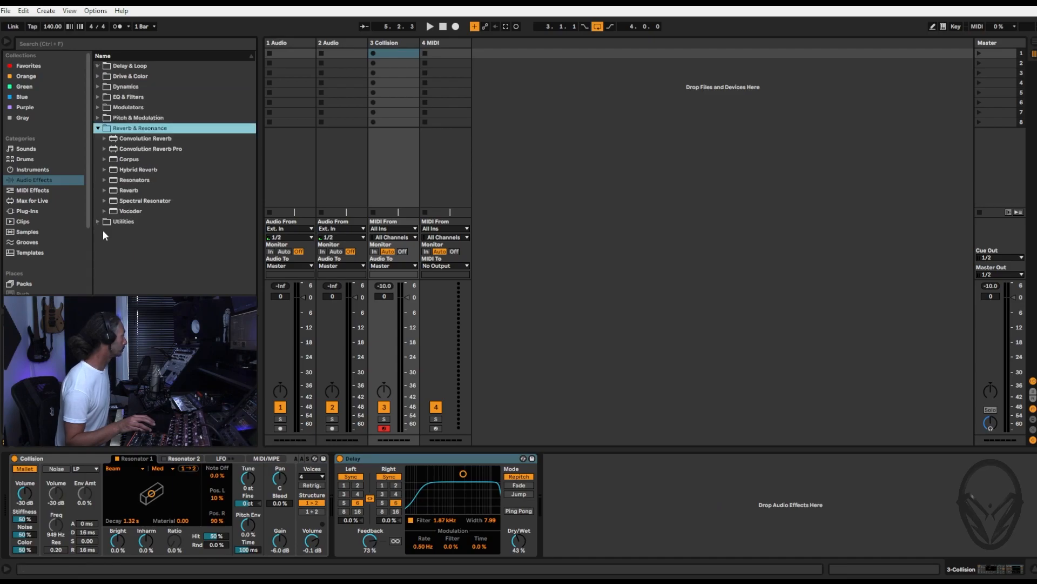
{"action": "double_click", "coordinate": [134, 189]}
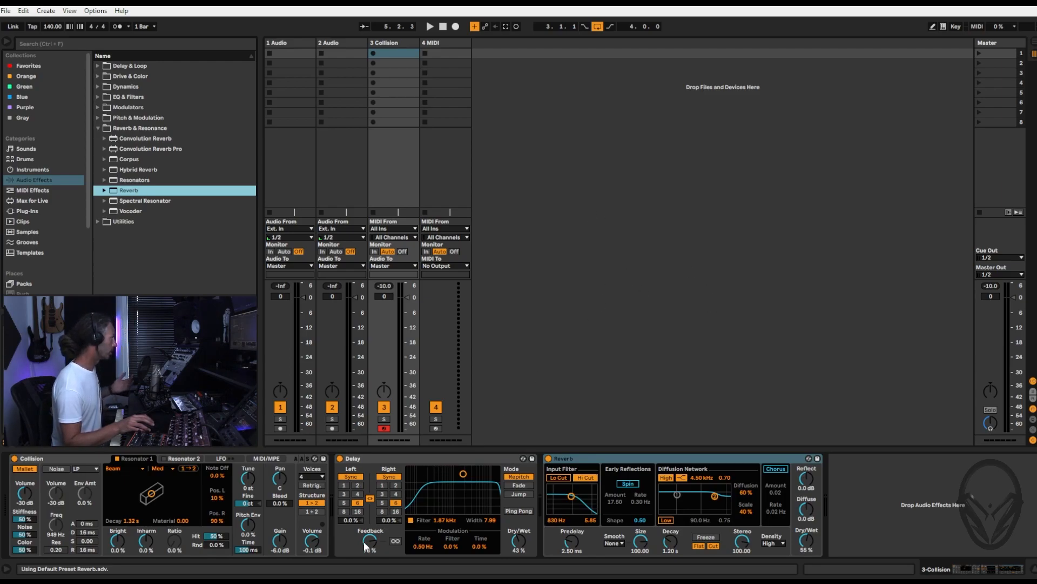
{"action": "left_click_drag", "start_coordinate": [363, 541], "coordinate": [365, 559]}
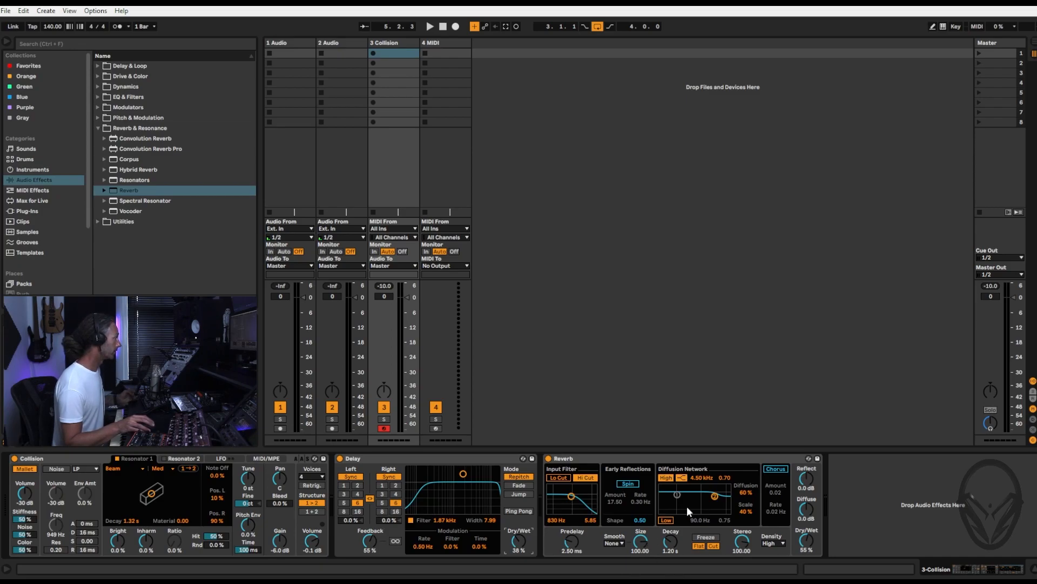
Set the Reverb's size to 500, decay to 5.96 s and stereo to 120, with low cut on, input filter at 914 Hz and low shelf enabled.
{"action": "left_click_drag", "start_coordinate": [639, 542], "coordinate": [640, 519]}
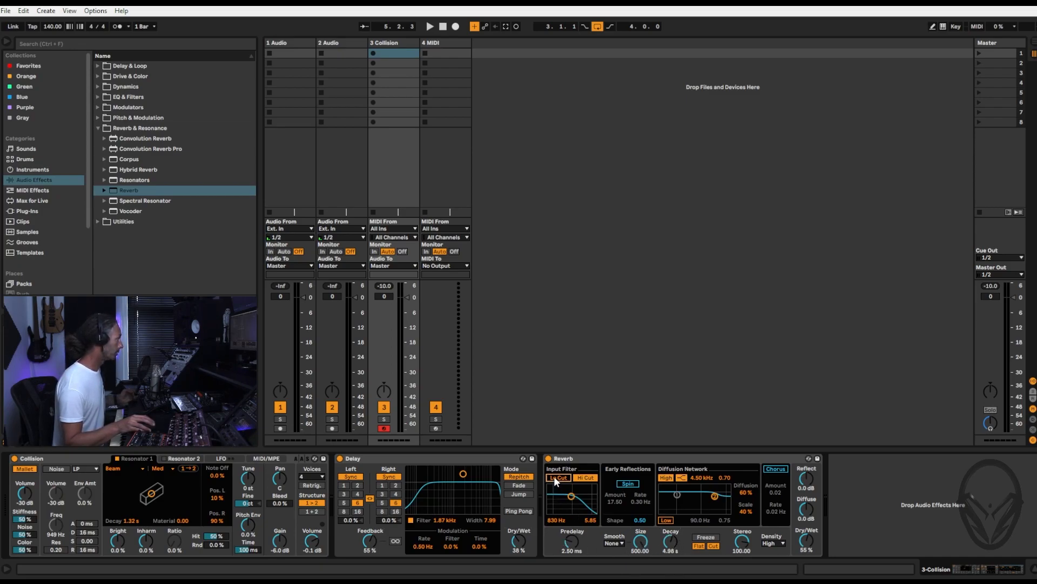
{"action": "left_click_drag", "start_coordinate": [574, 505], "coordinate": [576, 504]}
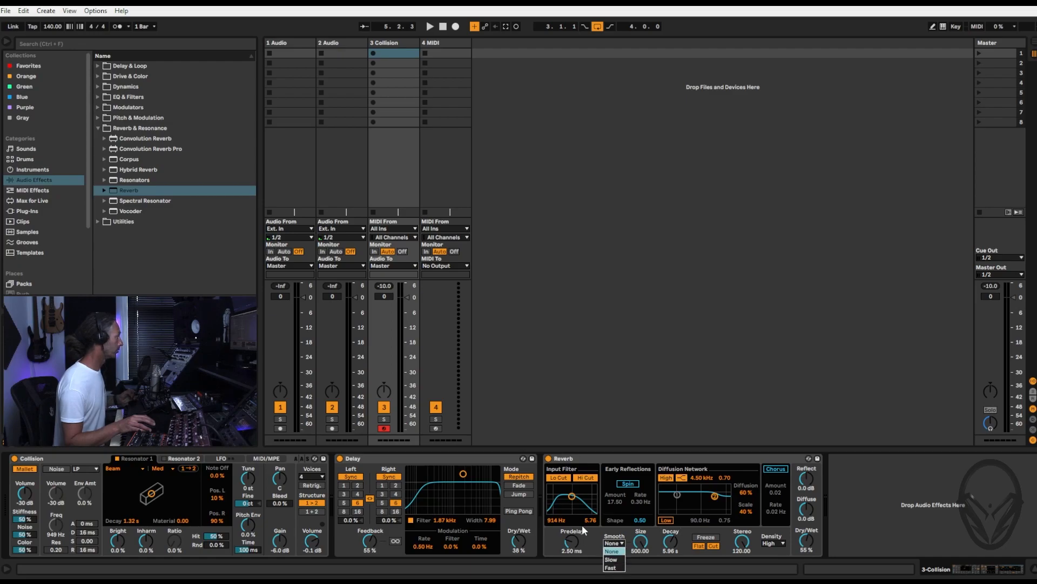
{"action": "left_click", "coordinate": [595, 536]}
{"action": "left_click", "coordinate": [669, 521]}
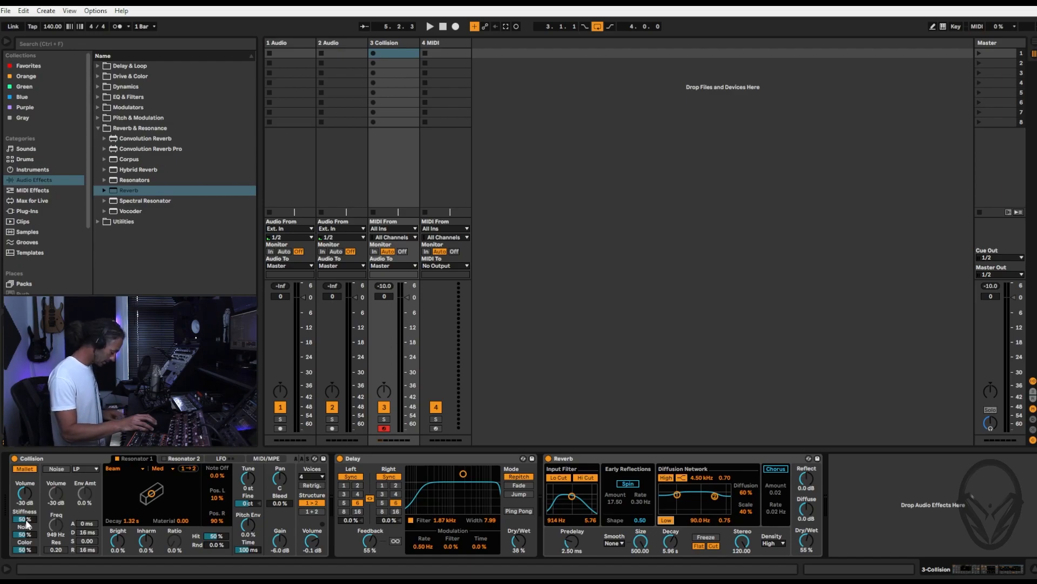
Set Collision's mallet stiffness to 63% and its voice count to 16.
{"action": "mouse_move", "coordinate": [25, 521]}
{"action": "left_mouse_down"}
{"action": "mouse_move", "coordinate": [25, 512]}
{"action": "mouse_move", "coordinate": [25, 544]}
{"action": "mouse_move", "coordinate": [25, 521]}
{"action": "left_mouse_up"}
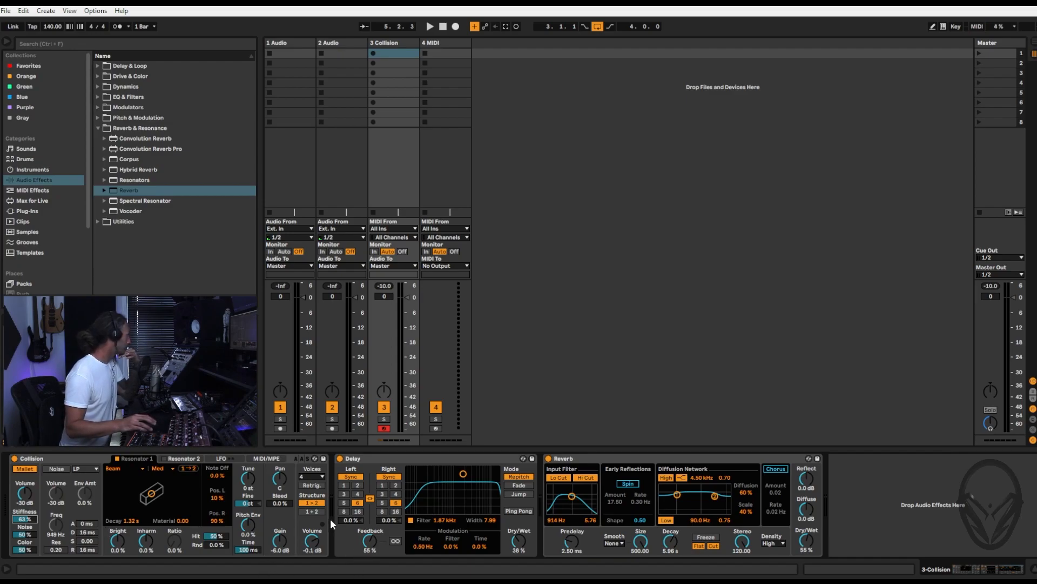
{"action": "left_click", "coordinate": [318, 478]}
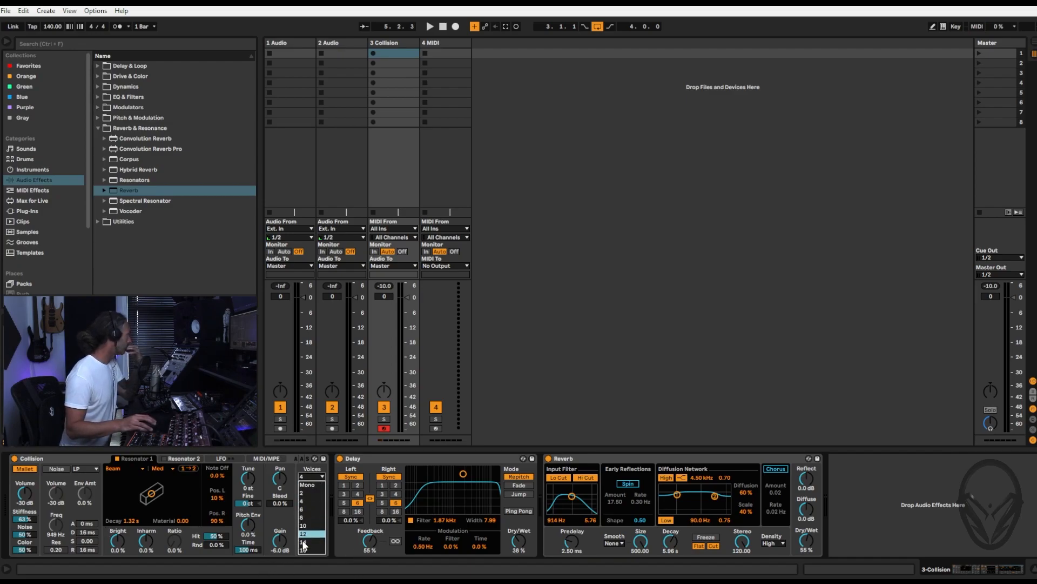
{"action": "left_click", "coordinate": [311, 544]}
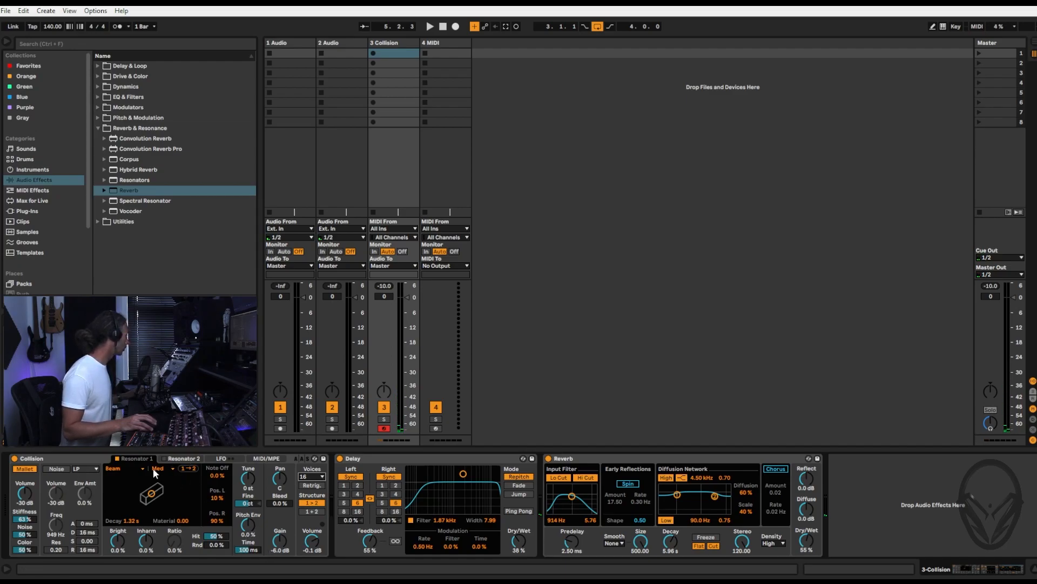
Look through Collision's Resonator 2, LFO and MIDI/MPE settings, and return to Resonator 1.
{"action": "left_click", "coordinate": [184, 458]}
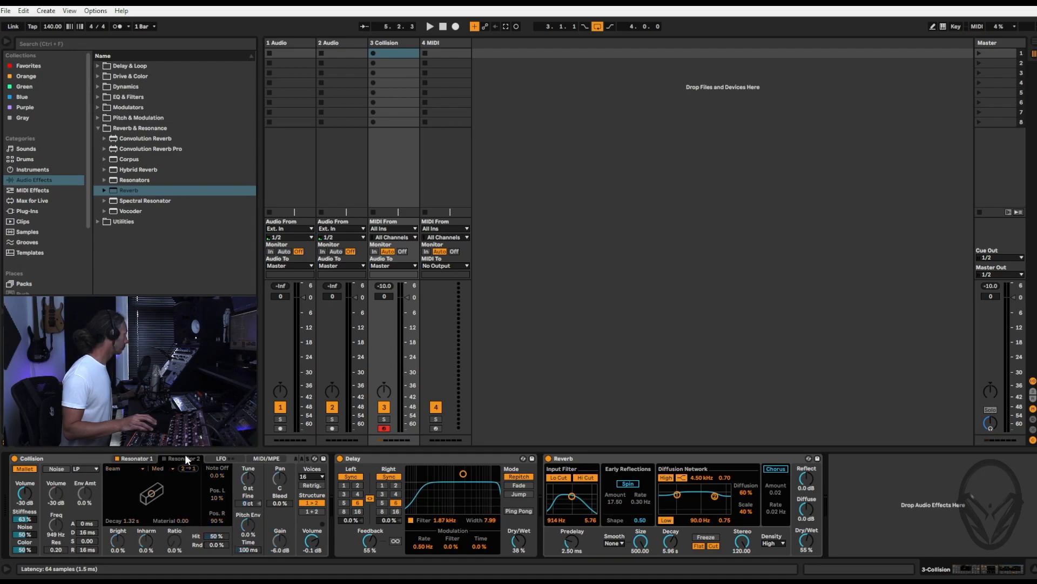
{"action": "left_click", "coordinate": [222, 457]}
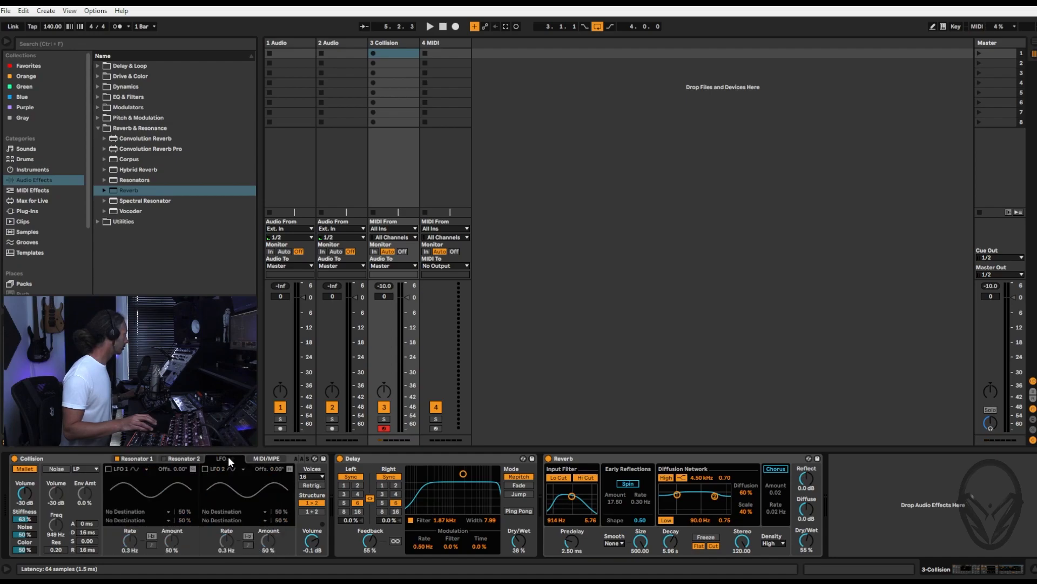
{"action": "left_click", "coordinate": [267, 458]}
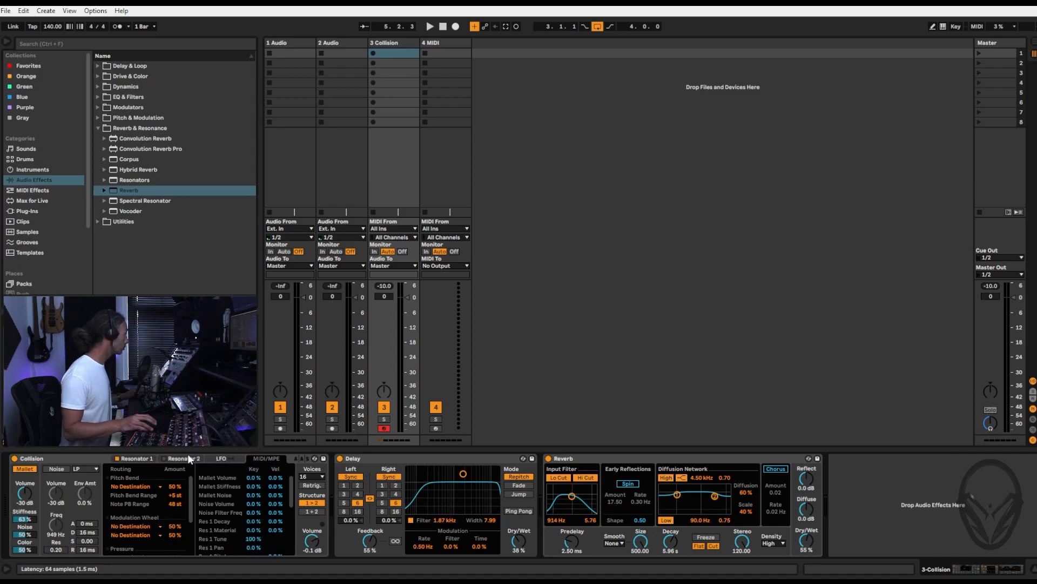
{"action": "left_click", "coordinate": [139, 458]}
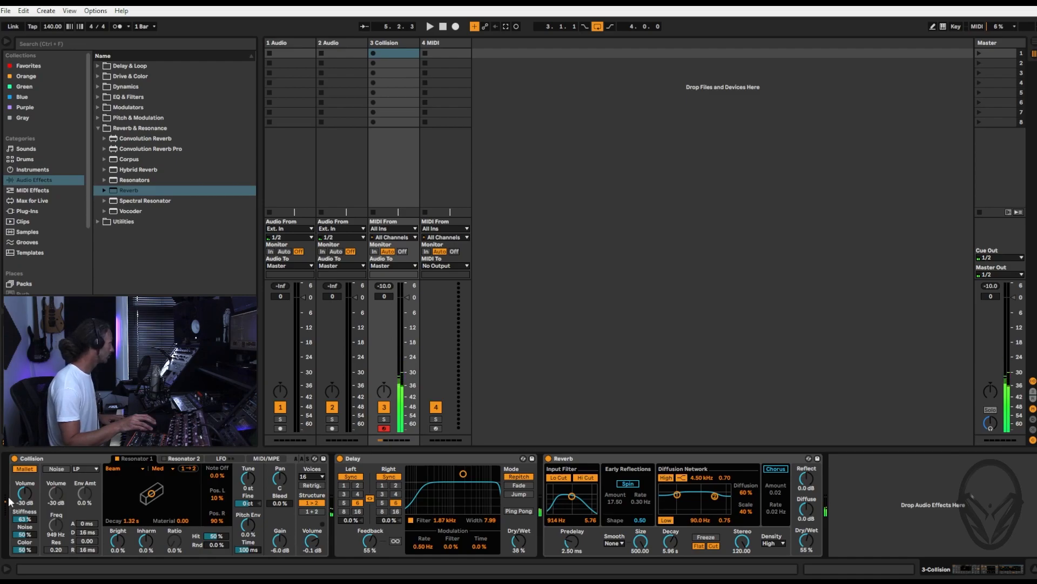
Enable Collision's noise source and, after trying Marimba, set Resonator 1 to String with a decay of 7.93 s.
{"action": "left_click", "coordinate": [60, 468]}
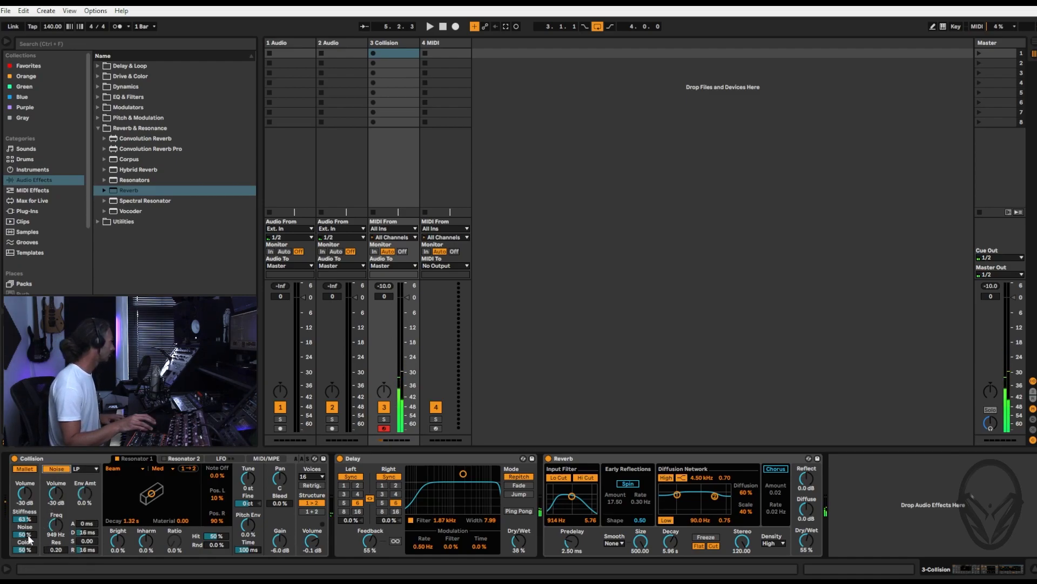
{"action": "left_click", "coordinate": [136, 469]}
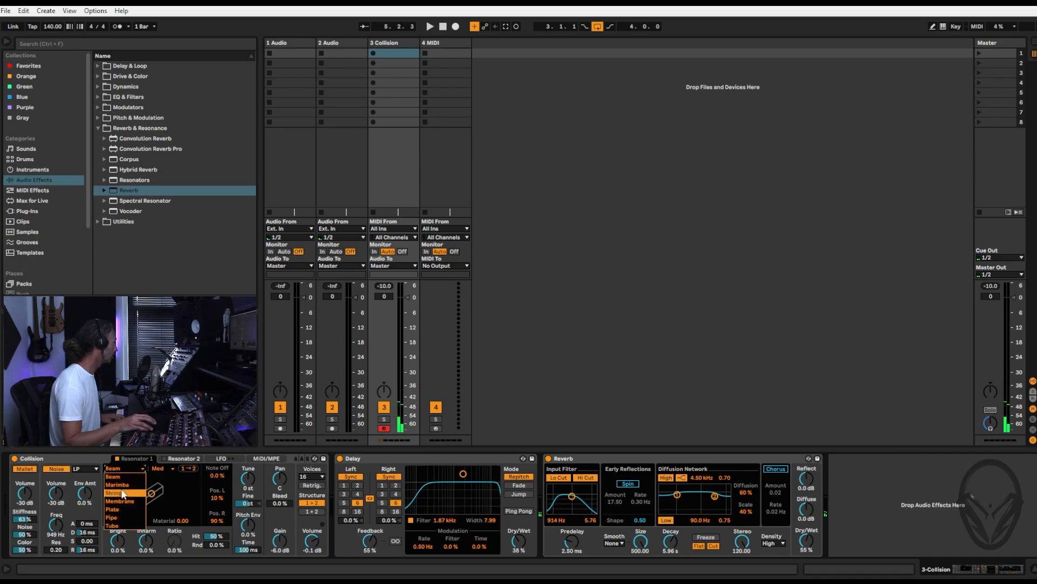
{"action": "left_click", "coordinate": [122, 485]}
{"action": "left_click", "coordinate": [129, 467]}
{"action": "left_click", "coordinate": [122, 493]}
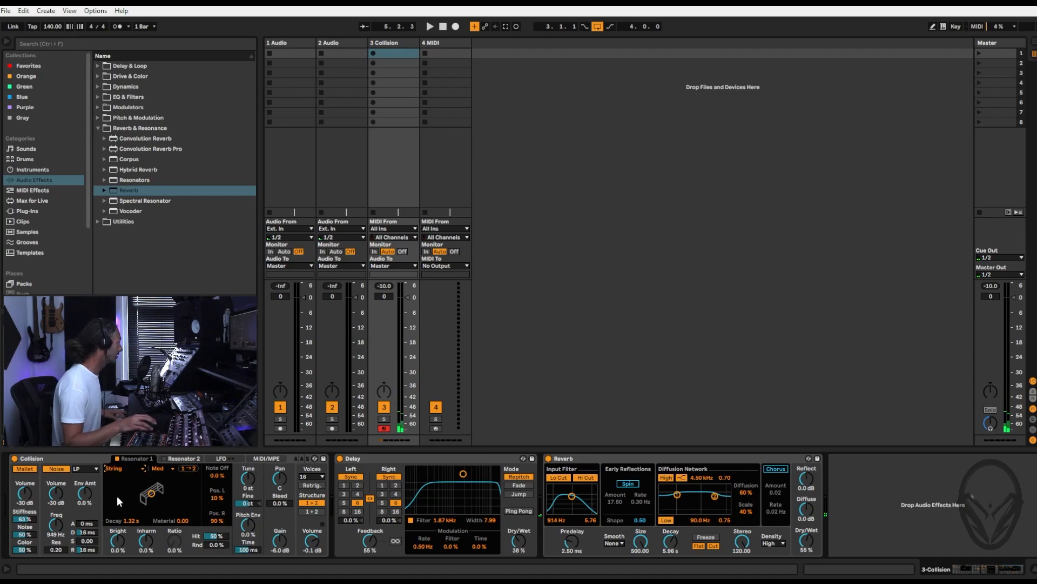
{"action": "left_click_drag", "start_coordinate": [115, 520], "coordinate": [115, 465]}
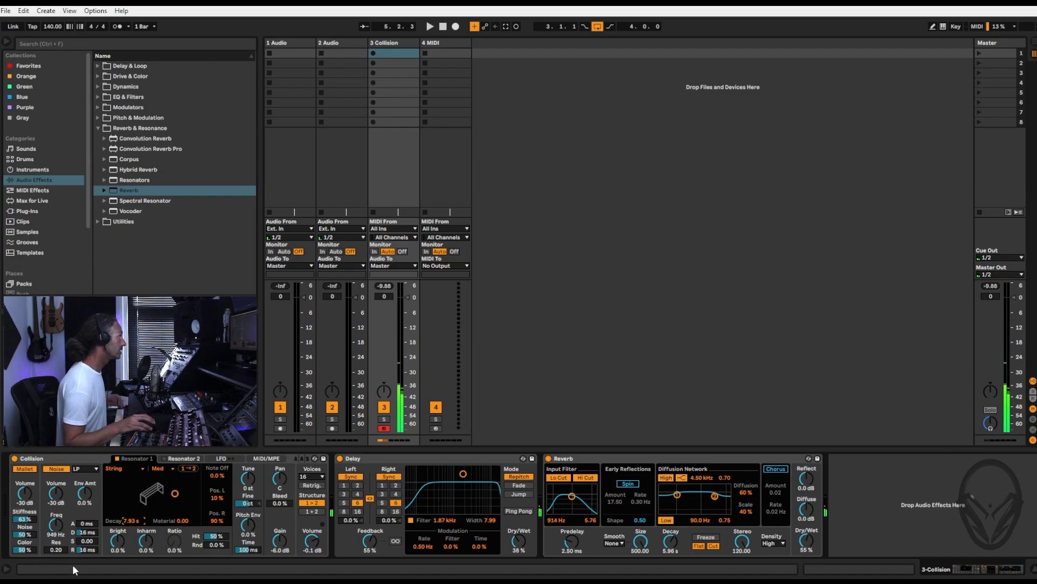
Change Resonator 1 to Membrane at High quality, and raise its decay to 11.3 s and material to 100.
{"action": "left_click", "coordinate": [114, 469]}
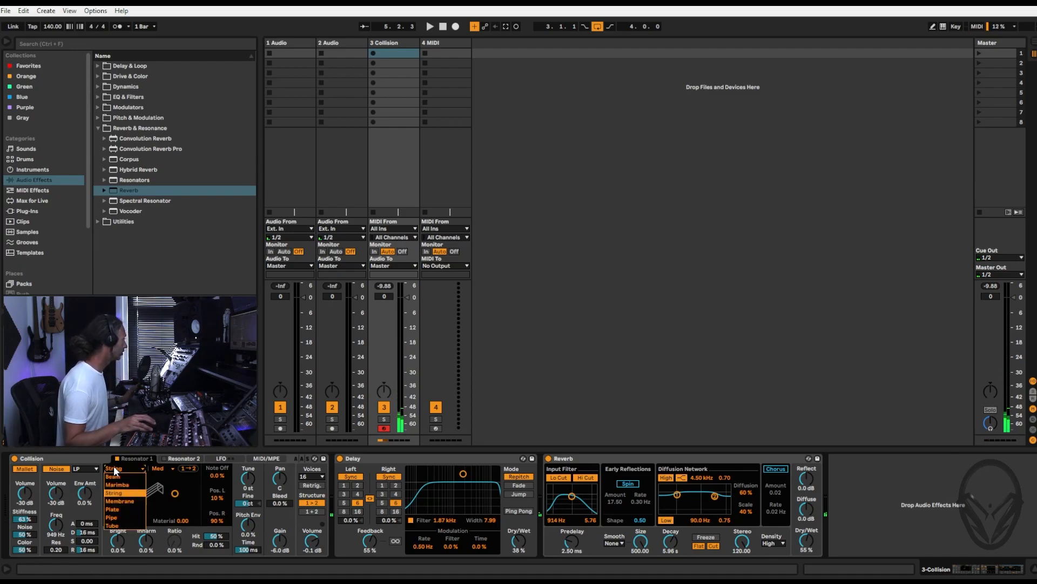
{"action": "left_click", "coordinate": [122, 497]}
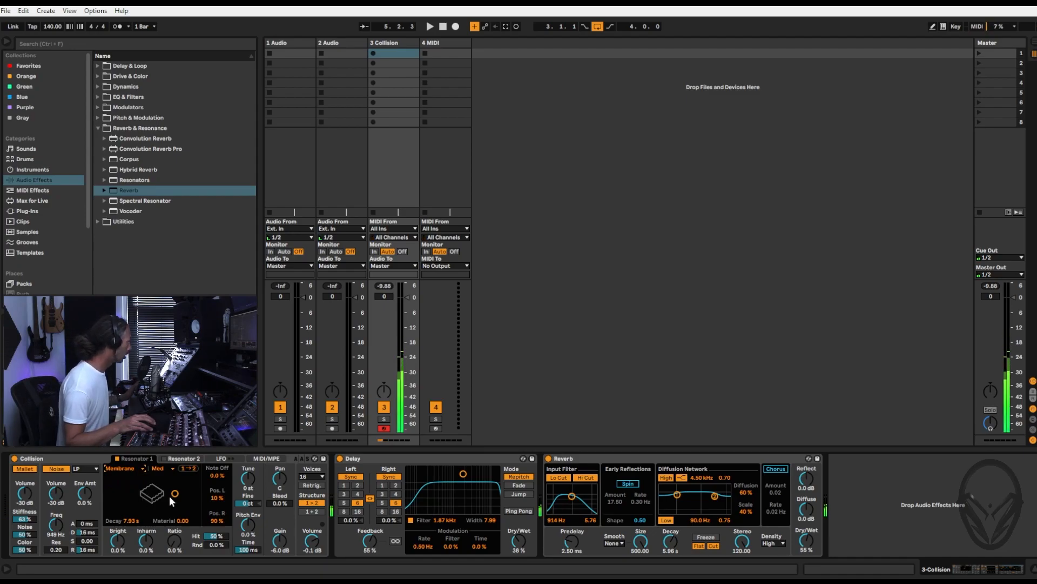
{"action": "left_click_drag", "start_coordinate": [175, 494], "coordinate": [153, 489]}
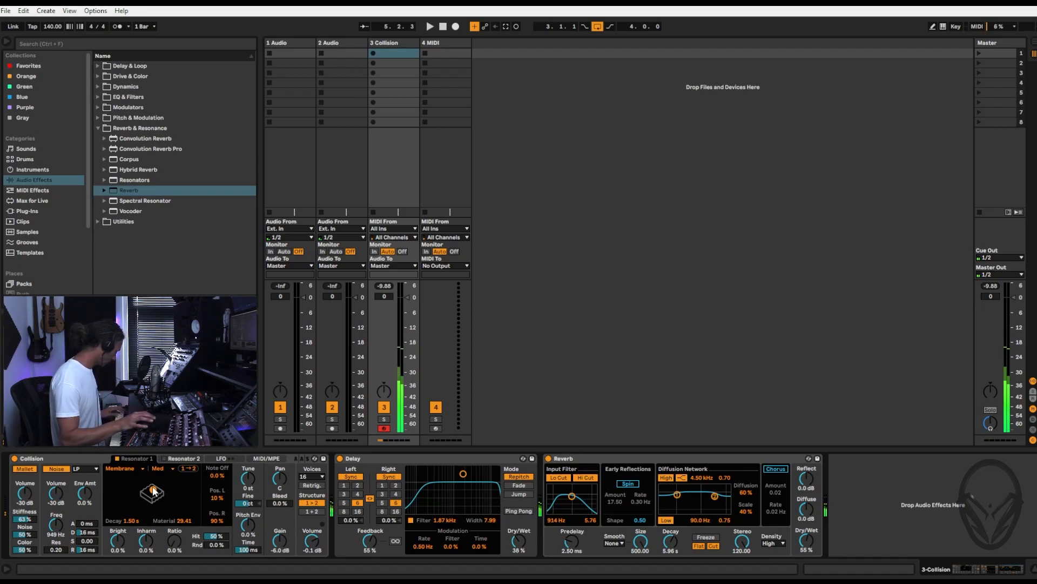
{"action": "left_click_drag", "start_coordinate": [154, 491], "coordinate": [180, 479]}
{"action": "left_click", "coordinate": [166, 470]}
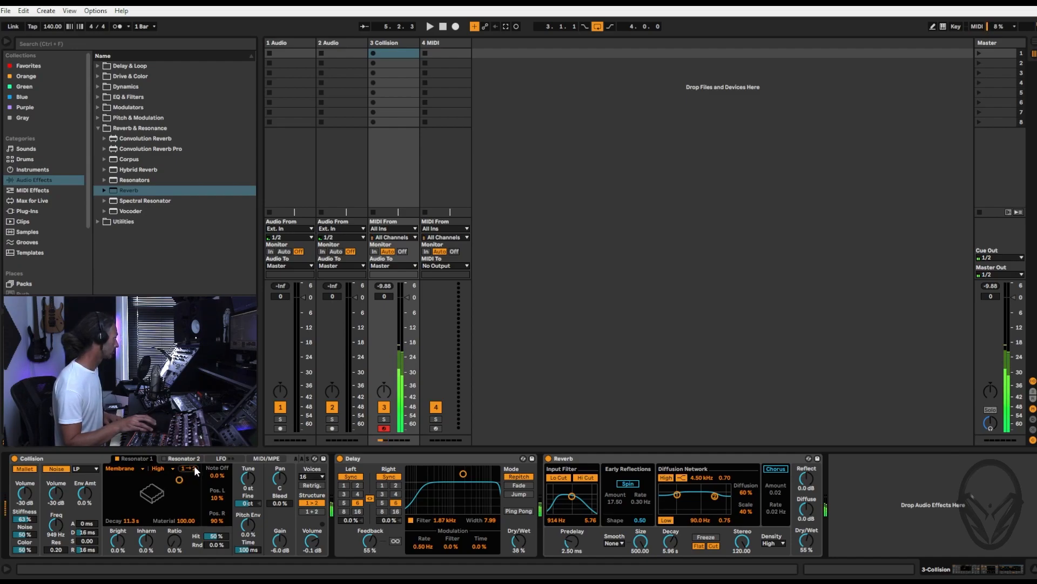
Reduce Resonator 1's decay to 1.77 s and material to 52.94, and switch its type to Plate.
{"action": "left_click_drag", "start_coordinate": [177, 481], "coordinate": [155, 486]}
{"action": "left_click", "coordinate": [131, 469]}
{"action": "left_click", "coordinate": [129, 511]}
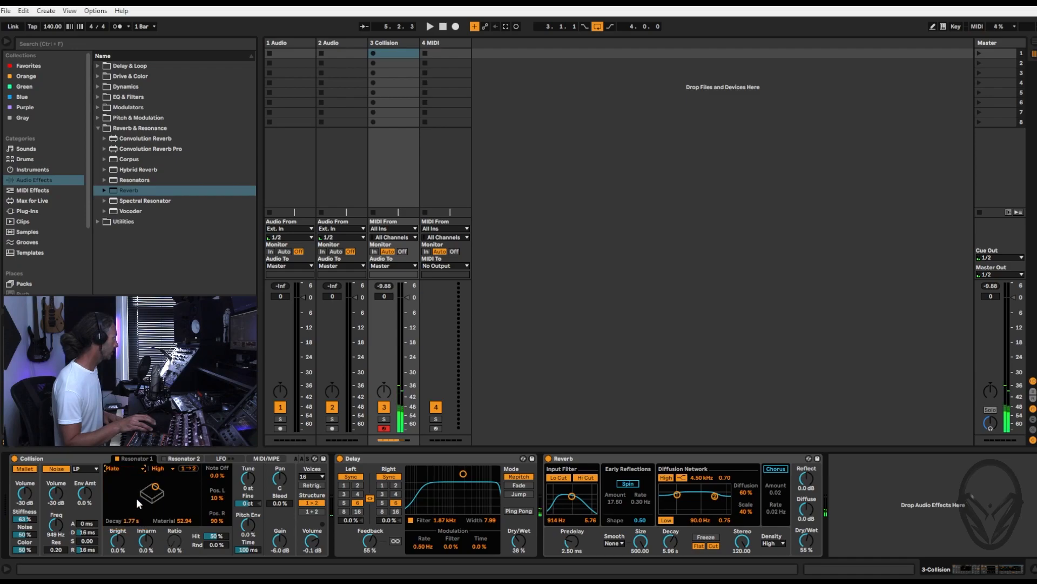
Set the Plate resonator's decay to 8.75 s, material to -56.86, inharmonics to -100%, ratio to 7.1% and brightness to 27%.
{"action": "mouse_move", "coordinate": [177, 486]}
{"action": "left_mouse_down"}
{"action": "mouse_move", "coordinate": [173, 506]}
{"action": "mouse_move", "coordinate": [147, 507]}
{"action": "mouse_move", "coordinate": [126, 504]}
{"action": "mouse_move", "coordinate": [119, 485]}
{"action": "mouse_move", "coordinate": [174, 480]}
{"action": "mouse_move", "coordinate": [182, 501]}
{"action": "left_mouse_up"}
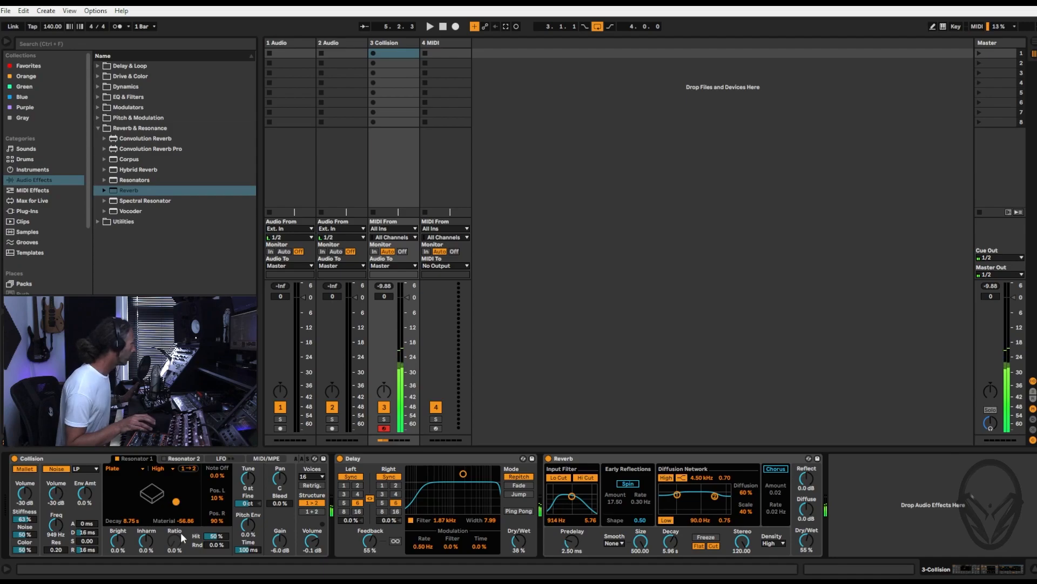
{"action": "left_click_drag", "start_coordinate": [146, 540], "coordinate": [146, 573]}
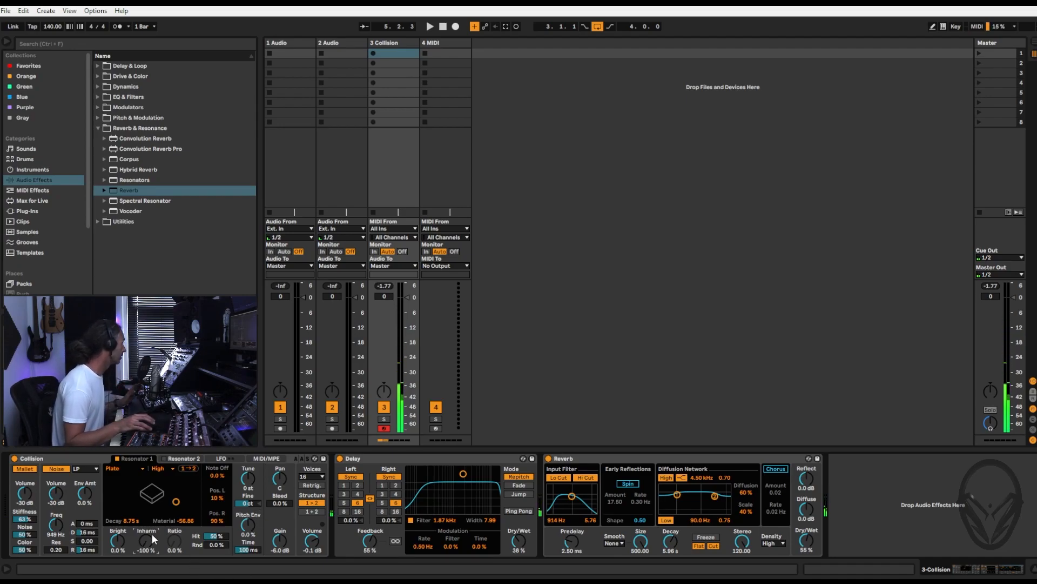
{"action": "left_click_drag", "start_coordinate": [174, 542], "coordinate": [118, 527]}
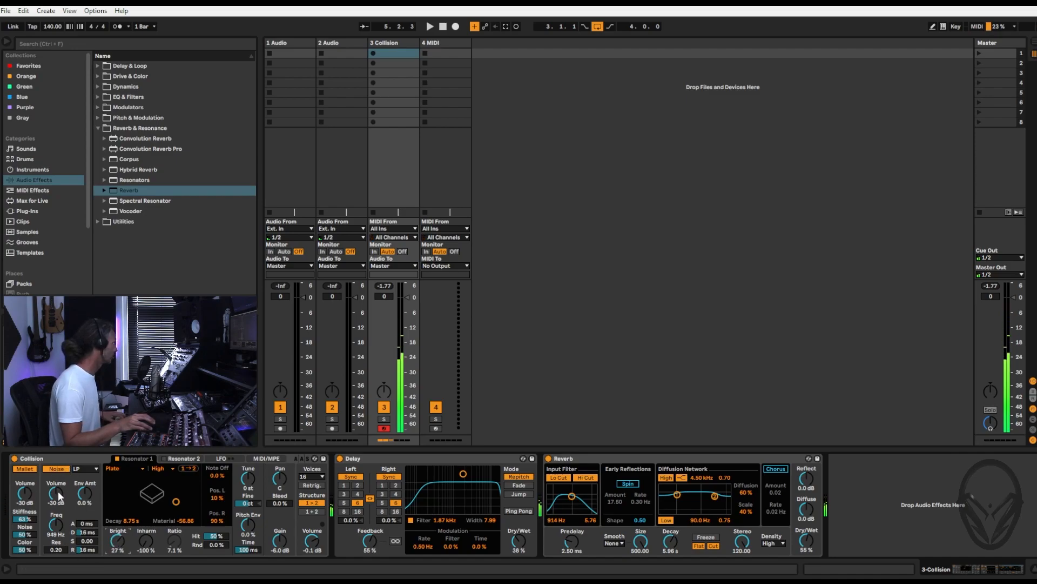
Set the noise envelope amount to 60%, decay to 112 ms and sustain to 36.72, and the resonator's decay to 1.70 s with material -9.80.
{"action": "left_click_drag", "start_coordinate": [85, 493], "coordinate": [85, 475]}
{"action": "left_click_drag", "start_coordinate": [89, 528], "coordinate": [90, 508]}
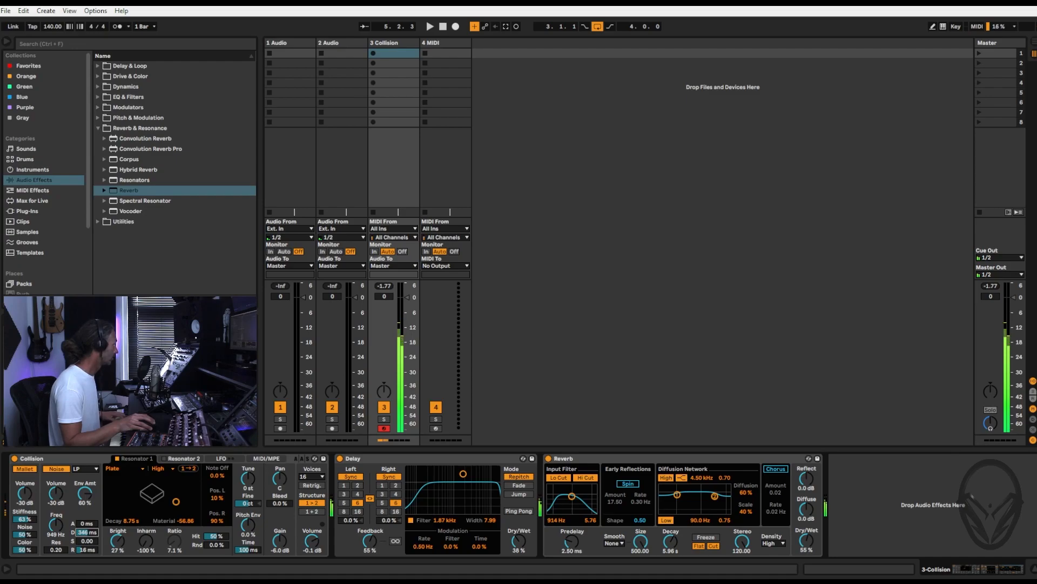
{"action": "left_click_drag", "start_coordinate": [91, 543], "coordinate": [91, 535]}
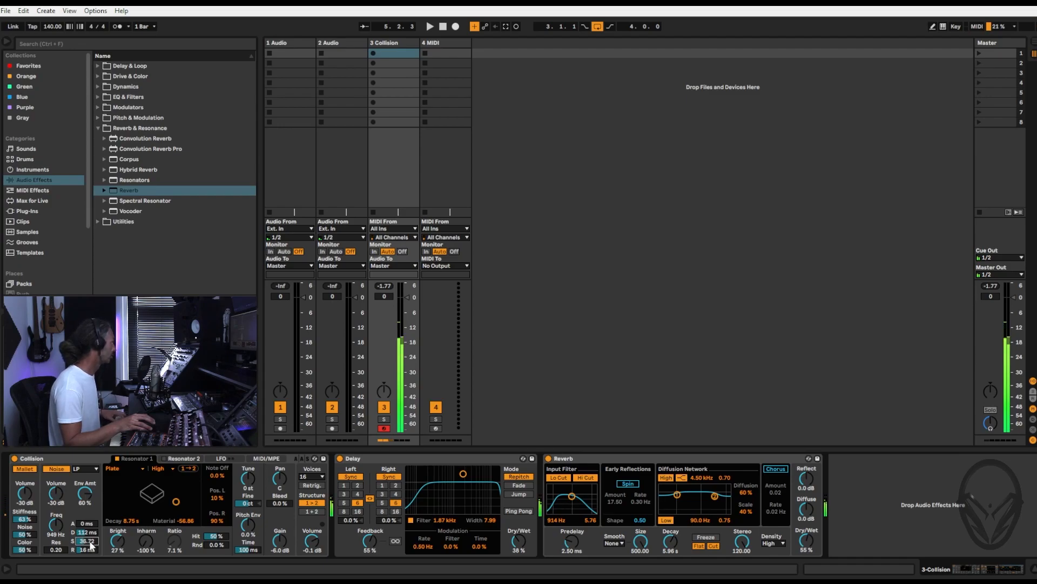
{"action": "left_click_drag", "start_coordinate": [177, 502], "coordinate": [154, 495]}
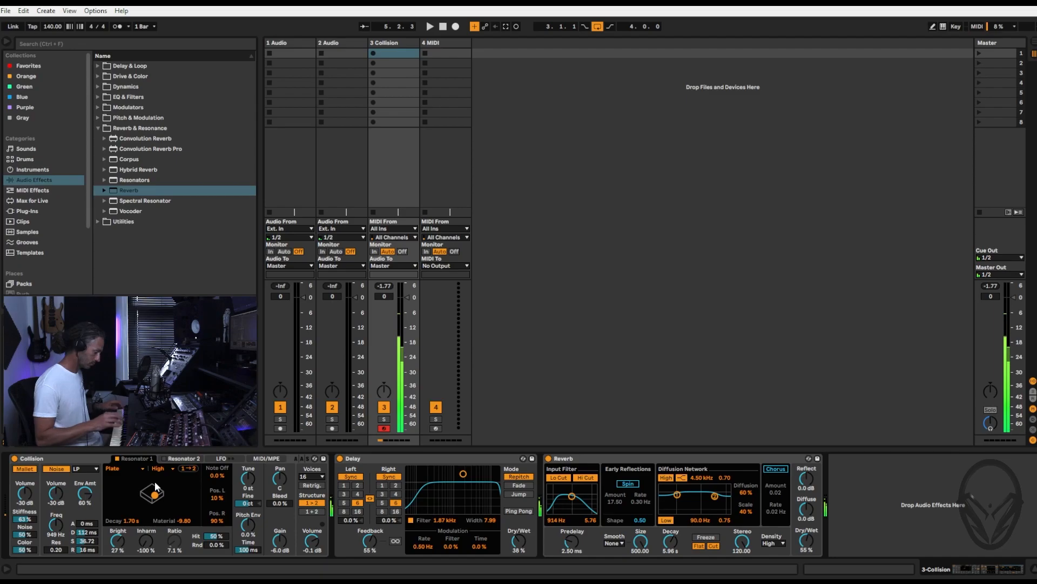
Switch to the Arrangement view and turn on the metronome.
{"action": "key", "text": "Tab"}
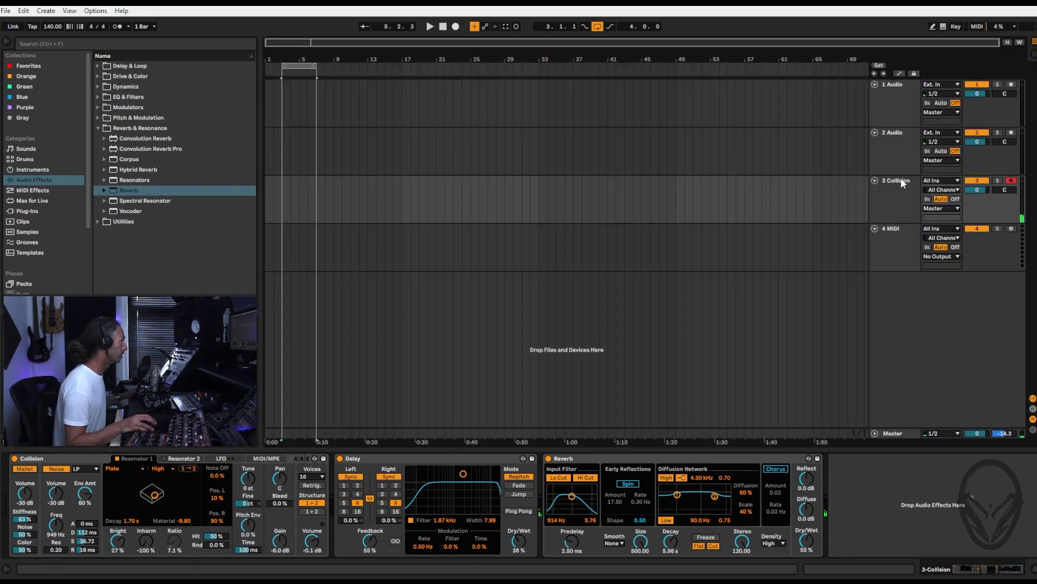
{"action": "left_click", "coordinate": [118, 26]}
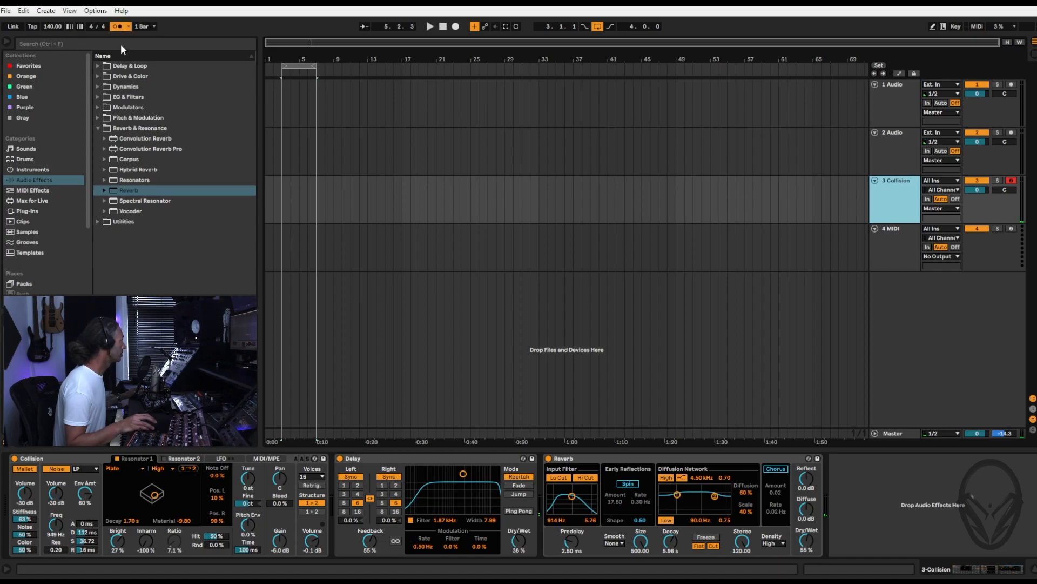
Extend the arrangement loop to eight bars and record a MIDI clip on the Collision track.
{"action": "left_click", "coordinate": [430, 27]}
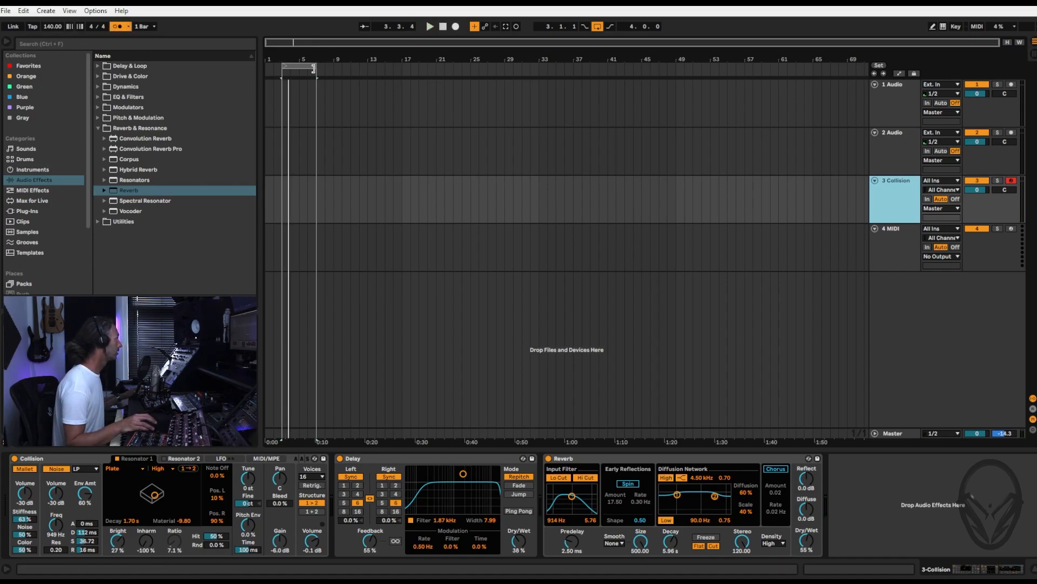
{"action": "left_click_drag", "start_coordinate": [313, 67], "coordinate": [349, 67]}
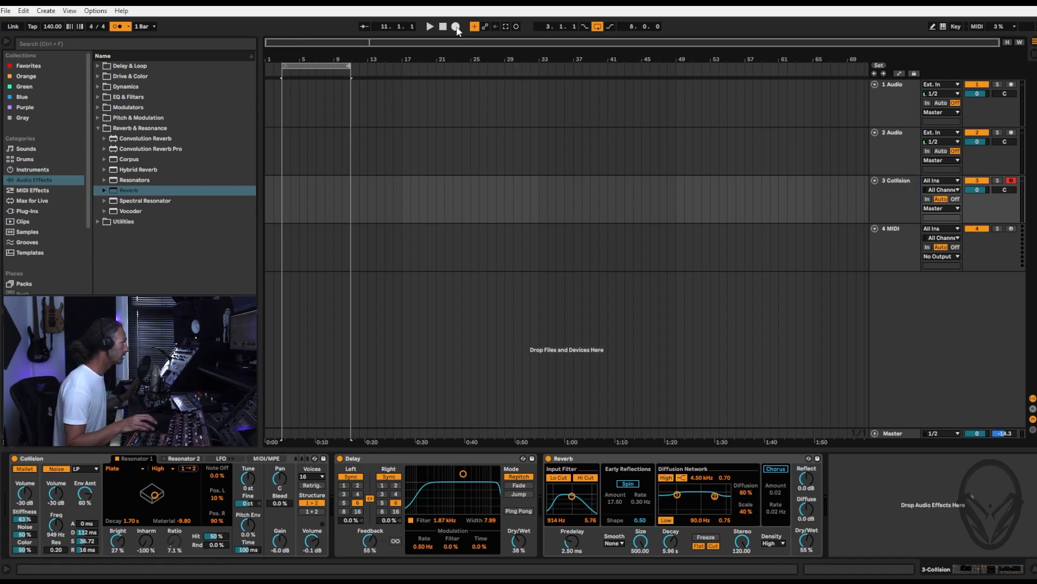
{"action": "left_click", "coordinate": [456, 27]}
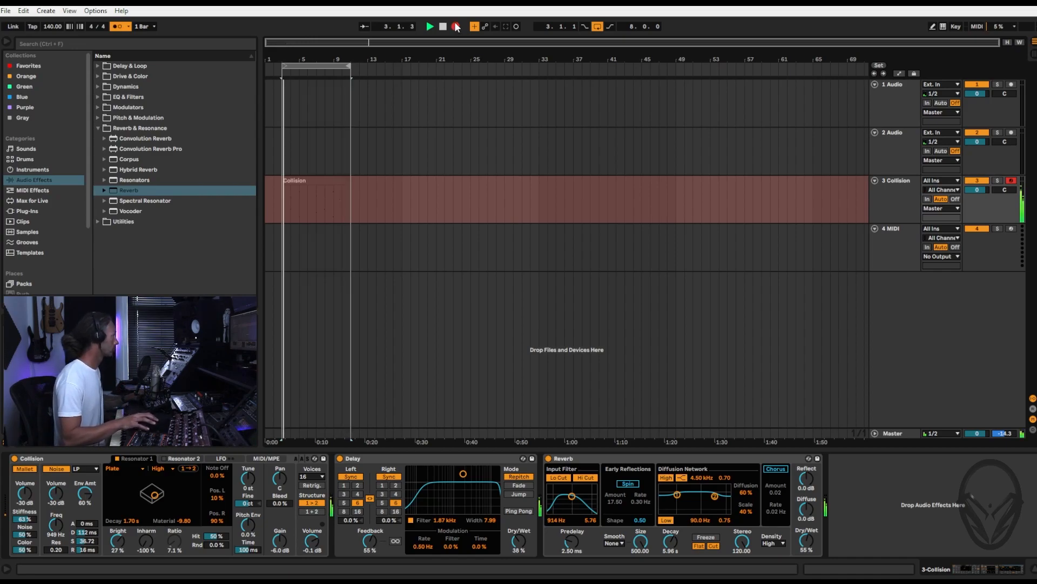
{"action": "left_click", "coordinate": [455, 26]}
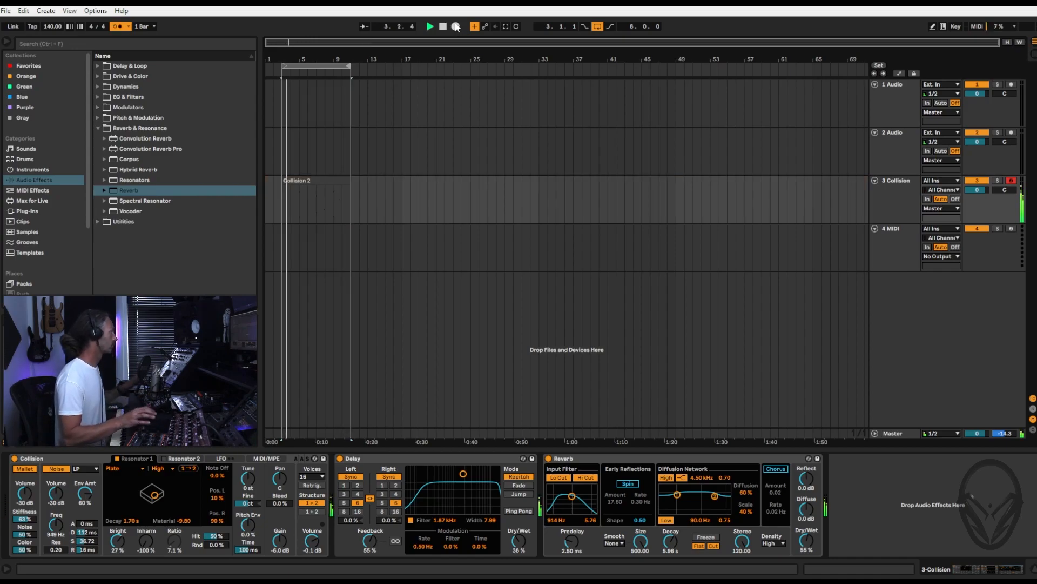
Open the recorded Collision clip in the note editor and set its fixed grid to 1/8.
{"action": "left_click", "coordinate": [304, 181]}
{"action": "double_click", "coordinate": [326, 180]}
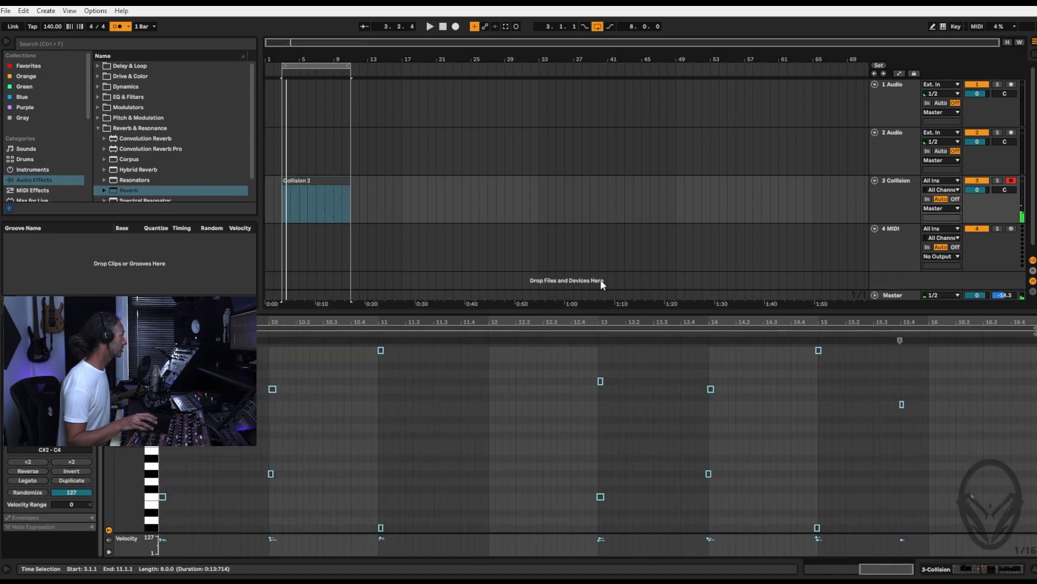
{"action": "right_click", "coordinate": [439, 402]}
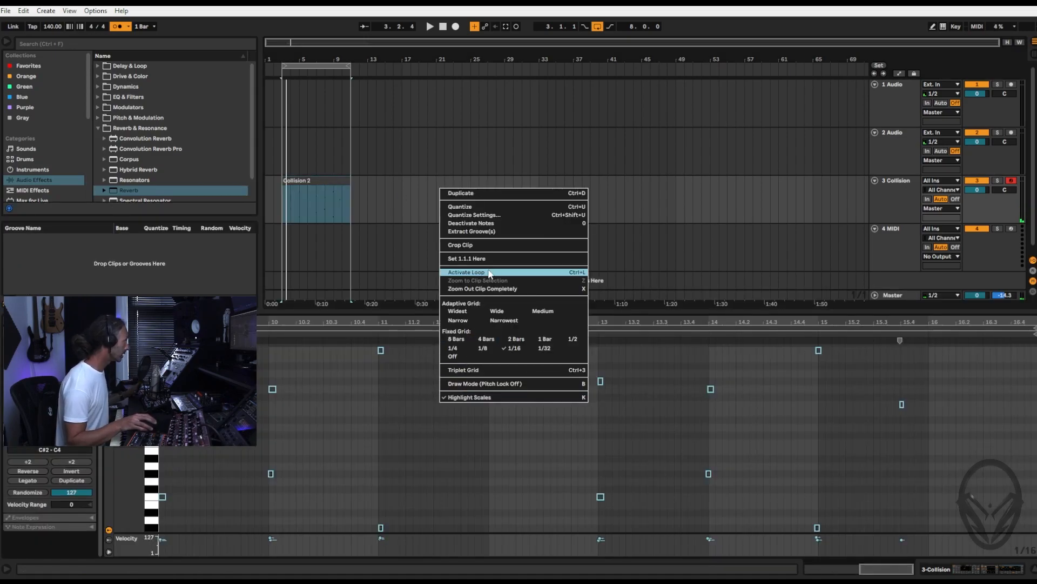
{"action": "left_click", "coordinate": [481, 348]}
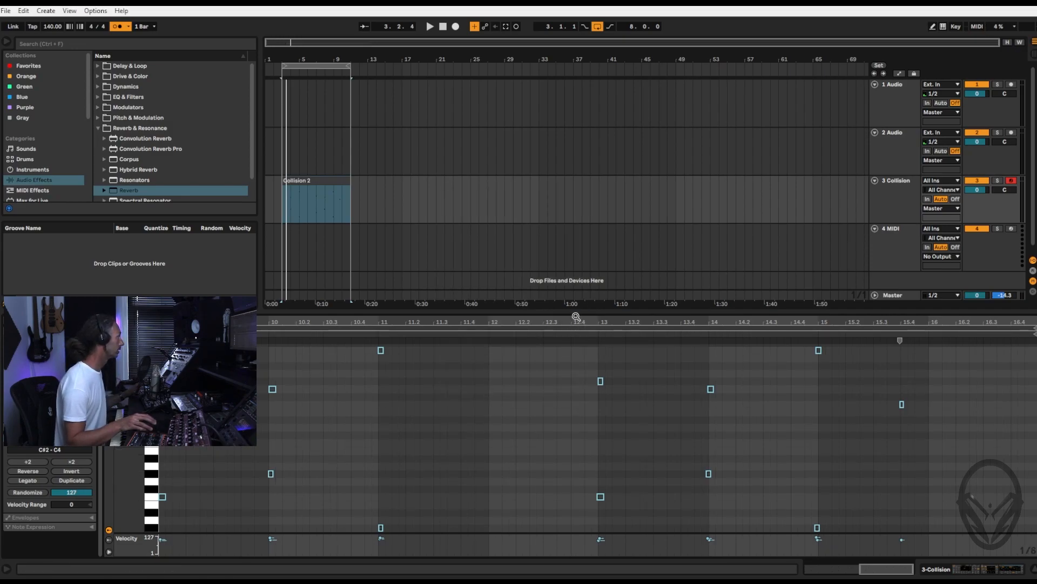
Quantize the notes of the Collision clip and play the loop with the metronome turned off.
{"action": "left_click_drag", "start_coordinate": [576, 310], "coordinate": [575, 433]}
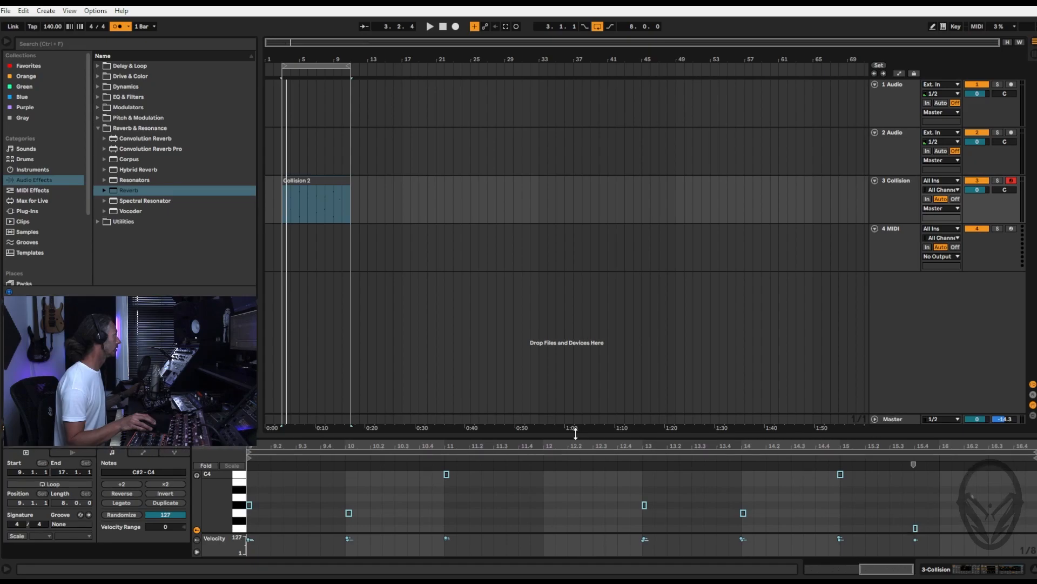
{"action": "left_click_drag", "start_coordinate": [221, 492], "coordinate": [210, 492]}
{"action": "right_click", "coordinate": [539, 495]}
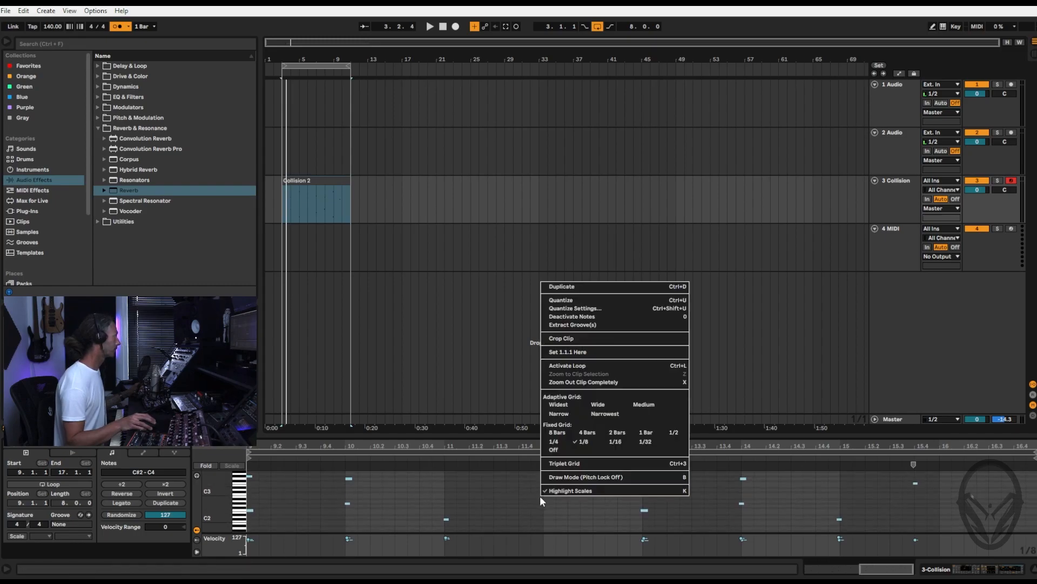
{"action": "left_click", "coordinate": [613, 303]}
{"action": "key", "text": "space"}
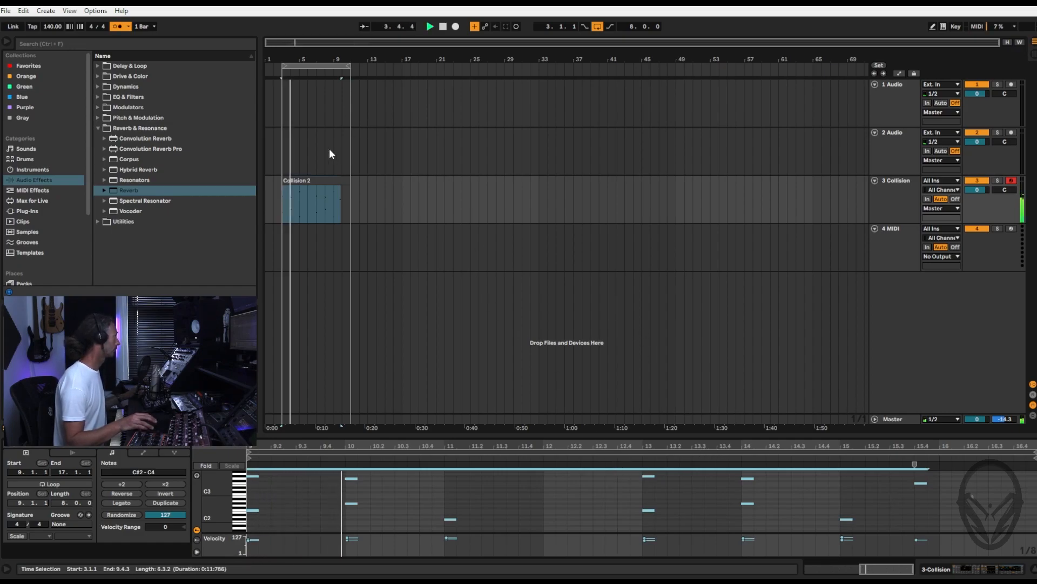
{"action": "left_click", "coordinate": [118, 25]}
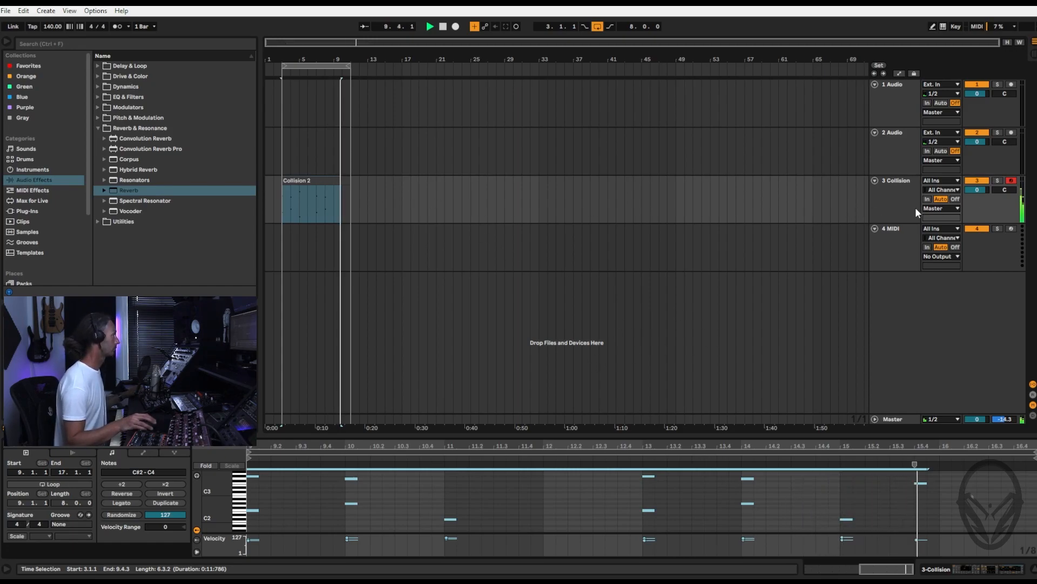
Switch to the Session view and show the Collision track's device chain.
{"action": "left_click", "coordinate": [903, 192]}
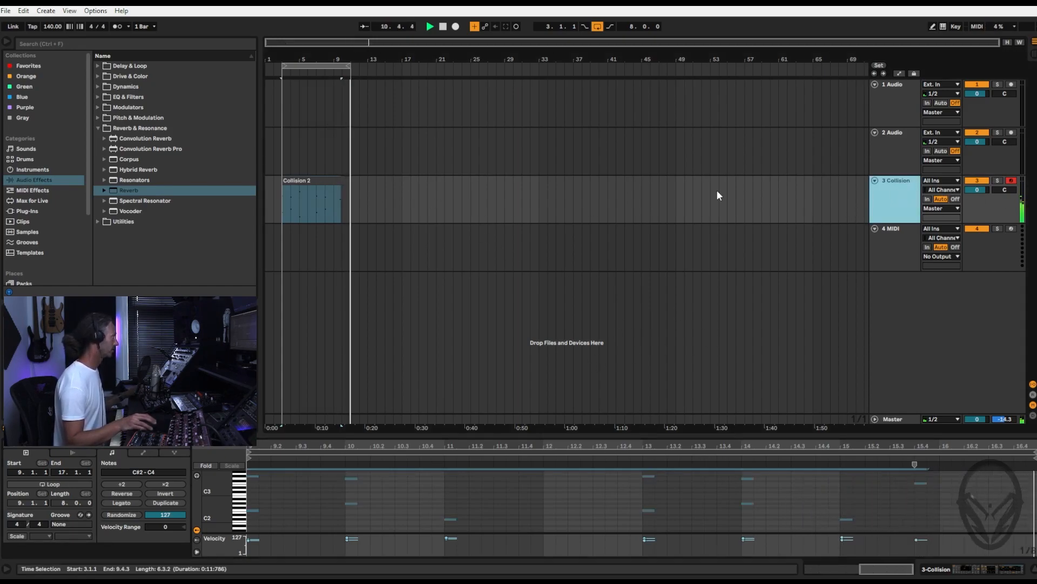
{"action": "left_click", "coordinate": [30, 169]}
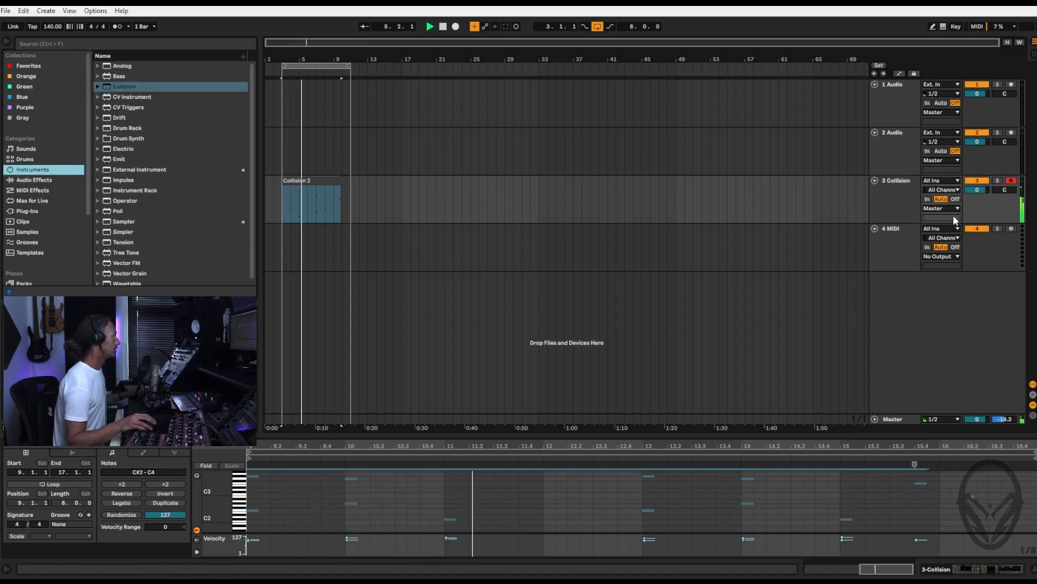
{"action": "left_click", "coordinate": [903, 198]}
{"action": "key", "text": "Tab"}
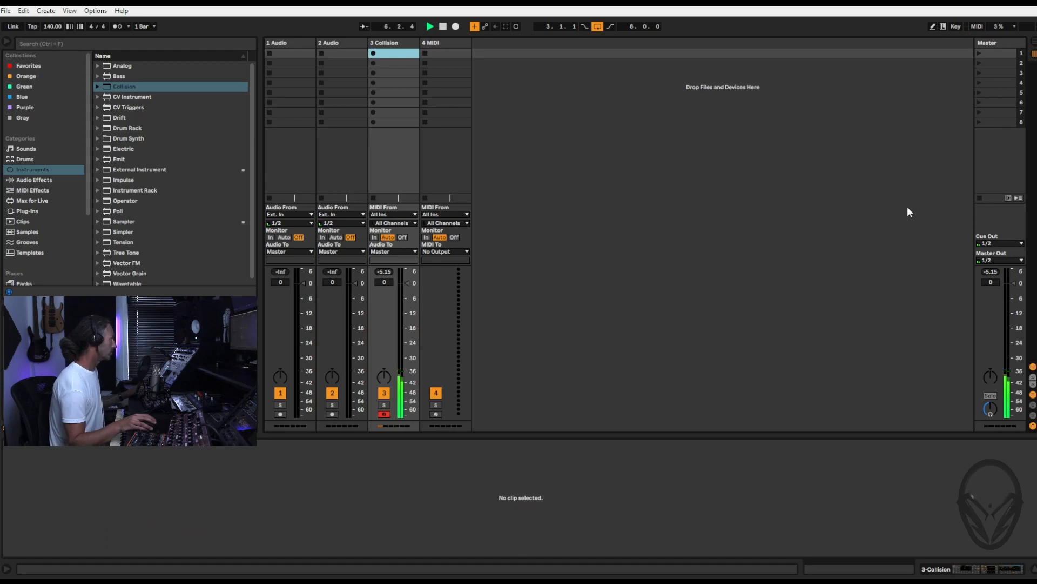
{"action": "left_click", "coordinate": [395, 47]}
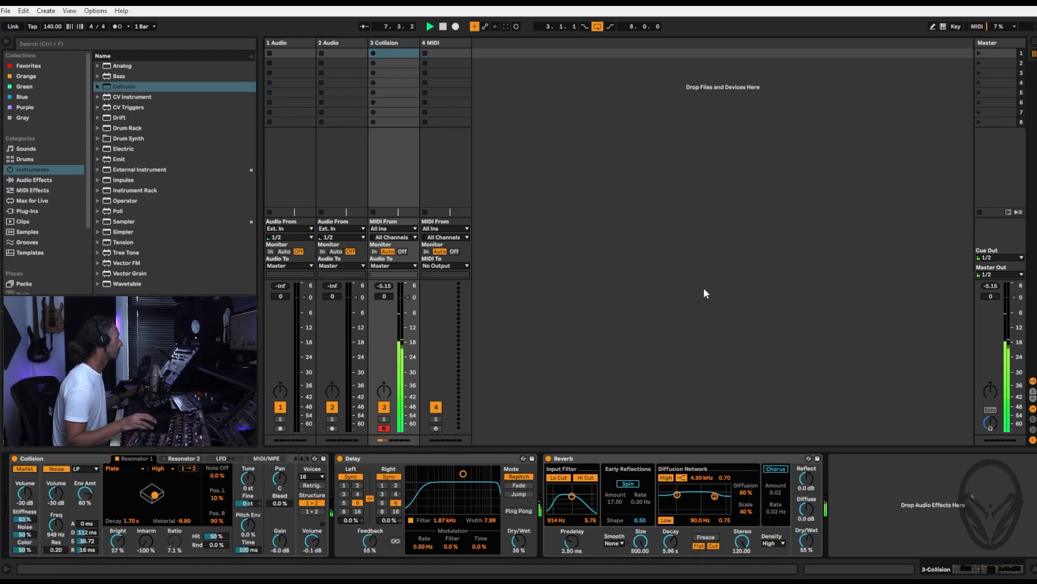
Set Resonator 1's decay to 2.32 s, material to 1.56, brightness to -40% and right position to 90%, and Collision's volume to -8.7 dB.
{"action": "left_click_drag", "start_coordinate": [154, 499], "coordinate": [217, 494]}
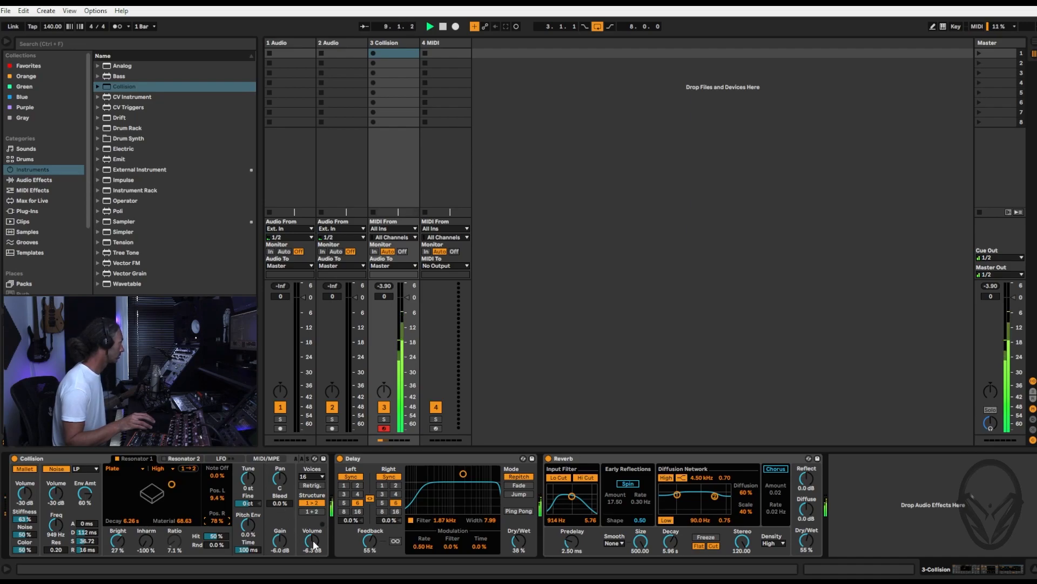
{"action": "left_click_drag", "start_coordinate": [221, 521], "coordinate": [219, 496]}
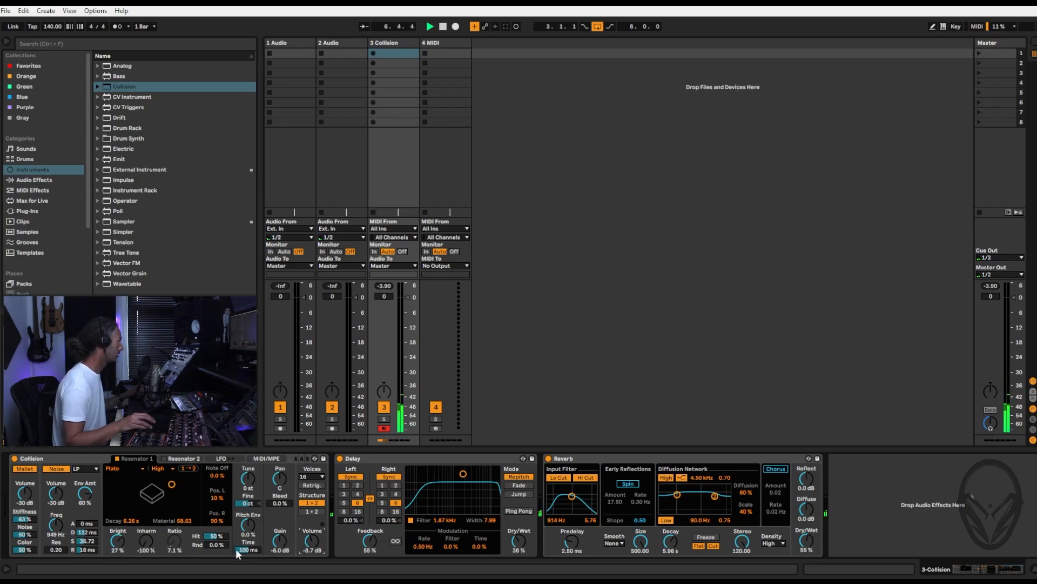
{"action": "left_click_drag", "start_coordinate": [143, 543], "coordinate": [117, 552]}
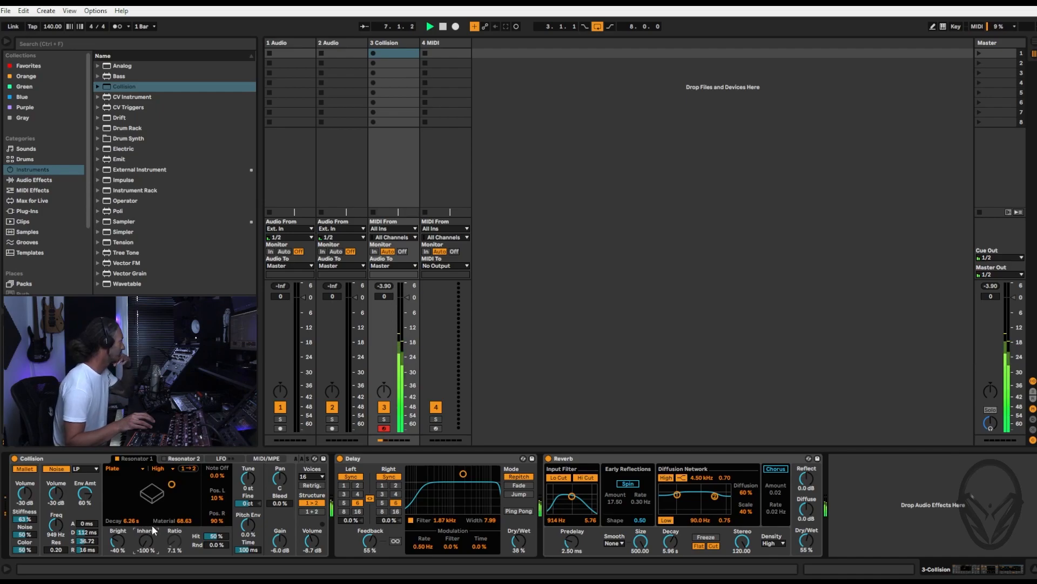
{"action": "left_click_drag", "start_coordinate": [128, 519], "coordinate": [128, 499]}
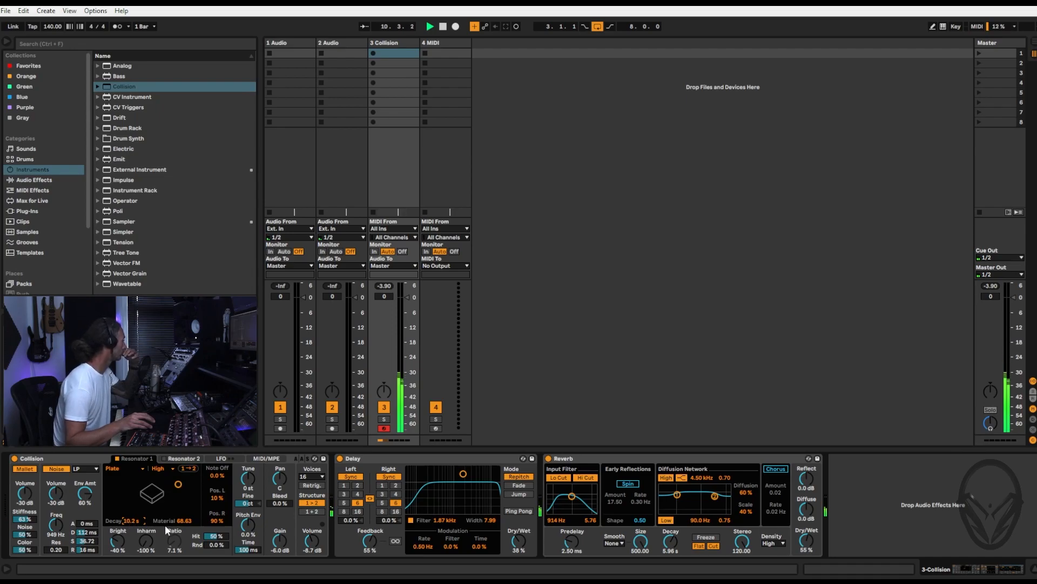
{"action": "mouse_move", "coordinate": [182, 520]}
{"action": "left_mouse_down"}
{"action": "mouse_move", "coordinate": [182, 507]}
{"action": "mouse_move", "coordinate": [183, 532]}
{"action": "mouse_move", "coordinate": [184, 510]}
{"action": "left_mouse_up"}
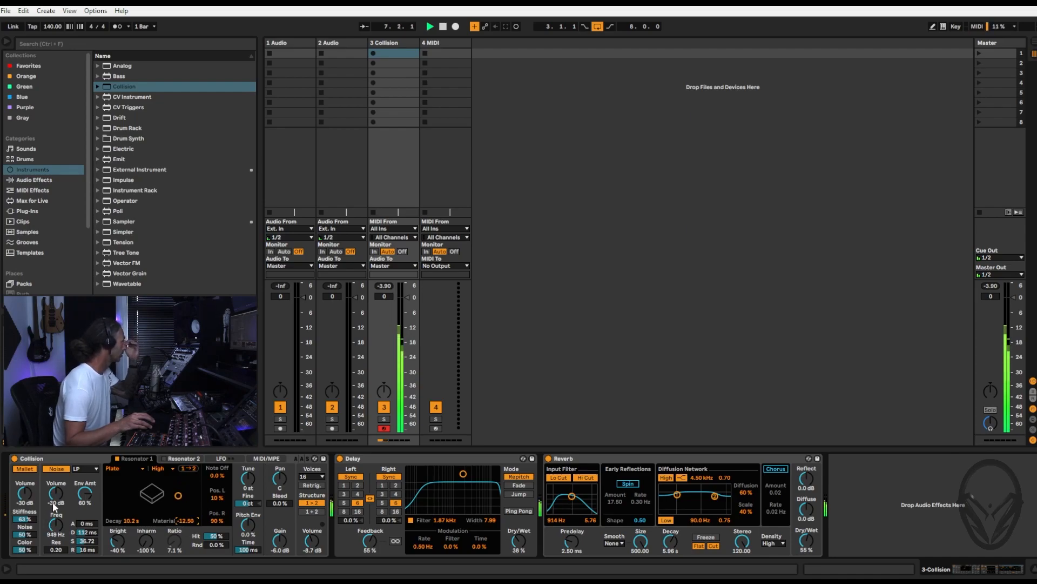
{"action": "left_click_drag", "start_coordinate": [125, 520], "coordinate": [125, 536]}
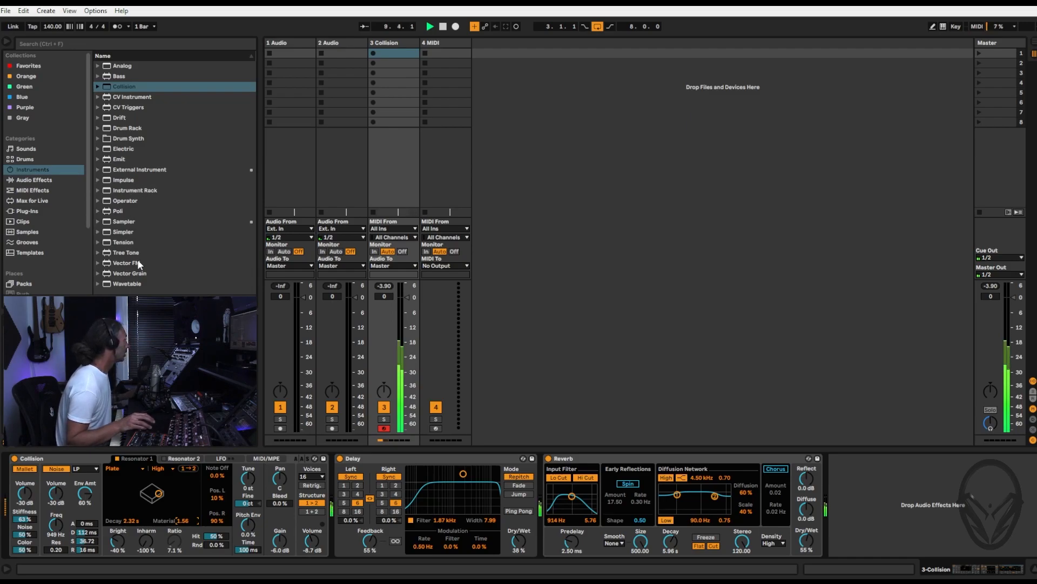
Load Wavetable on the fourth track, followed by Delay and Reverb, and set the track volume to -7.0 dB.
{"action": "left_click_drag", "start_coordinate": [121, 282], "coordinate": [462, 47]}
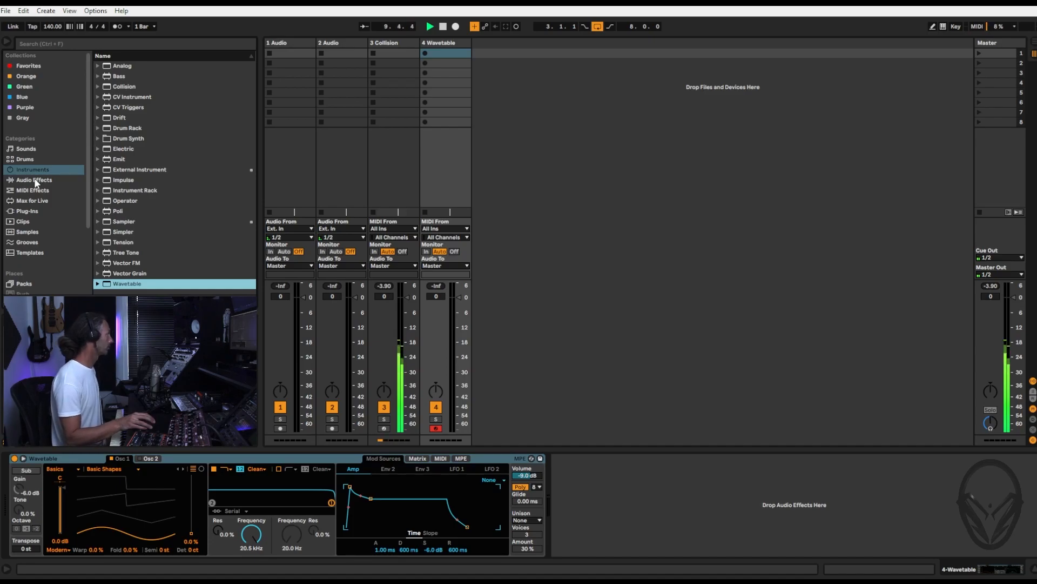
{"action": "left_click", "coordinate": [34, 181]}
{"action": "double_click", "coordinate": [154, 192]}
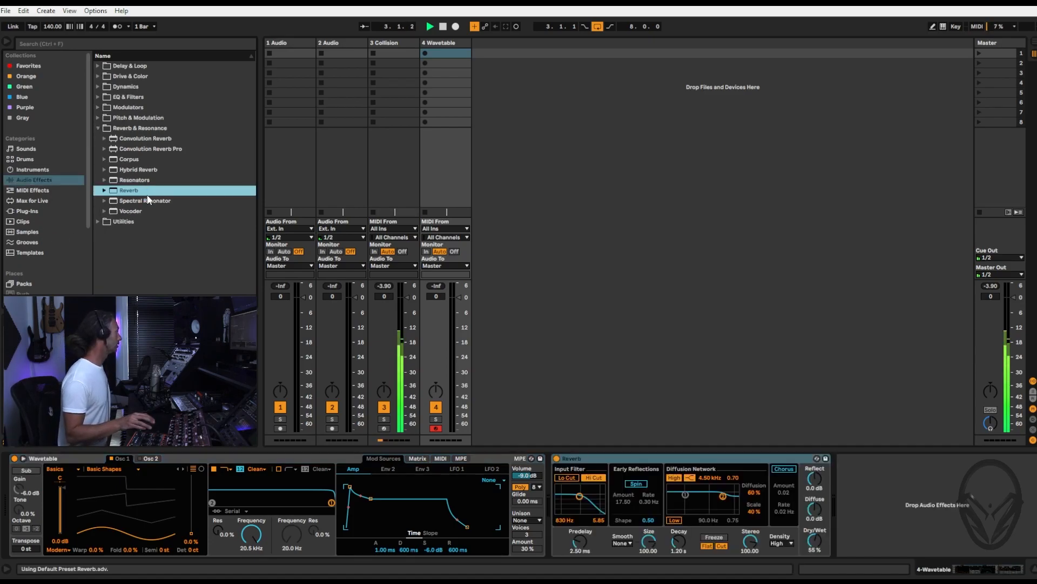
{"action": "left_click", "coordinate": [98, 66]}
{"action": "left_click_drag", "start_coordinate": [126, 86], "coordinate": [555, 507]}
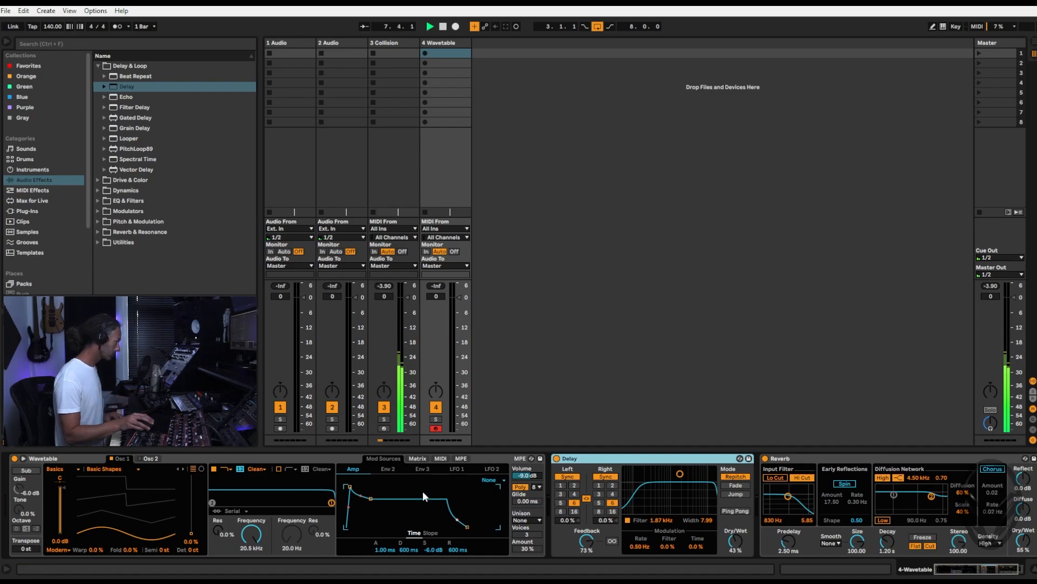
{"action": "mouse_move", "coordinate": [455, 302]}
{"action": "left_mouse_down"}
{"action": "mouse_move", "coordinate": [456, 332]}
{"action": "mouse_move", "coordinate": [456, 315]}
{"action": "left_mouse_up"}
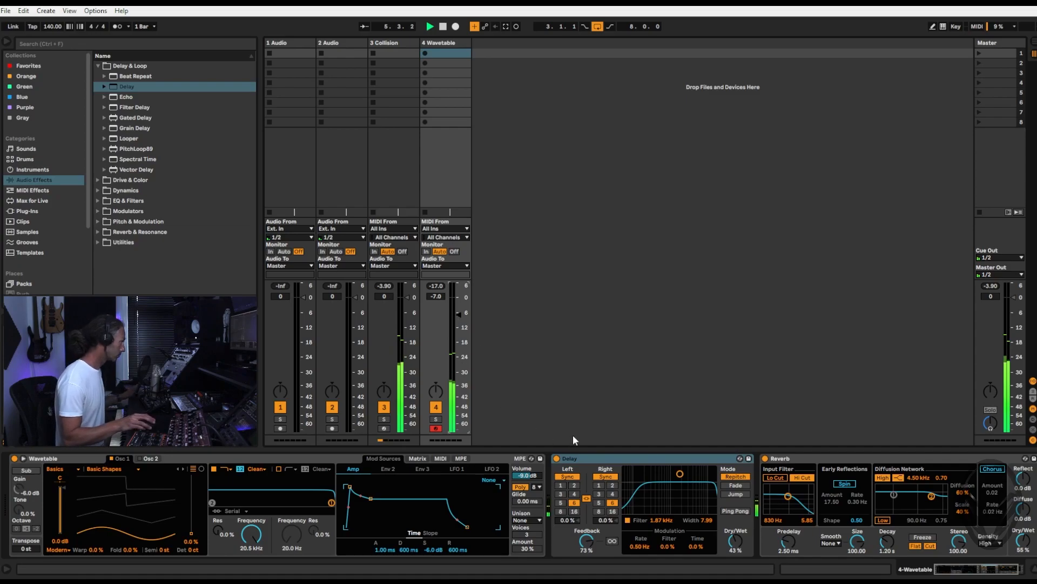
Turn on the new Reverb's input low cut and diffusion low filter, with size 500, decay 6.83 s and stereo 120.
{"action": "left_click", "coordinate": [775, 478]}
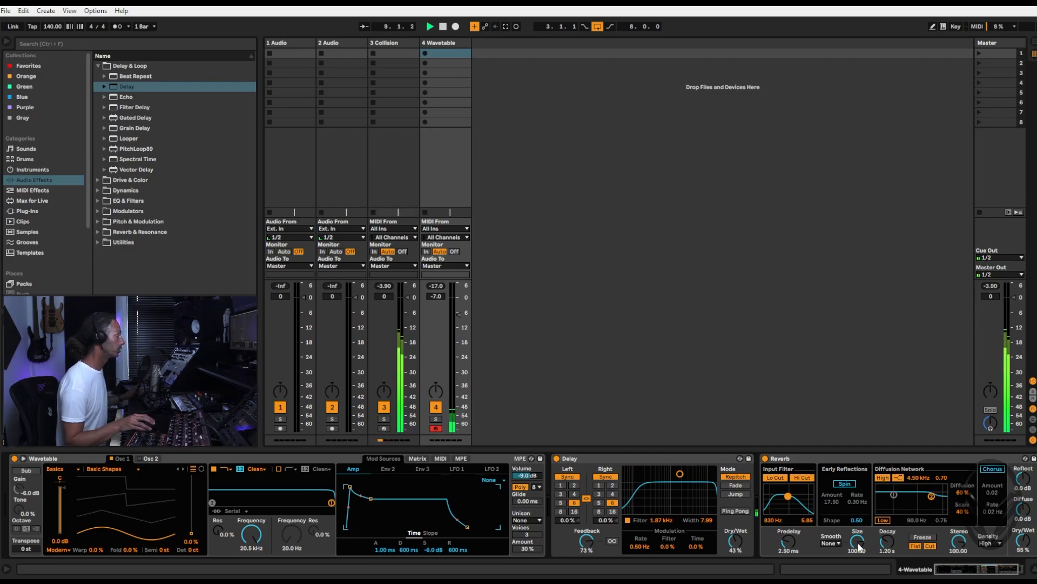
{"action": "left_click_drag", "start_coordinate": [859, 549], "coordinate": [859, 511]}
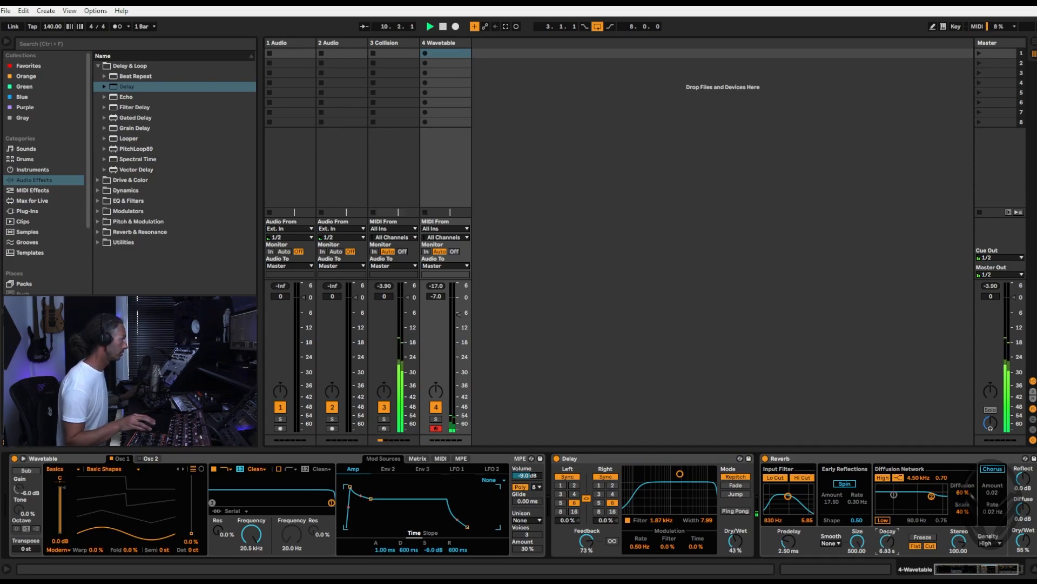
{"action": "left_click_drag", "start_coordinate": [959, 540], "coordinate": [959, 534]}
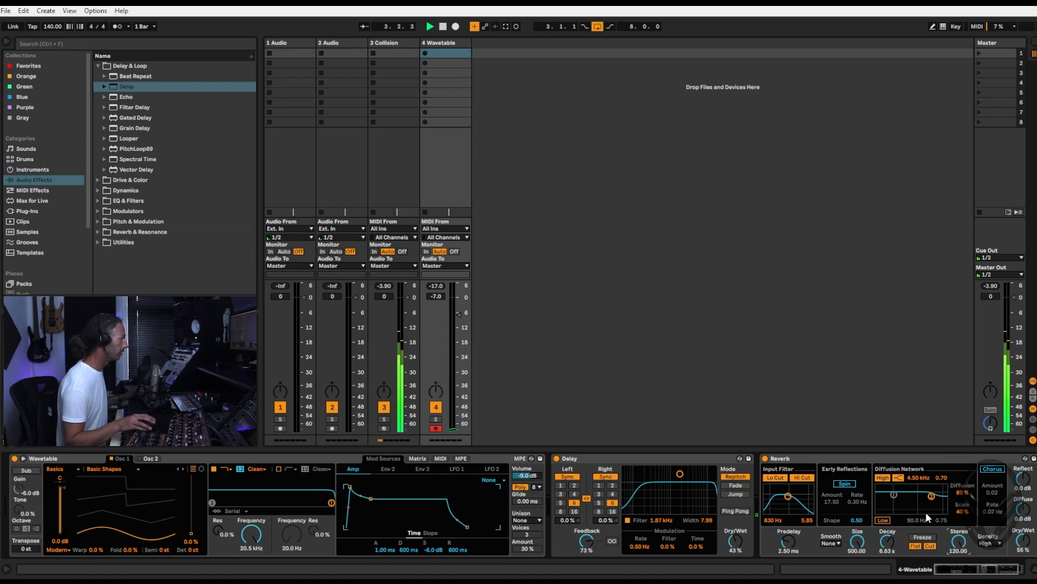
{"action": "left_click", "coordinate": [894, 494]}
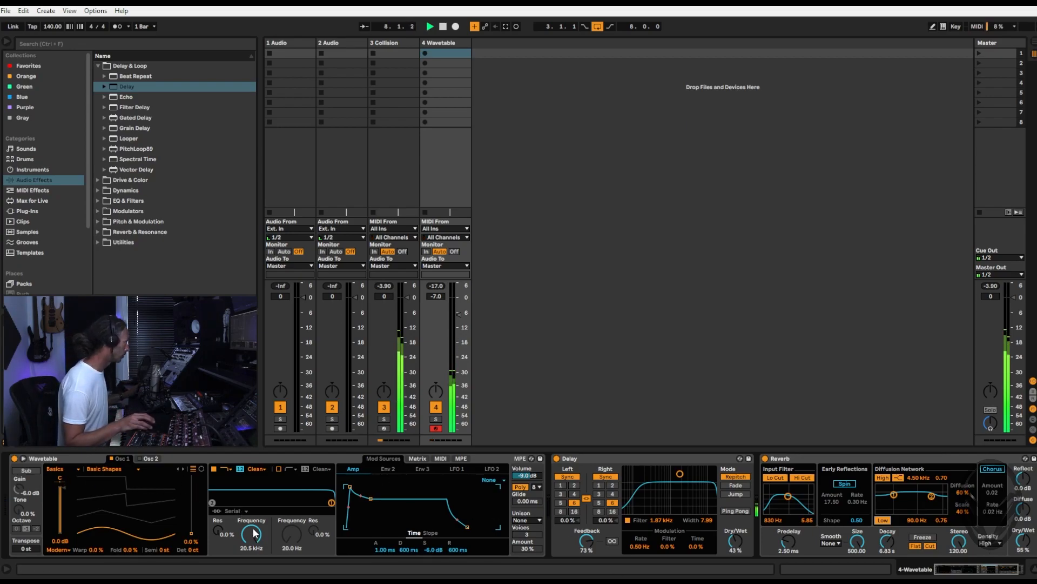
Set Wavetable's first filter frequency to 1.05 kHz and oscillator 1's wavetable position to 44%.
{"action": "left_click_drag", "start_coordinate": [252, 536], "coordinate": [253, 552]}
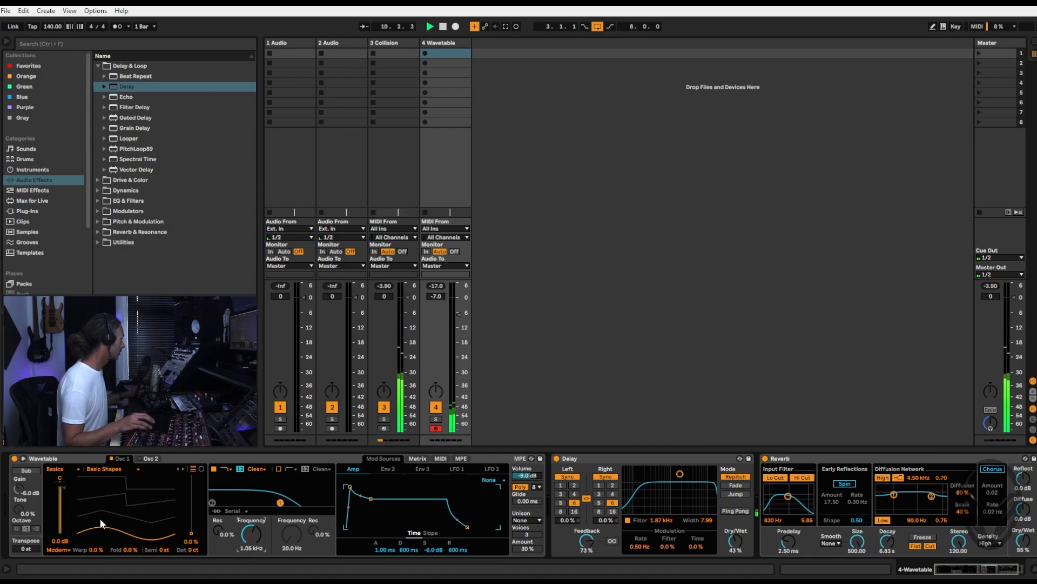
{"action": "left_click_drag", "start_coordinate": [179, 533], "coordinate": [192, 508]}
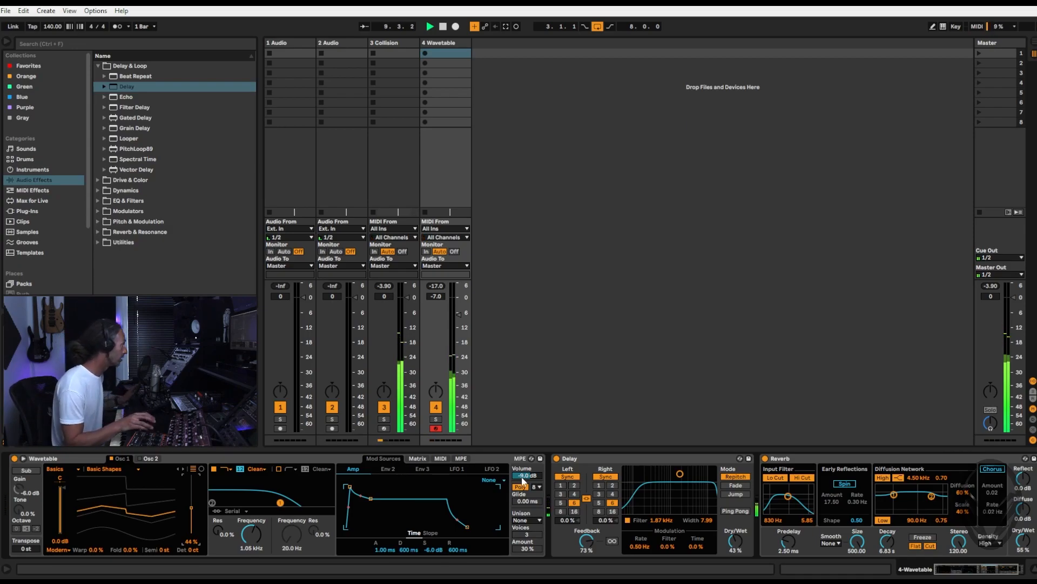
Shape Wavetable's amp envelope with a decay of 584 ms, sustain of -14 dB and release of 1.25 s.
{"action": "left_click_drag", "start_coordinate": [371, 500], "coordinate": [371, 487]}
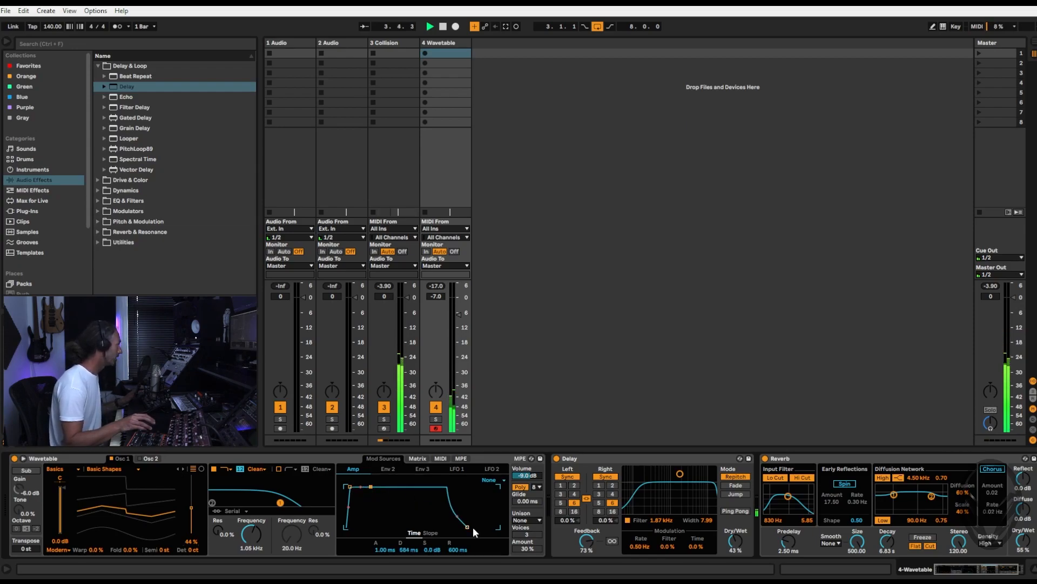
{"action": "left_click_drag", "start_coordinate": [463, 550], "coordinate": [463, 521]}
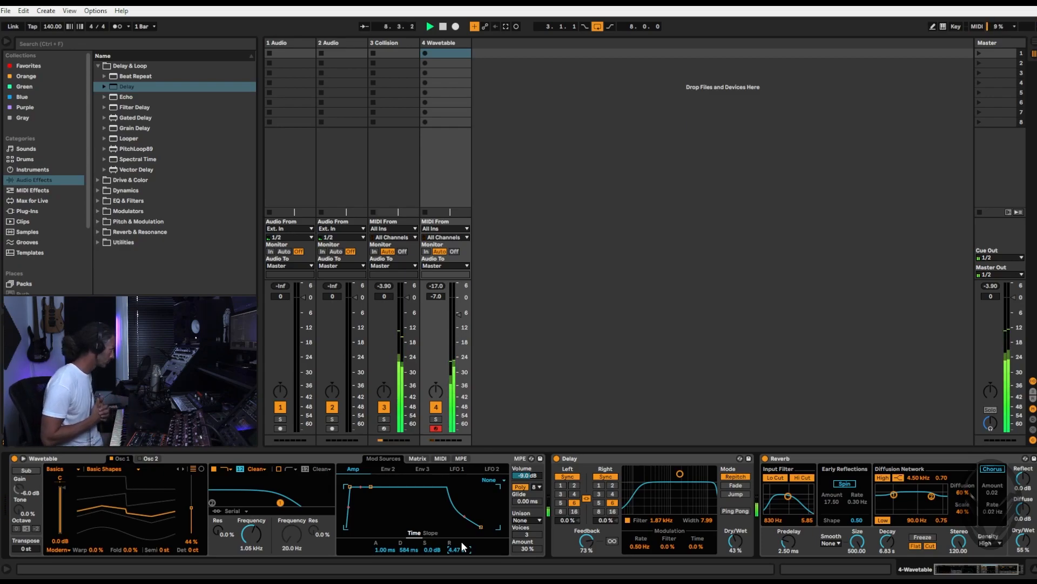
{"action": "left_click_drag", "start_coordinate": [465, 549], "coordinate": [432, 568]}
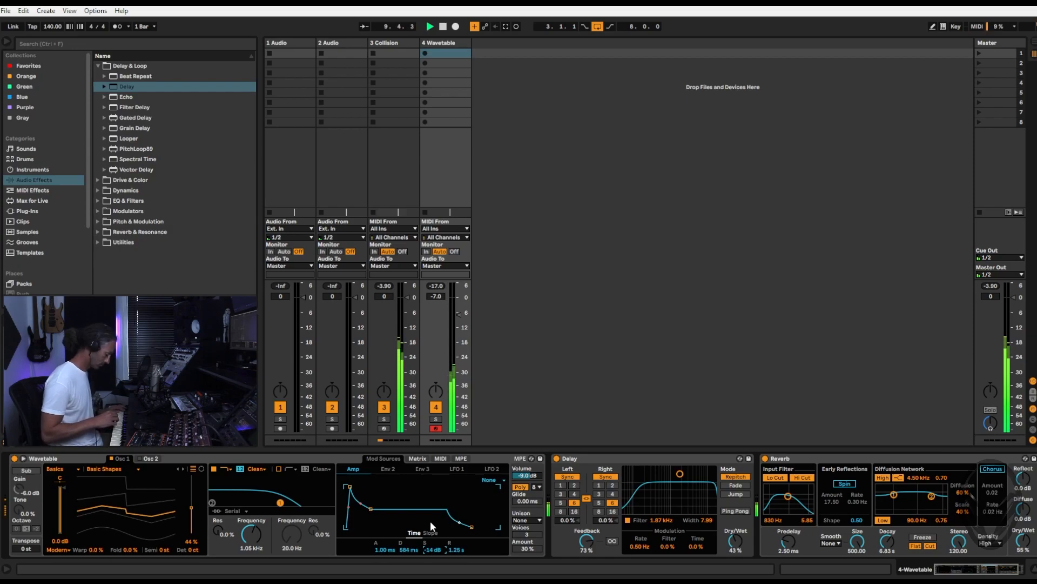
{"action": "key", "text": "F9"}
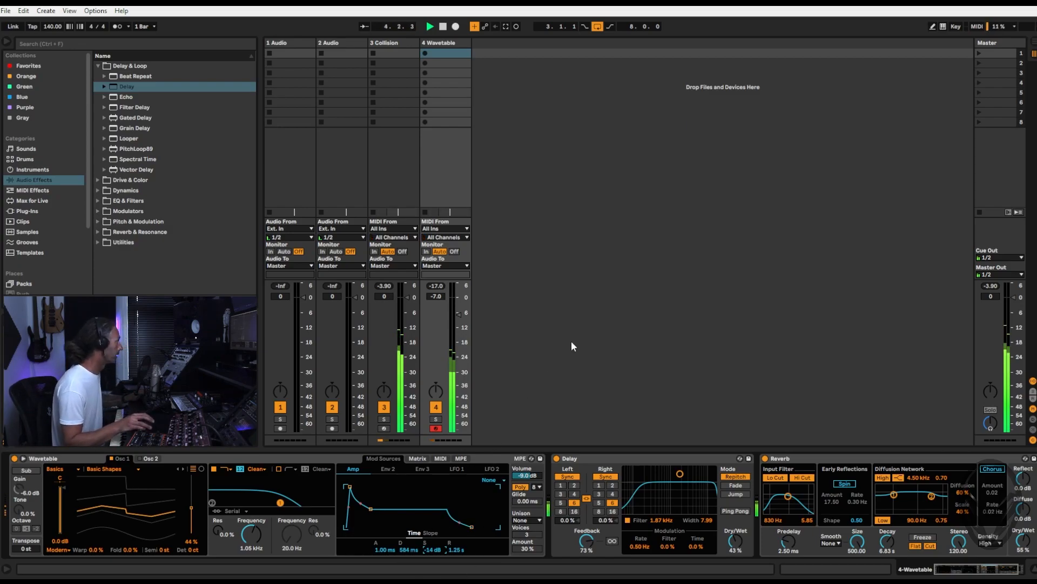
Quantize all notes of the Wavetable clip in the arrangement to a fixed 1/8 grid.
{"action": "key", "text": "Tab"}
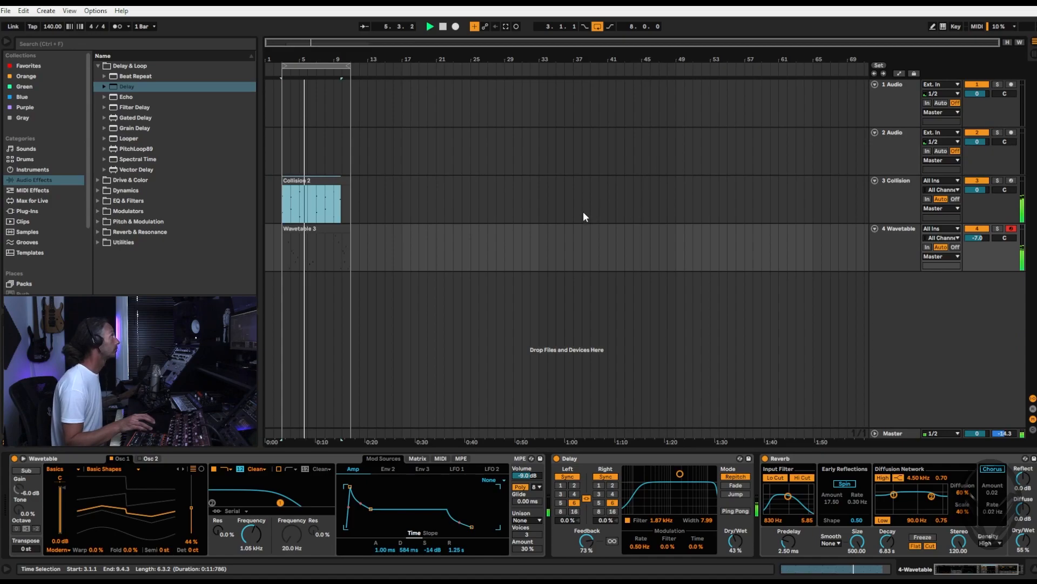
{"action": "left_click", "coordinate": [334, 236]}
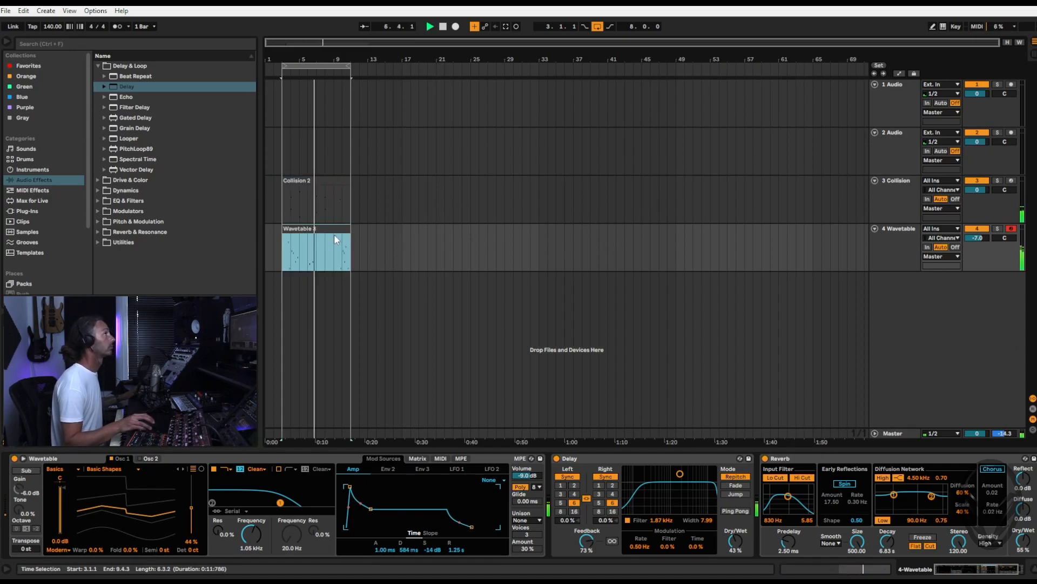
{"action": "double_click", "coordinate": [319, 228]}
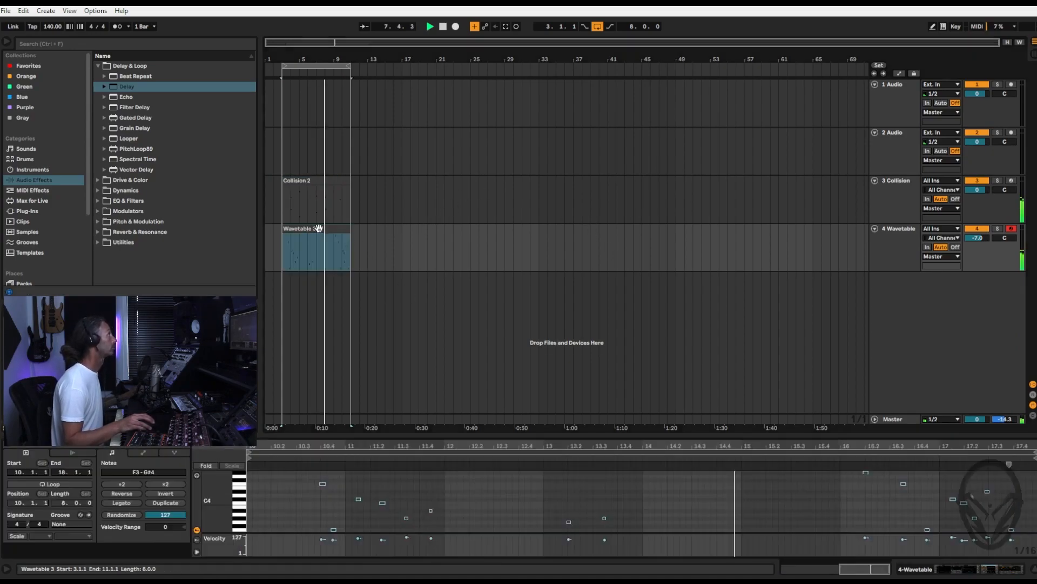
{"action": "right_click", "coordinate": [548, 487]}
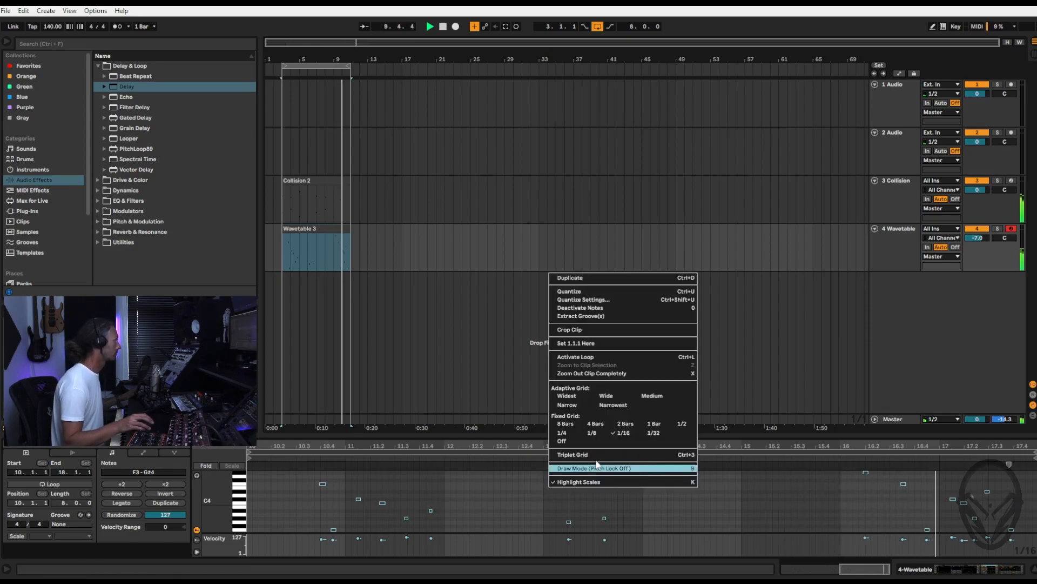
{"action": "left_click", "coordinate": [592, 432]}
{"action": "right_click", "coordinate": [672, 491]}
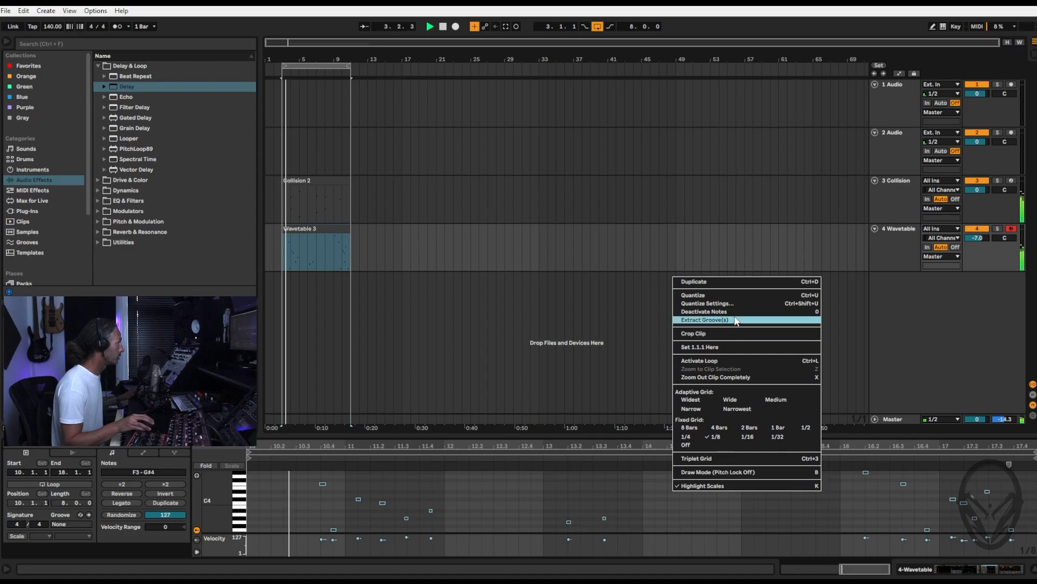
{"action": "left_click", "coordinate": [732, 296]}
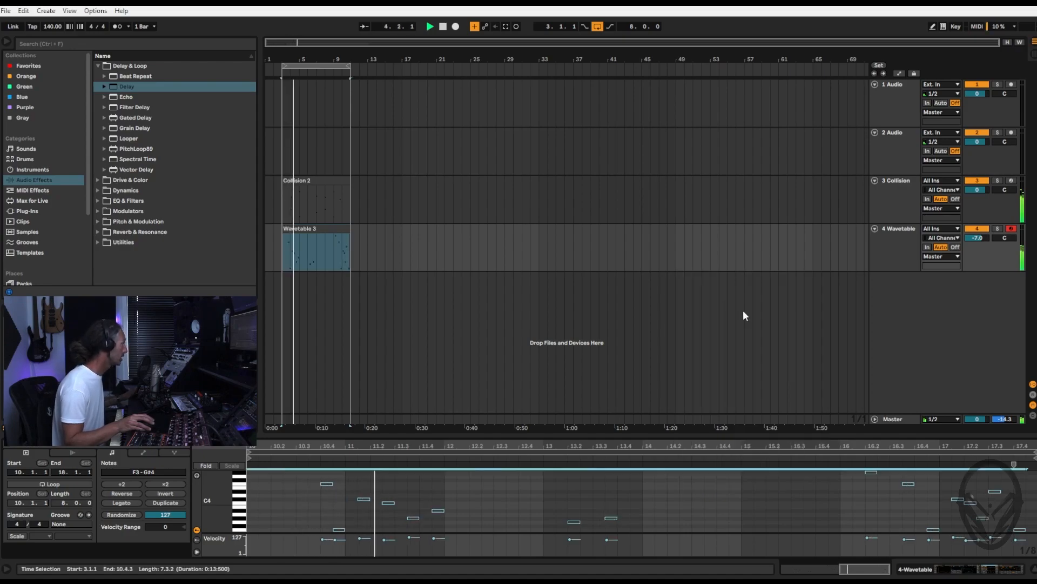
{"action": "left_click", "coordinate": [680, 493]}
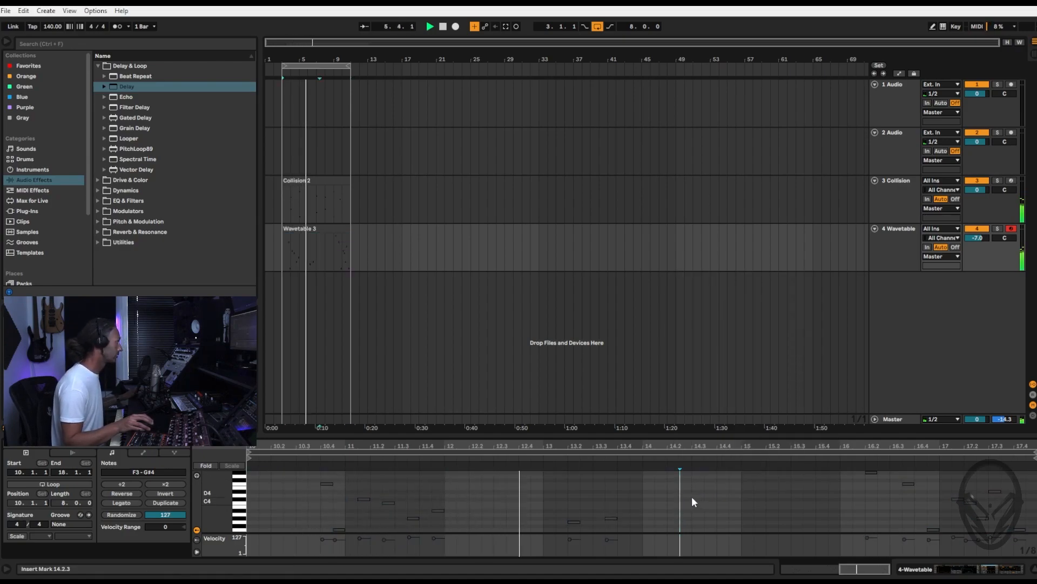
Mute the Collision track and set Wavetable oscillator 1's wavetable position to 54%.
{"action": "left_click", "coordinate": [979, 181]}
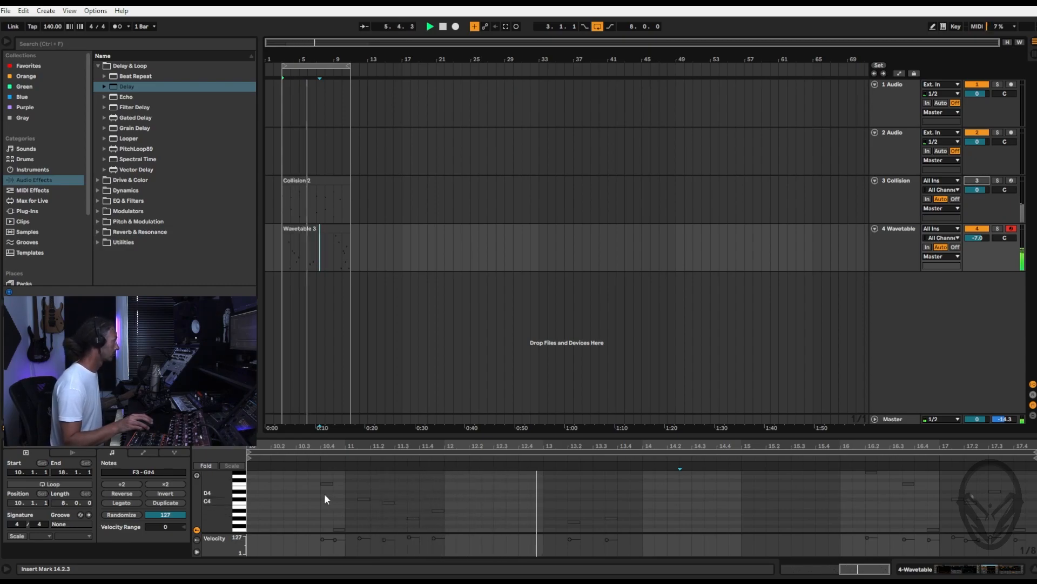
{"action": "key", "text": "Tab"}
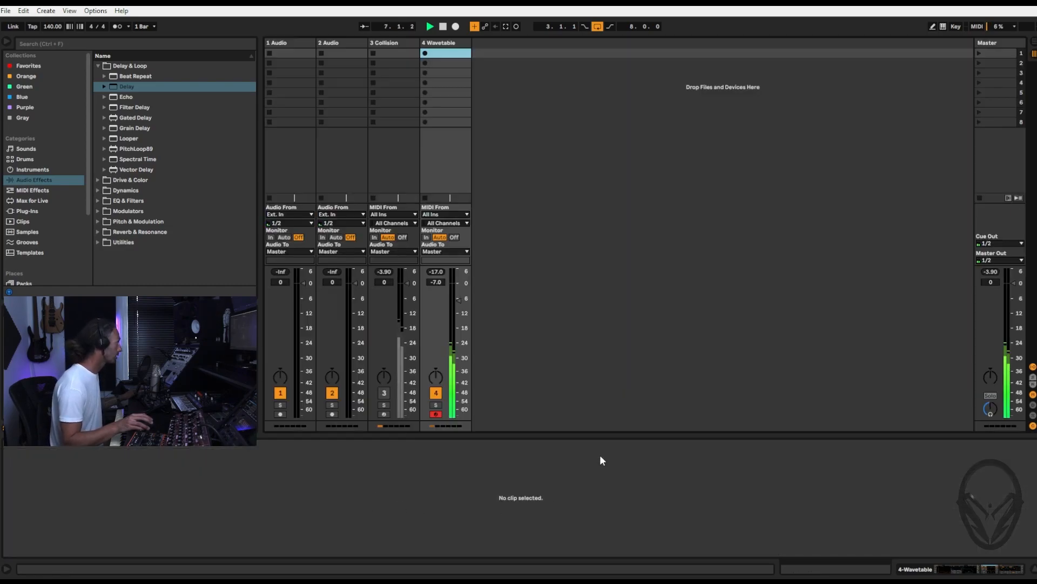
{"action": "left_click", "coordinate": [455, 42]}
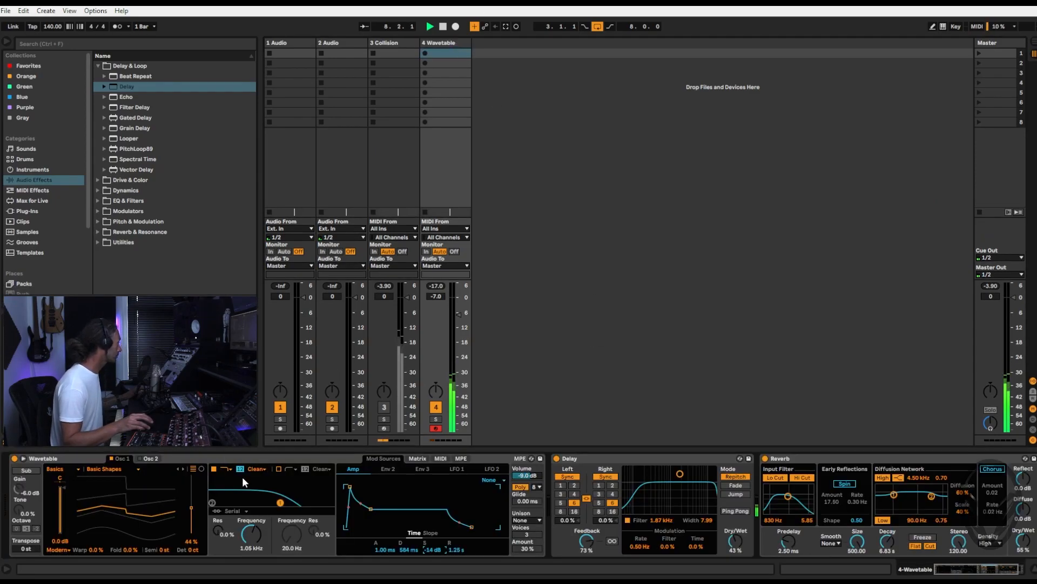
{"action": "mouse_move", "coordinate": [192, 504]}
{"action": "left_mouse_down"}
{"action": "mouse_move", "coordinate": [192, 490]}
{"action": "mouse_move", "coordinate": [190, 500]}
{"action": "left_mouse_up"}
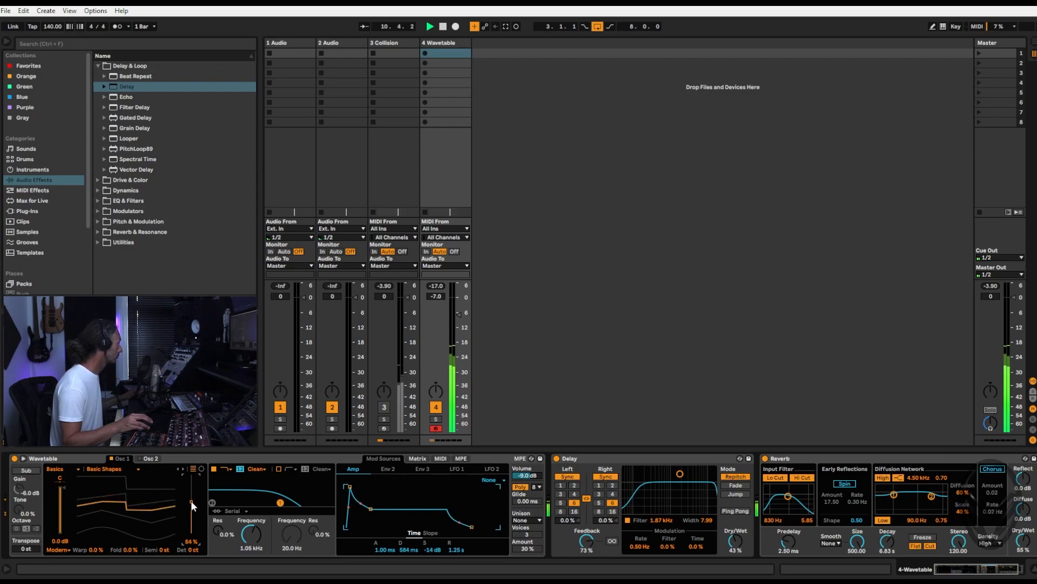
Turn on Wavetable's oscillator 2 with its wavetable position at 66%, and set the unison mode to Classic.
{"action": "left_click", "coordinate": [145, 458]}
{"action": "left_click_drag", "start_coordinate": [183, 533], "coordinate": [183, 493]}
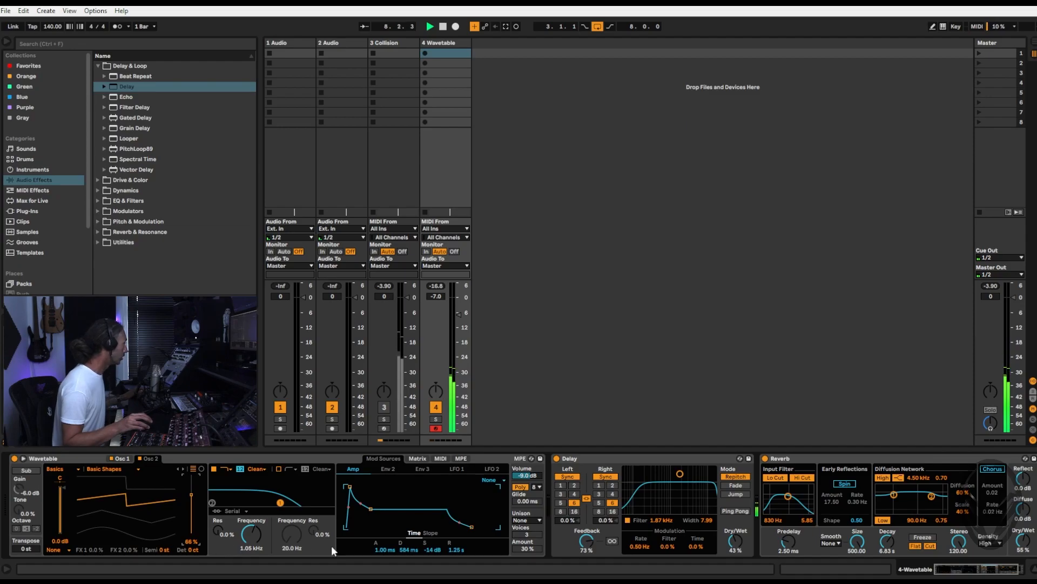
{"action": "left_click", "coordinate": [529, 521]}
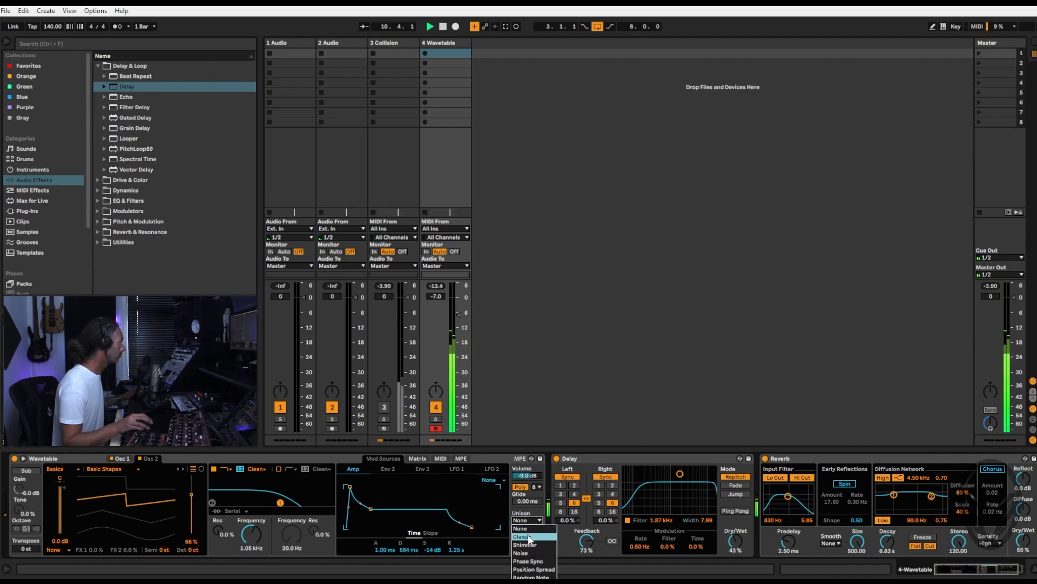
{"action": "left_click", "coordinate": [529, 537]}
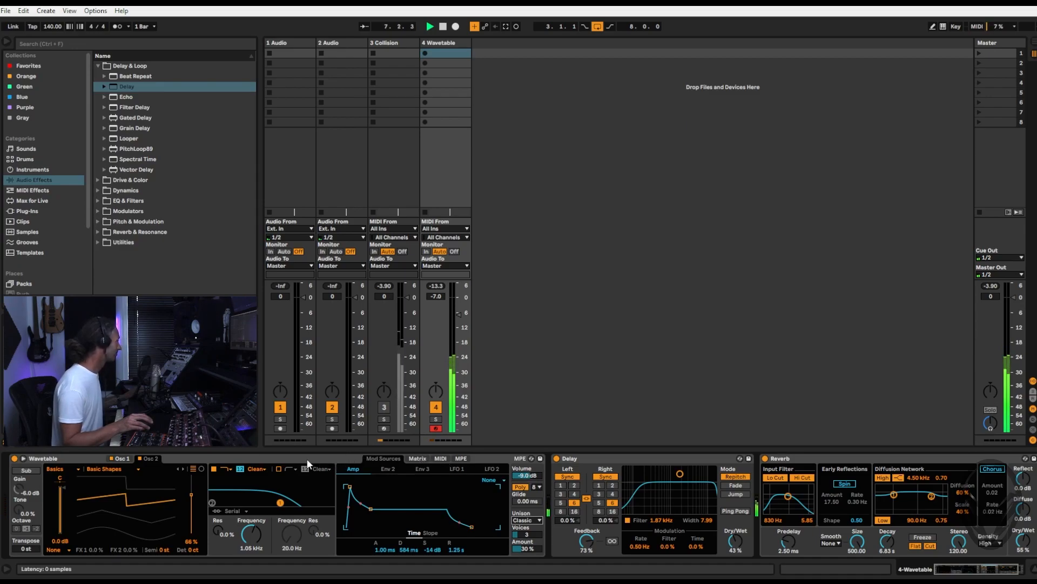
Set Wavetable's first filter frequency to 369 Hz and modulate it with Env 2 at an amount of 25.
{"action": "left_click_drag", "start_coordinate": [255, 533], "coordinate": [251, 554]}
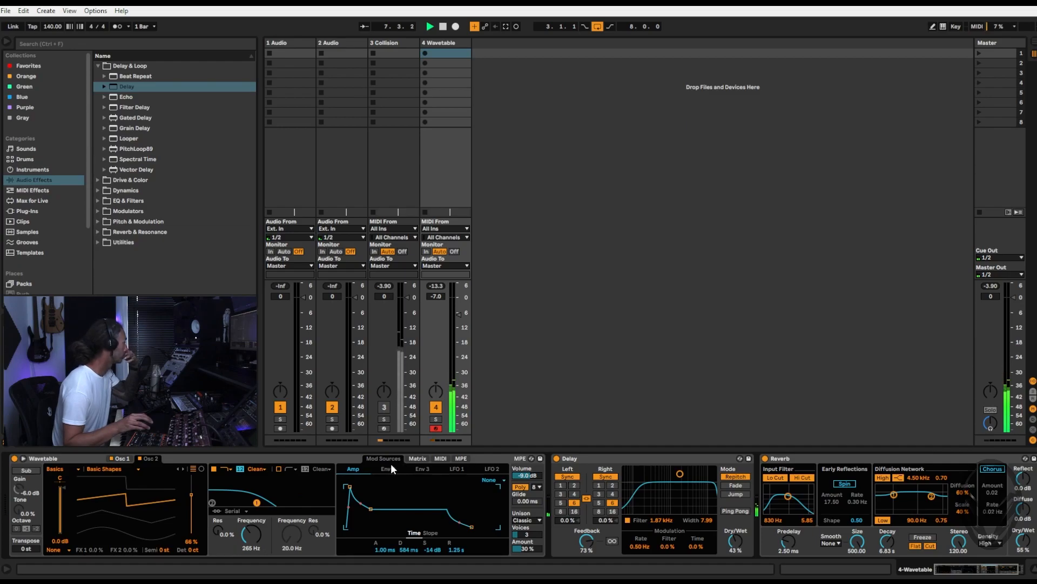
{"action": "left_click", "coordinate": [417, 458]}
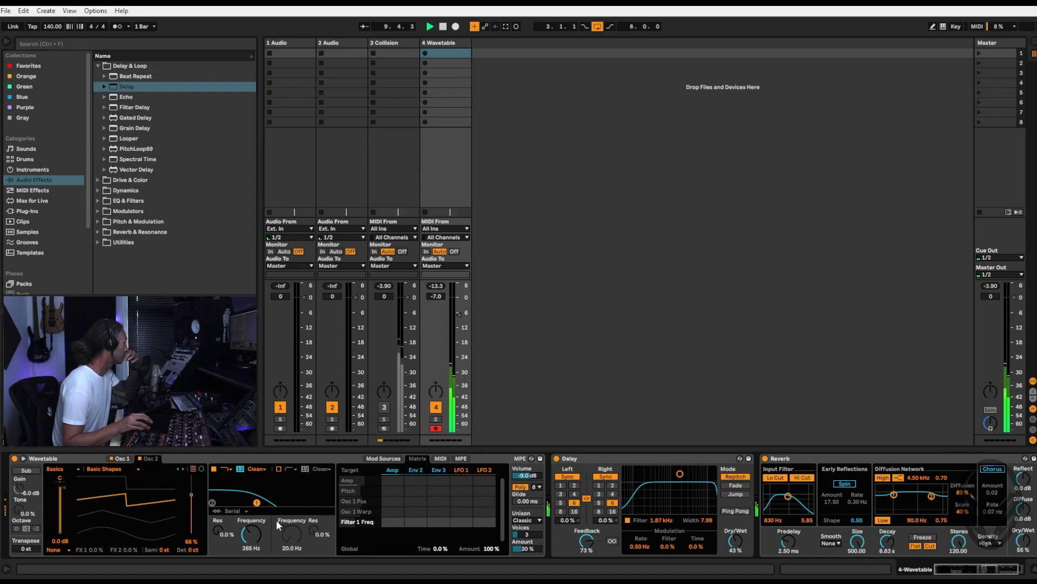
{"action": "left_click_drag", "start_coordinate": [248, 541], "coordinate": [248, 530]}
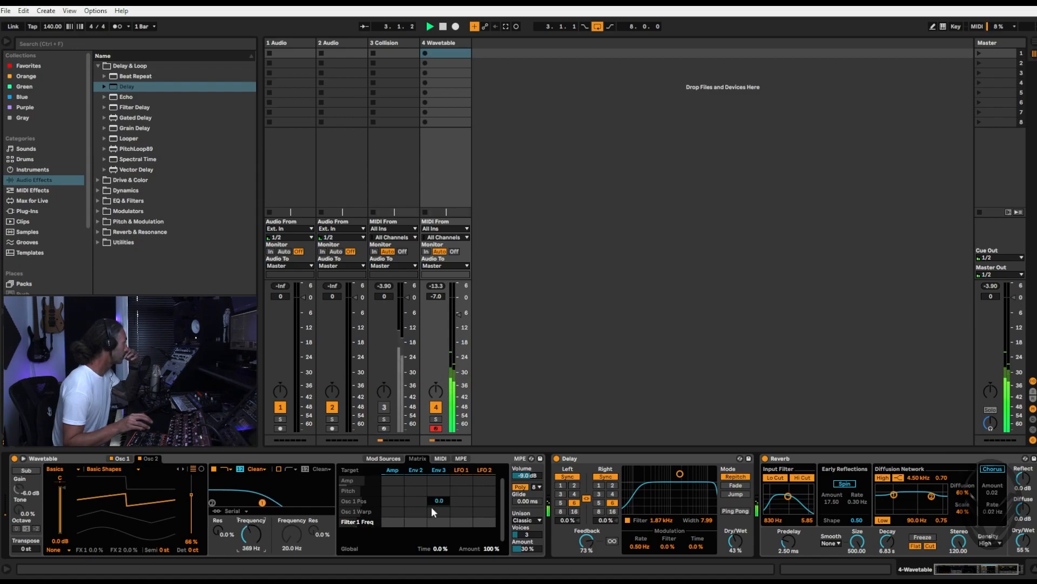
{"action": "left_click_drag", "start_coordinate": [416, 521], "coordinate": [416, 525]}
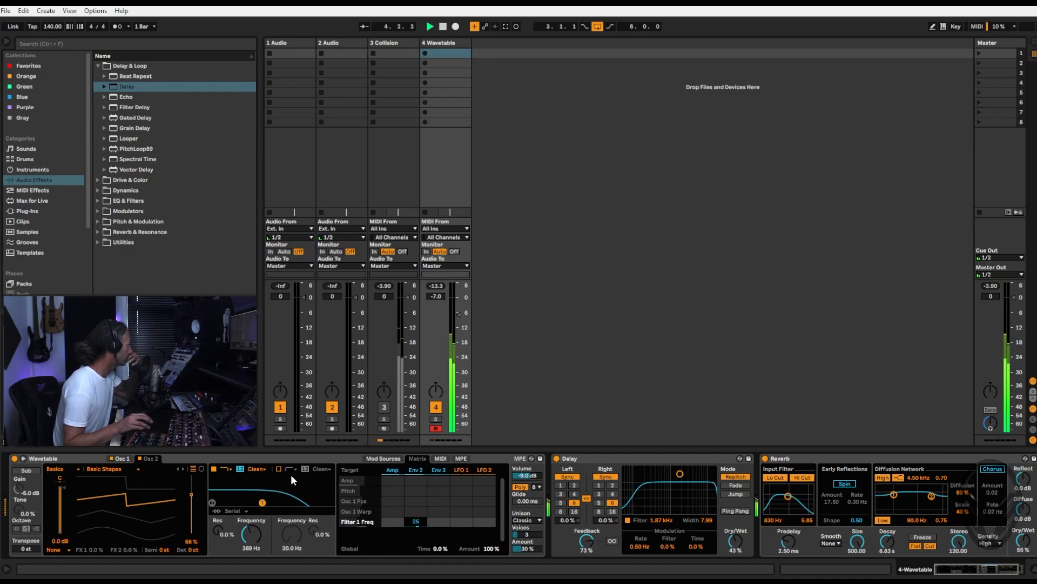
Shorten the decay of Wavetable's Env 2 to 150 ms.
{"action": "left_click", "coordinate": [384, 458]}
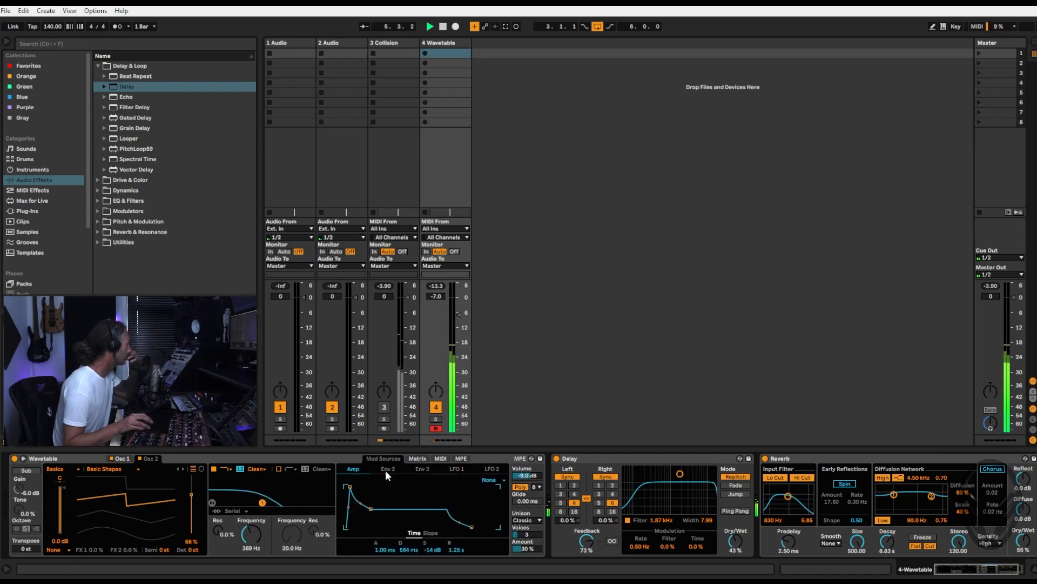
{"action": "left_click_drag", "start_coordinate": [371, 507], "coordinate": [366, 526]}
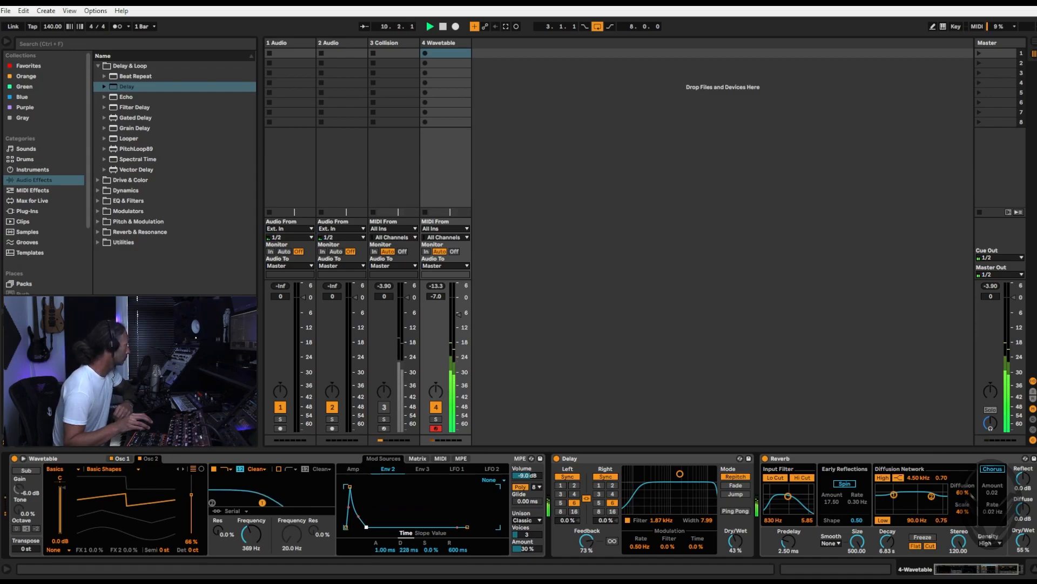
{"action": "left_click_drag", "start_coordinate": [366, 526], "coordinate": [365, 526]}
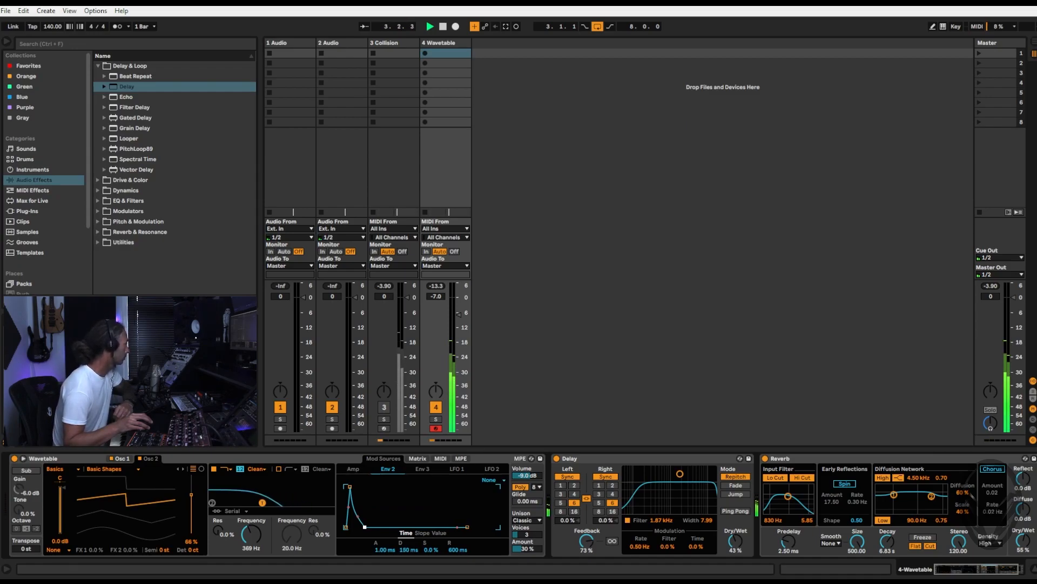
Unmute the Collision track and lower the Wavetable track's volume to -14.2 dB.
{"action": "left_click", "coordinate": [385, 407]}
{"action": "left_click_drag", "start_coordinate": [460, 317], "coordinate": [460, 339]}
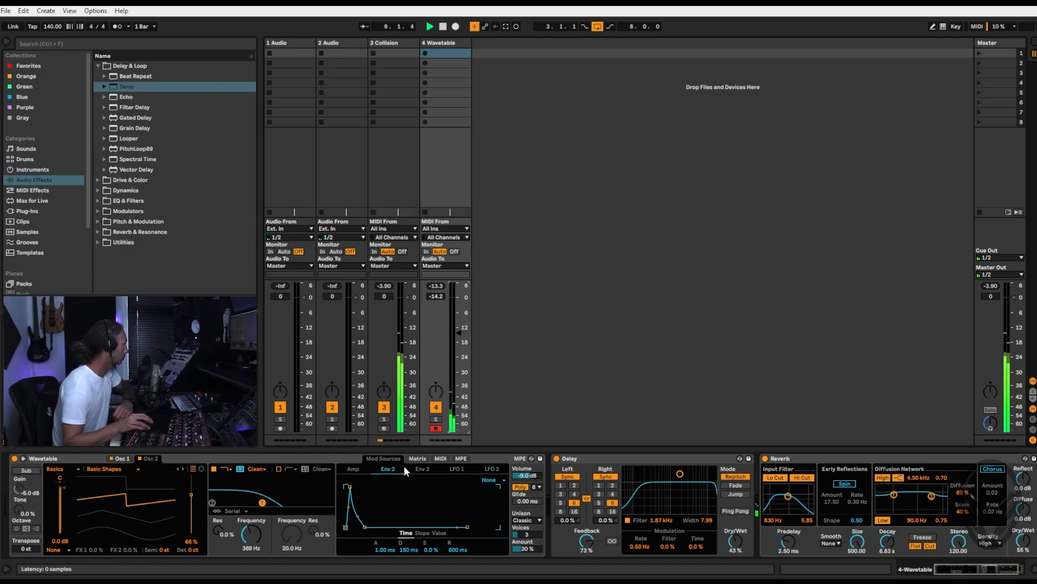
Set Env 2's decay to 420 ms and the first filter's frequency to 213 Hz in Wavetable.
{"action": "left_click_drag", "start_coordinate": [364, 527], "coordinate": [369, 527]}
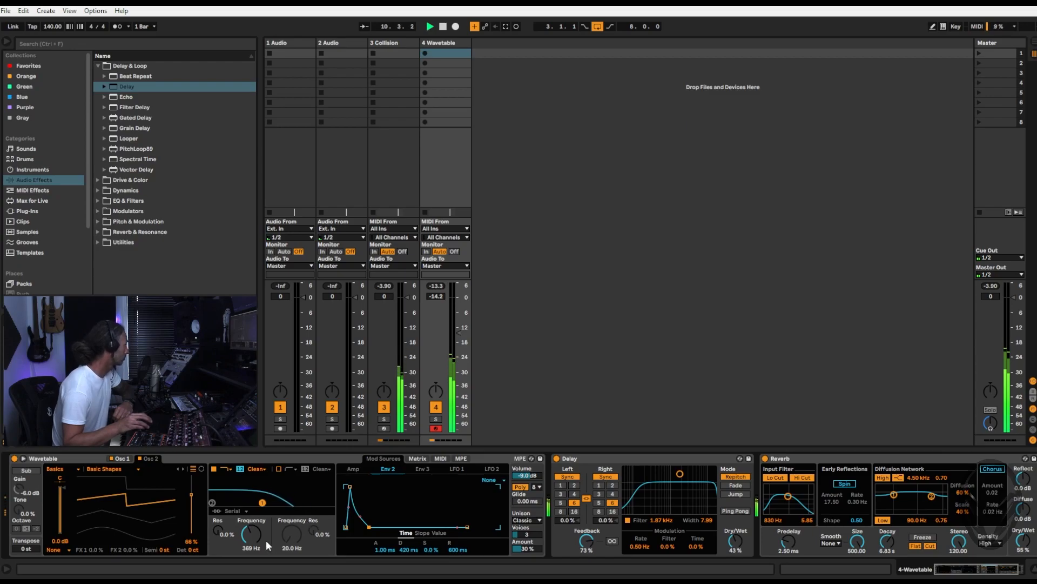
{"action": "left_click_drag", "start_coordinate": [250, 533], "coordinate": [250, 546]}
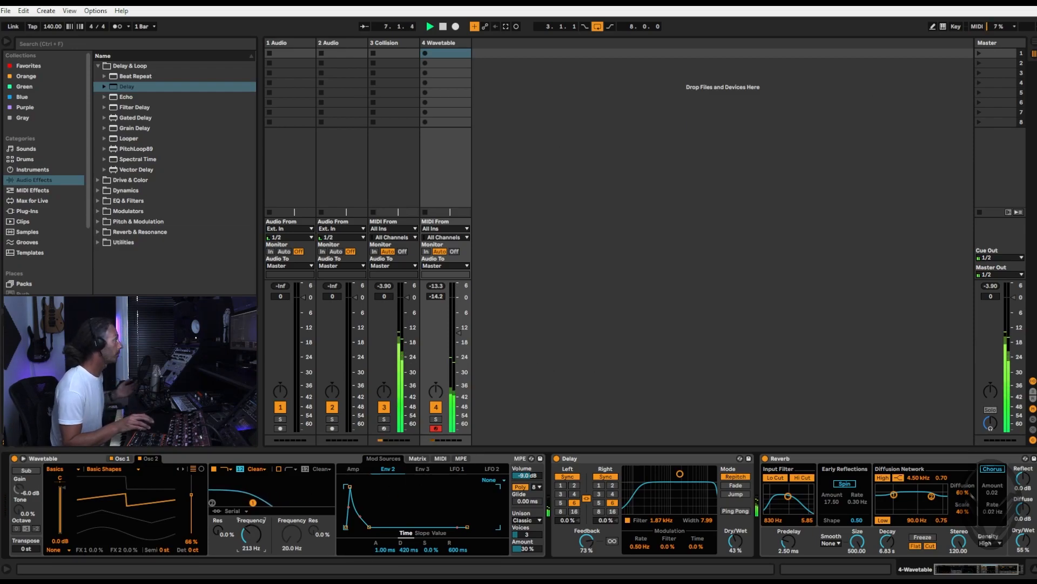
Transpose all notes of the Wavetable clip in the arrangement up one octave.
{"action": "key", "text": "Tab"}
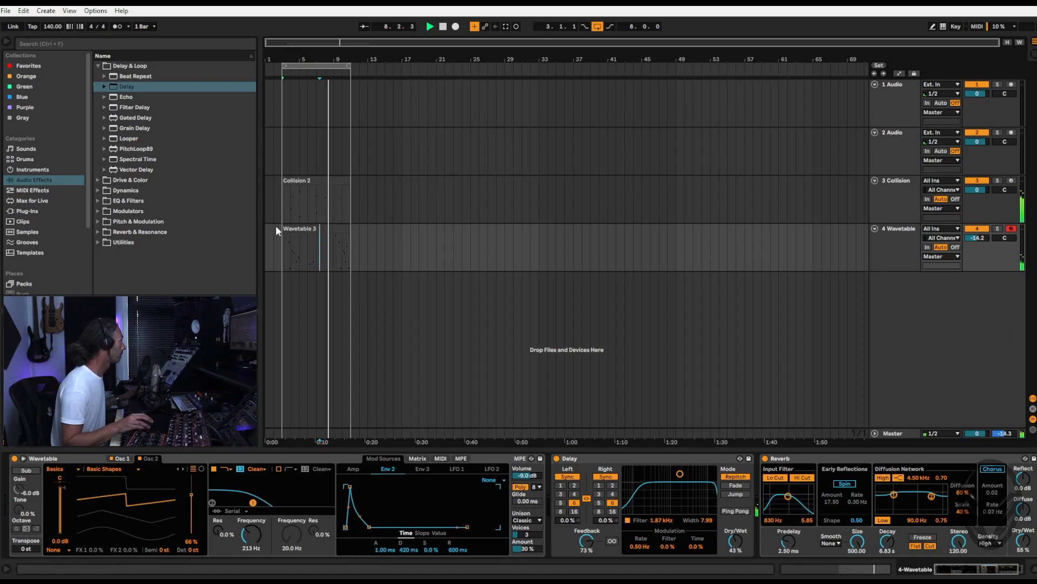
{"action": "left_click", "coordinate": [301, 227]}
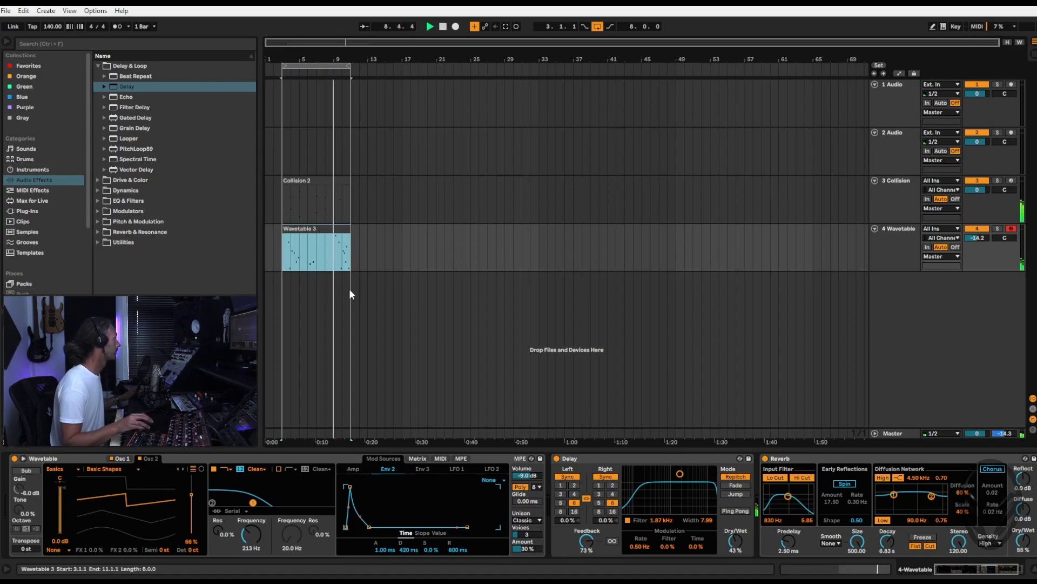
{"action": "double_click", "coordinate": [313, 236]}
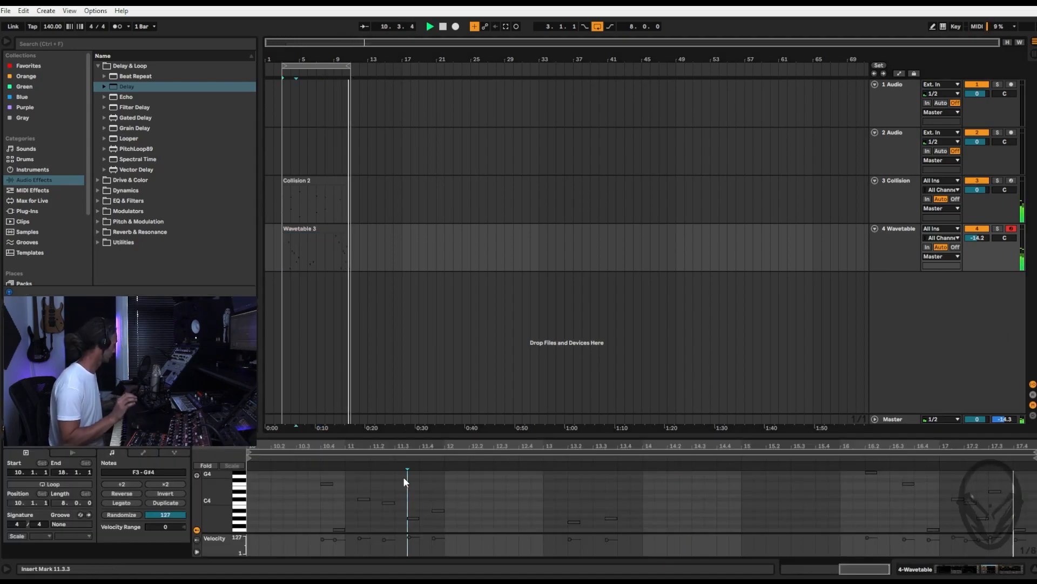
{"action": "key", "text": "ctrl+a"}
{"action": "key", "text": "shift+Up"}
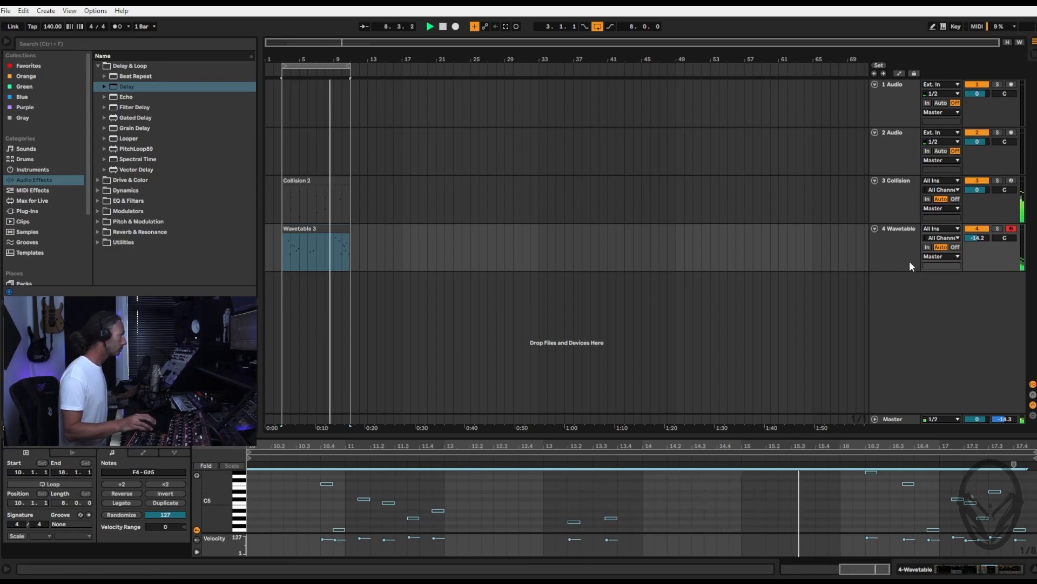
Raise the Wavetable track's volume to -11.8 dB in the session mixer.
{"action": "left_click", "coordinate": [890, 242]}
{"action": "key", "text": "Tab"}
{"action": "left_click_drag", "start_coordinate": [459, 319], "coordinate": [459, 313]}
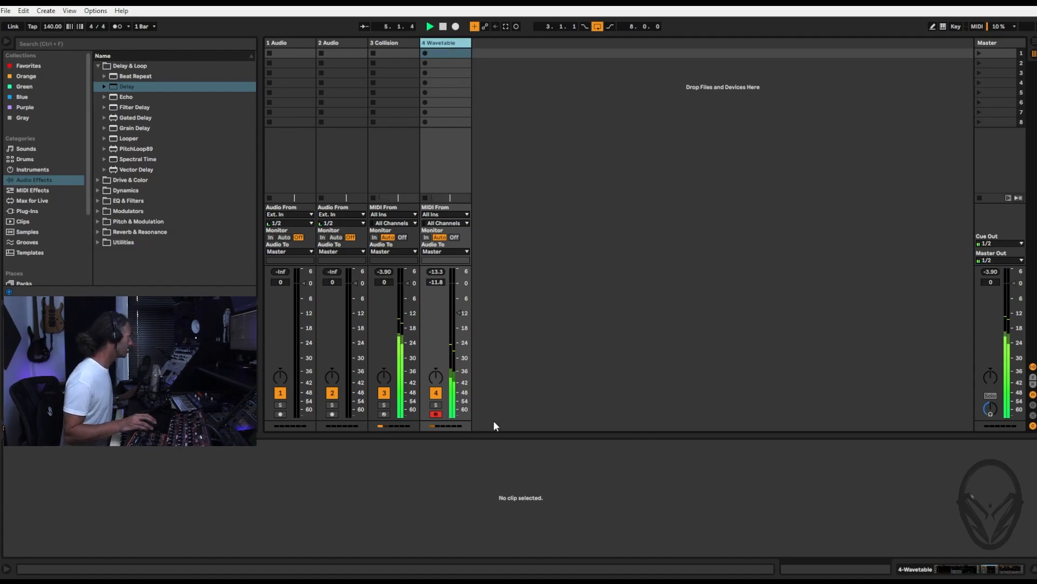
Set Wavetable's wavetable positions to 53% for oscillator 2 and 42% for oscillator 1.
{"action": "left_click", "coordinate": [446, 42]}
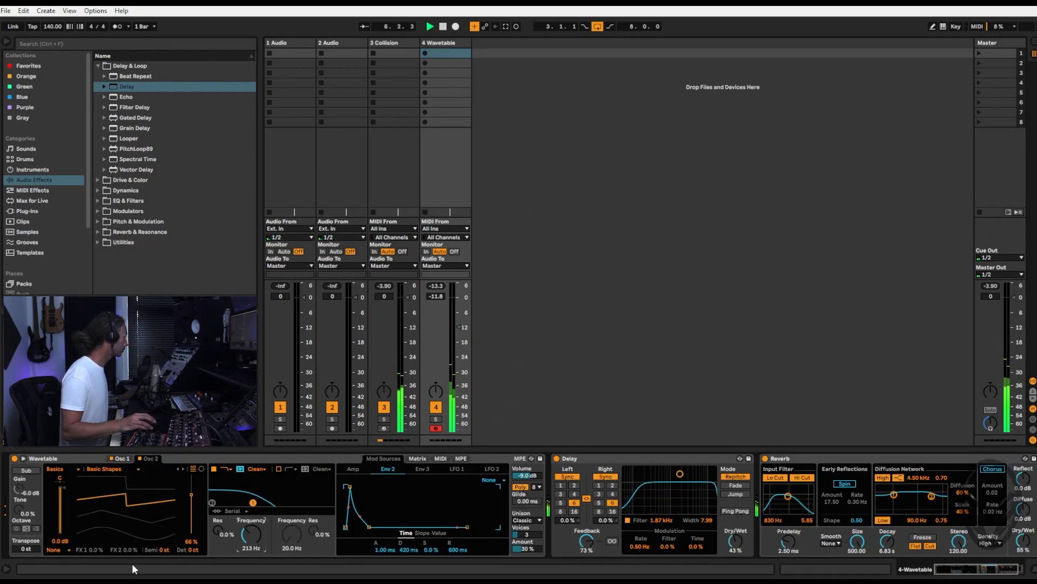
{"action": "left_click_drag", "start_coordinate": [190, 497], "coordinate": [190, 508]}
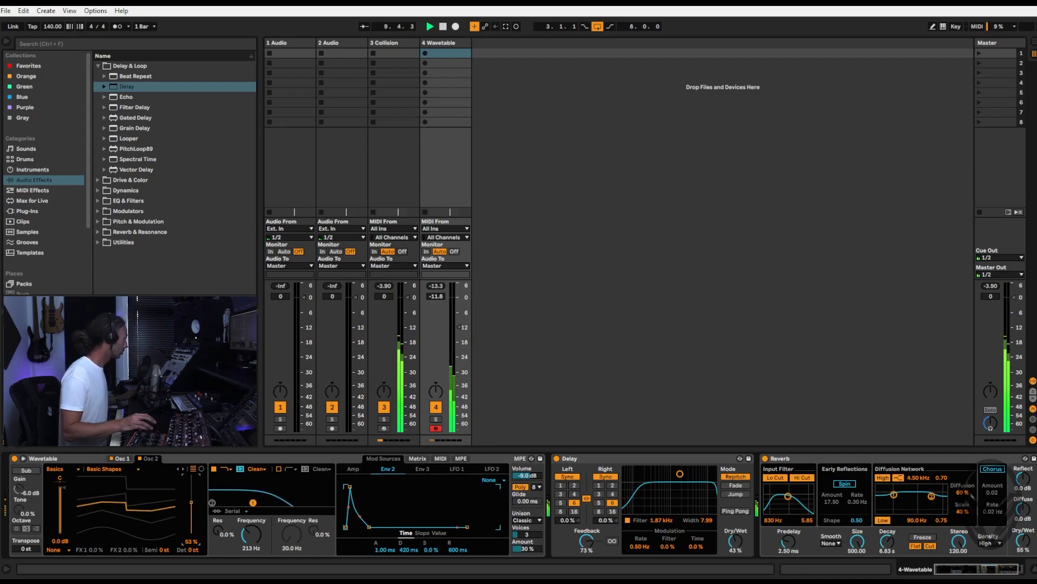
{"action": "left_click", "coordinate": [123, 458]}
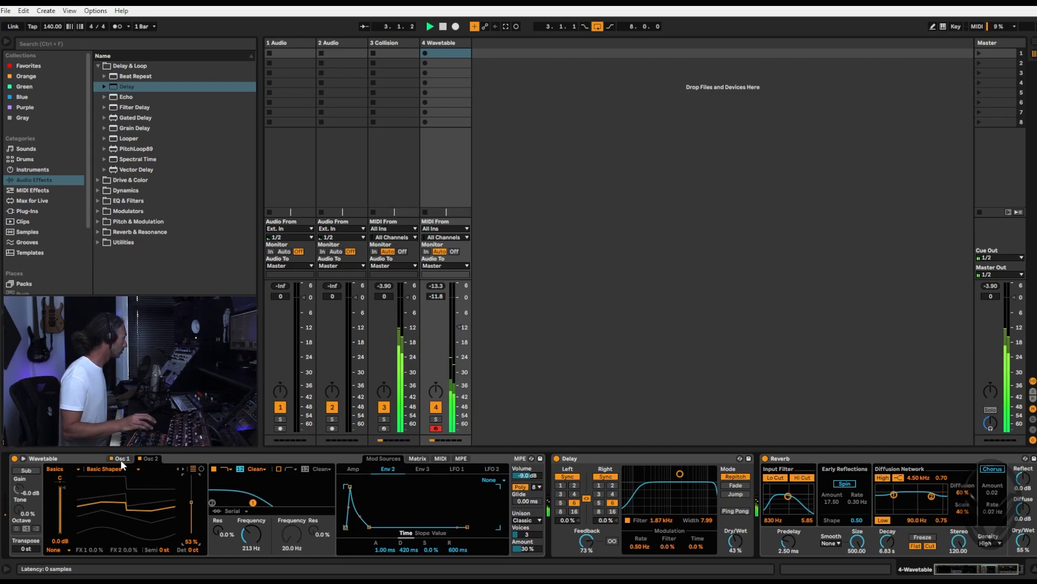
{"action": "left_click_drag", "start_coordinate": [195, 509], "coordinate": [195, 519]}
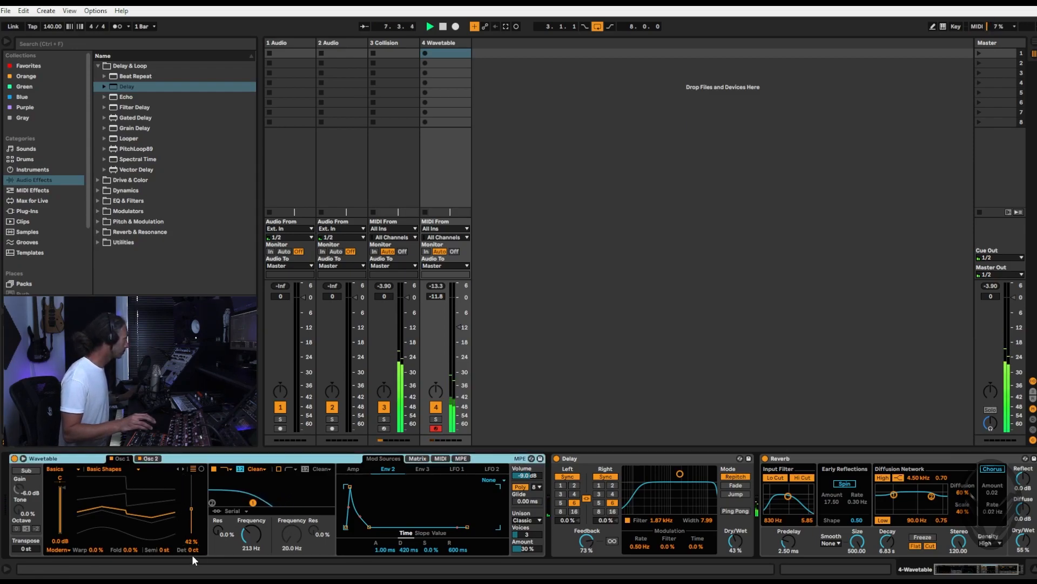
Detune Wavetable's oscillator 1 by 14 ct and oscillator 2 by -12 ct.
{"action": "left_click_drag", "start_coordinate": [189, 549], "coordinate": [189, 546]}
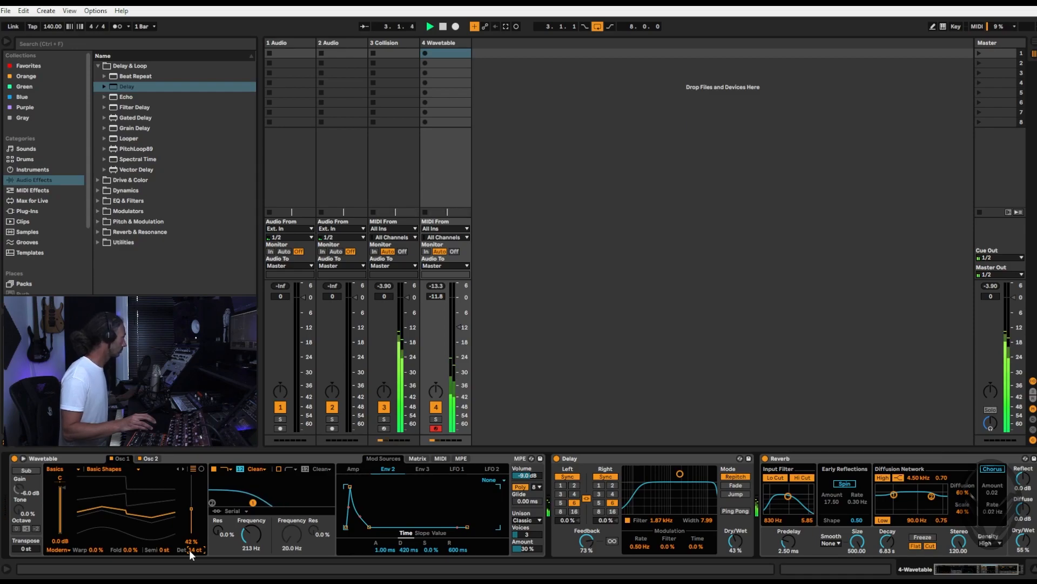
{"action": "left_click", "coordinate": [151, 460]}
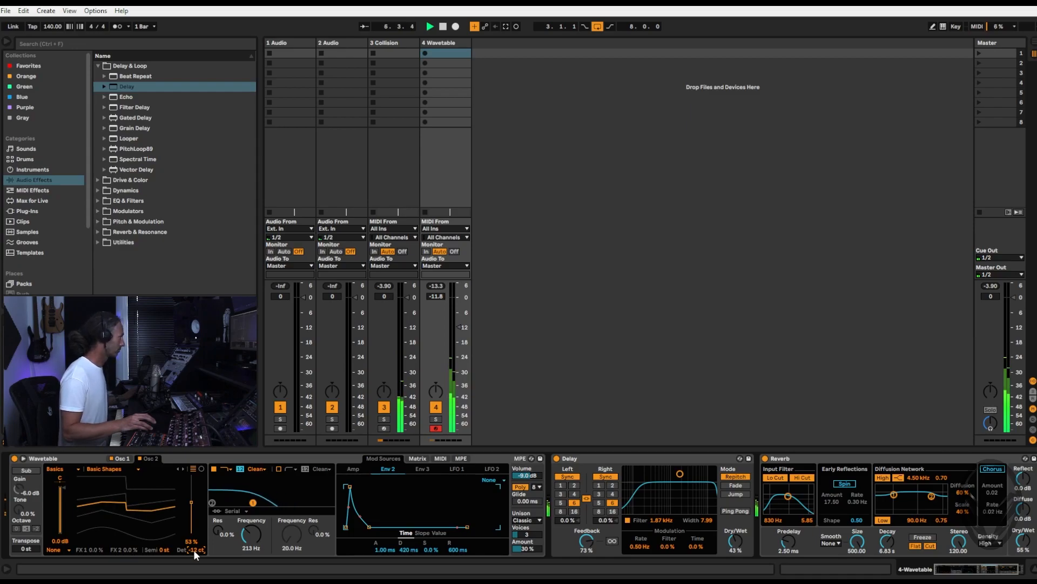
Set Wavetable's unison to 4 voices with an amount of 59%.
{"action": "left_click", "coordinate": [537, 535]}
{"action": "left_click_drag", "start_coordinate": [537, 534], "coordinate": [536, 529]}
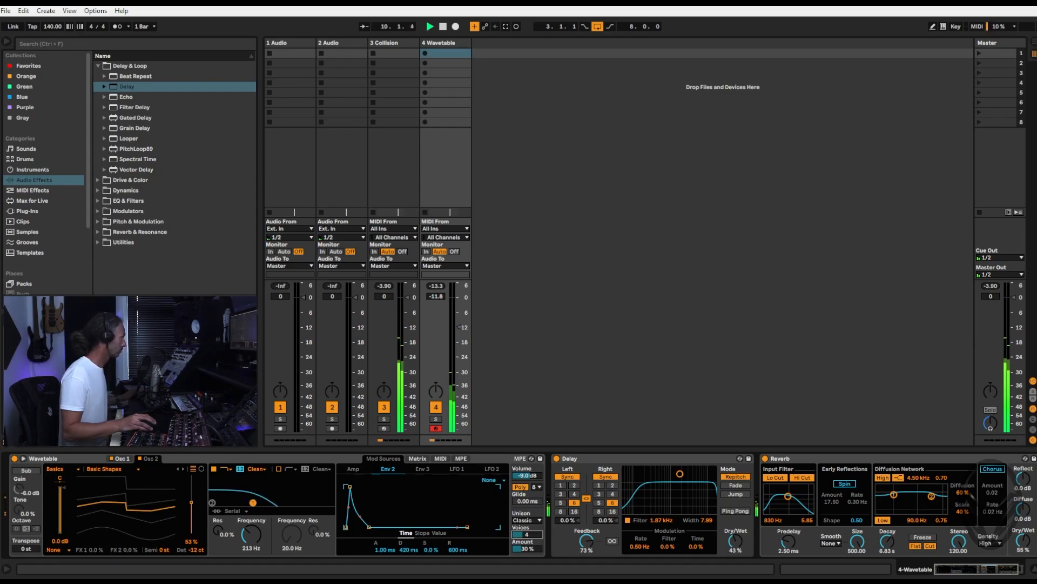
{"action": "left_click_drag", "start_coordinate": [530, 547], "coordinate": [530, 538]}
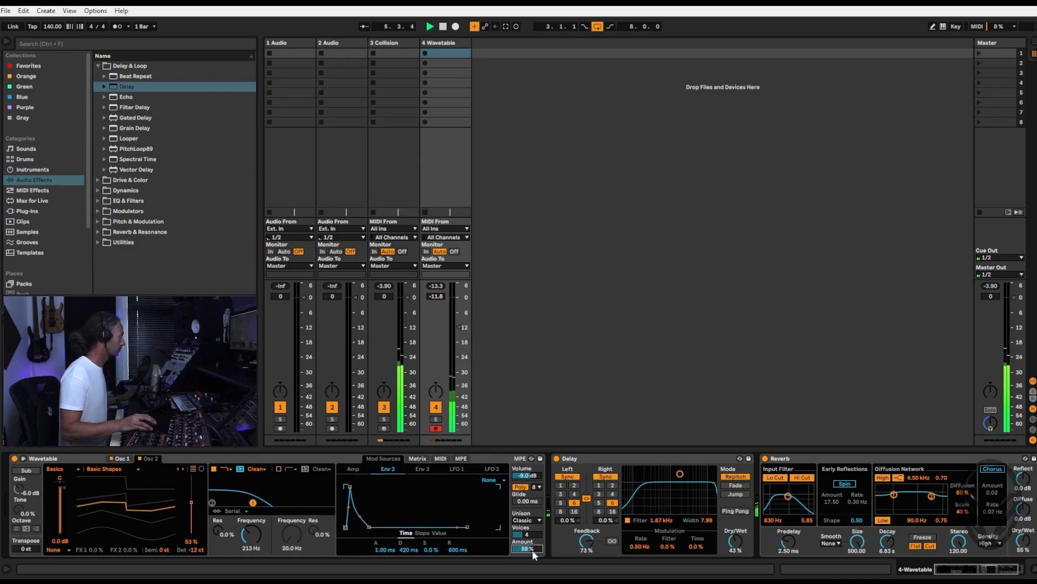
Set the Collision track to -3.4 dB and the Wavetable track to -7.6 dB, and enable Ping Pong on Wavetable's Delay.
{"action": "left_click_drag", "start_coordinate": [459, 327], "coordinate": [406, 310]}
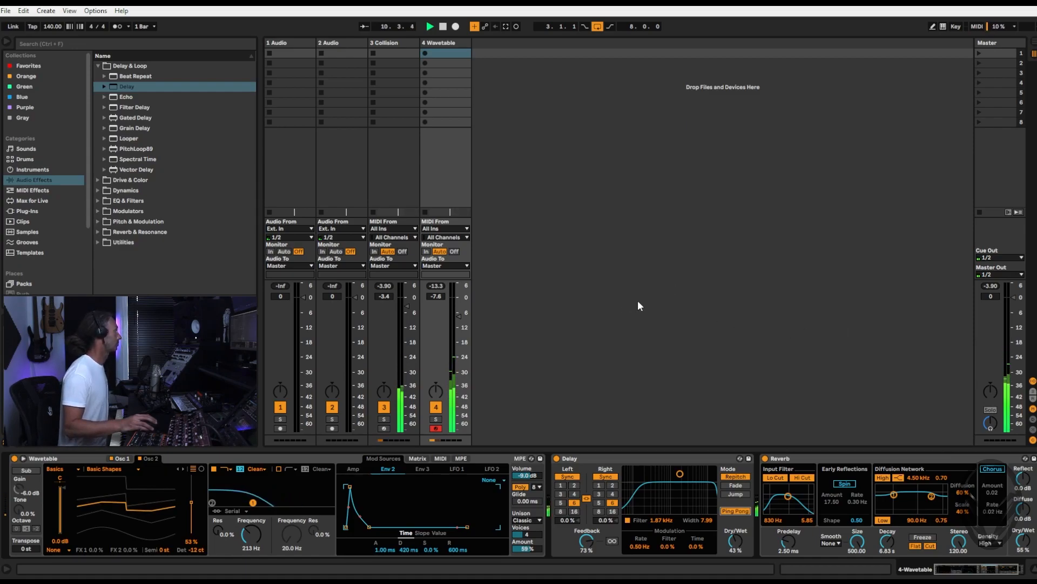
{"action": "left_click", "coordinate": [432, 42]}
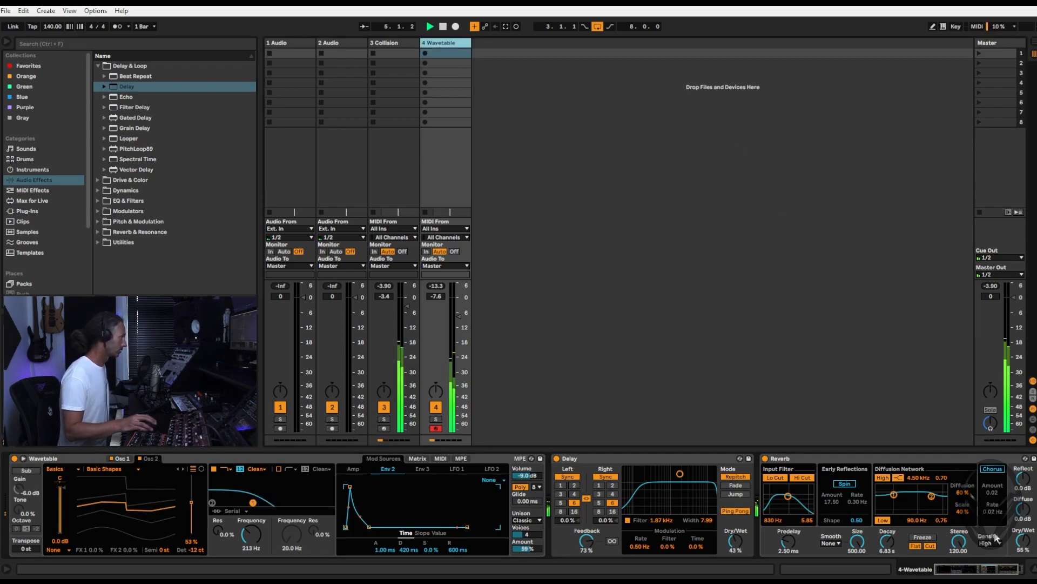
Set Wavetable's Reverb to 67% wet, input filter 1.33 kHz and low diffusion 89.8 Hz at 0.56, and lower the track to -8.3 dB.
{"action": "left_click_drag", "start_coordinate": [1020, 545], "coordinate": [1023, 538]}
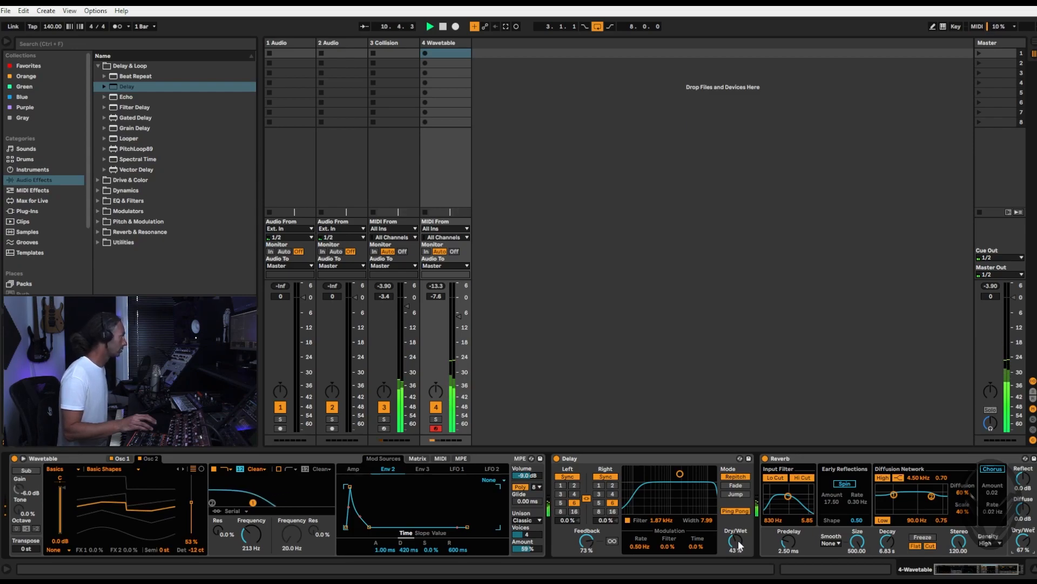
{"action": "left_click_drag", "start_coordinate": [787, 493], "coordinate": [791, 496]}
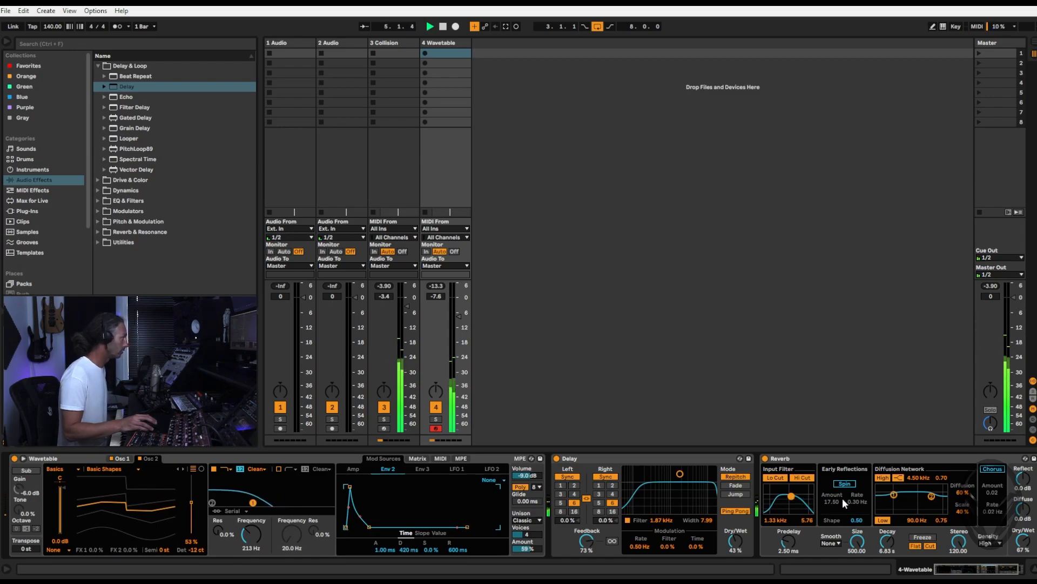
{"action": "left_click_drag", "start_coordinate": [896, 491], "coordinate": [894, 500]}
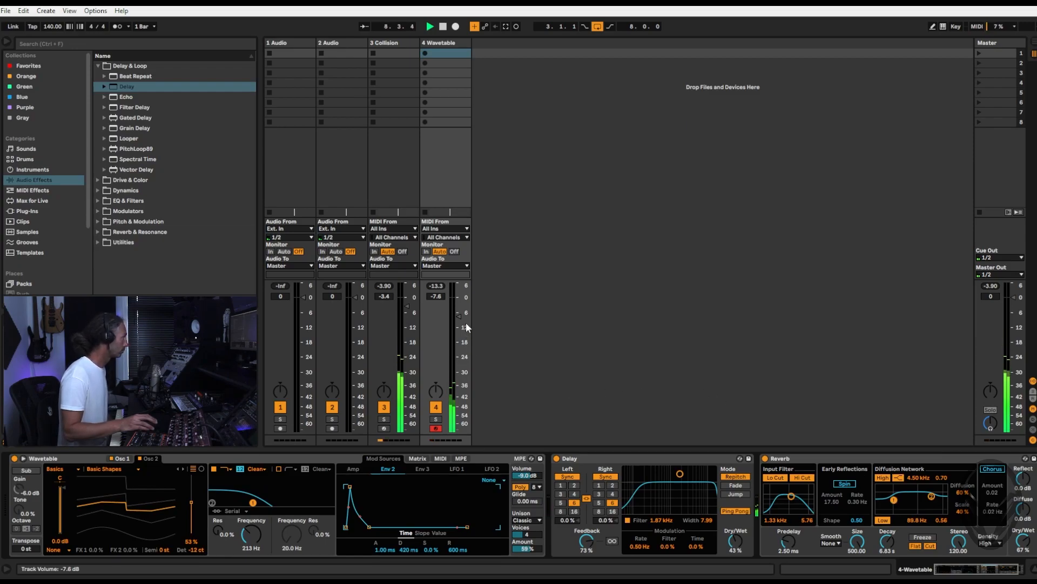
{"action": "left_click_drag", "start_coordinate": [458, 316], "coordinate": [458, 319]}
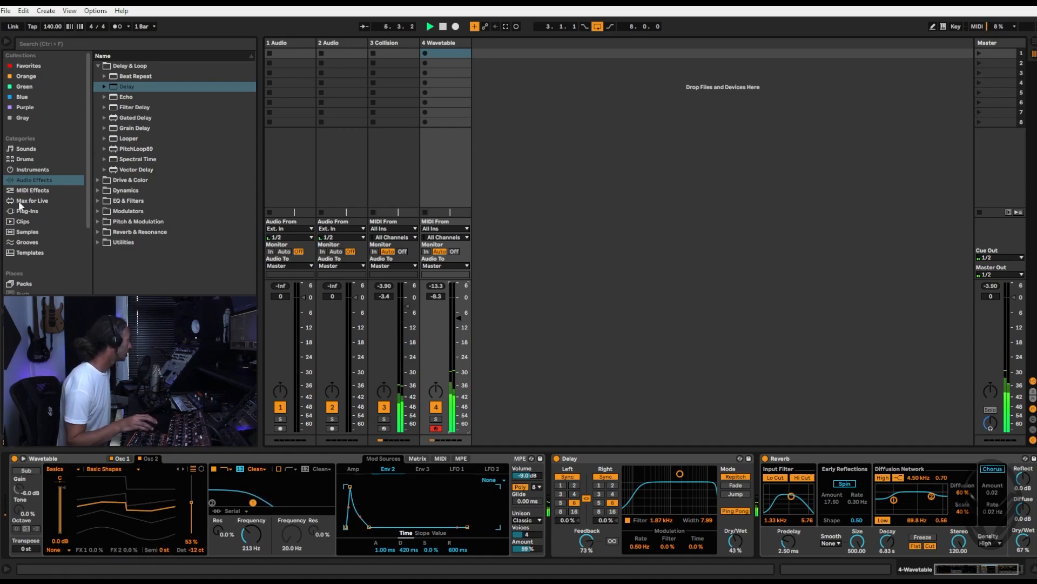
Add a Drift instrument on a new MIDI track and set that track's volume to -10.3 dB.
{"action": "left_click", "coordinate": [28, 170]}
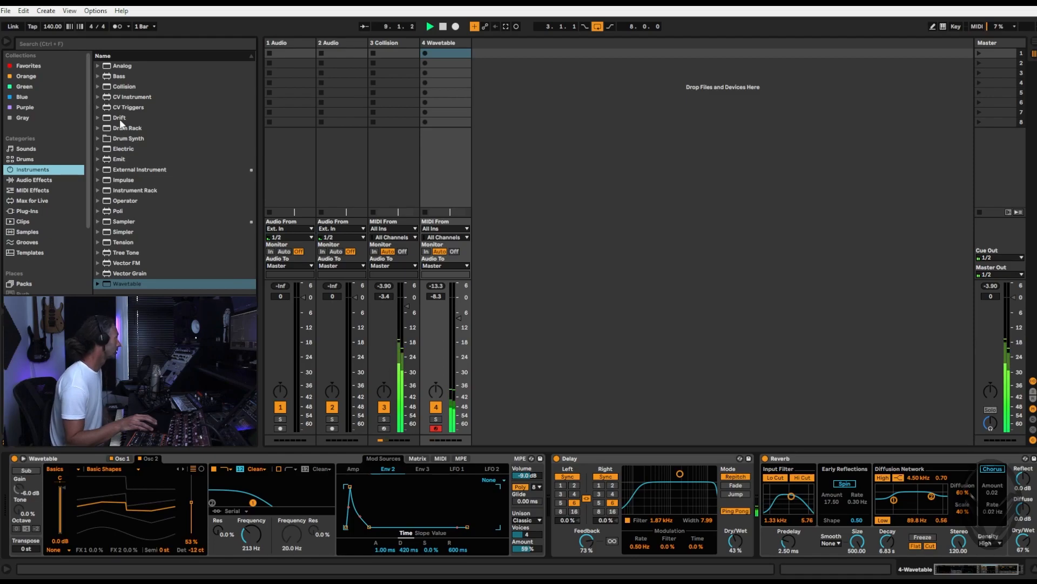
{"action": "left_click_drag", "start_coordinate": [119, 116], "coordinate": [603, 155]}
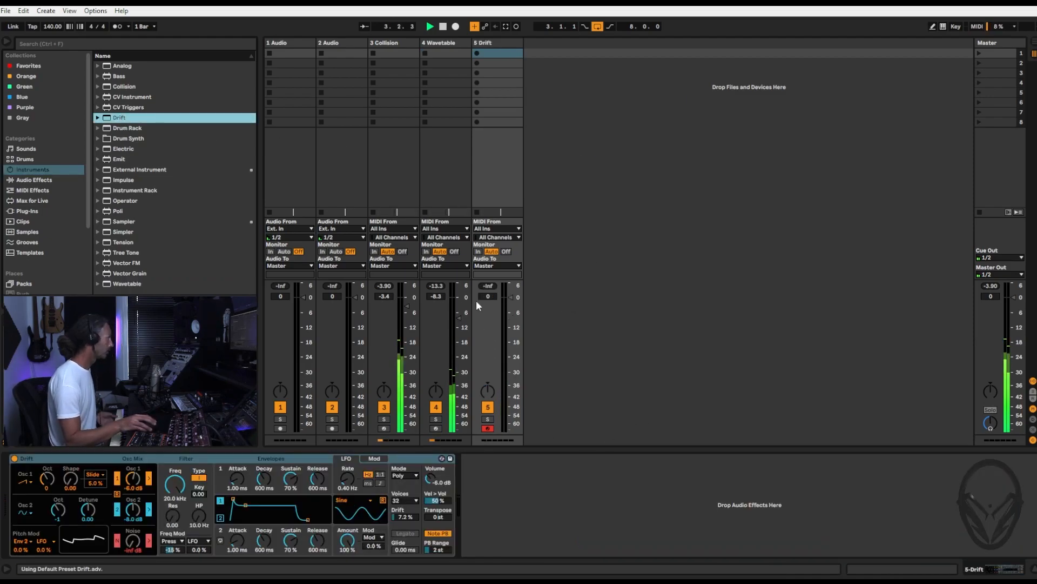
{"action": "left_click_drag", "start_coordinate": [511, 297], "coordinate": [513, 346]}
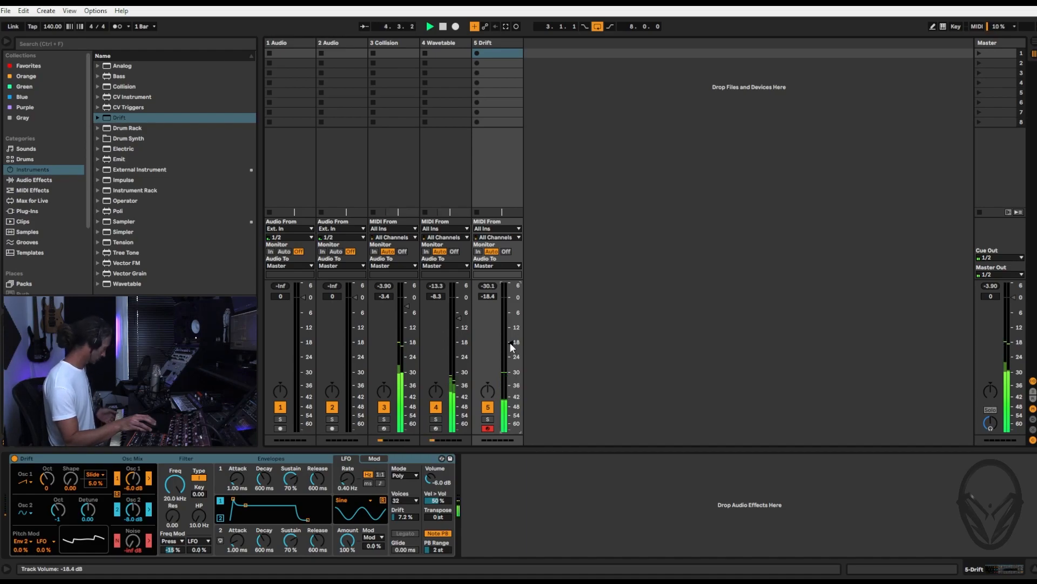
{"action": "left_click_drag", "start_coordinate": [511, 343], "coordinate": [511, 324]}
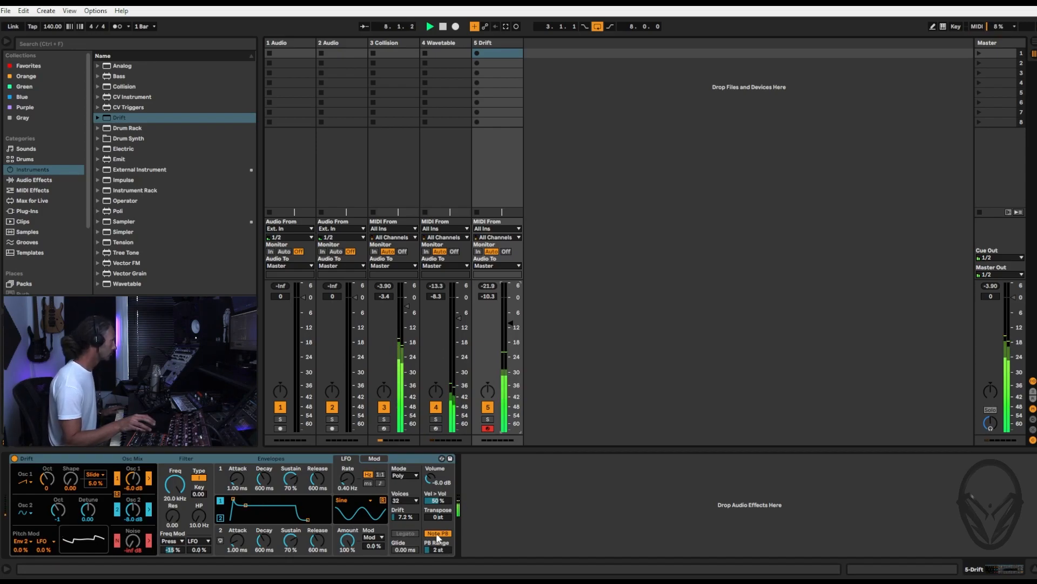
Set Drift's drift amount to 3.9%, envelope 1 attack to 6.05 ms and filter frequency to 2.23 kHz.
{"action": "left_click_drag", "start_coordinate": [415, 518], "coordinate": [415, 523]}
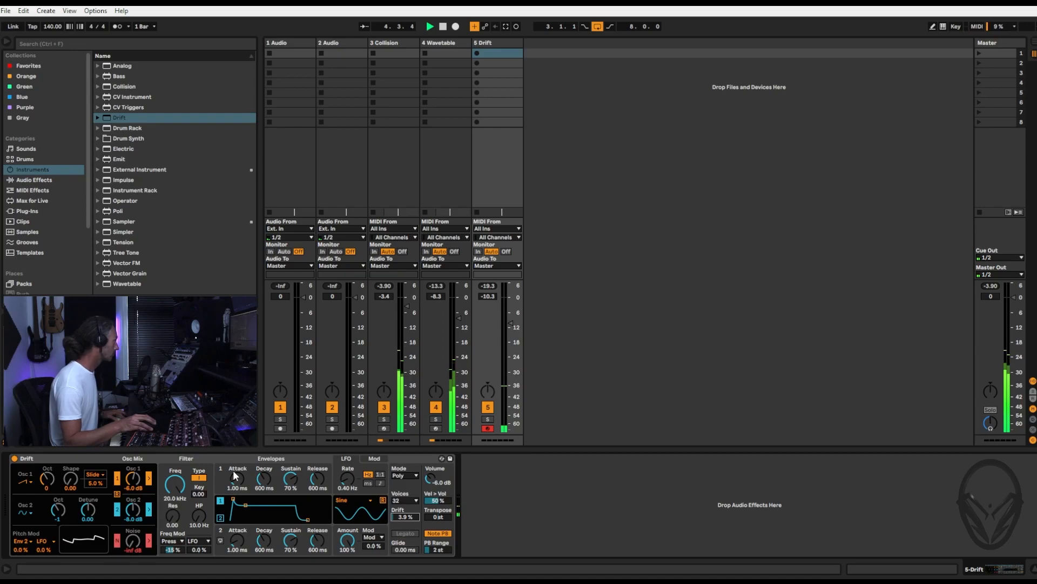
{"action": "left_click_drag", "start_coordinate": [238, 482], "coordinate": [238, 462]}
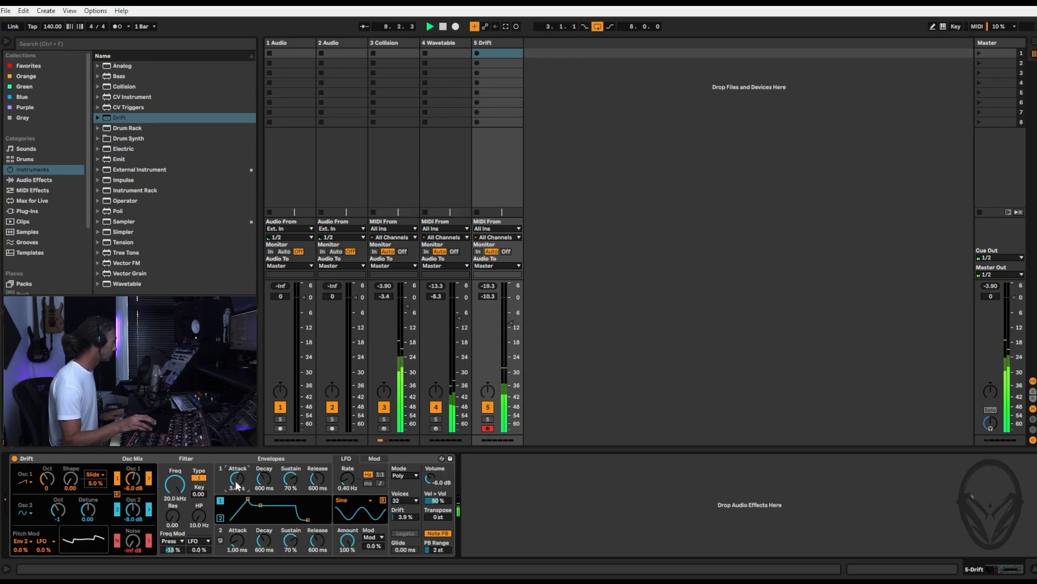
{"action": "left_click_drag", "start_coordinate": [237, 478], "coordinate": [236, 500]}
{"action": "left_click_drag", "start_coordinate": [174, 483], "coordinate": [175, 546]}
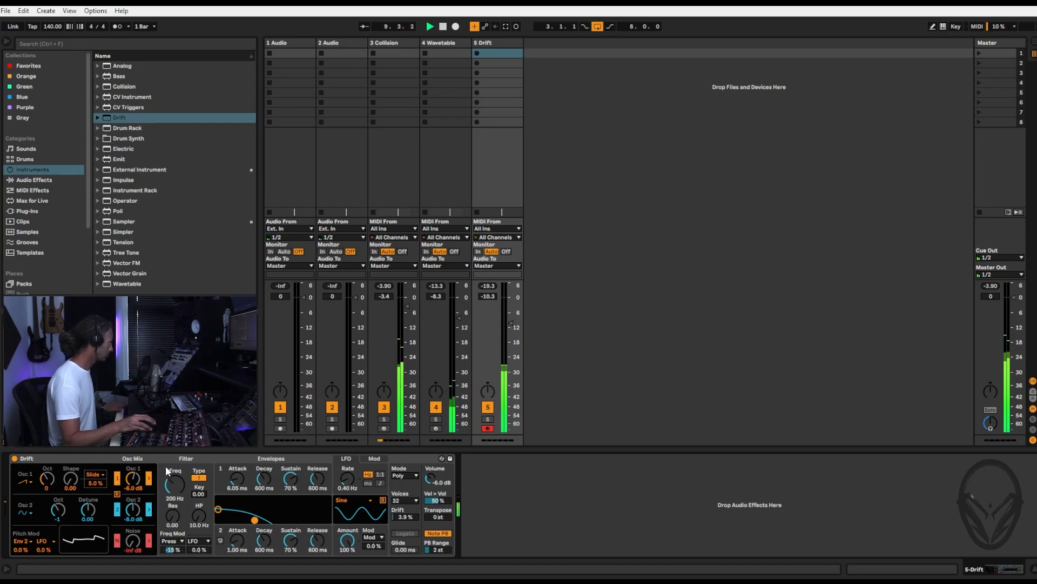
{"action": "left_click_drag", "start_coordinate": [175, 546], "coordinate": [174, 550]}
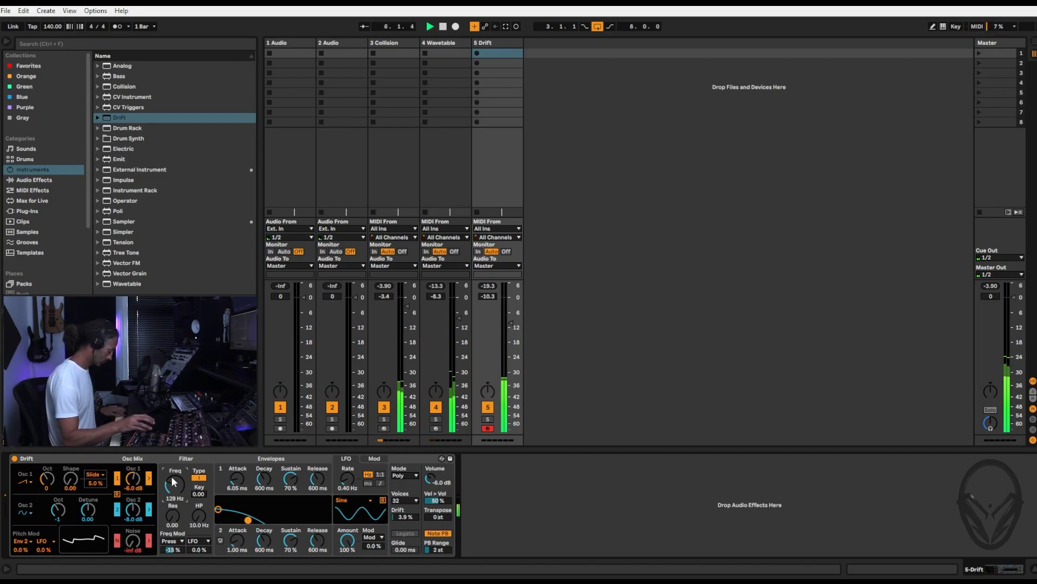
{"action": "left_click_drag", "start_coordinate": [173, 482], "coordinate": [174, 441]}
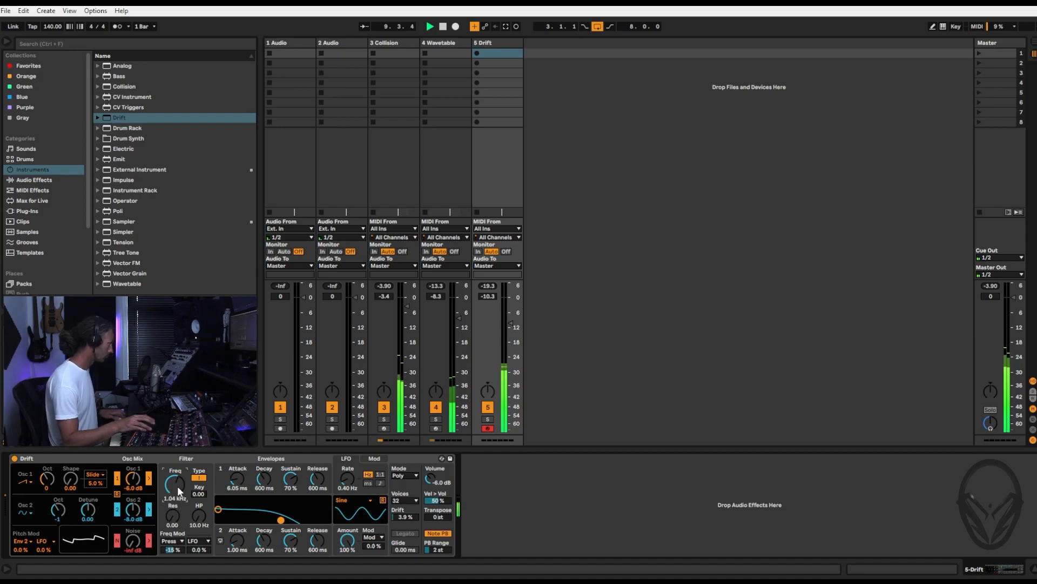
{"action": "left_click_drag", "start_coordinate": [176, 485], "coordinate": [176, 472]}
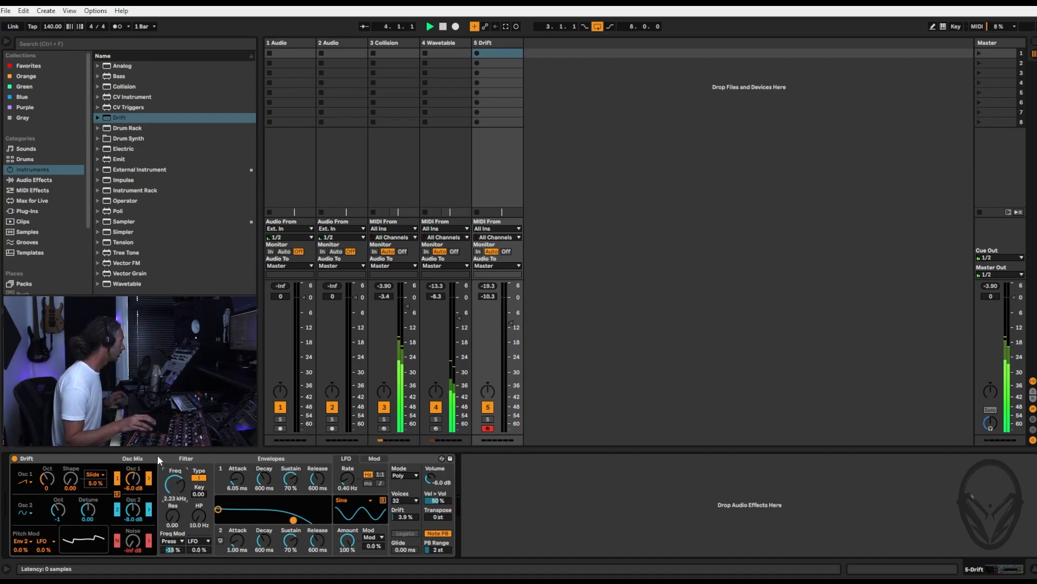
Replace the Drift instrument on the fifth track with Analog.
{"action": "left_click", "coordinate": [127, 458]}
{"action": "key", "text": "Delete"}
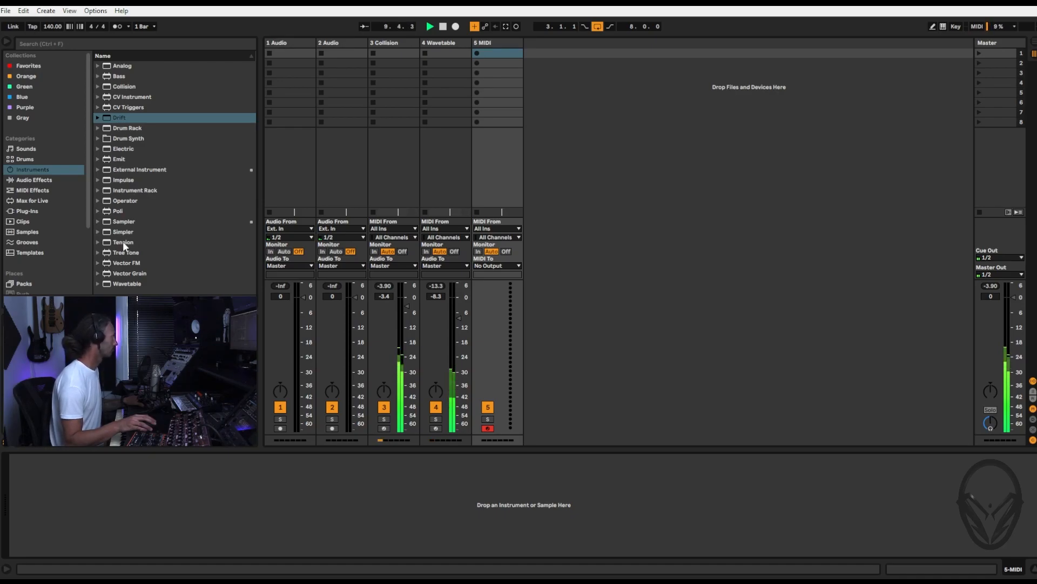
{"action": "left_click_drag", "start_coordinate": [122, 66], "coordinate": [514, 41]}
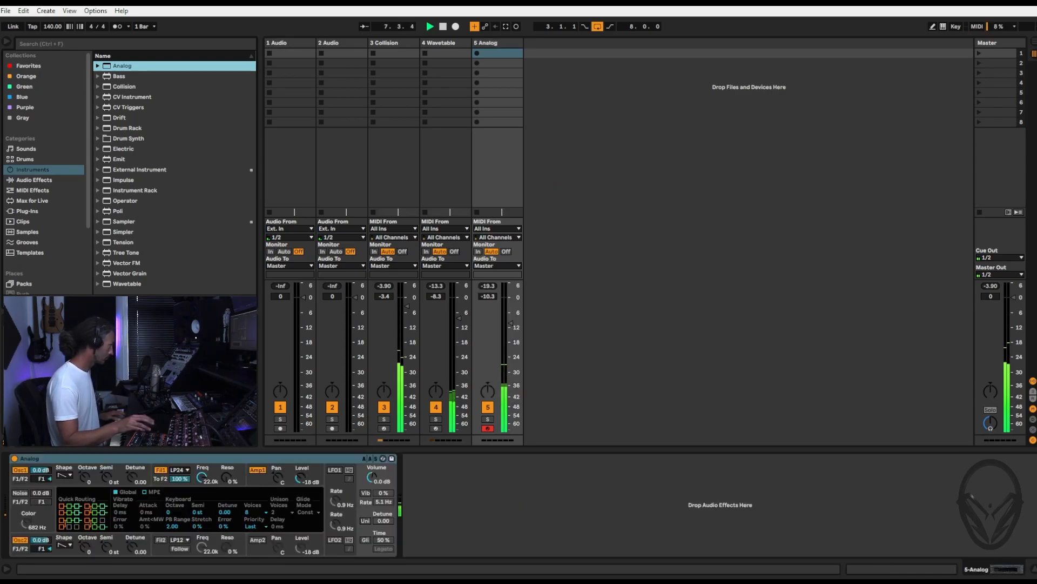
Copy the Delay and Reverb devices from the Wavetable track onto the Analog track after the instrument.
{"action": "left_click", "coordinate": [450, 45]}
{"action": "left_click", "coordinate": [602, 457]}
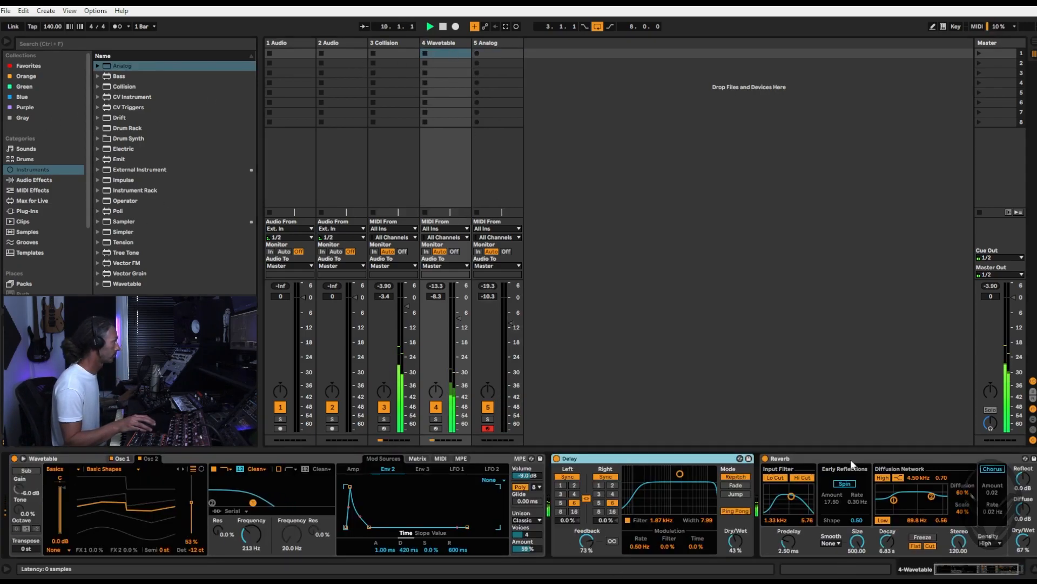
{"action": "left_click", "coordinate": [487, 44]}
{"action": "left_click_drag", "start_coordinate": [487, 47], "coordinate": [566, 537]}
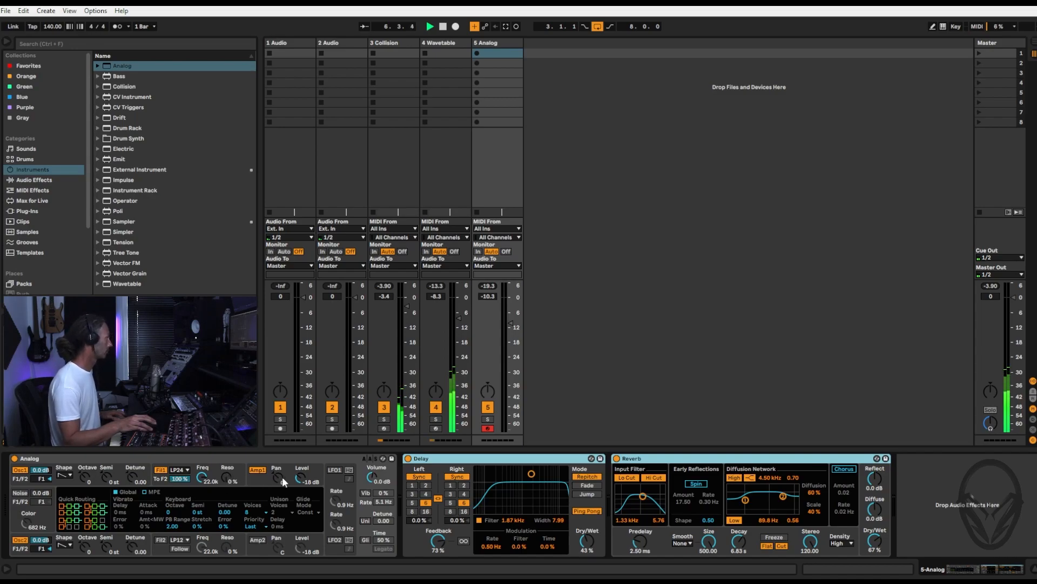
Turn off Analog's oscillator 2 and lengthen the attack of the amp 1 envelope.
{"action": "left_click", "coordinate": [260, 471]}
{"action": "left_click", "coordinate": [20, 539]}
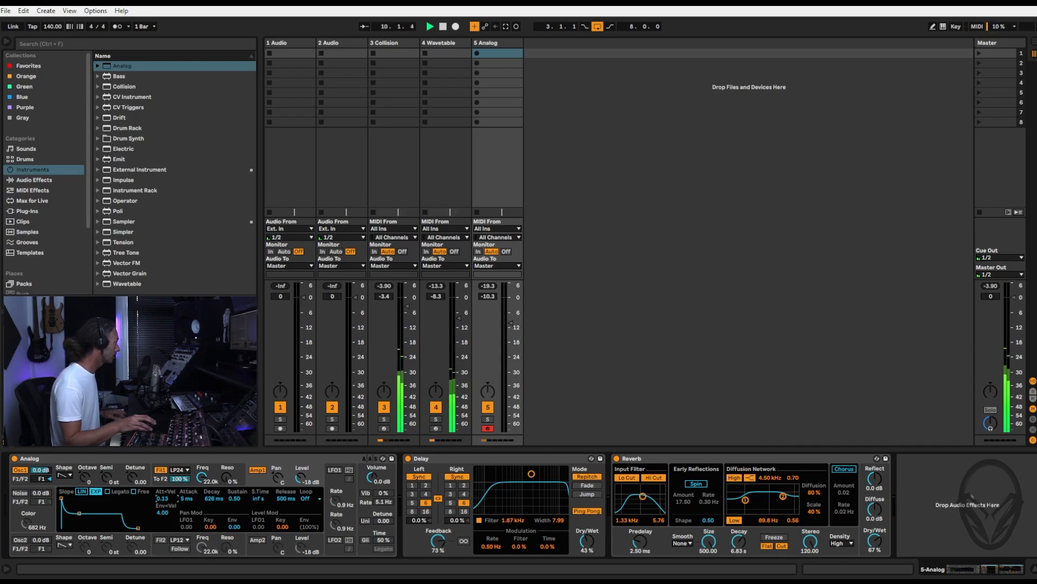
{"action": "mouse_move", "coordinate": [193, 495]}
{"action": "left_mouse_down"}
{"action": "mouse_move", "coordinate": [193, 457]}
{"action": "mouse_move", "coordinate": [194, 475]}
{"action": "left_mouse_up"}
Enable unison in Analog with 4 voices and a detune of 21.09.
{"action": "left_click", "coordinate": [366, 520]}
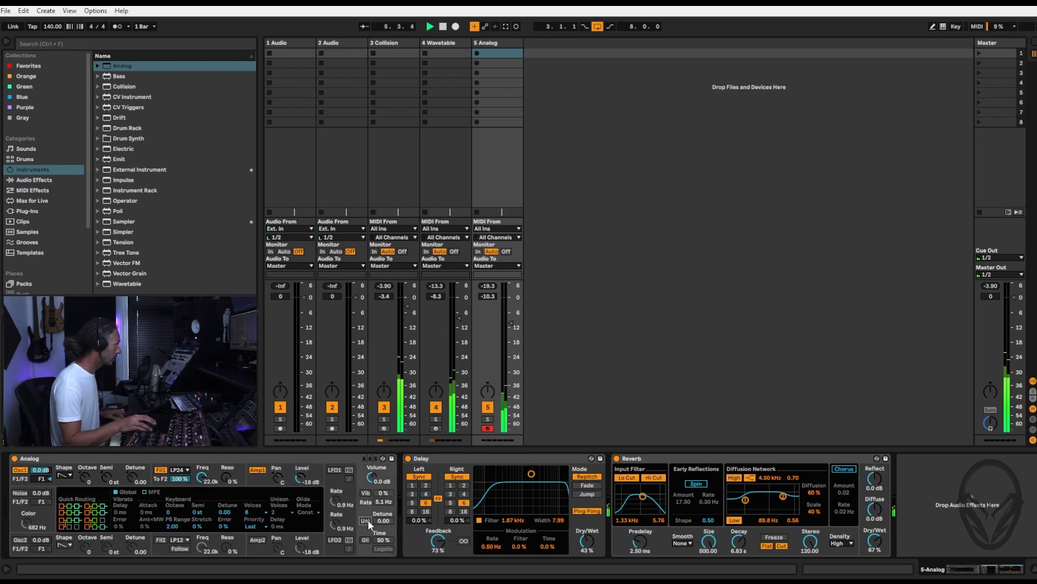
{"action": "left_click_drag", "start_coordinate": [383, 520], "coordinate": [383, 524]}
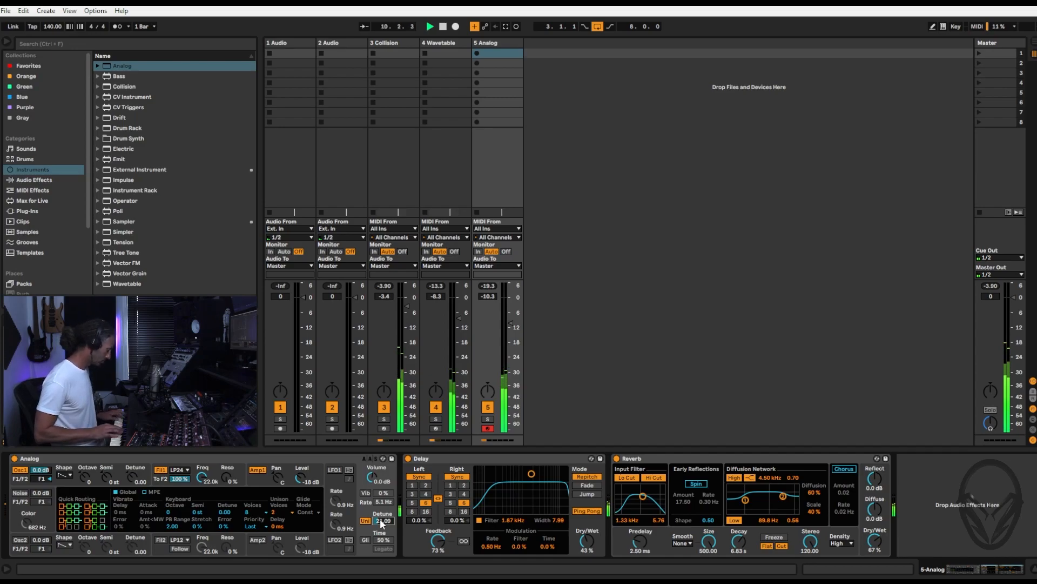
{"action": "left_click", "coordinate": [280, 513]}
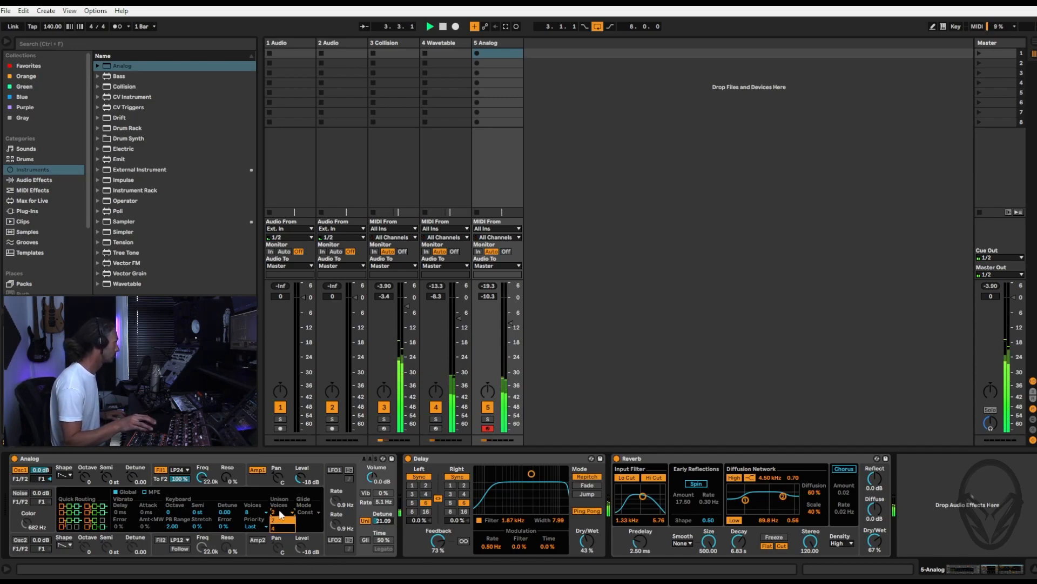
{"action": "left_click", "coordinate": [278, 528]}
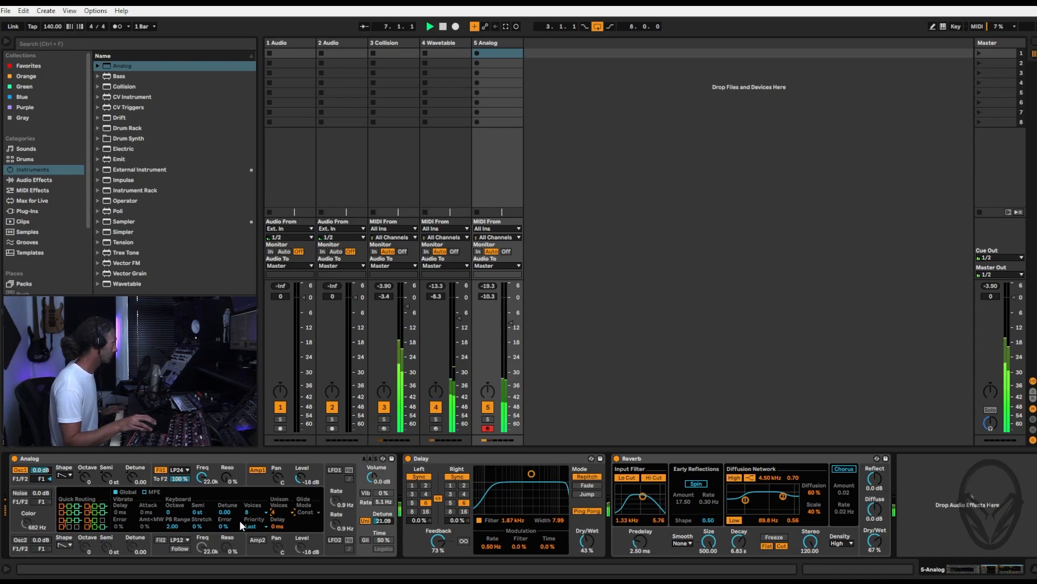
Set Analog's oscillator 1 octave to -1 and lower the Analog track's volume to -12.7 dB.
{"action": "left_click", "coordinate": [85, 478]}
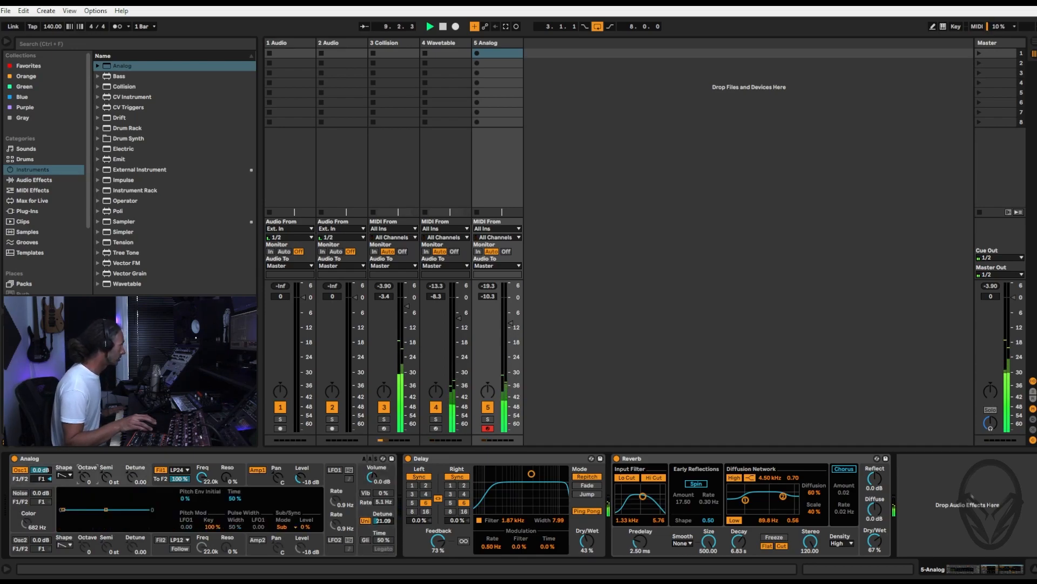
{"action": "left_click_drag", "start_coordinate": [85, 478], "coordinate": [85, 456]}
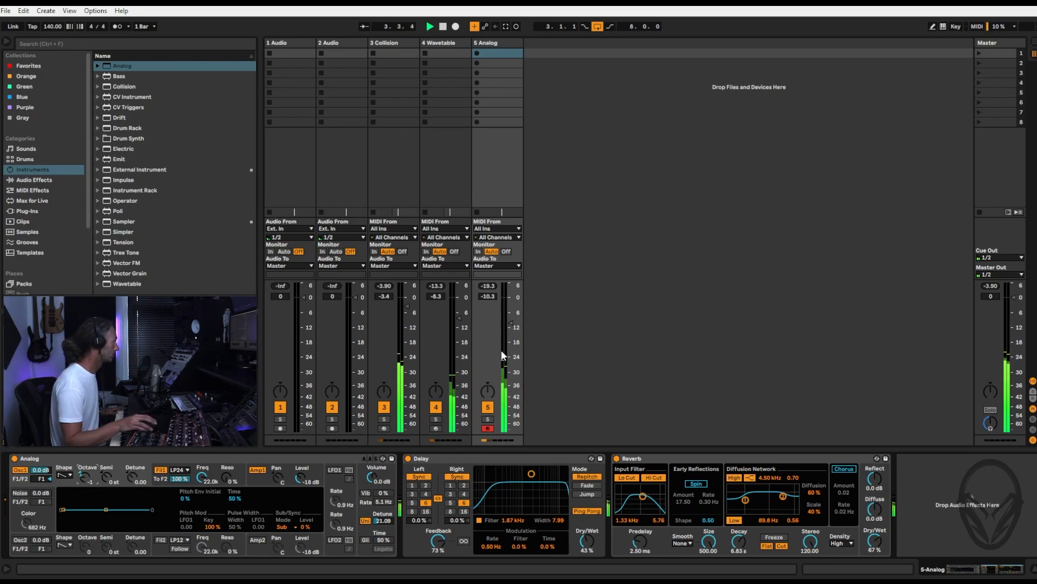
{"action": "left_click_drag", "start_coordinate": [511, 324], "coordinate": [510, 329]}
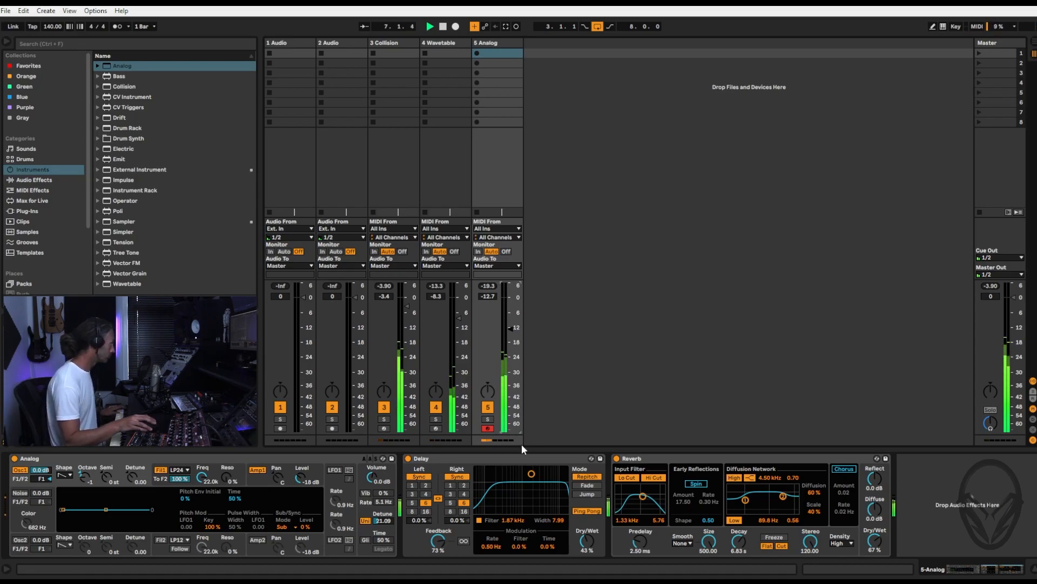
Lower Analog's filter 1 frequency to 5.1k and remove the Delay from the Analog track.
{"action": "left_click_drag", "start_coordinate": [202, 476], "coordinate": [201, 492]}
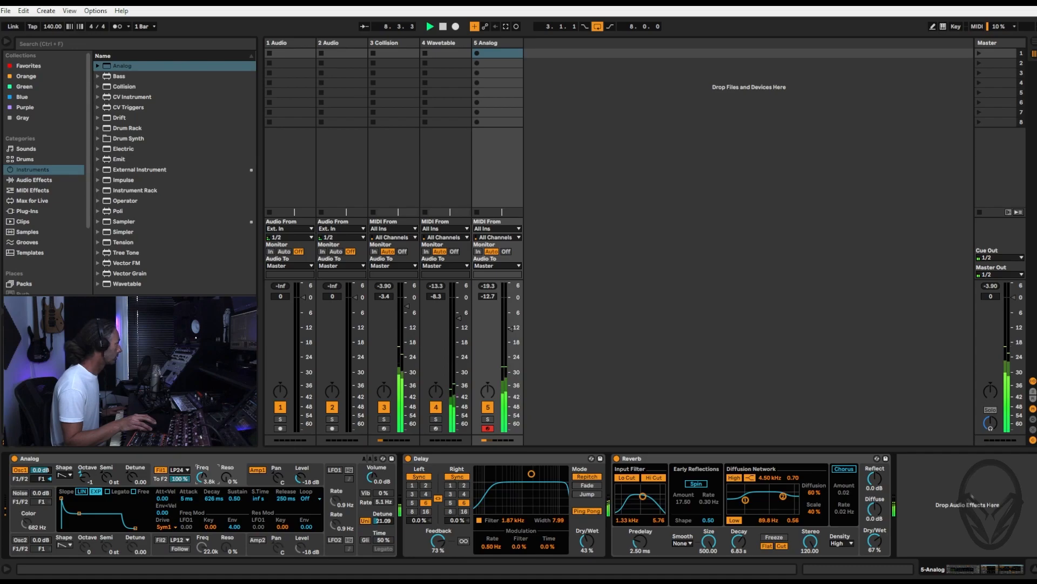
{"action": "left_click", "coordinate": [429, 457]}
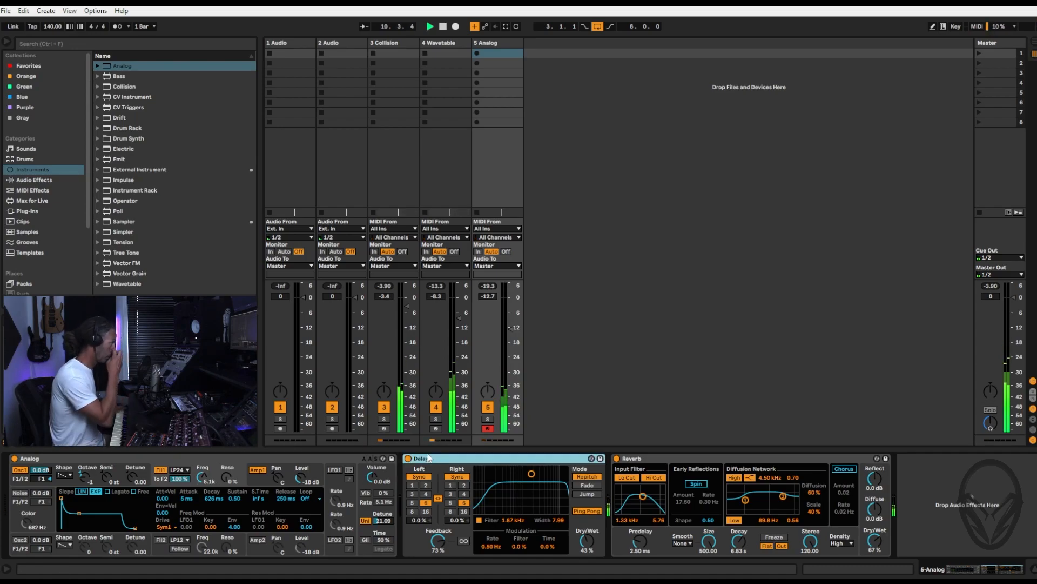
{"action": "key", "text": "Delete"}
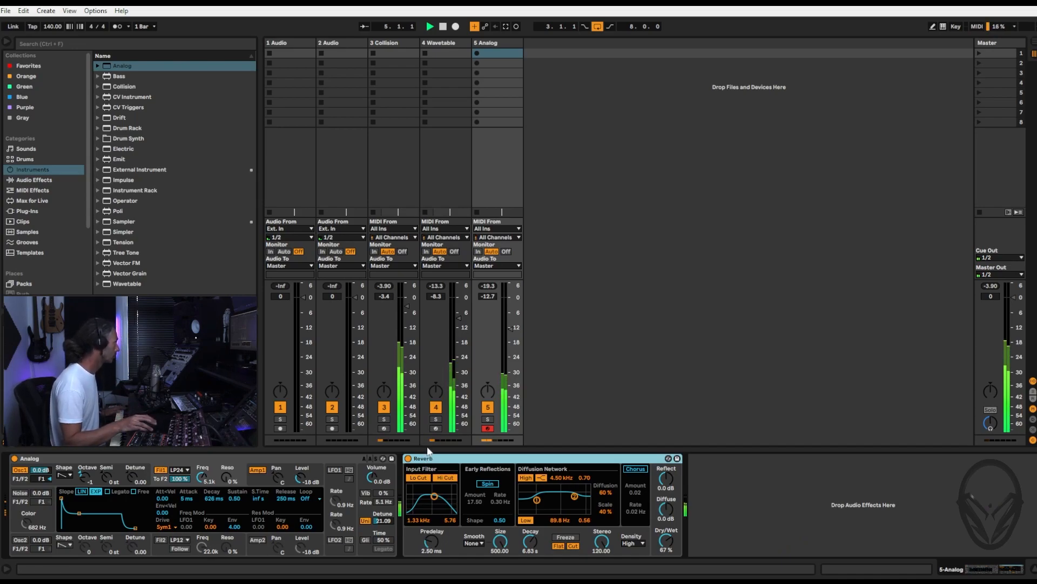
Raise the Analog track's volume to -8.7 dB and lower Analog's filter 1 frequency to 750 Hz.
{"action": "left_click_drag", "start_coordinate": [517, 333], "coordinate": [518, 325]}
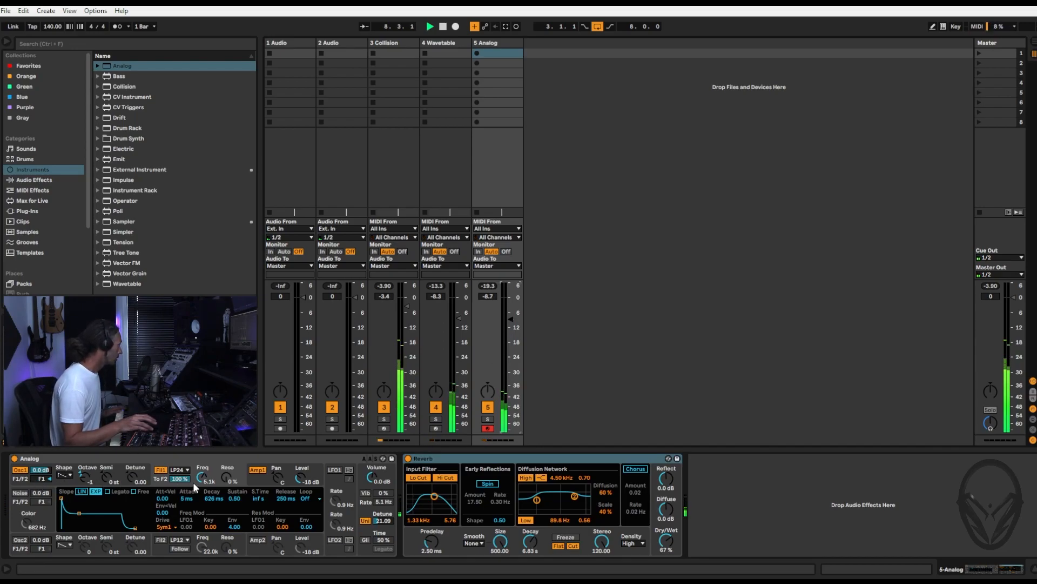
{"action": "left_click_drag", "start_coordinate": [193, 478], "coordinate": [194, 501]}
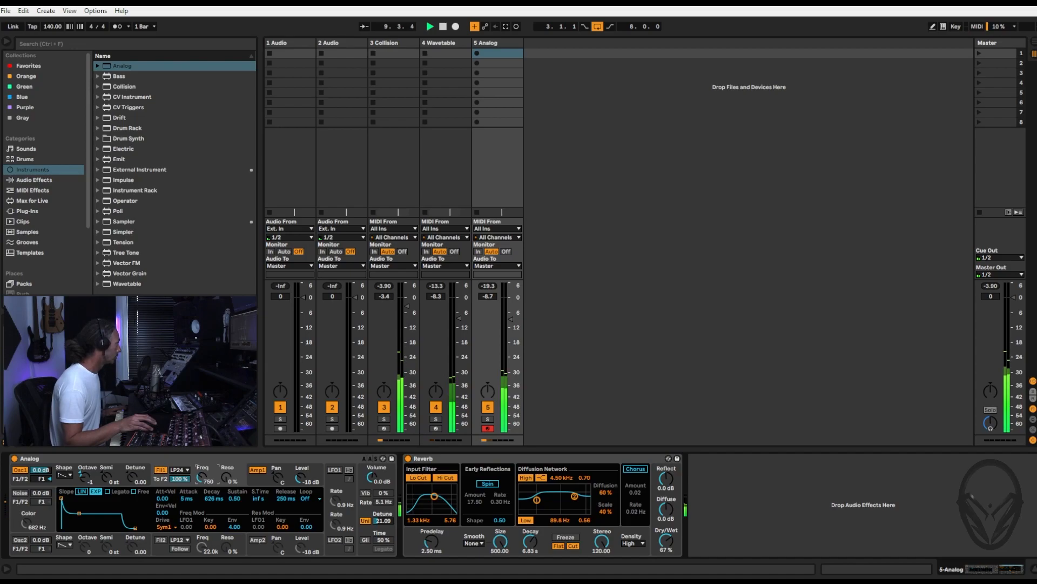
Lower Analog's filter 1 frequency to 340 Hz and set its filter envelope sustain to 1.00 and attack to 406 ms.
{"action": "left_click_drag", "start_coordinate": [79, 513], "coordinate": [80, 497]}
{"action": "left_click_drag", "start_coordinate": [202, 475], "coordinate": [203, 482]}
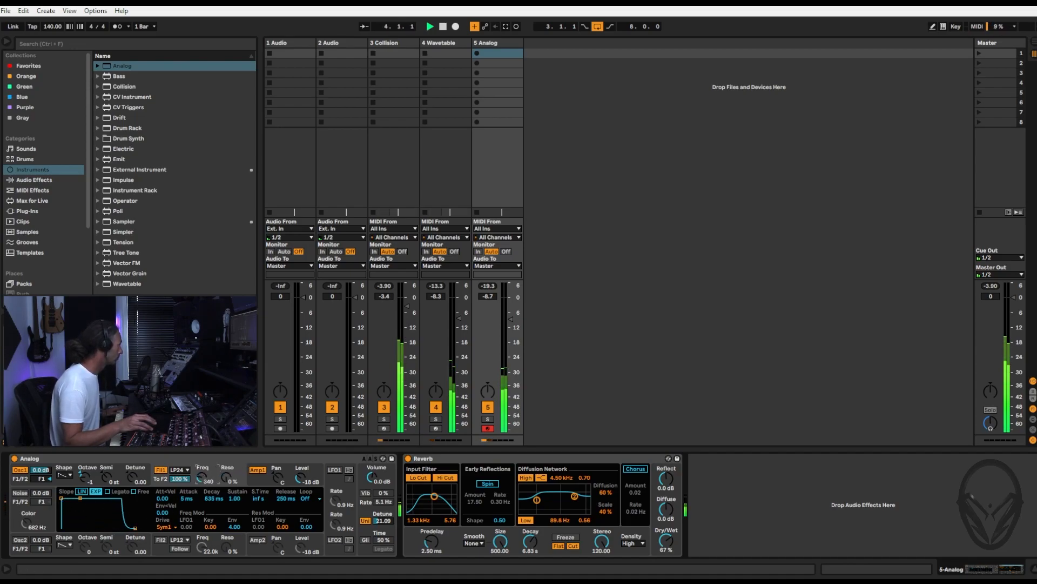
{"action": "left_click_drag", "start_coordinate": [61, 498], "coordinate": [72, 497]}
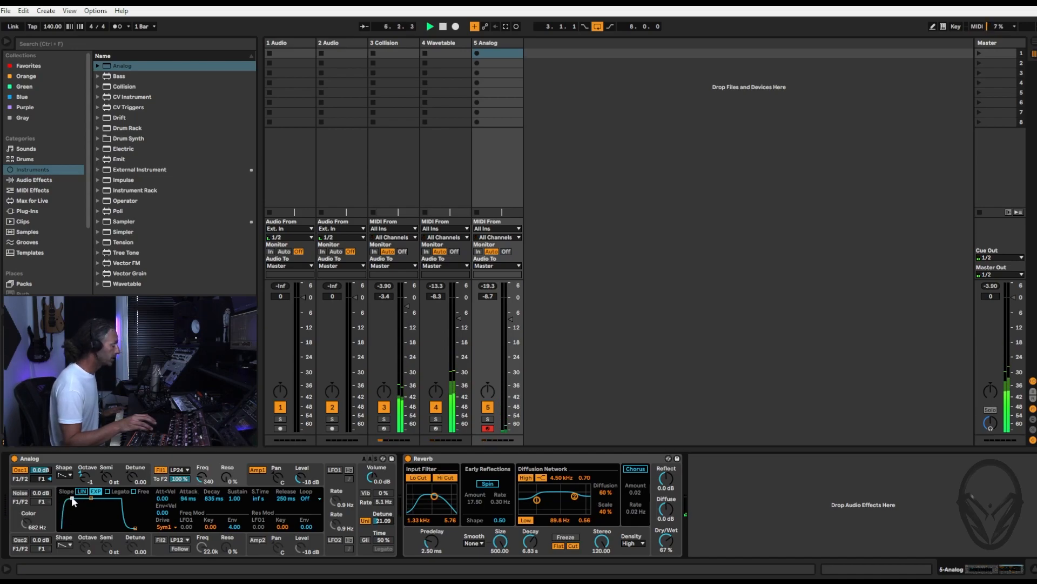
{"action": "left_click_drag", "start_coordinate": [79, 494], "coordinate": [78, 498]}
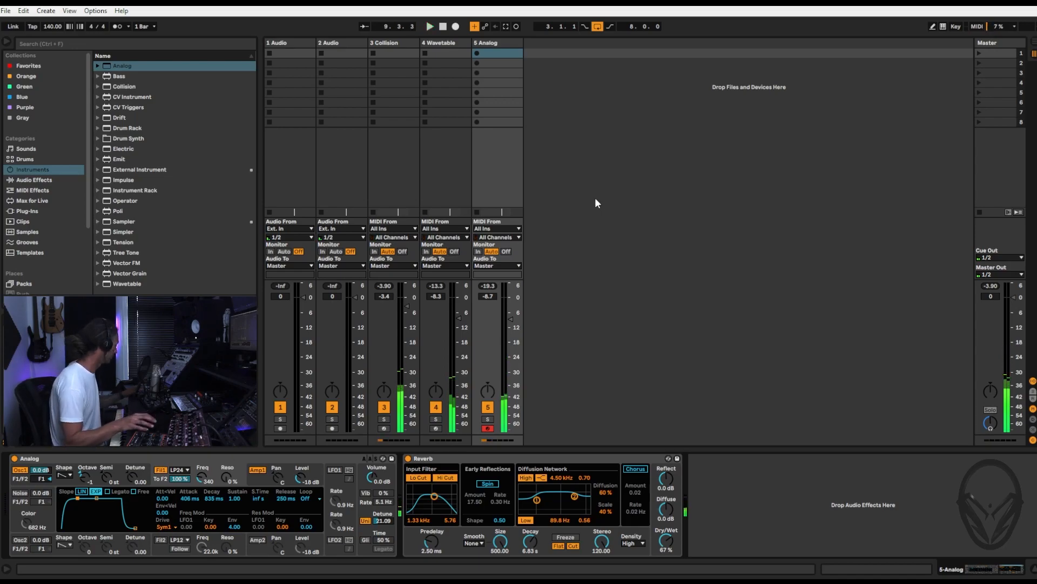
Stop playback and delete the recorded clip from the Analog track in the arrangement.
{"action": "key", "text": "Tab"}
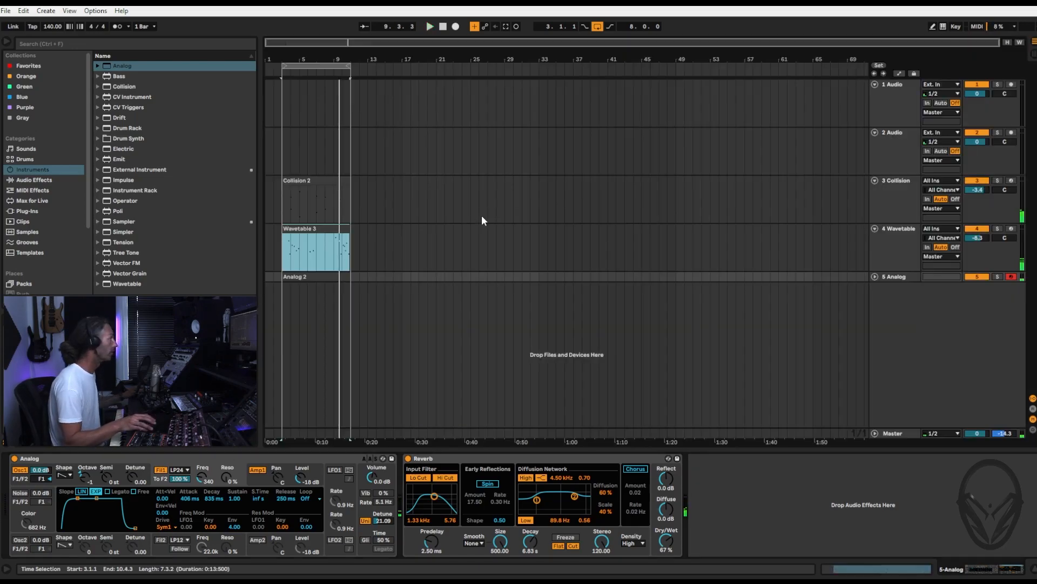
{"action": "key", "text": "space"}
{"action": "left_click", "coordinate": [343, 276]}
{"action": "key", "text": "Delete"}
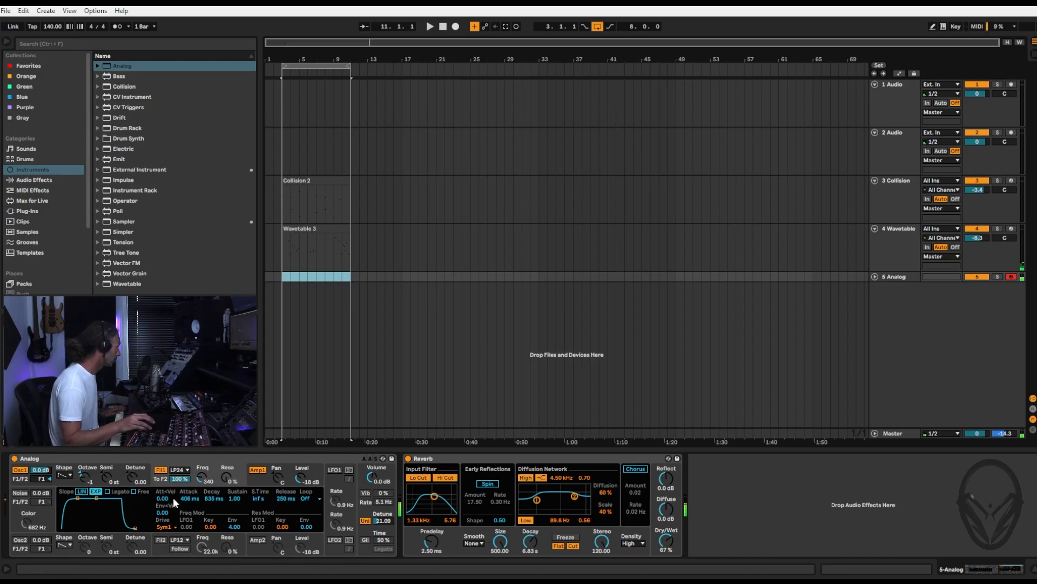
Set Analog's filter 1 frequency to 195 Hz, resonance to 8% and filter envelope sustain to 0.77.
{"action": "left_click_drag", "start_coordinate": [217, 478], "coordinate": [217, 471]}
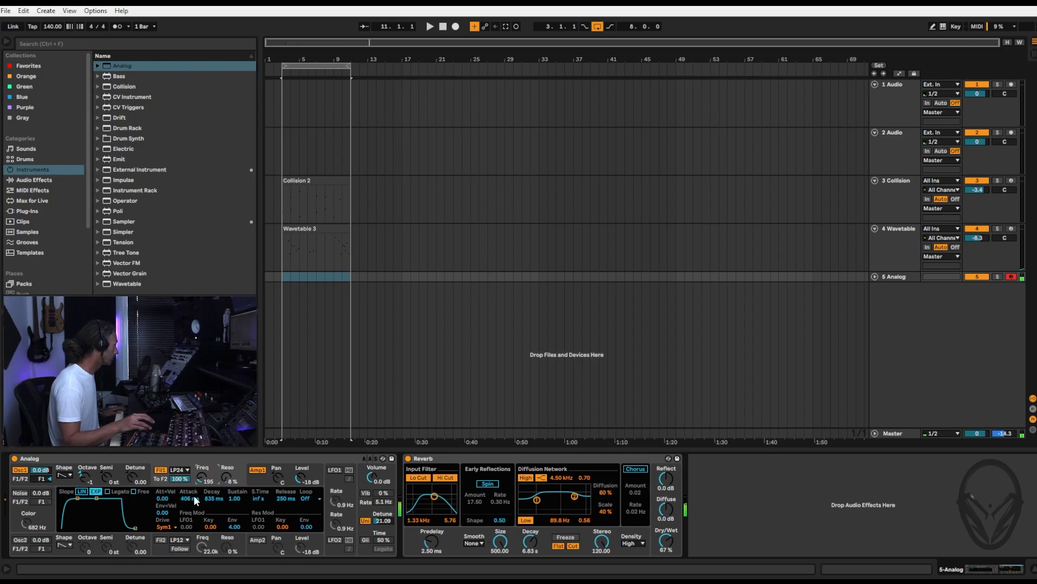
{"action": "left_click_drag", "start_coordinate": [229, 498], "coordinate": [229, 505]}
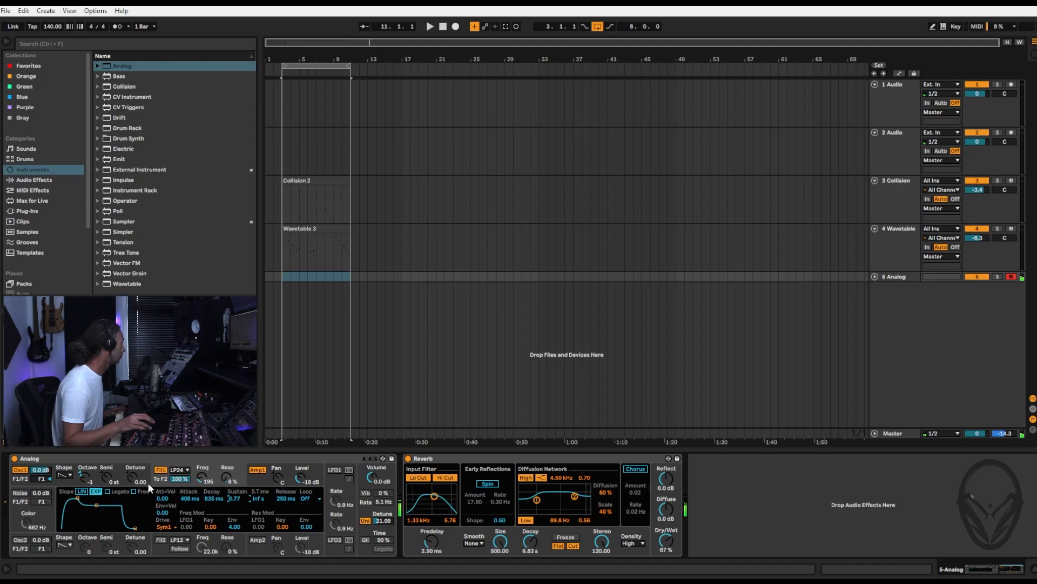
Audition alternative waveforms on Analog's oscillator 1 and return it to the sawtooth shape.
{"action": "left_click", "coordinate": [66, 475]}
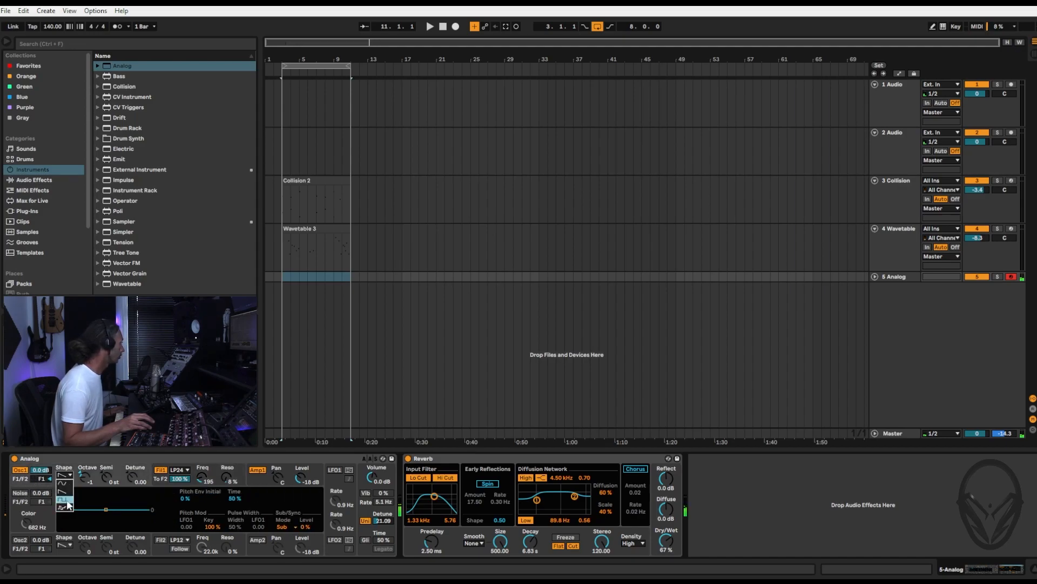
{"action": "left_click", "coordinate": [67, 499]}
{"action": "left_click", "coordinate": [69, 475]}
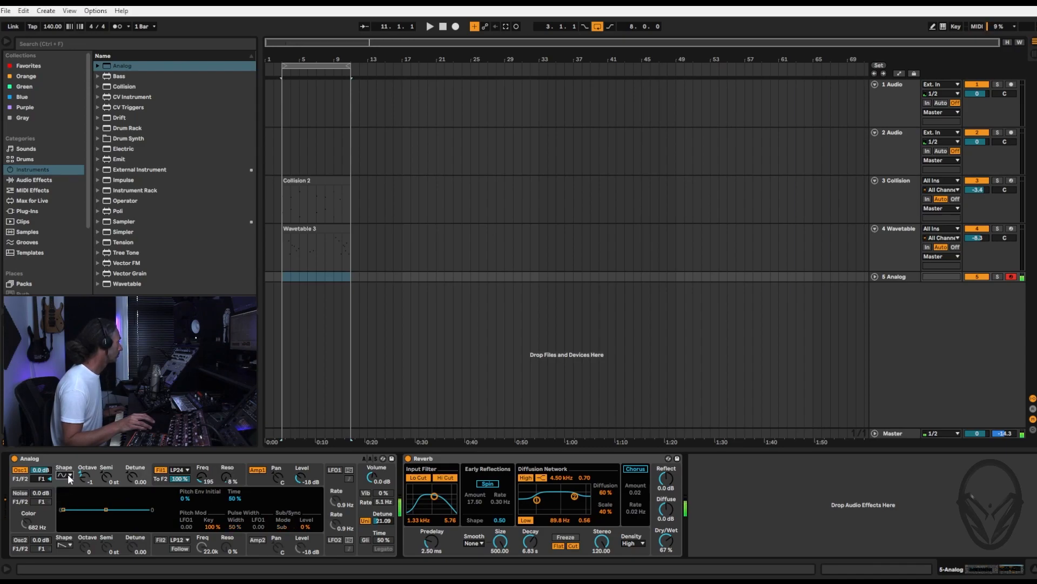
{"action": "left_click", "coordinate": [67, 473]}
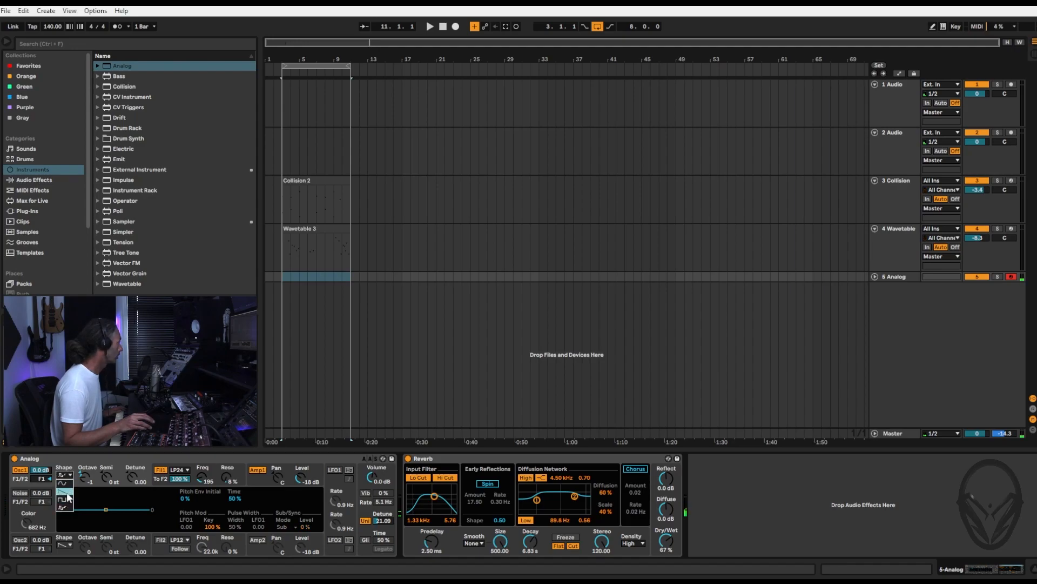
Enable Analog's oscillator 2 and detune it to 0.13, with oscillator 1 detuned to -0.07.
{"action": "left_click", "coordinate": [21, 539]}
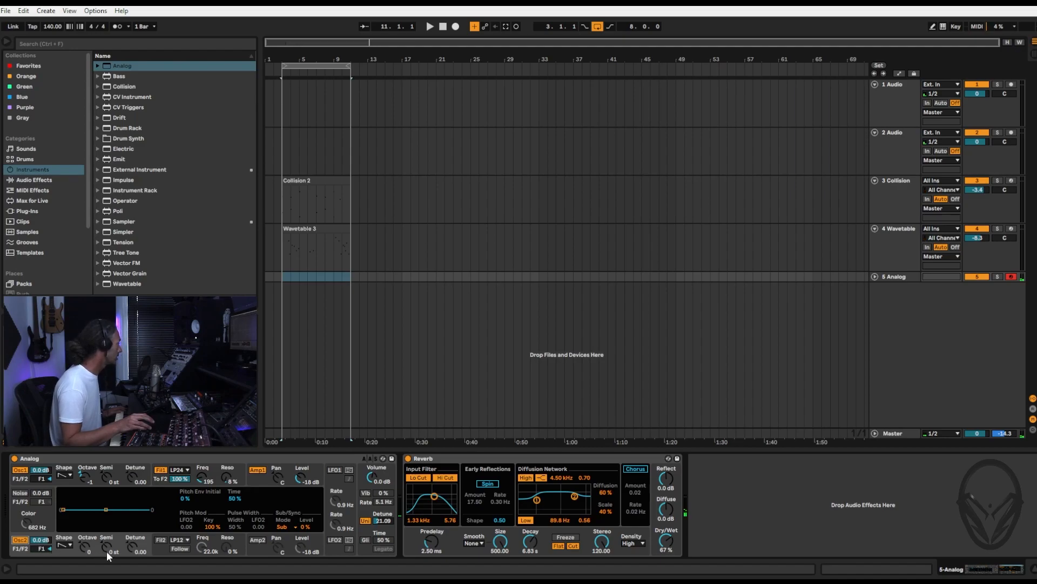
{"action": "left_click_drag", "start_coordinate": [131, 547], "coordinate": [132, 543]}
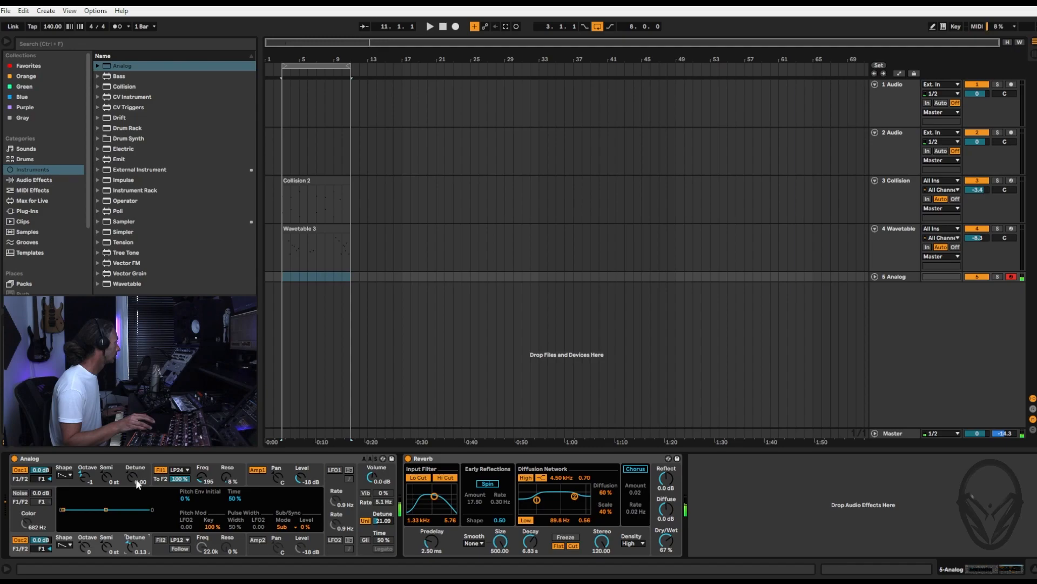
{"action": "left_click_drag", "start_coordinate": [135, 481], "coordinate": [134, 482]}
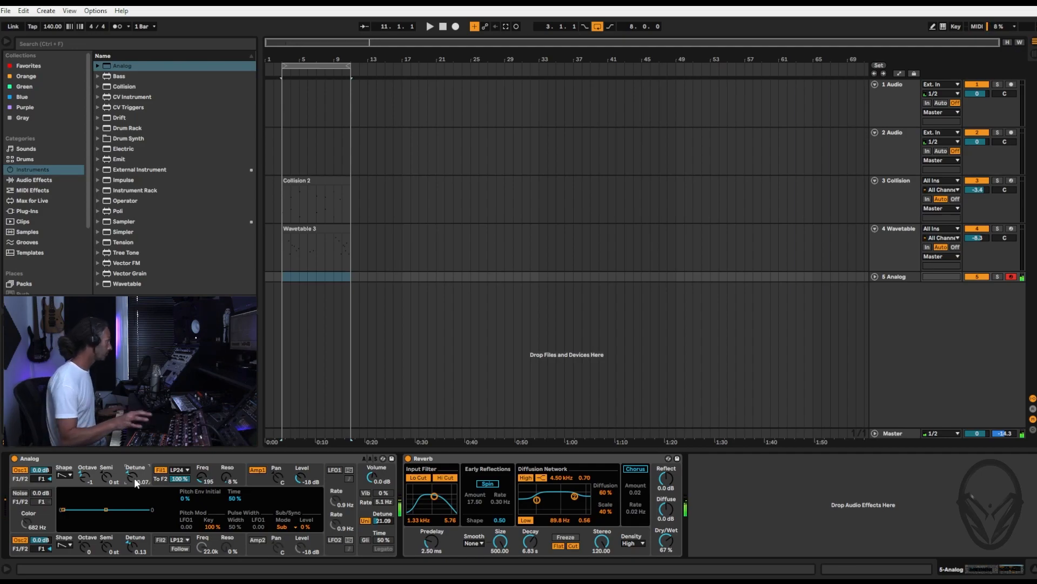
Raise the number of voices in Analog's global settings to 16.
{"action": "left_click", "coordinate": [260, 479]}
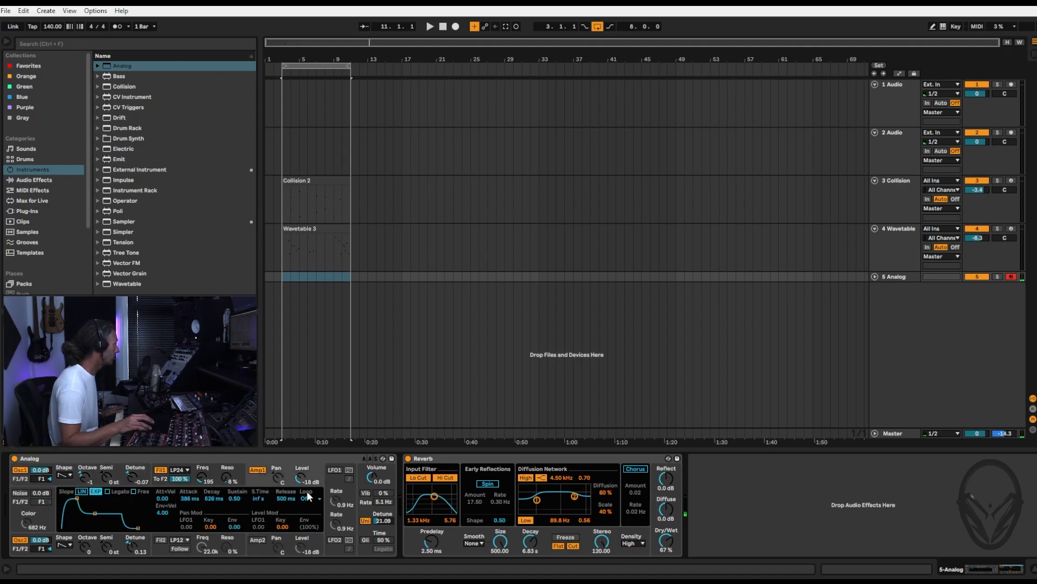
{"action": "left_click", "coordinate": [361, 483]}
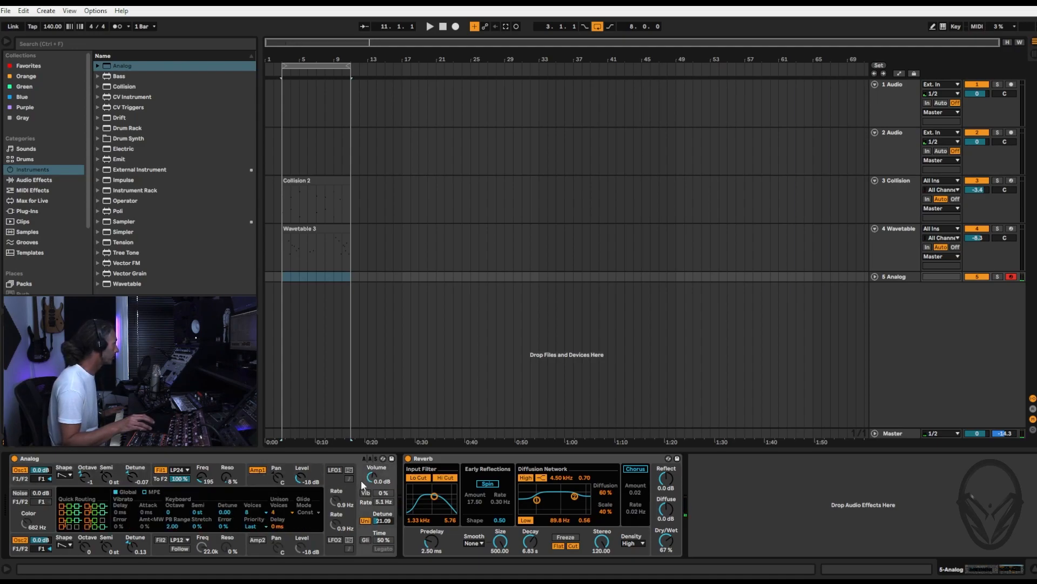
{"action": "left_click", "coordinate": [256, 513]}
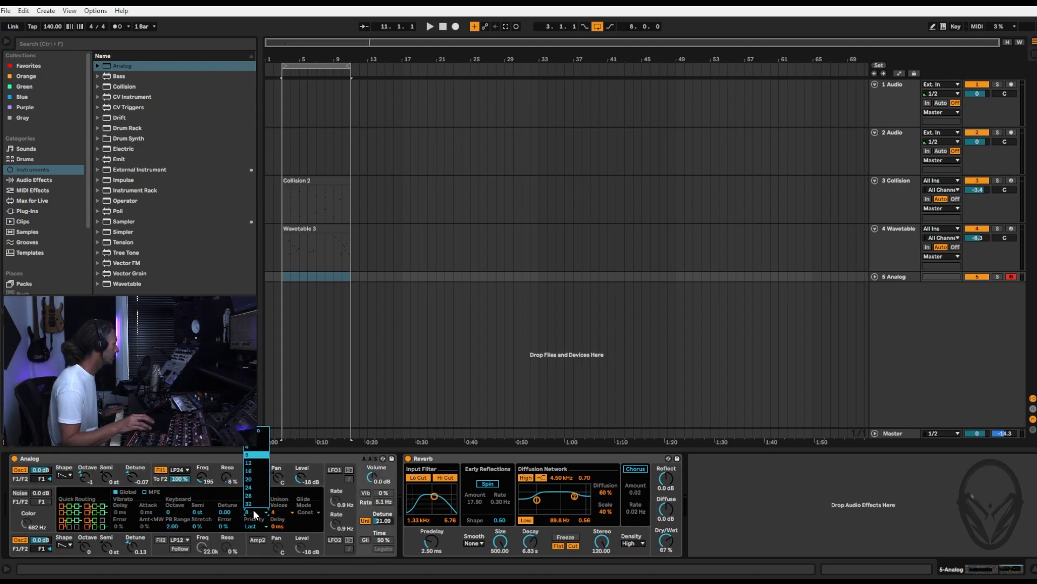
{"action": "left_click", "coordinate": [252, 471]}
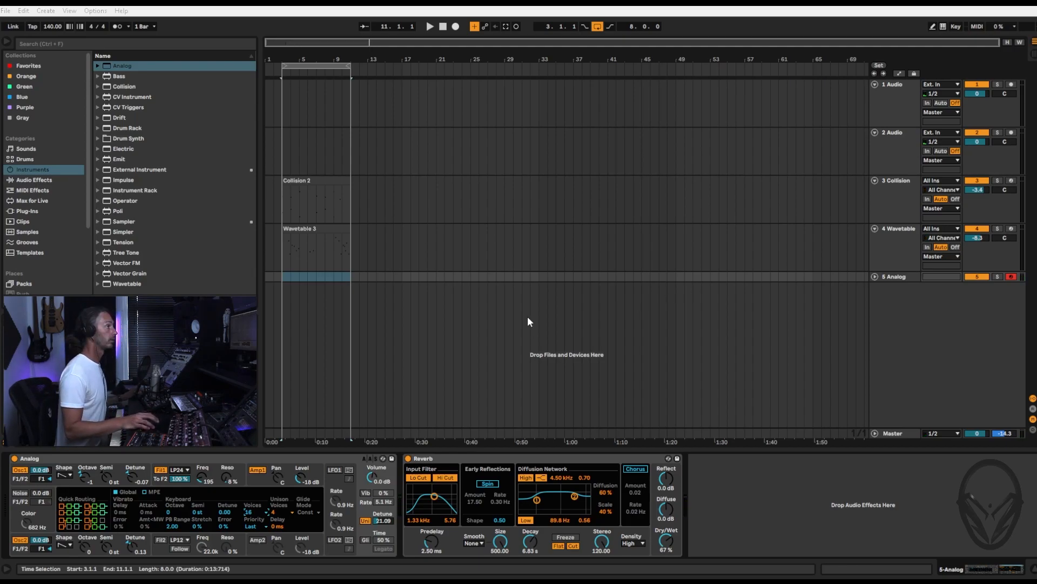
Duplicate the Collision and Wavetable clips right after the originals and extend the loop to 16 bars.
{"action": "left_click", "coordinate": [519, 338]}
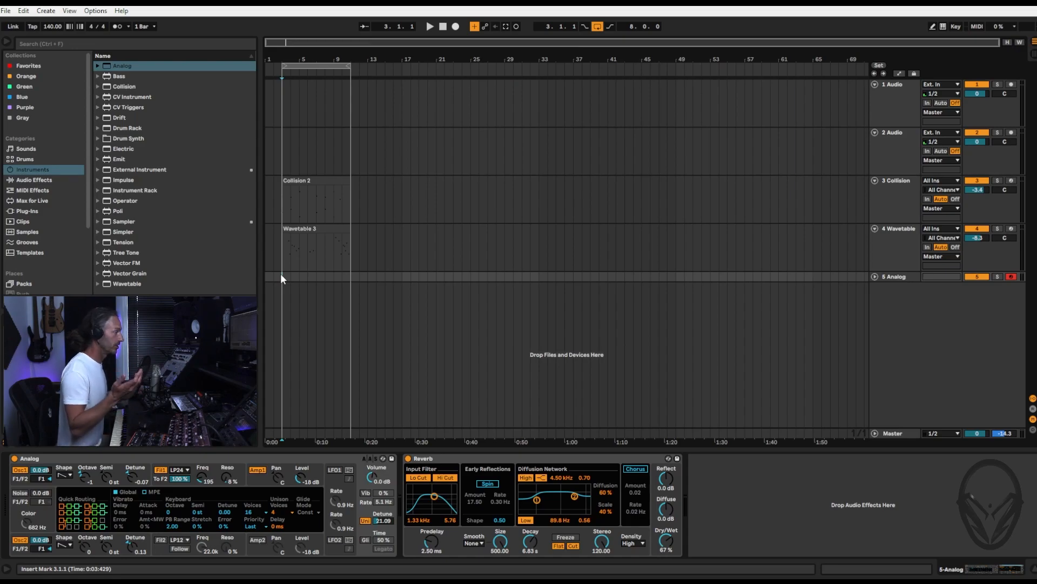
{"action": "key", "text": "space"}
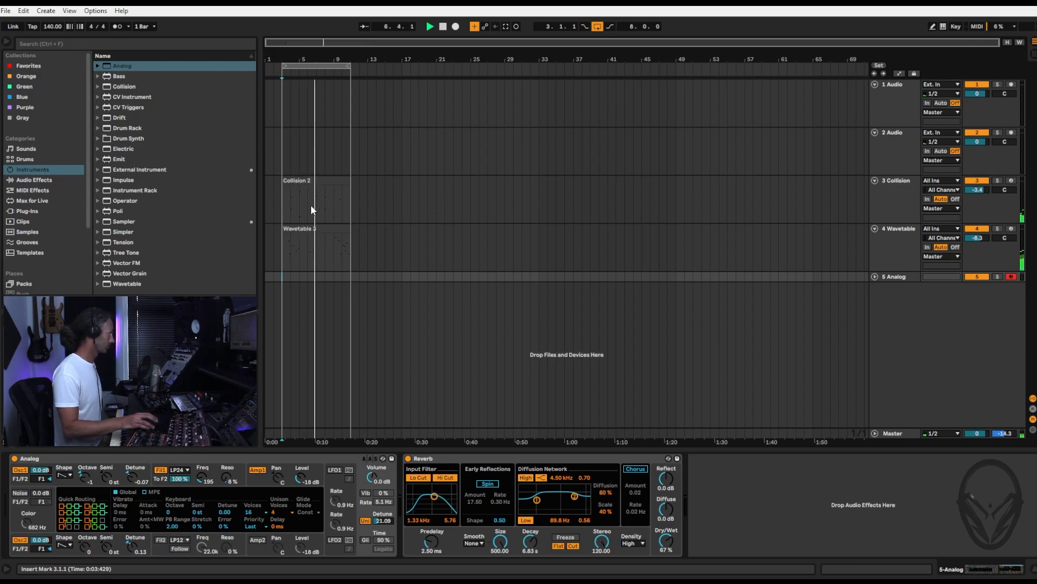
{"action": "left_click", "coordinate": [319, 182]}
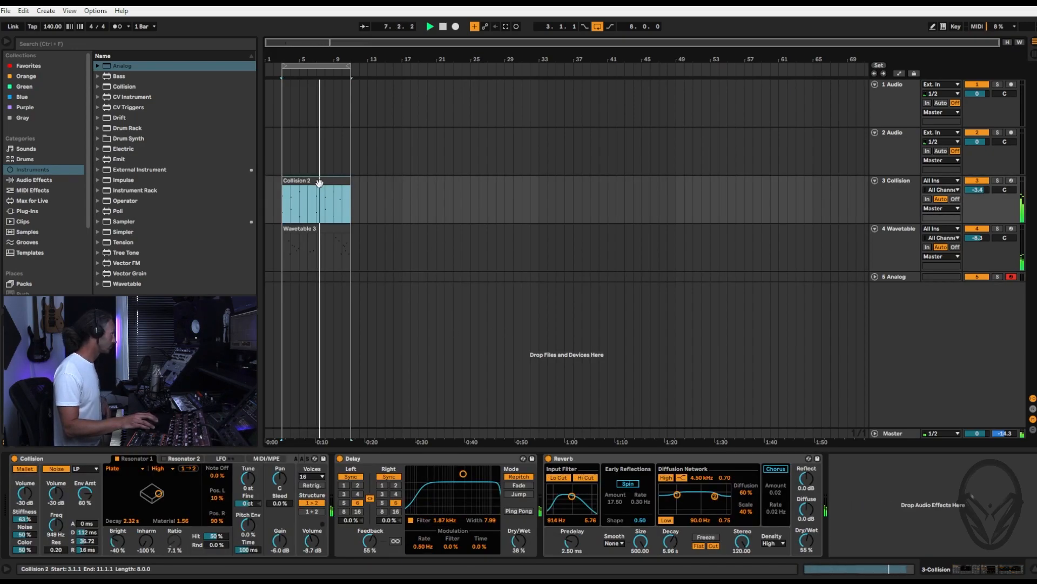
{"action": "left_click", "coordinate": [322, 228], "text": "shift"}
{"action": "key", "text": "ctrl+d"}
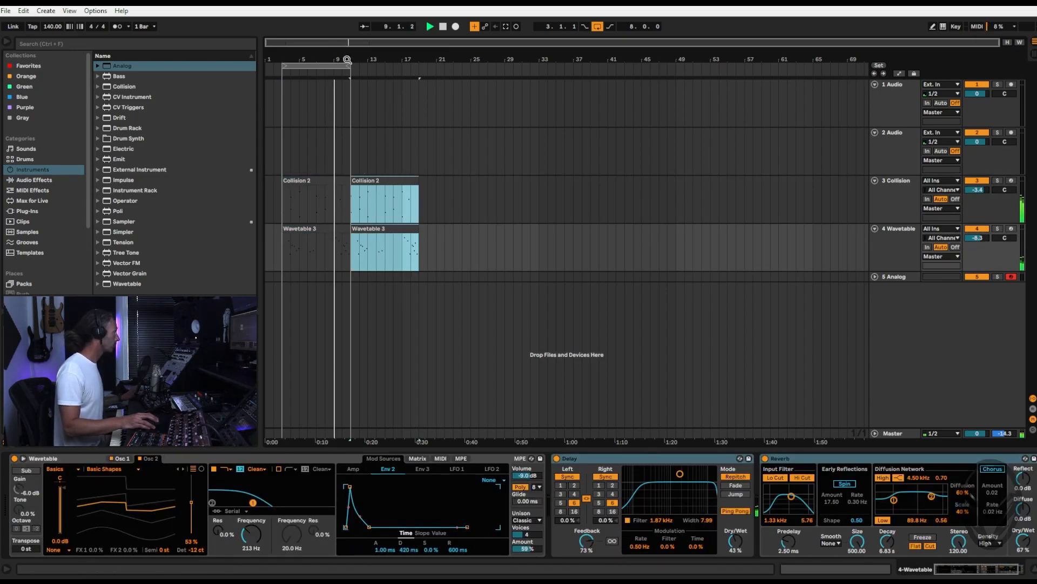
{"action": "left_click_drag", "start_coordinate": [350, 65], "coordinate": [419, 65]}
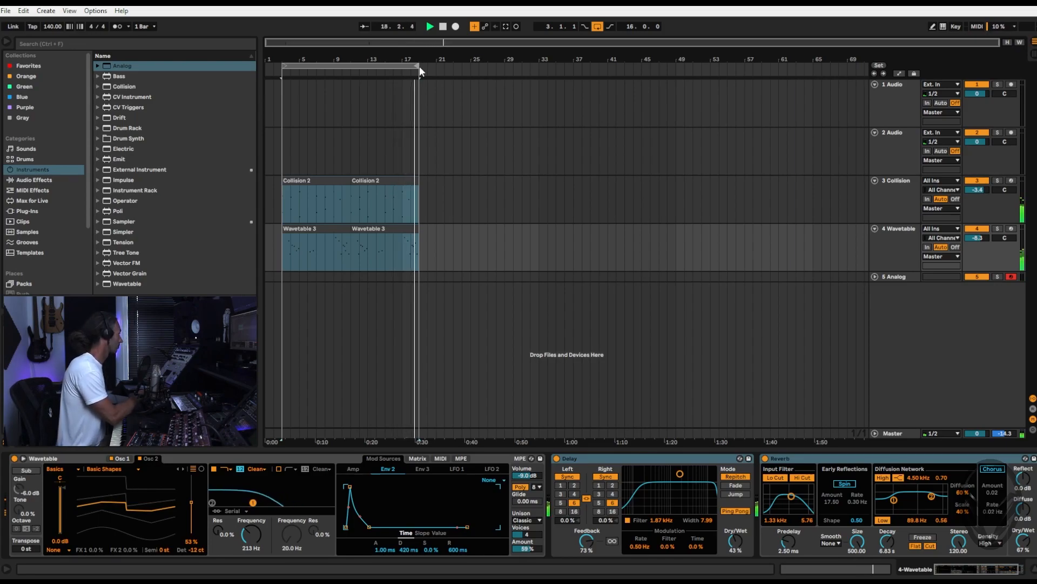
Record a part on the Analog track over the 16-bar loop and quantize its notes to a 1/8 grid.
{"action": "key", "text": "F9"}
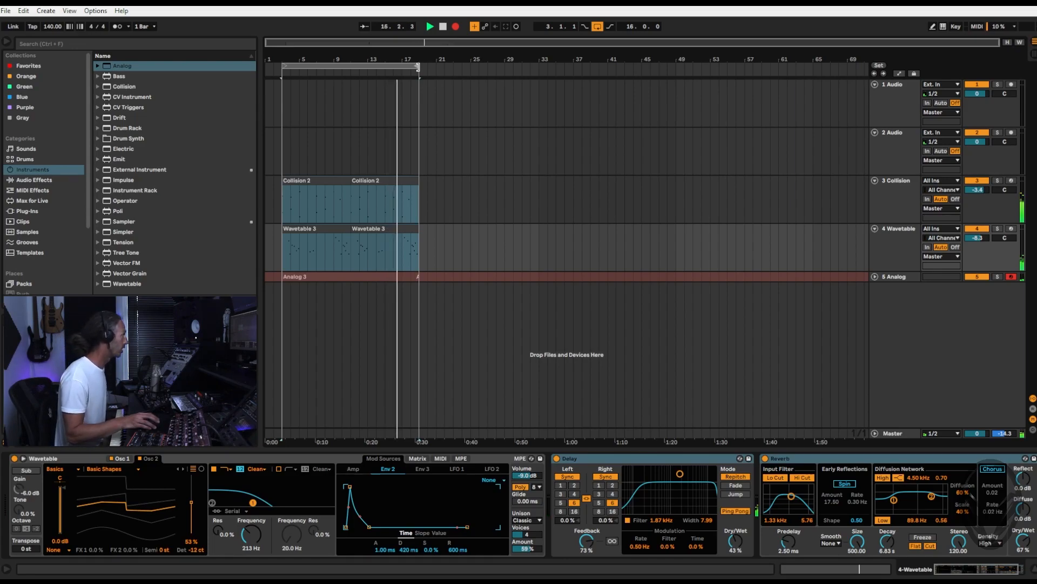
{"action": "left_click", "coordinate": [455, 27]}
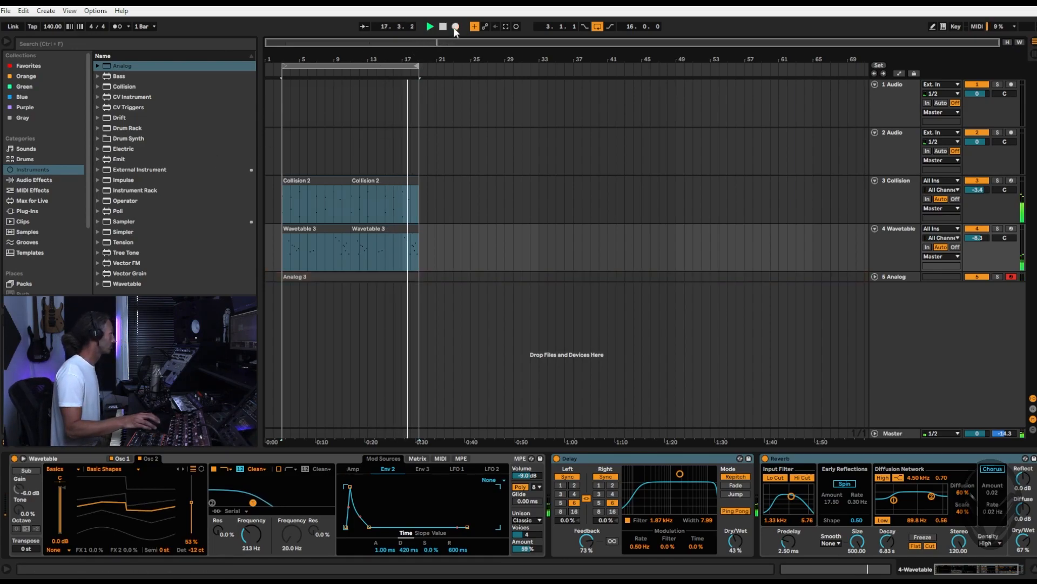
{"action": "left_click", "coordinate": [356, 276]}
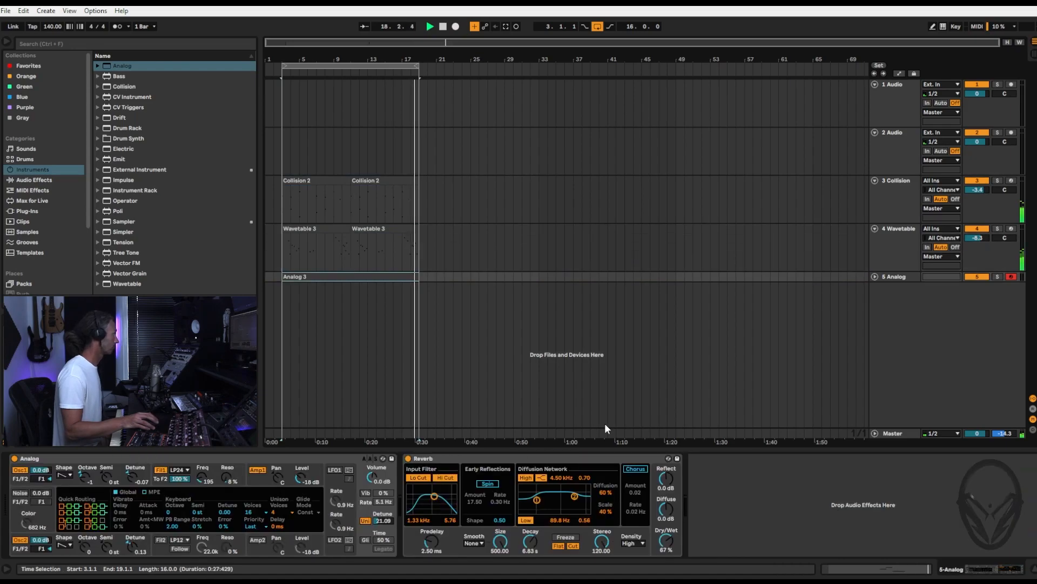
{"action": "double_click", "coordinate": [372, 275]}
{"action": "right_click", "coordinate": [543, 499]}
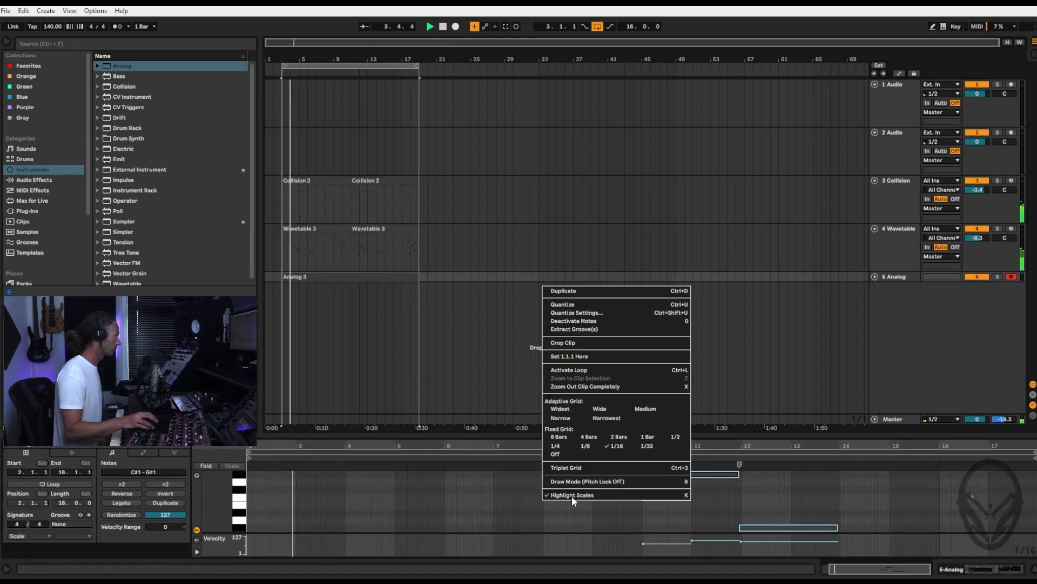
{"action": "left_click", "coordinate": [584, 446]}
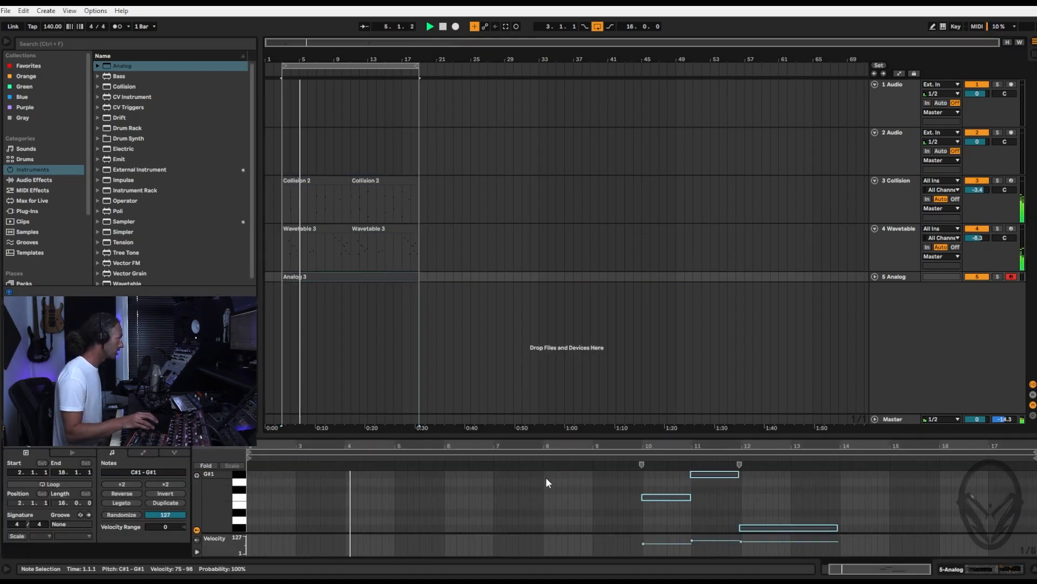
{"action": "right_click", "coordinate": [545, 477]}
{"action": "left_click", "coordinate": [605, 281]}
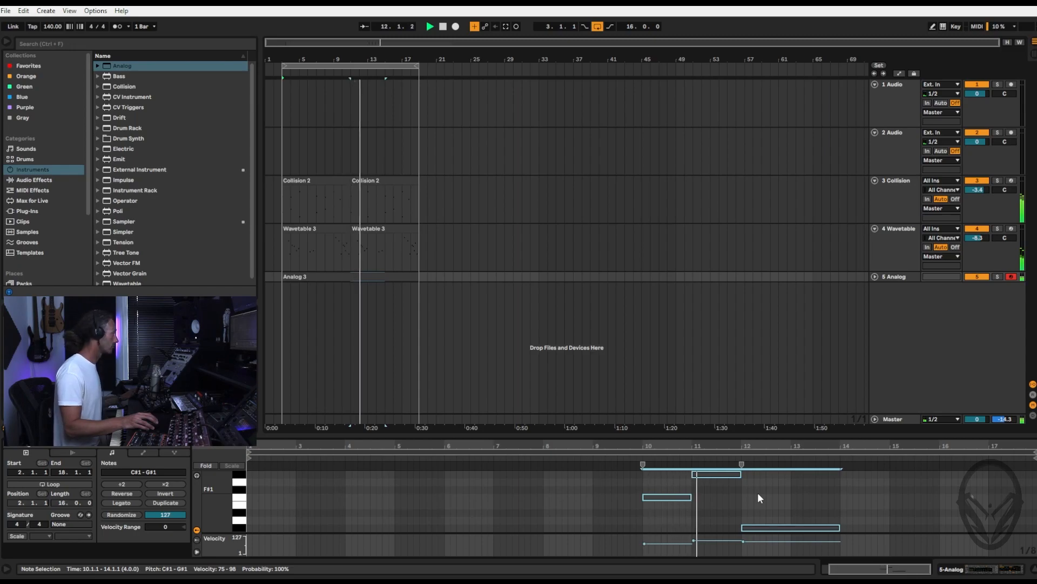
Raise the Analog track's volume to -3.9 dB in the session mixer.
{"action": "key", "text": "Tab"}
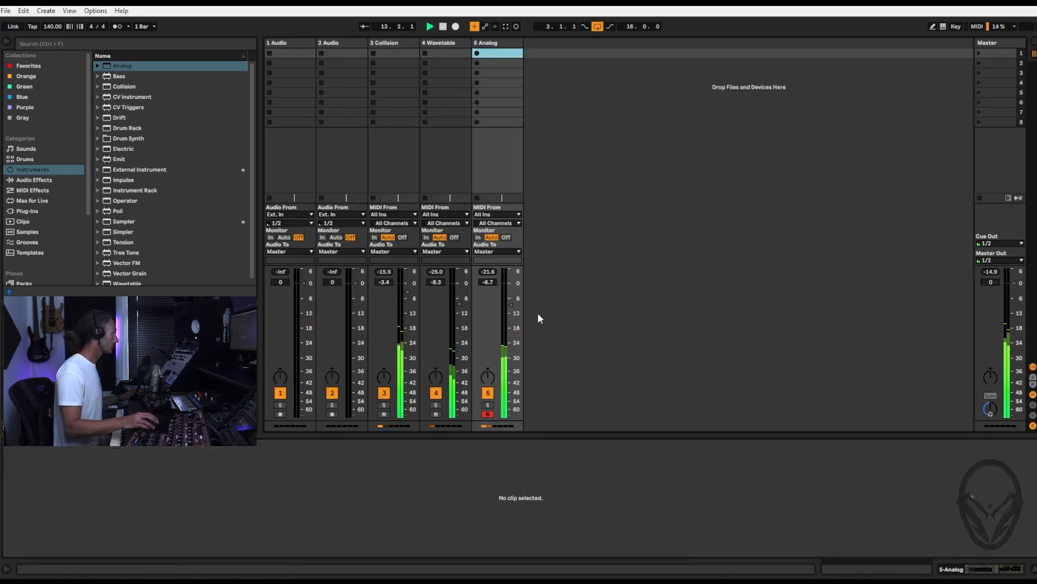
{"action": "left_click_drag", "start_coordinate": [511, 305], "coordinate": [511, 293]}
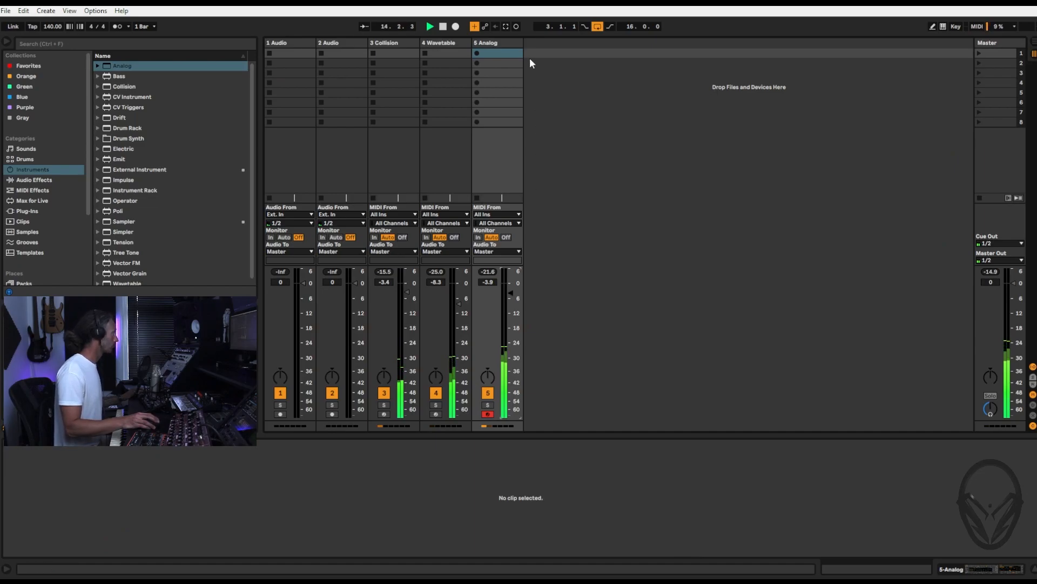
Copy the Analog and Reverb devices together onto a new MIDI track and set that track's volume to -3.9 dB.
{"action": "left_click", "coordinate": [499, 43]}
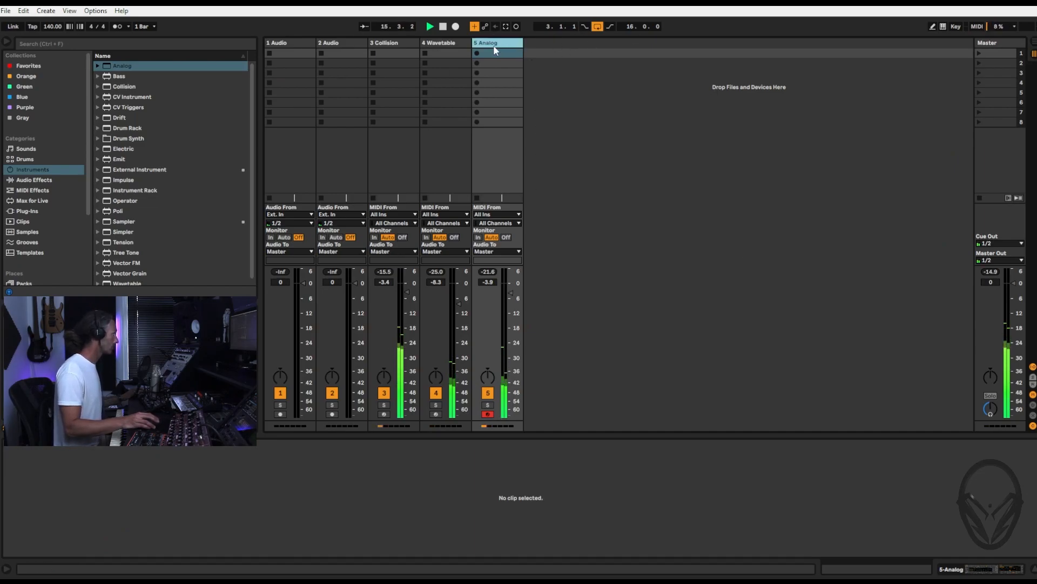
{"action": "double_click", "coordinate": [494, 42]}
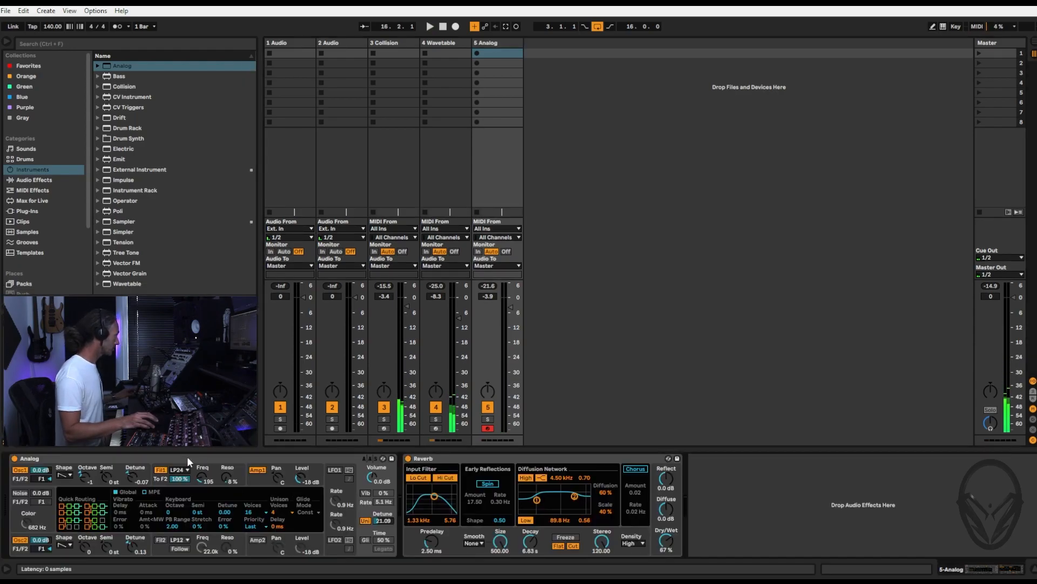
{"action": "left_click", "coordinate": [187, 459]}
{"action": "left_click", "coordinate": [453, 459], "text": "shift"}
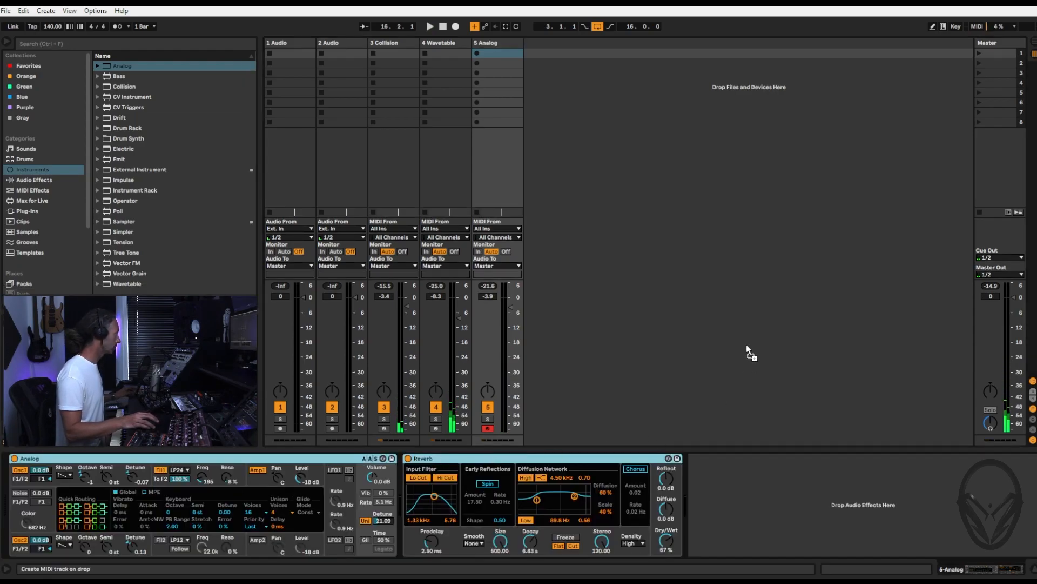
{"action": "left_click_drag", "start_coordinate": [747, 345], "coordinate": [743, 343]}
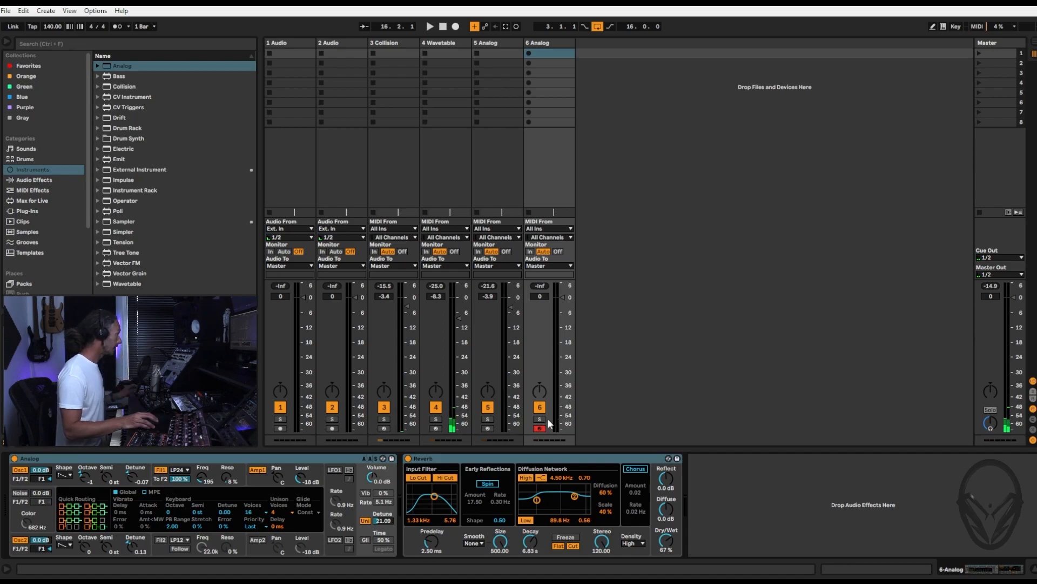
{"action": "left_click_drag", "start_coordinate": [558, 299], "coordinate": [561, 306]}
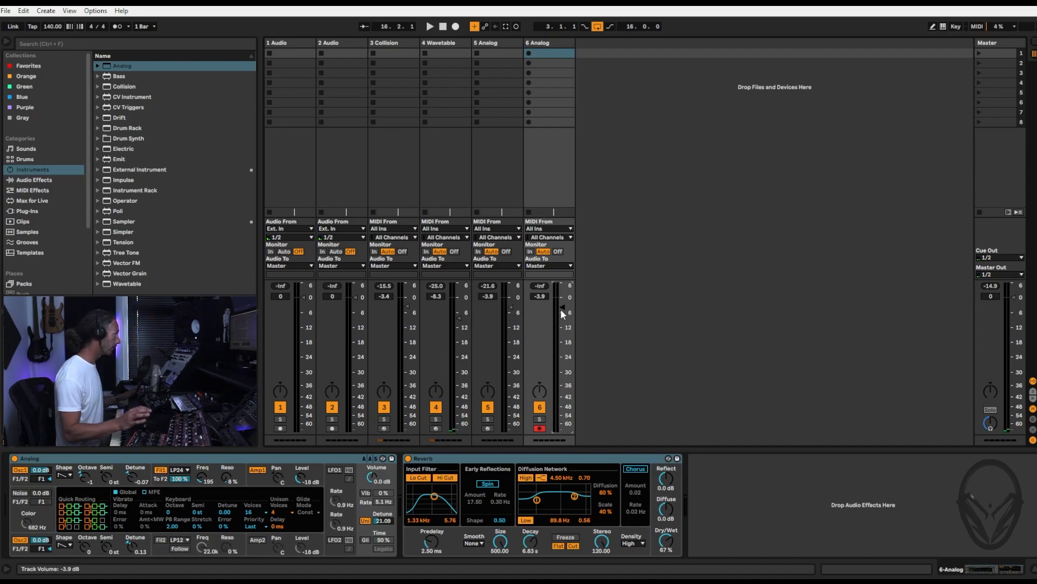
Play the loop and set oscillator 1's octave to 0 in the 6 Analog track's Analog device.
{"action": "key", "text": "space"}
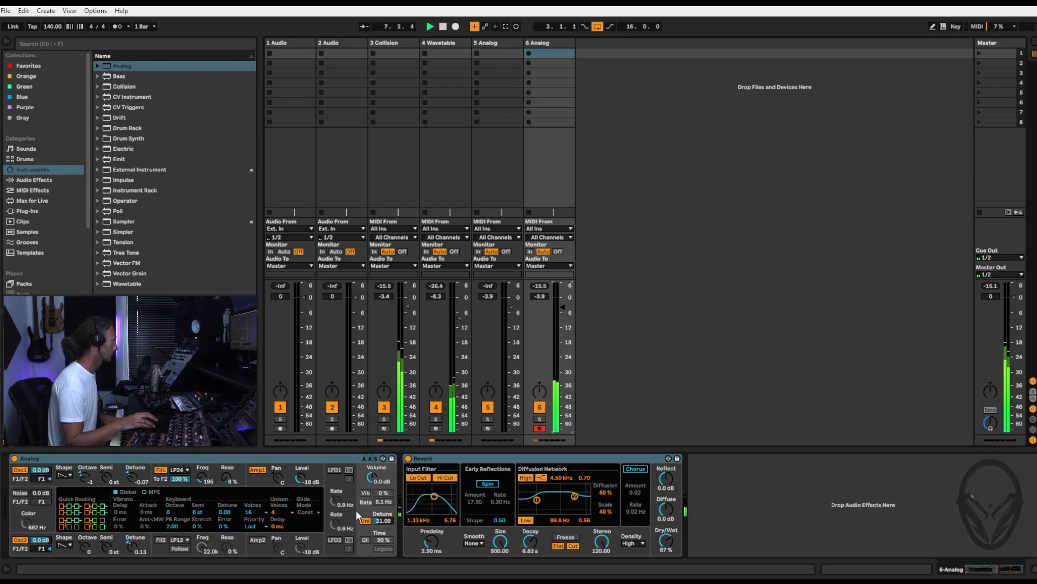
{"action": "left_click", "coordinate": [85, 477]}
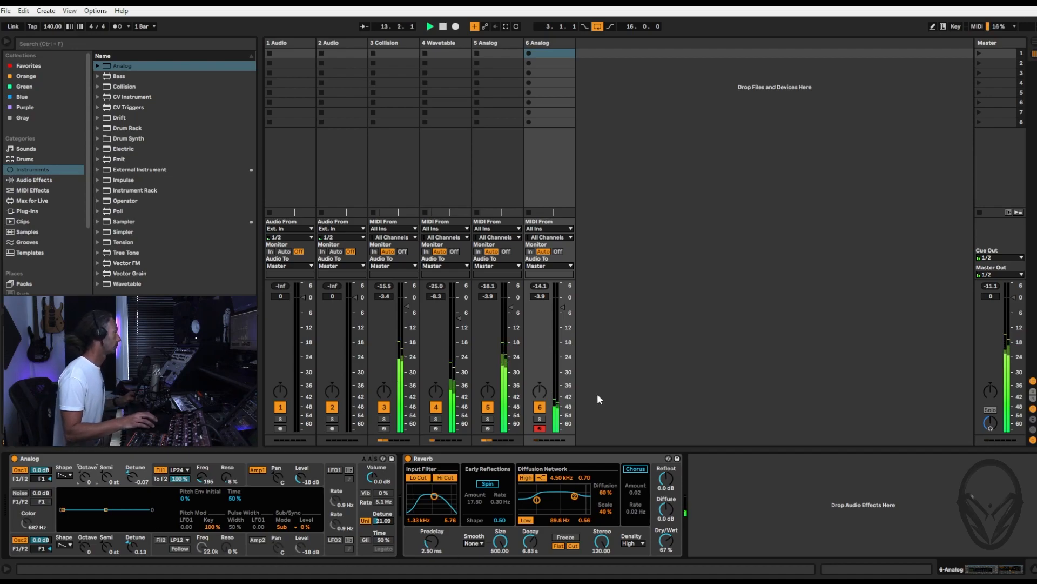
On the 5 Analog track, set filter 1's frequency to 154, its envelope attack to 4.34 s and the frequency envelope modulation to 8.16.
{"action": "left_click", "coordinate": [500, 50]}
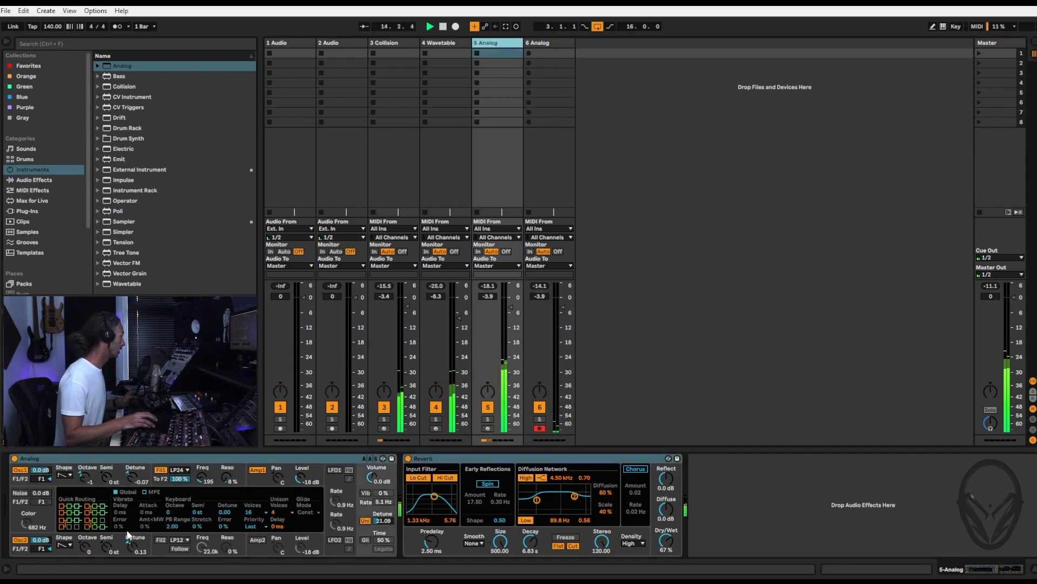
{"action": "left_click", "coordinate": [209, 468]}
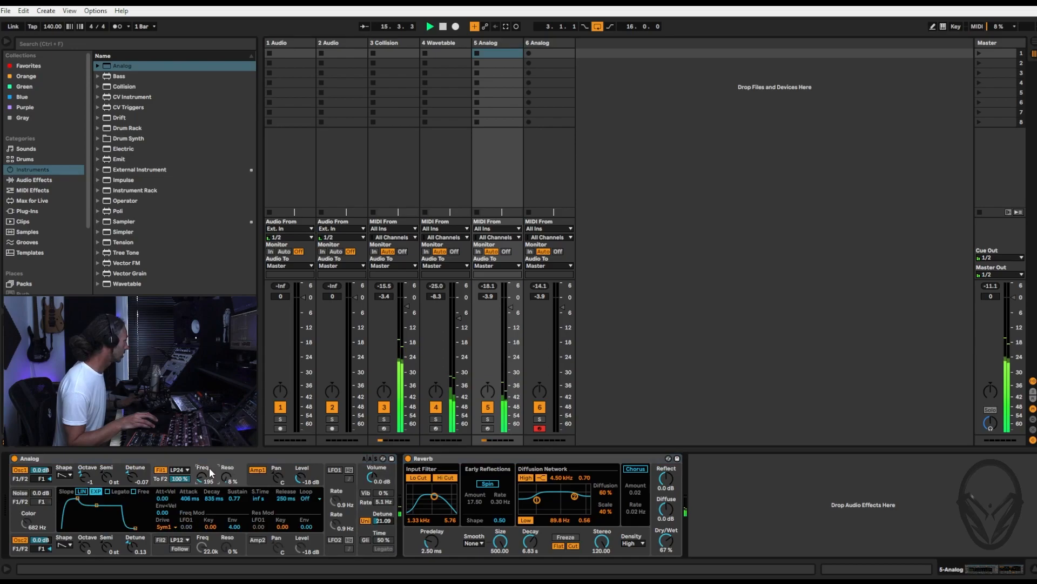
{"action": "left_click_drag", "start_coordinate": [187, 498], "coordinate": [187, 454]}
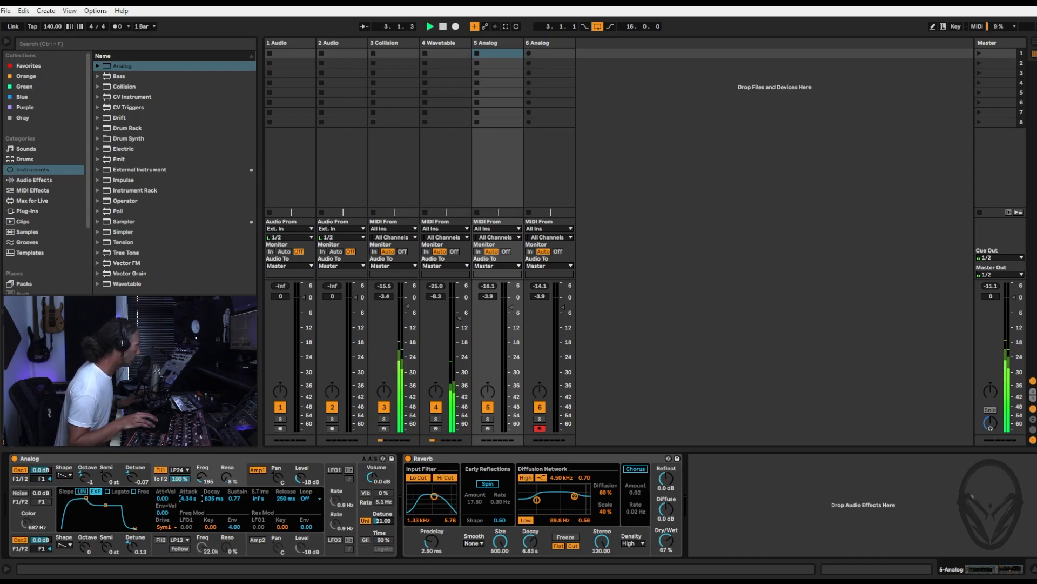
{"action": "left_click_drag", "start_coordinate": [232, 527], "coordinate": [232, 523]}
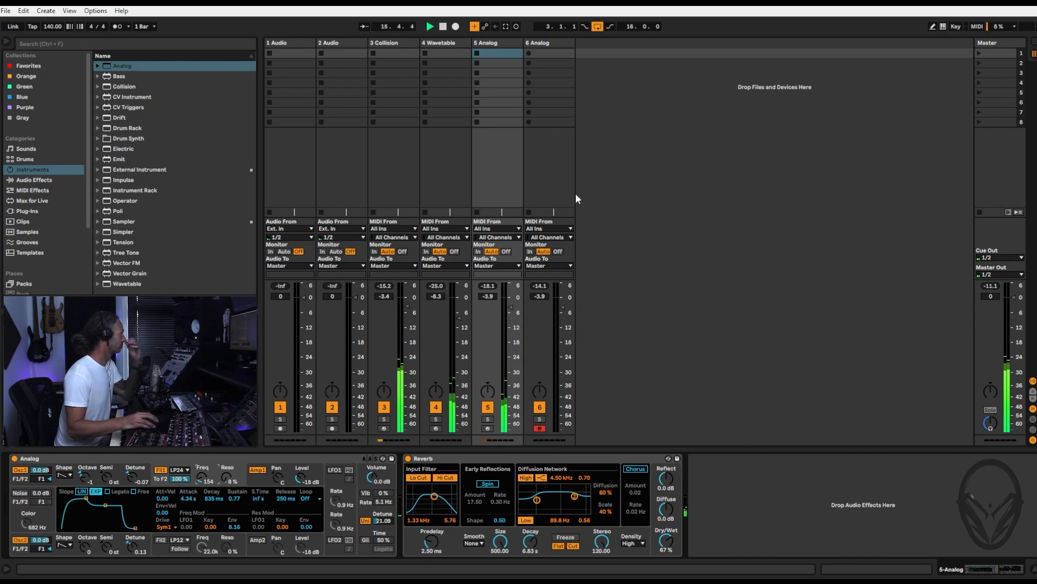
Reset both oscillators' detune to 0 on 6 Analog, and set the track volumes to -3.4 dB for 6 Analog and -7.2 dB for 5 Analog.
{"action": "left_click", "coordinate": [550, 46]}
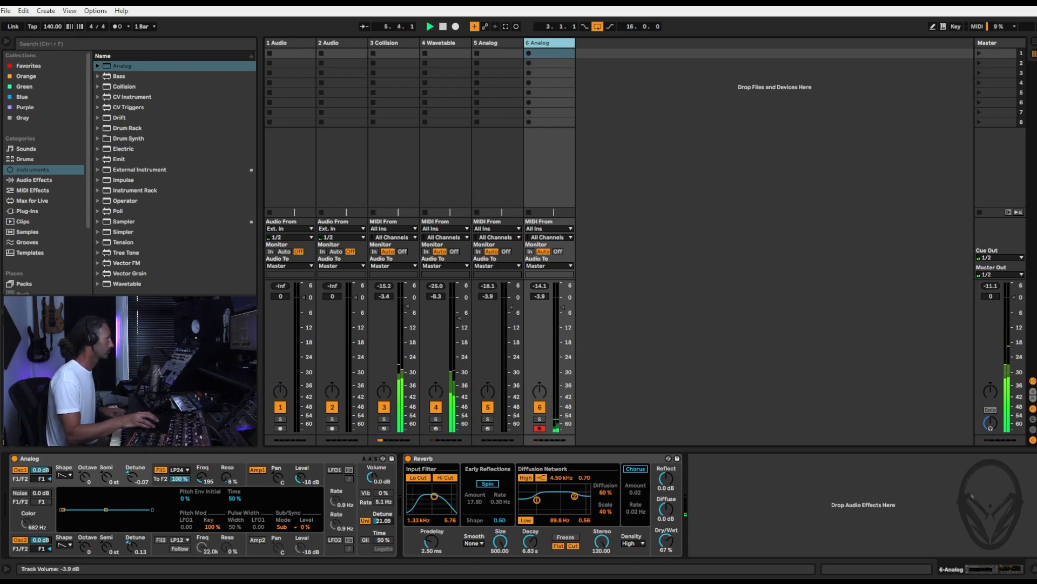
{"action": "left_click_drag", "start_coordinate": [560, 310], "coordinate": [561, 308]}
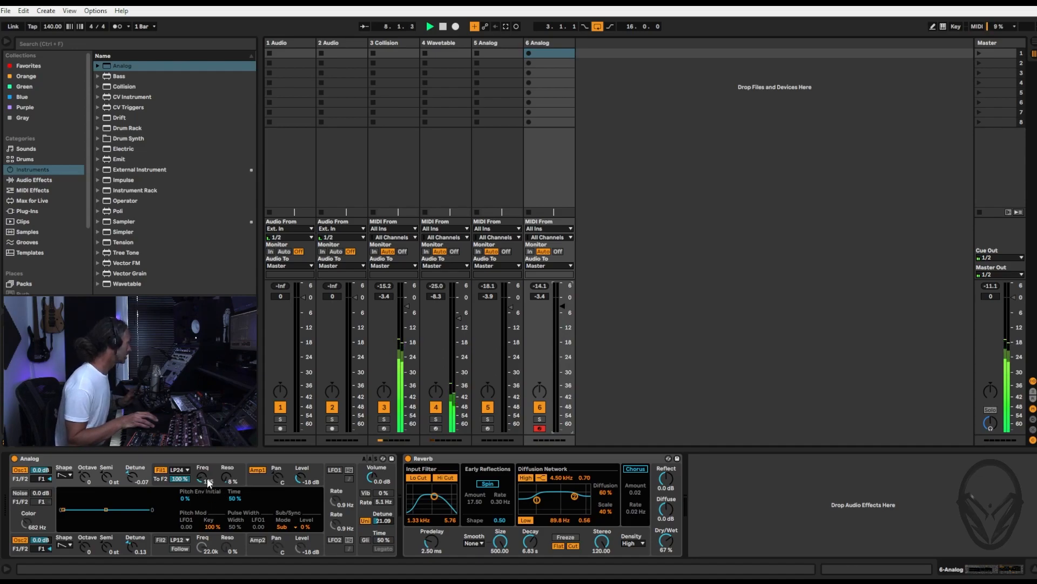
{"action": "left_click", "coordinate": [210, 463]}
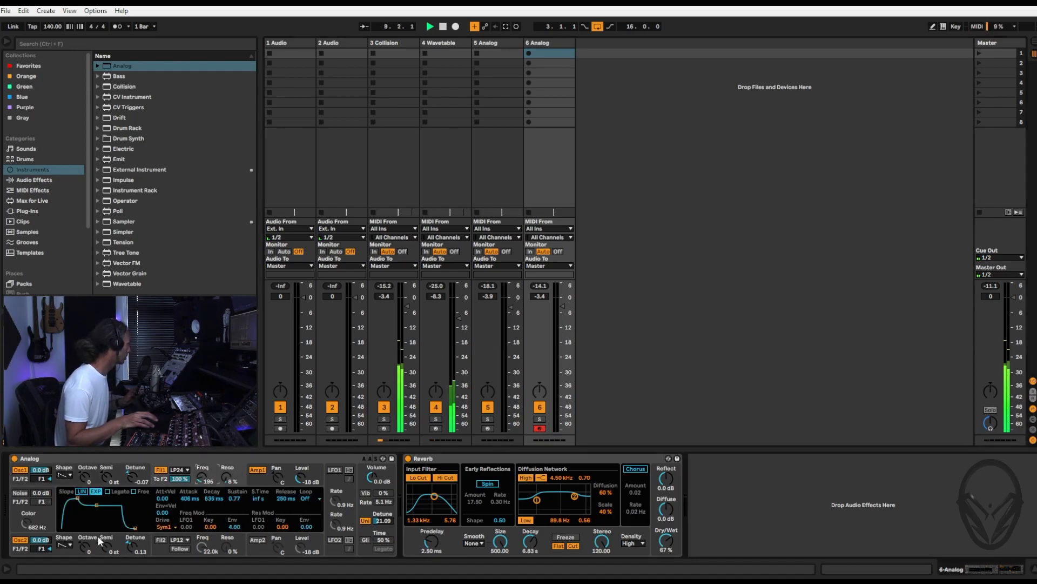
{"action": "left_click", "coordinate": [132, 547]}
{"action": "left_click", "coordinate": [131, 476]}
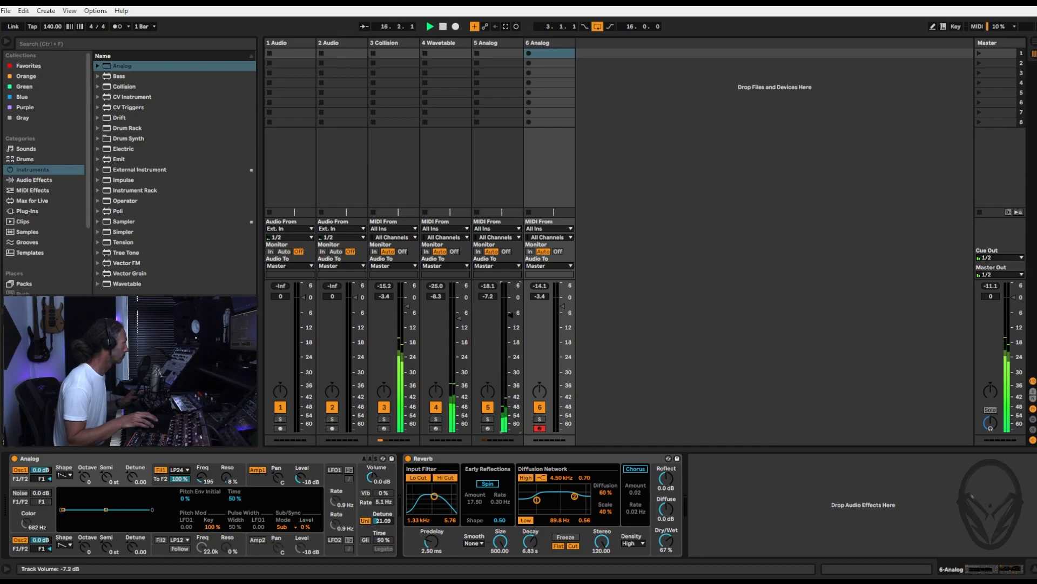
Set the 5 Analog track's Reverb to a decay of 8.57 s and a dry/wet of 43%.
{"action": "left_click", "coordinate": [496, 45]}
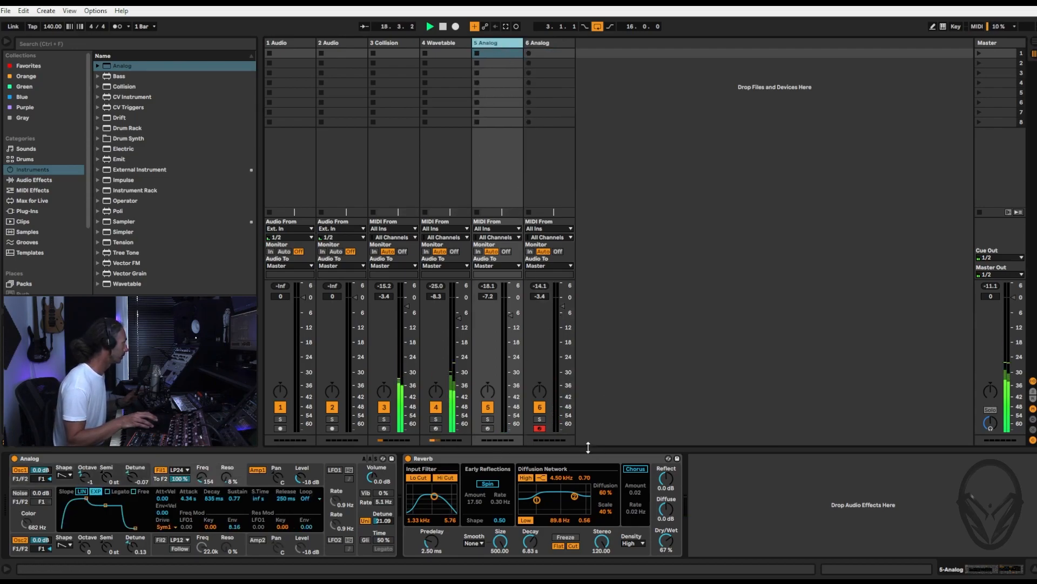
{"action": "left_click", "coordinate": [539, 538]}
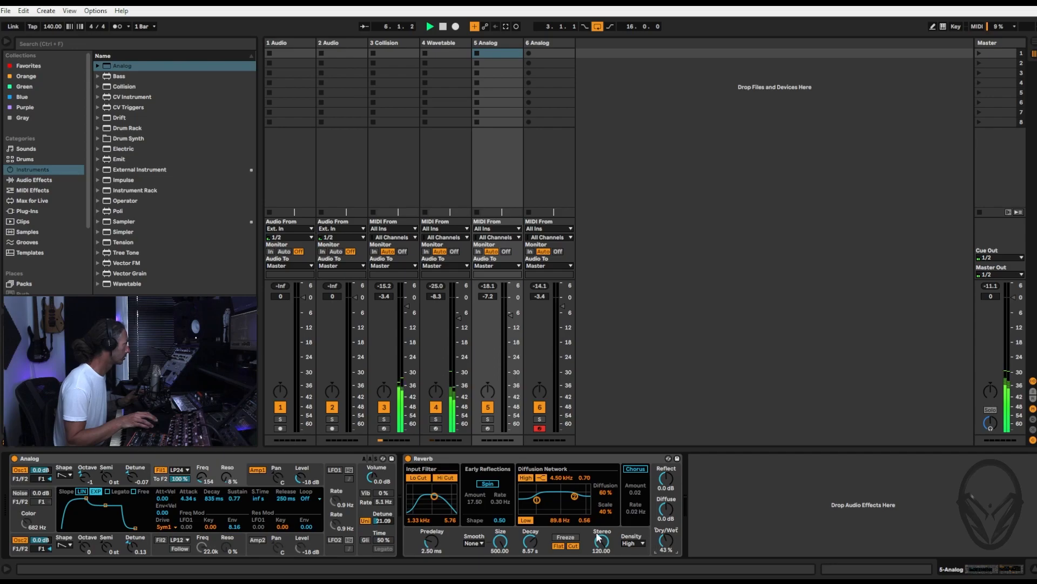
On 6 Analog, add a Ping Pong Delay before the Reverb, set the Reverb's decay to 8.96 s and dry/wet to 75%, and track volume to -6.7 dB.
{"action": "left_click", "coordinate": [549, 45]}
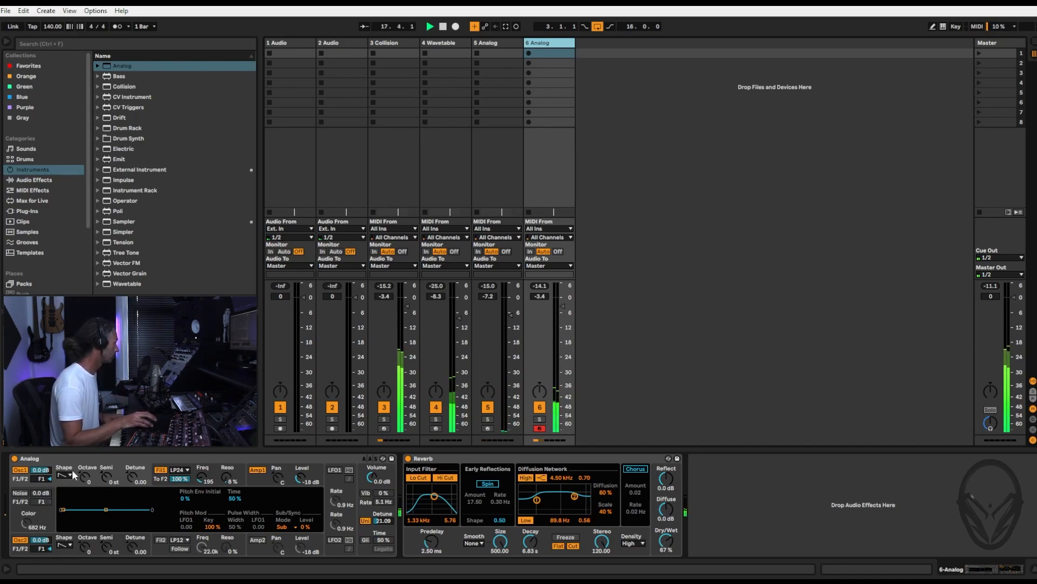
{"action": "double_click", "coordinate": [565, 306]}
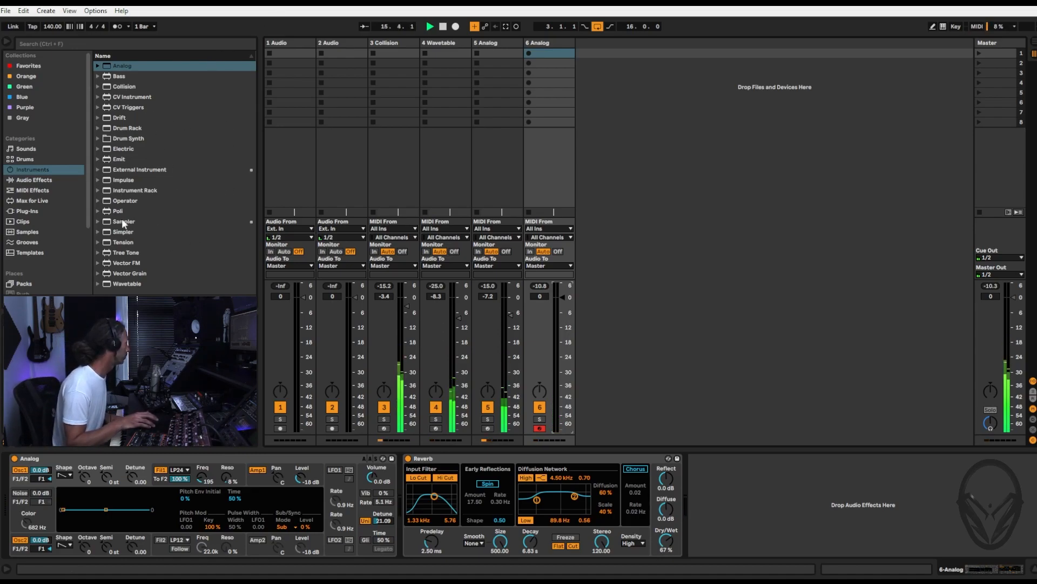
{"action": "left_click", "coordinate": [26, 179]}
{"action": "mouse_move", "coordinate": [125, 86]}
{"action": "left_mouse_down"}
{"action": "mouse_move", "coordinate": [554, 536]}
{"action": "mouse_move", "coordinate": [377, 525]}
{"action": "mouse_move", "coordinate": [403, 520]}
{"action": "left_mouse_up"}
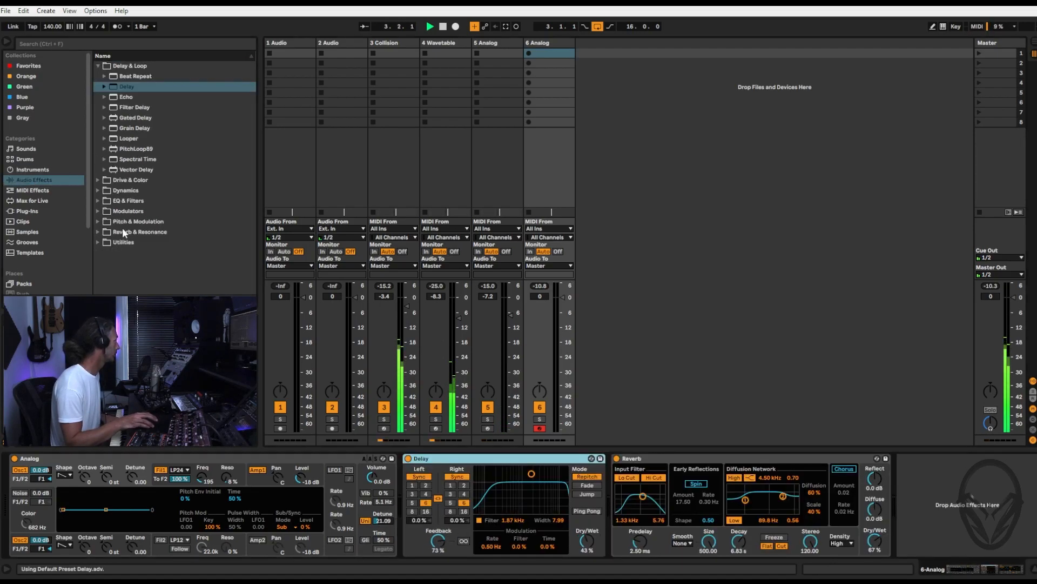
{"action": "left_click", "coordinate": [591, 512]}
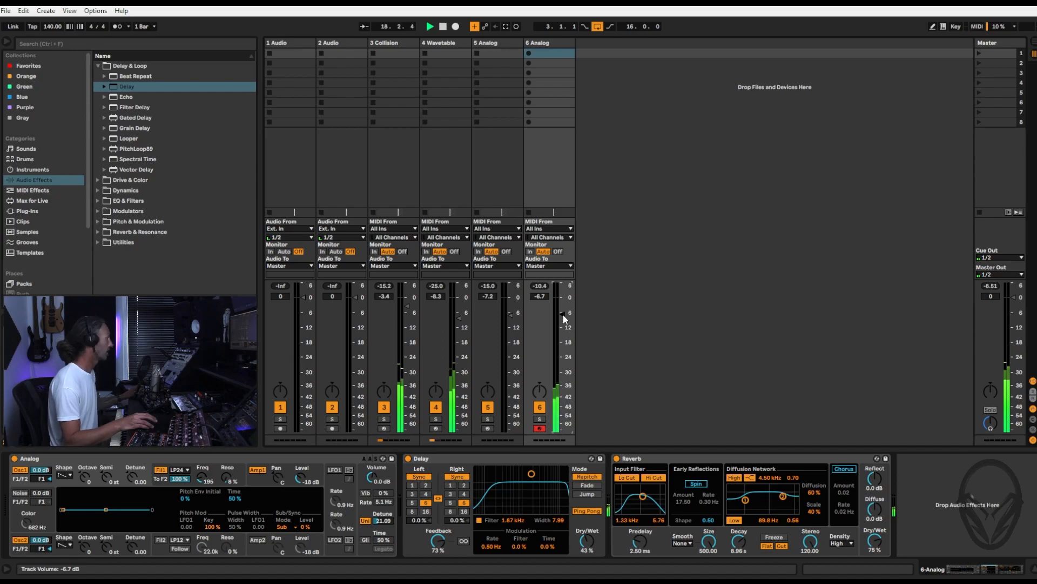
Record a part on the 6 Analog track over the 16-bar loop in the arrangement, and stop playback.
{"action": "key", "text": "Tab"}
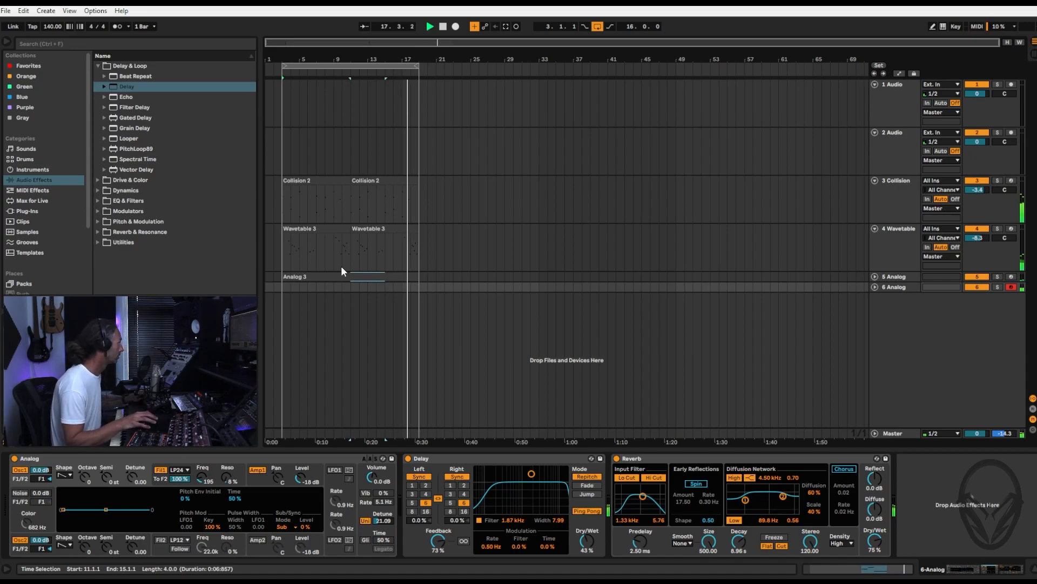
{"action": "key", "text": "F9"}
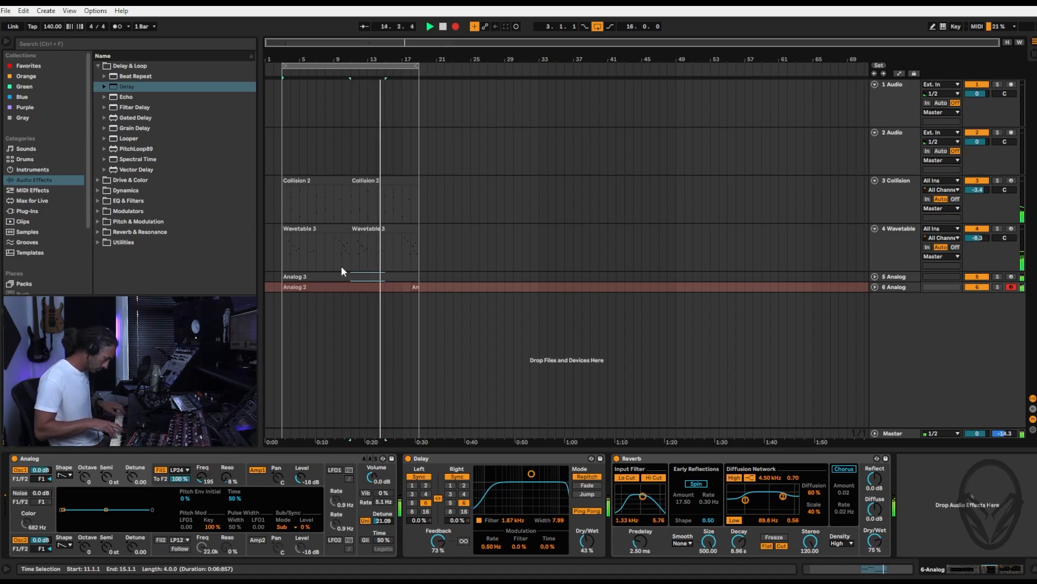
{"action": "key", "text": "F9"}
{"action": "key", "text": "space"}
Open the recorded 6 Analog clip and lower the high C#4 note near bar 13 to A#3.
{"action": "left_click", "coordinate": [395, 287]}
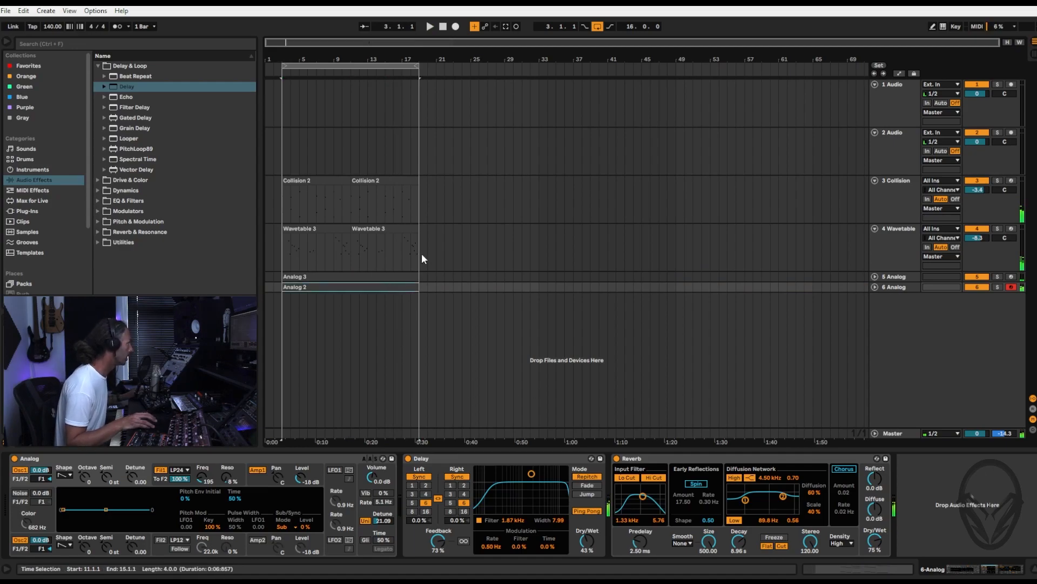
{"action": "double_click", "coordinate": [360, 286]}
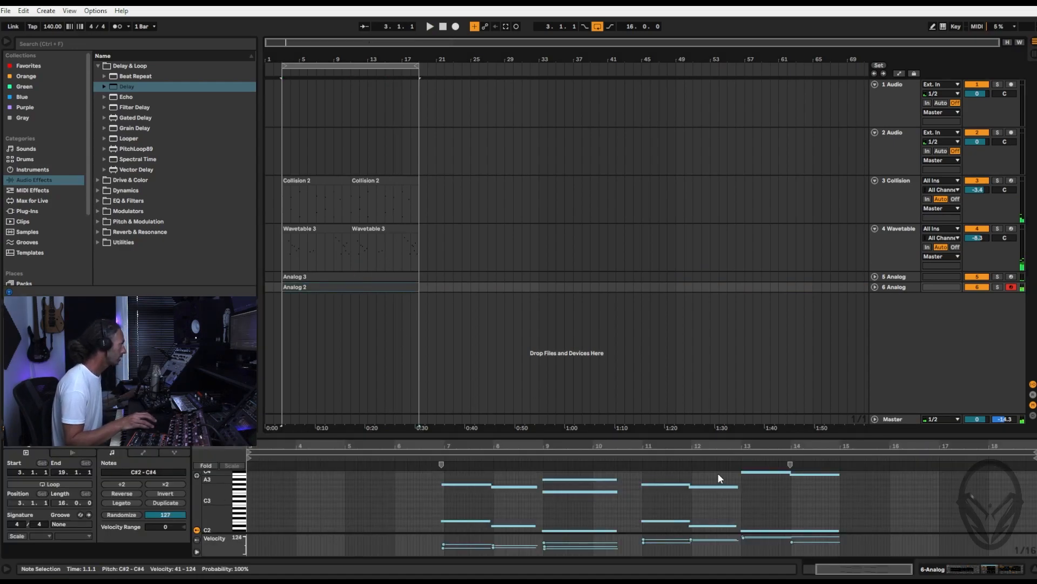
{"action": "key", "text": "space"}
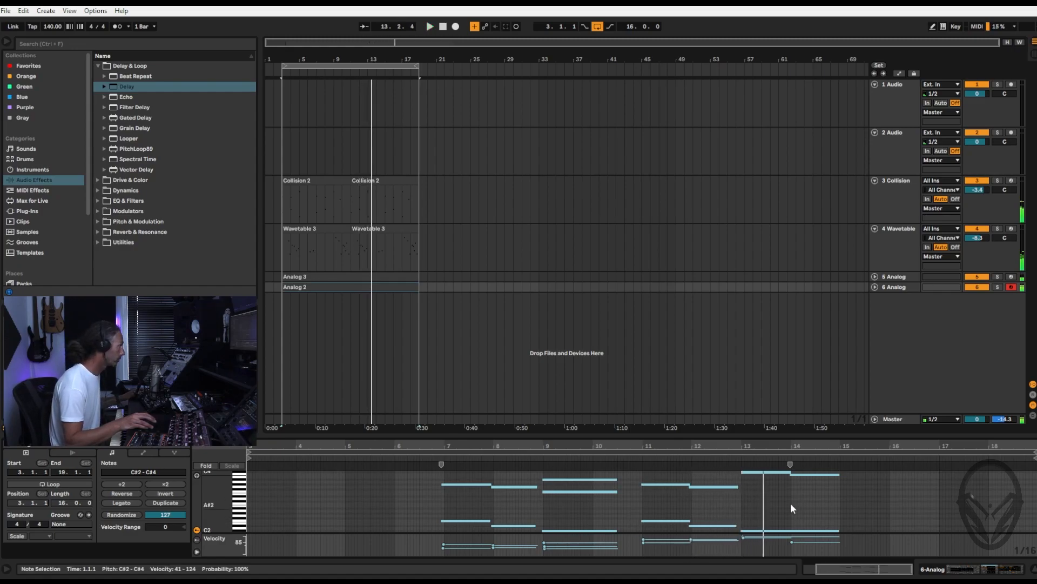
{"action": "left_click", "coordinate": [770, 471]}
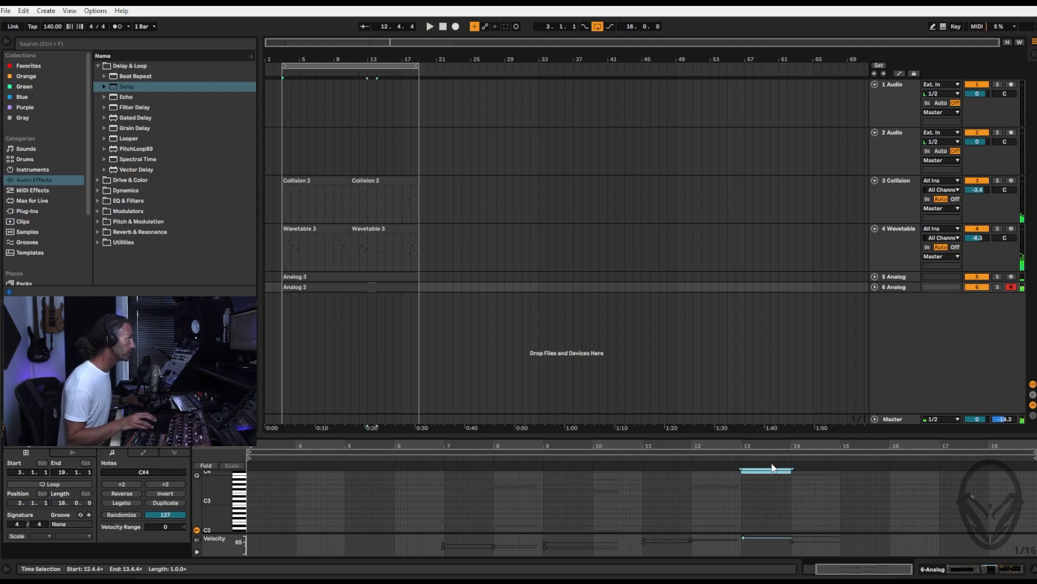
{"action": "key", "text": "Delete"}
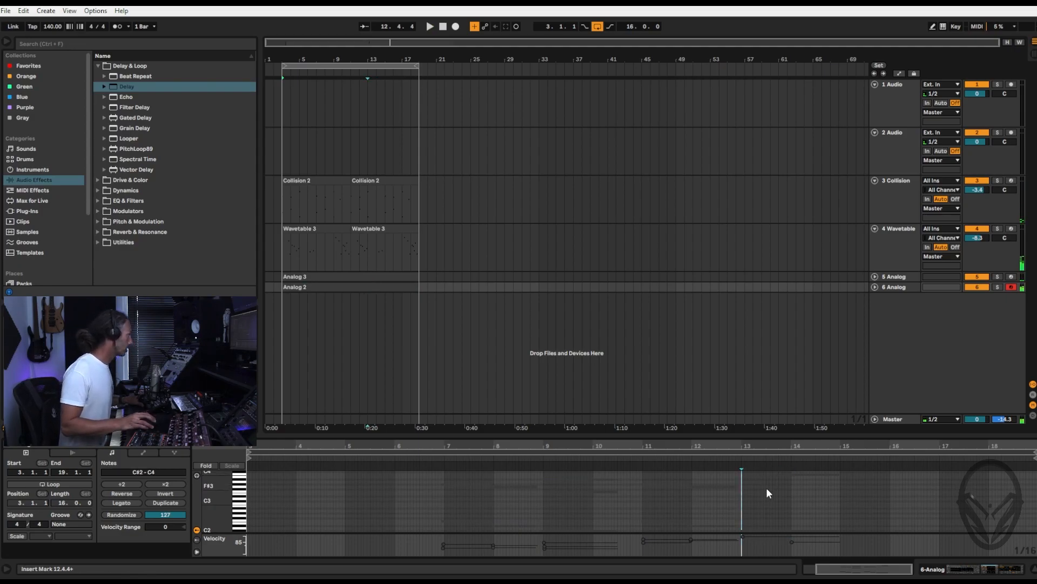
{"action": "key", "text": "ctrl+z"}
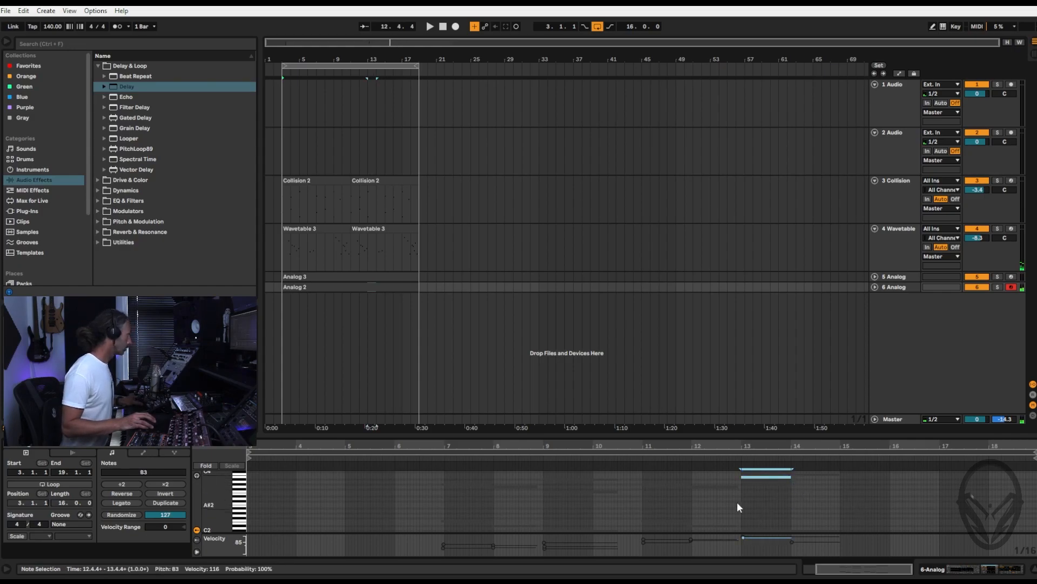
{"action": "left_click_drag", "start_coordinate": [217, 489], "coordinate": [231, 506]}
{"action": "key", "text": "Down"}
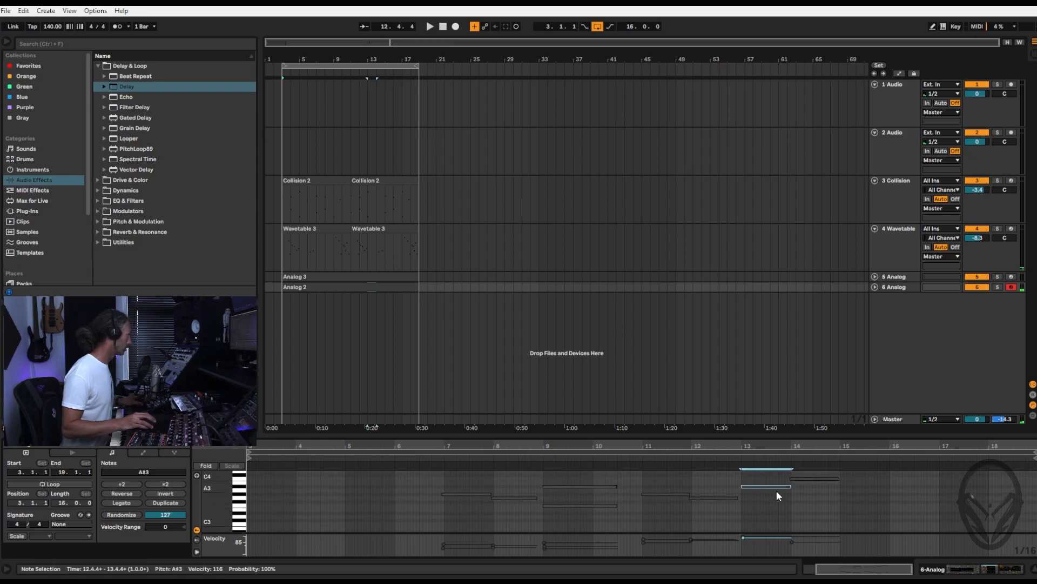
Set the clip's fixed grid to 1/8 and quantize all of its notes.
{"action": "right_click", "coordinate": [854, 500]}
{"action": "left_click", "coordinate": [898, 445]}
{"action": "right_click", "coordinate": [904, 516]}
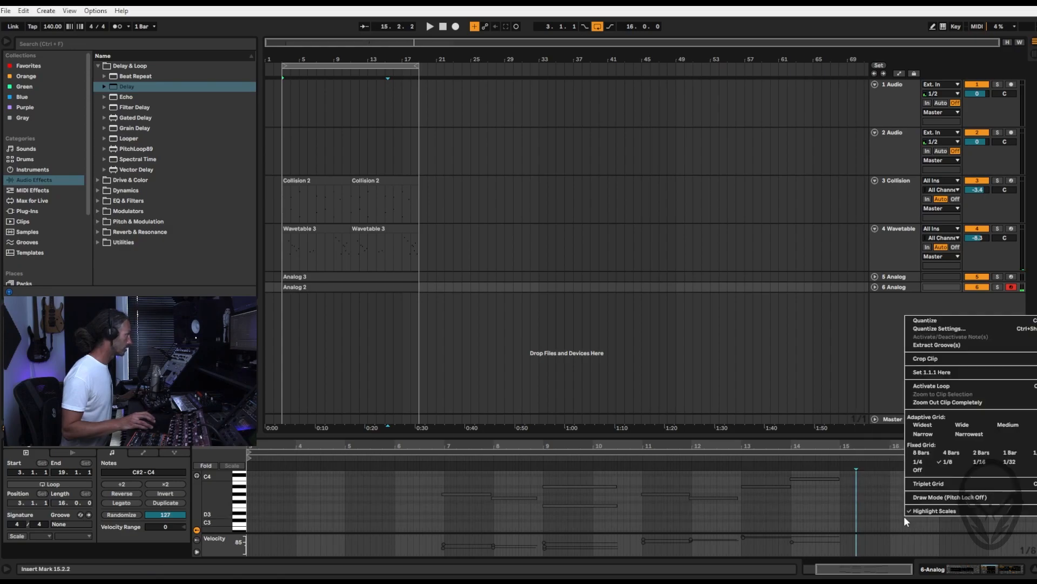
{"action": "left_click", "coordinate": [958, 320]}
Play the loop and align the low F2 note that starts too early to bar 7.
{"action": "key", "text": "space"}
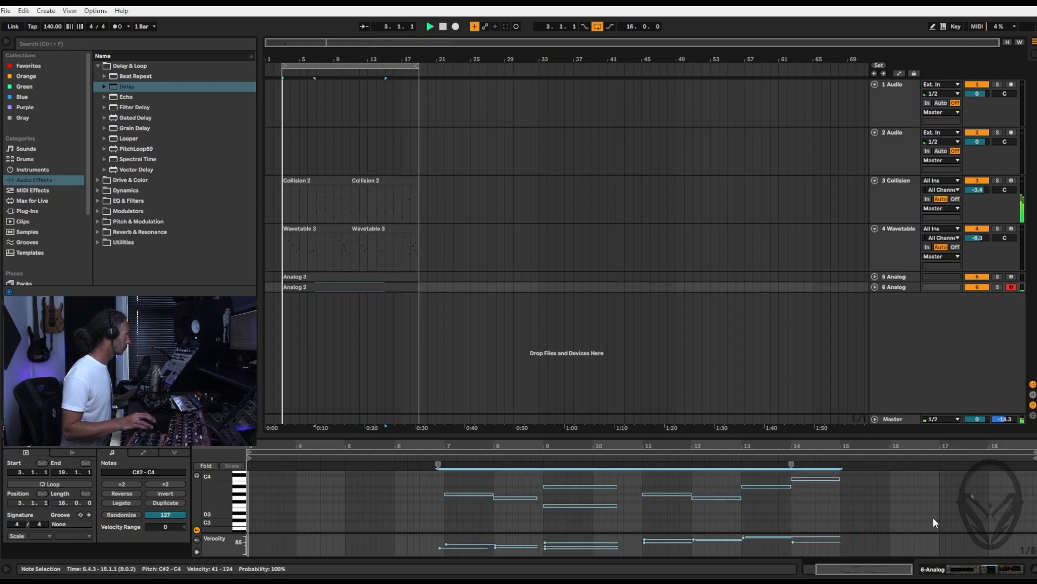
{"action": "left_click_drag", "start_coordinate": [423, 541], "coordinate": [442, 553]}
{"action": "scroll", "coordinate": [466, 510], "scroll_direction": "down", "scroll_amount": 3}
{"action": "key", "text": "ctrl+u"}
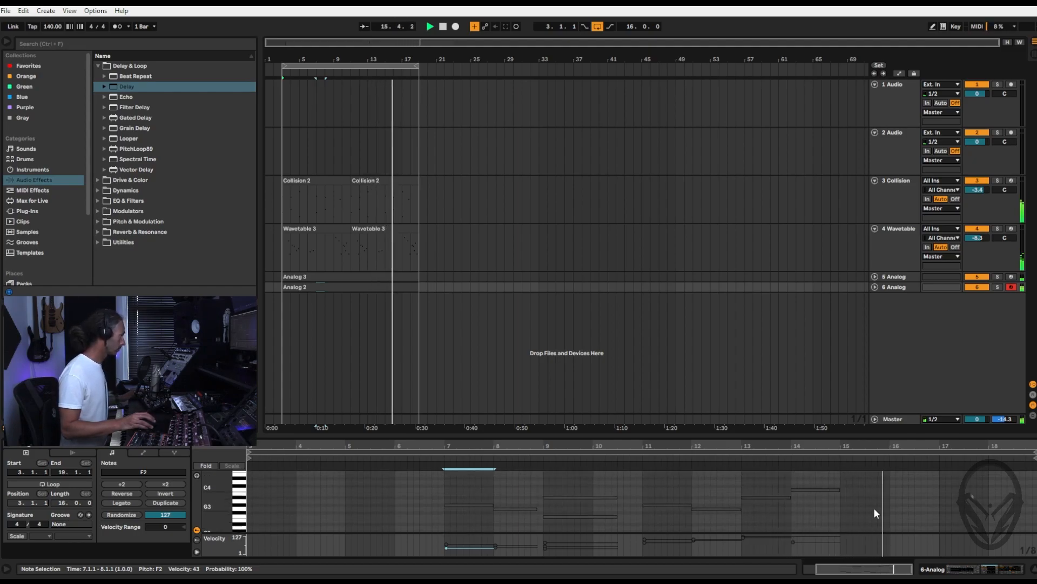
Solo the 6 Analog track and set its Delay feedback to 46% and filter 1's resonance to 0%.
{"action": "left_click", "coordinate": [997, 287]}
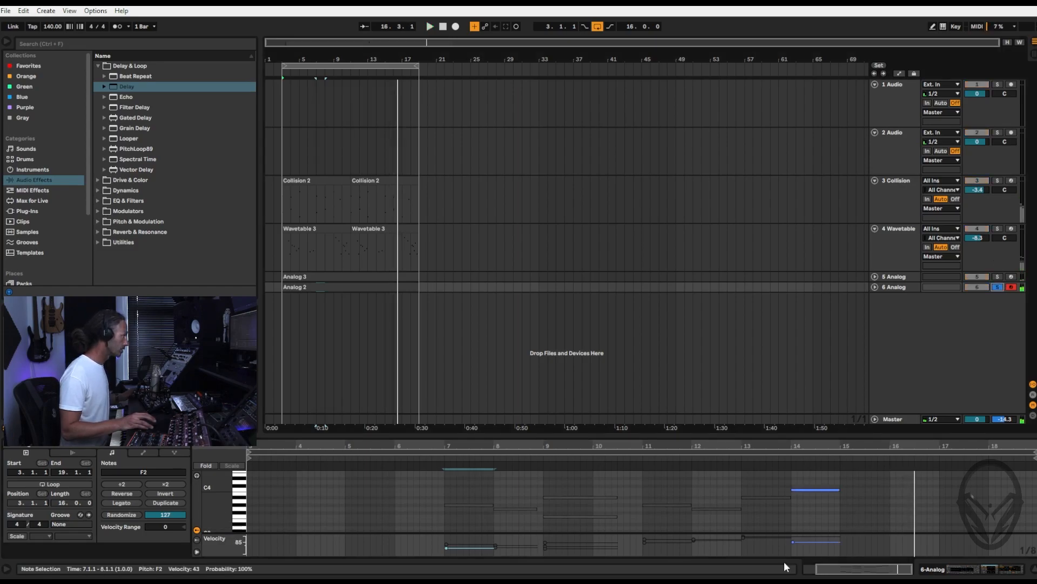
{"action": "left_click", "coordinate": [438, 461]}
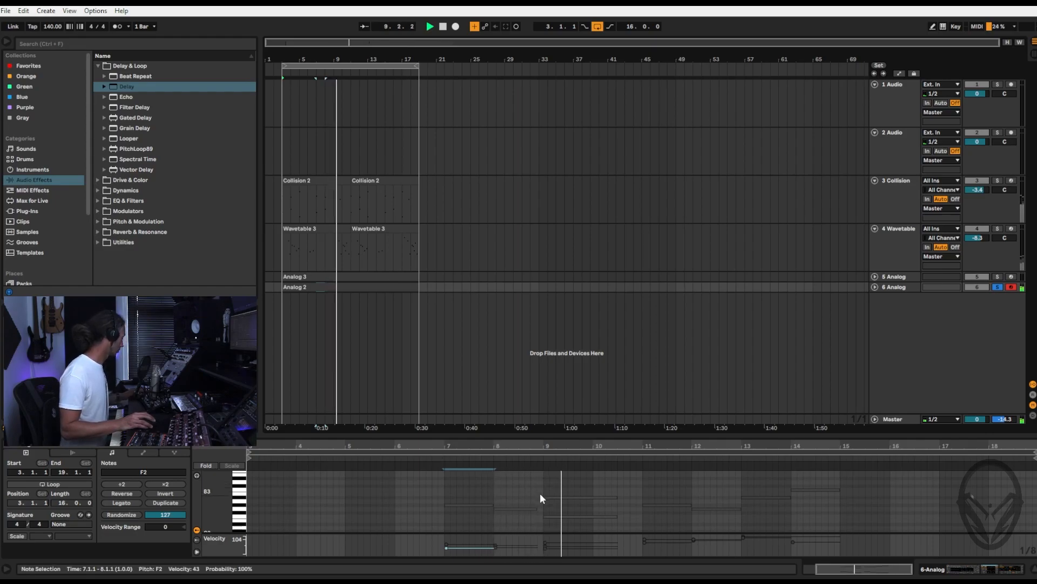
{"action": "key", "text": "Tab"}
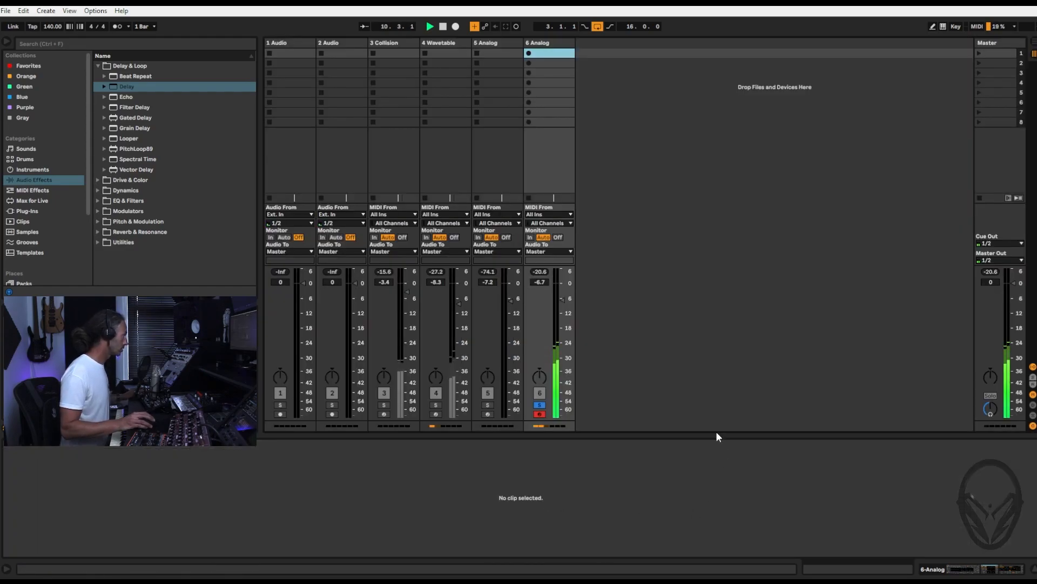
{"action": "key", "text": "shift+Tab"}
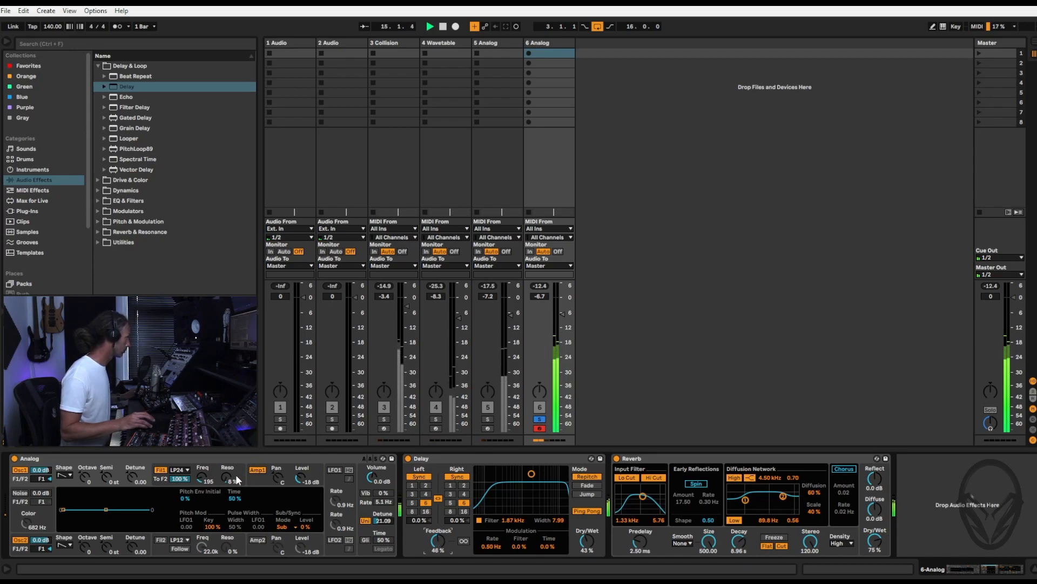
{"action": "left_click_drag", "start_coordinate": [238, 479], "coordinate": [238, 485]}
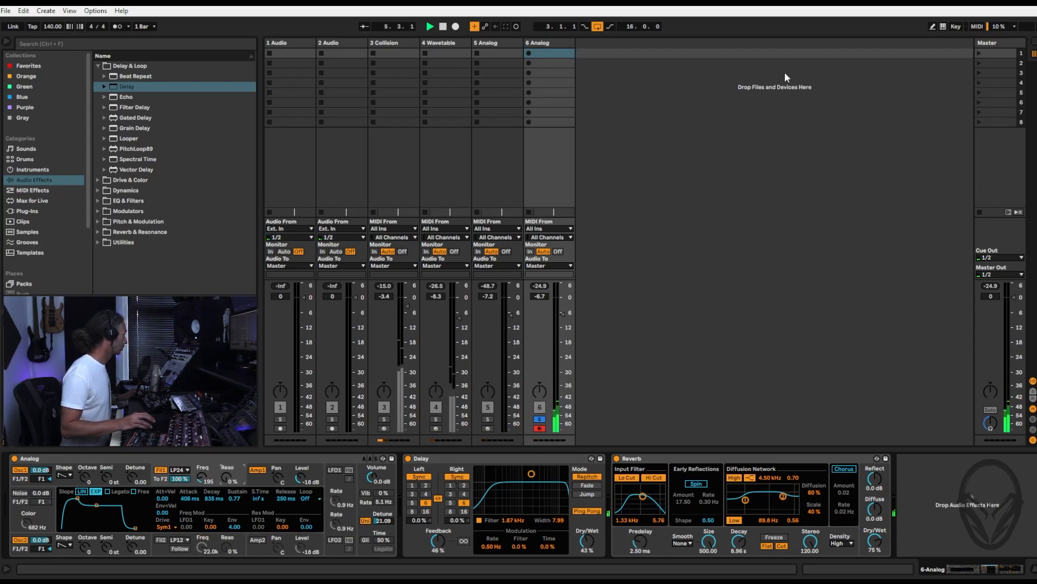
Check the 6 Analog clip's notes in the arrangement during soloed playback, and stop it near the clip's end.
{"action": "key", "text": "Tab"}
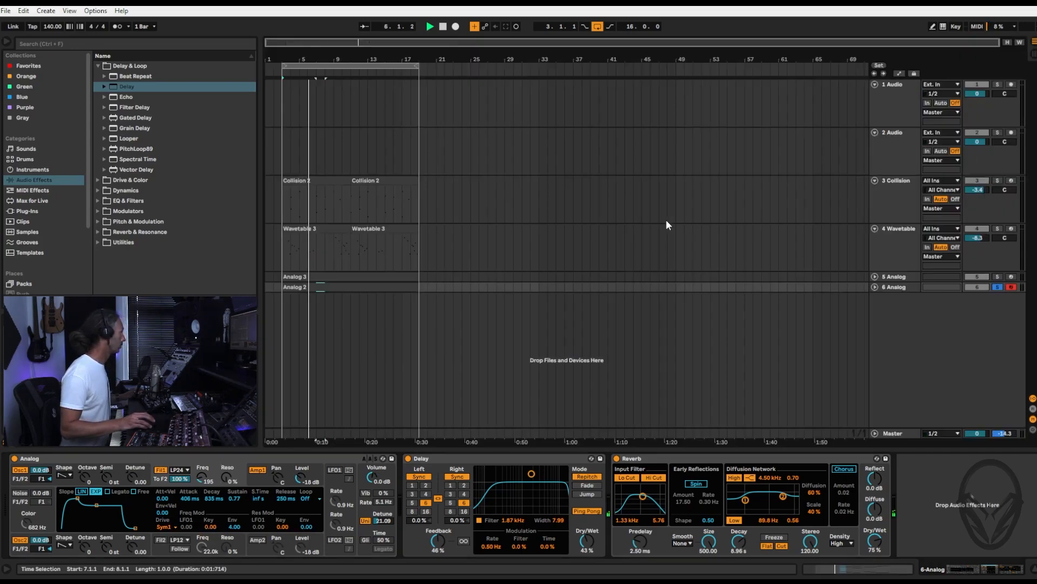
{"action": "double_click", "coordinate": [352, 287]}
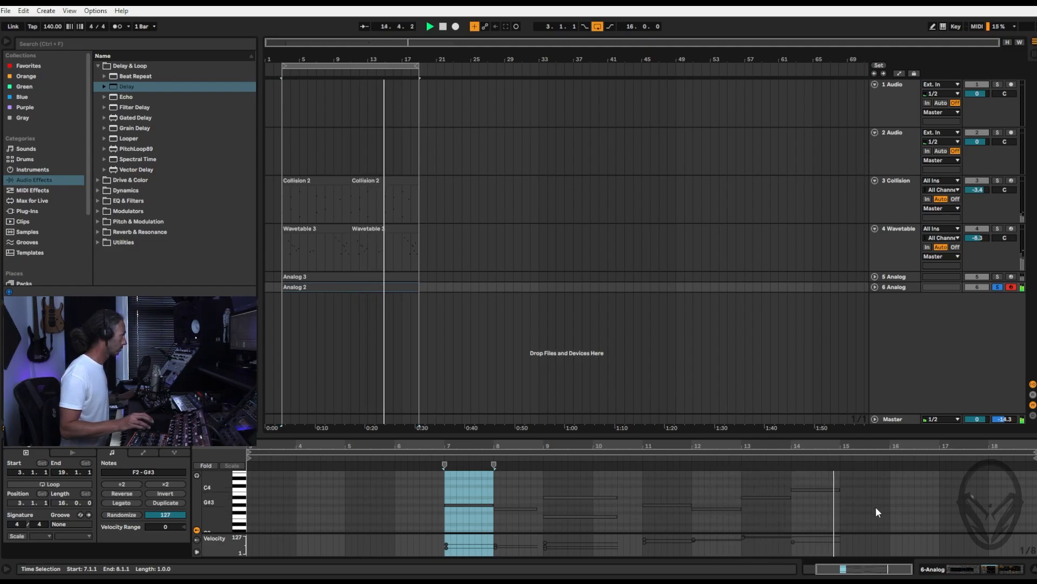
{"action": "key", "text": "space"}
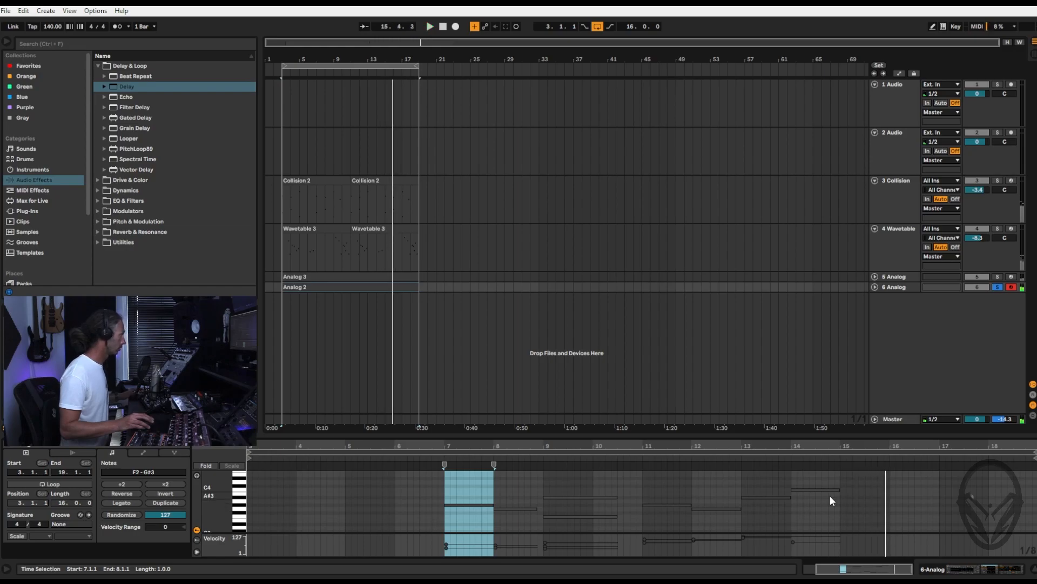
{"action": "scroll", "coordinate": [831, 496], "scroll_direction": "down", "scroll_amount": 1}
{"action": "key", "text": "Tab"}
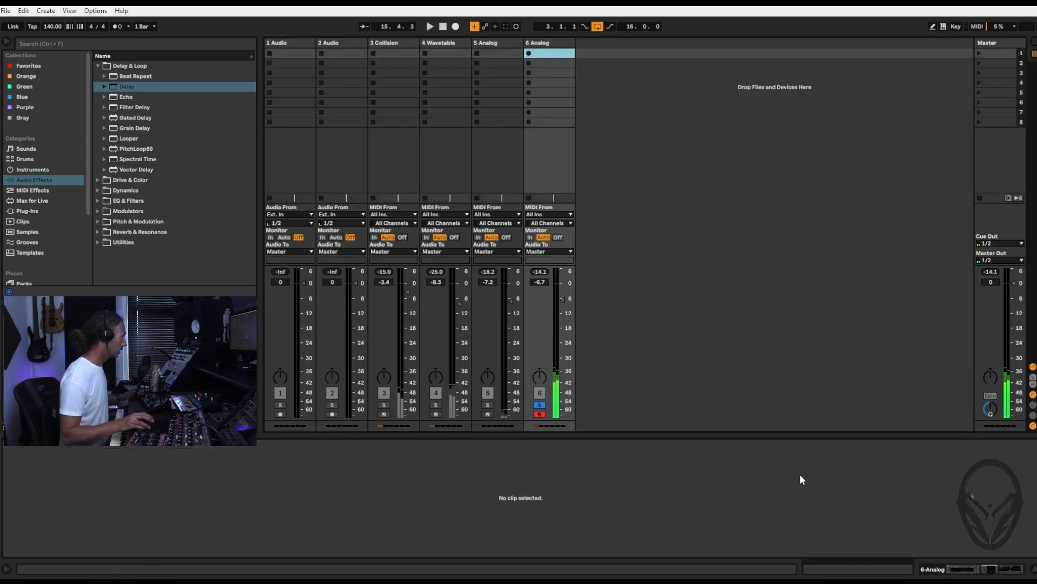
Unsolo the 6 Analog track and play the full arrangement with all tracks.
{"action": "left_click", "coordinate": [540, 404]}
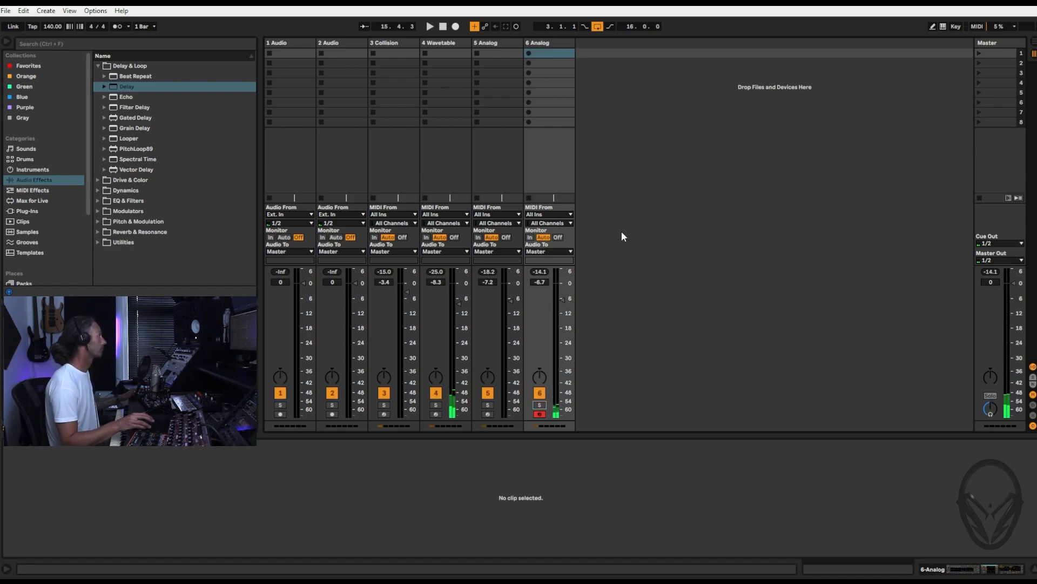
{"action": "key", "text": "Tab"}
{"action": "key", "text": "space"}
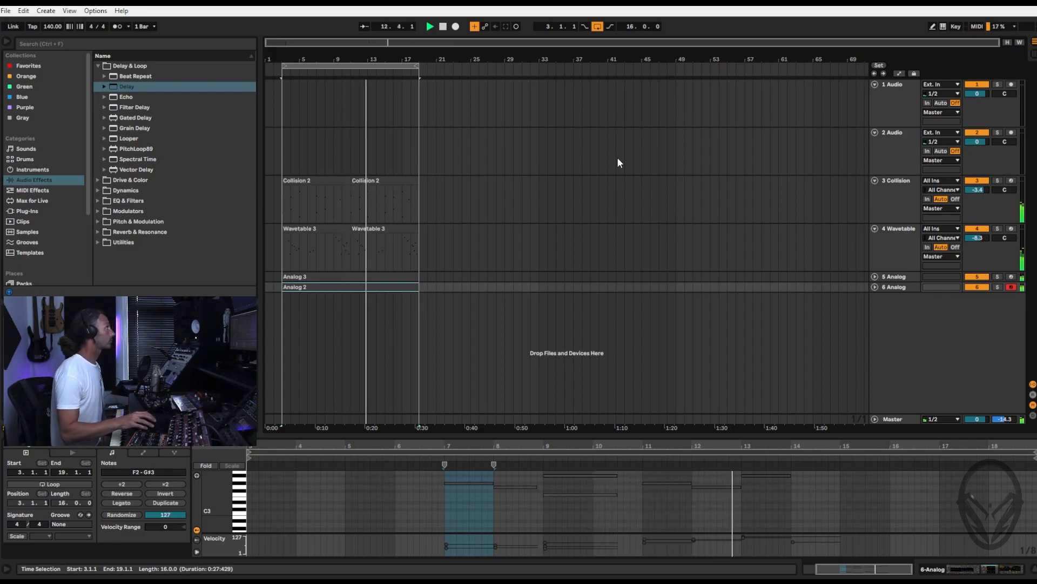
Delete the clips on the 5 Analog and 6 Analog tracks and start loop playback.
{"action": "left_click", "coordinate": [903, 277]}
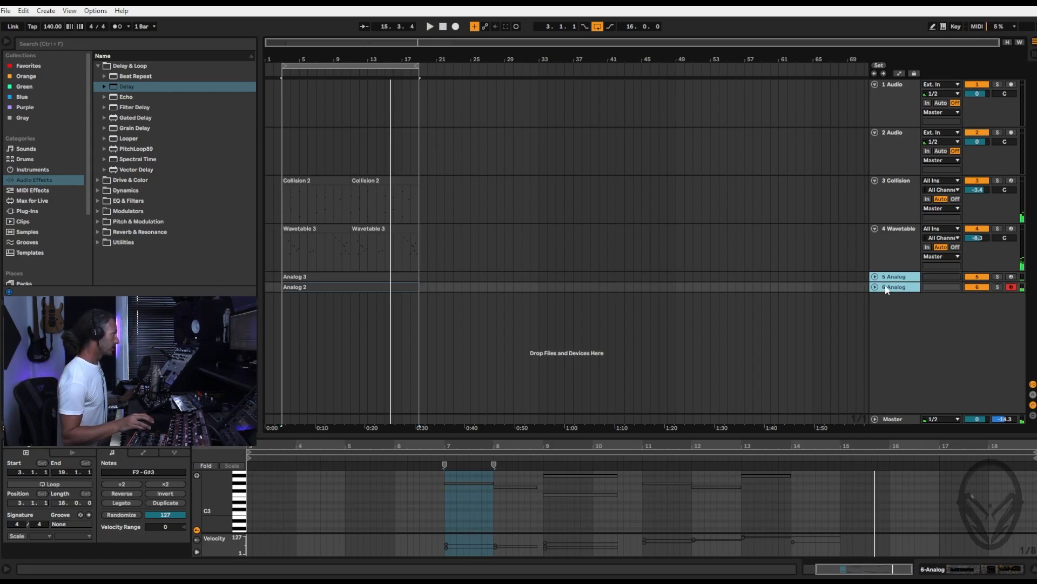
{"action": "left_click", "coordinate": [384, 277]}
{"action": "left_click", "coordinate": [390, 287], "text": "shift"}
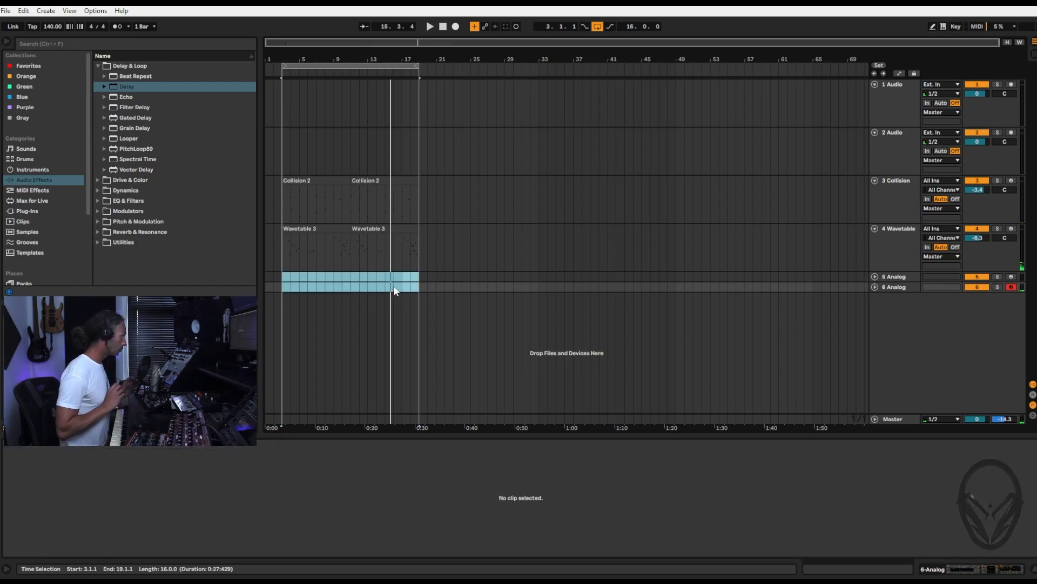
{"action": "key", "text": "space"}
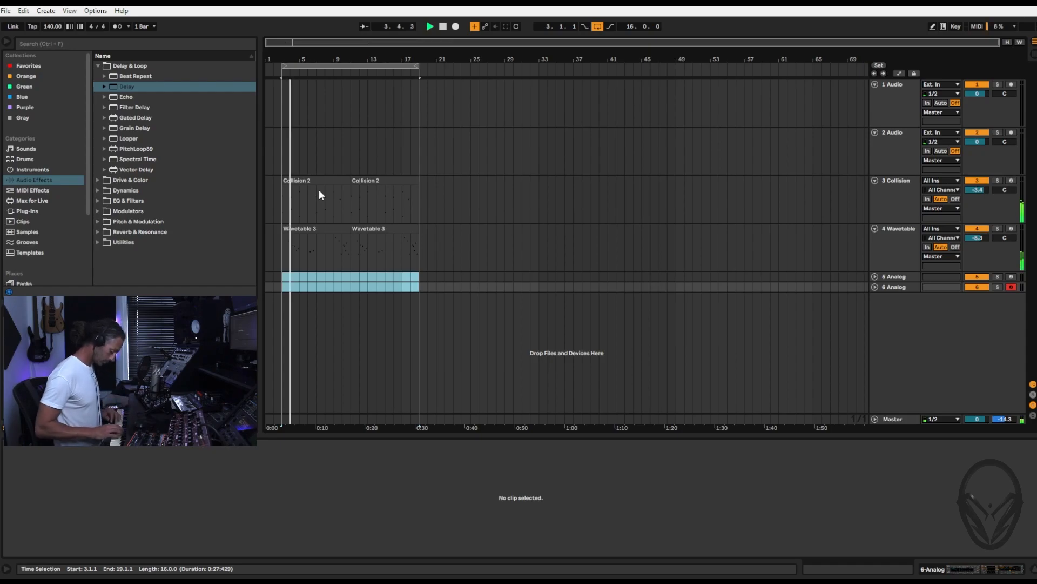
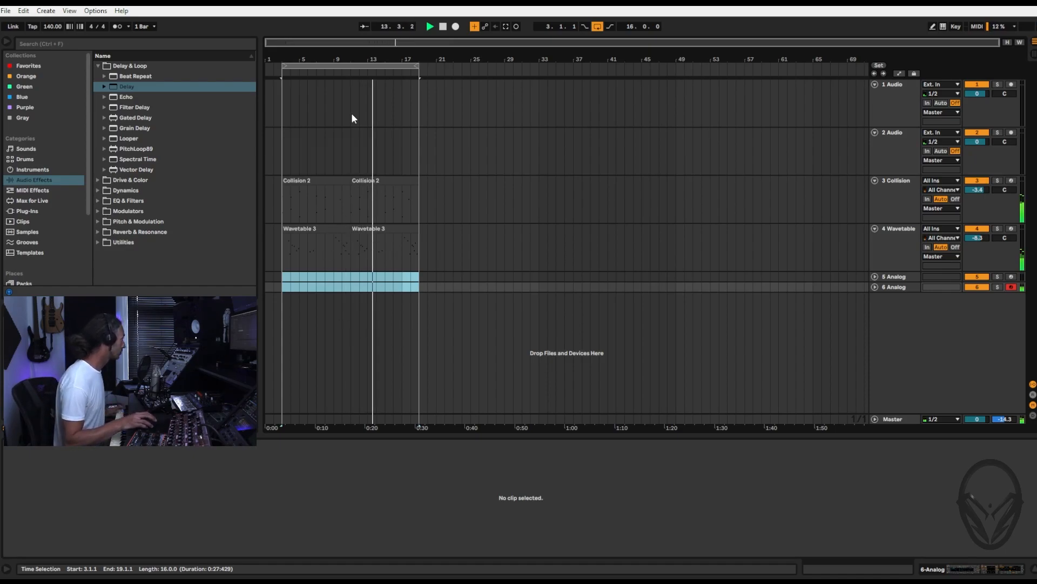
In the 6 Analog track's synth, set Filter 1 frequency to 112, oscillator 1 detune to -0.04 and oscillator 2 detune to 0.17.
{"action": "left_click", "coordinate": [899, 284]}
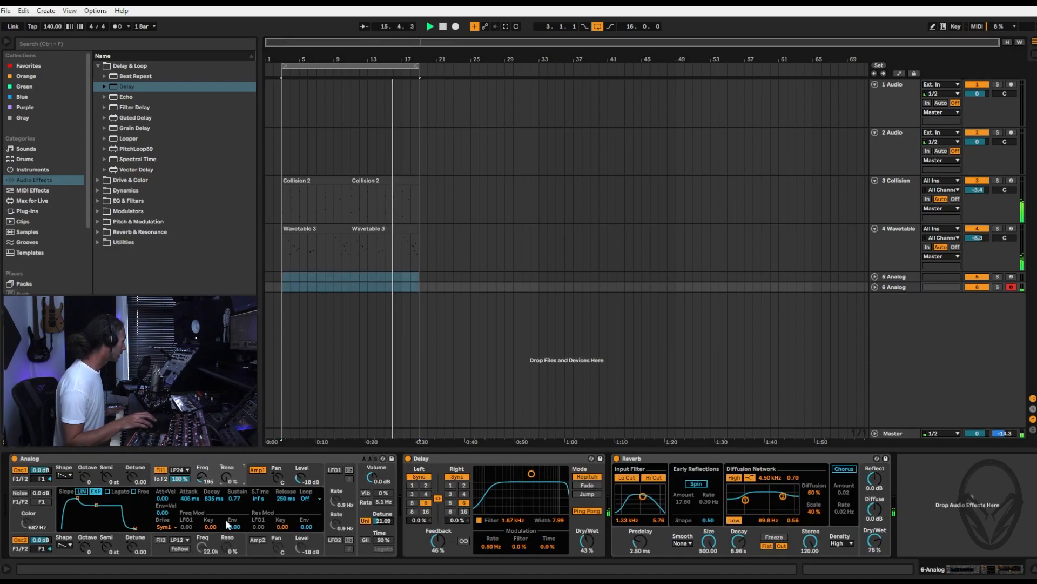
{"action": "left_click_drag", "start_coordinate": [199, 465], "coordinate": [199, 486]}
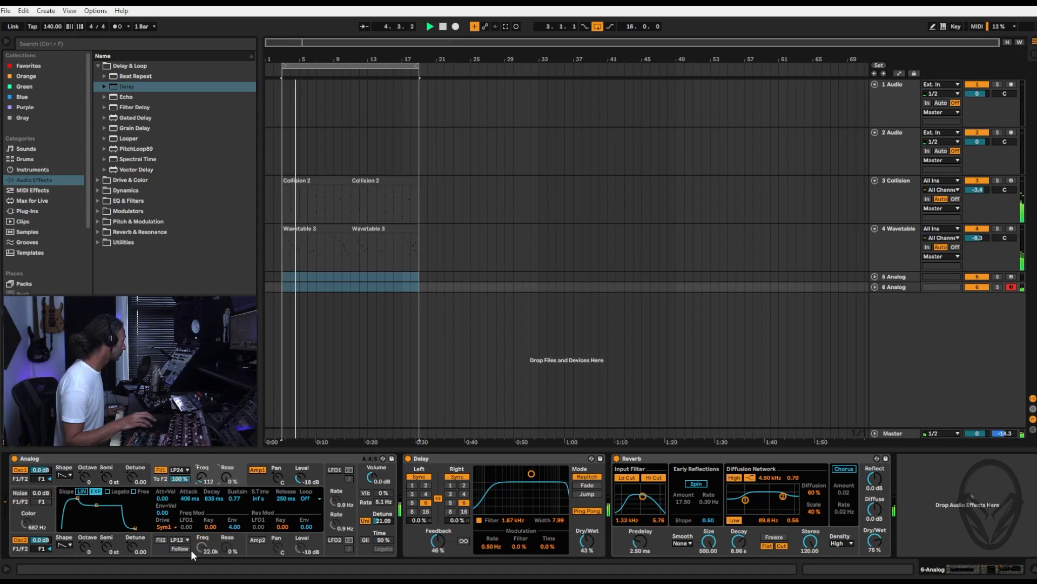
{"action": "left_click", "coordinate": [134, 476]}
{"action": "left_click_drag", "start_coordinate": [134, 476], "coordinate": [136, 480]}
{"action": "left_click_drag", "start_coordinate": [131, 537], "coordinate": [130, 530]}
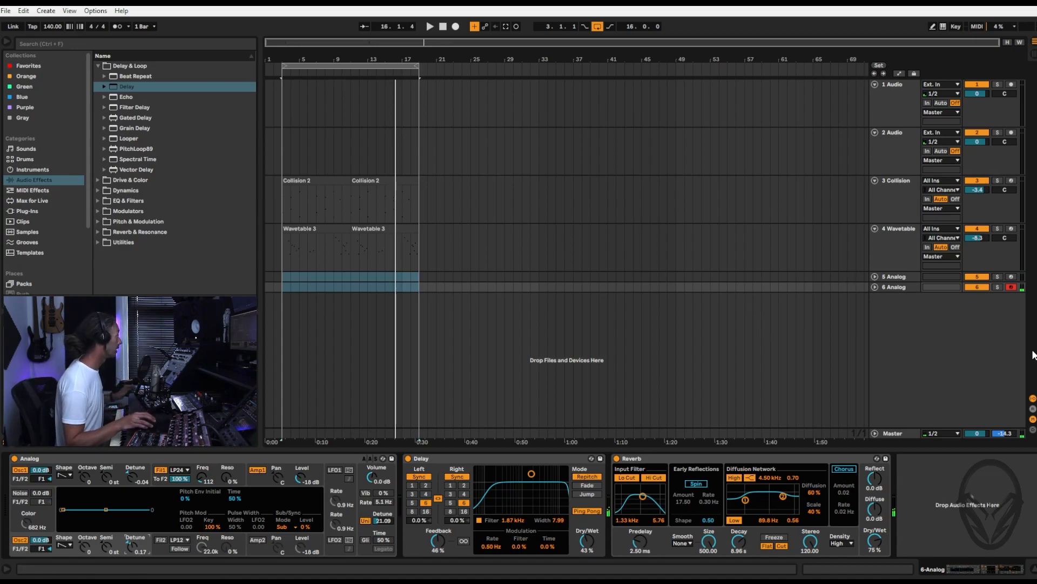
Play along with the loop, then record a take on the 6 Analog track from bar 3 to bar 19.
{"action": "key", "text": "Tab"}
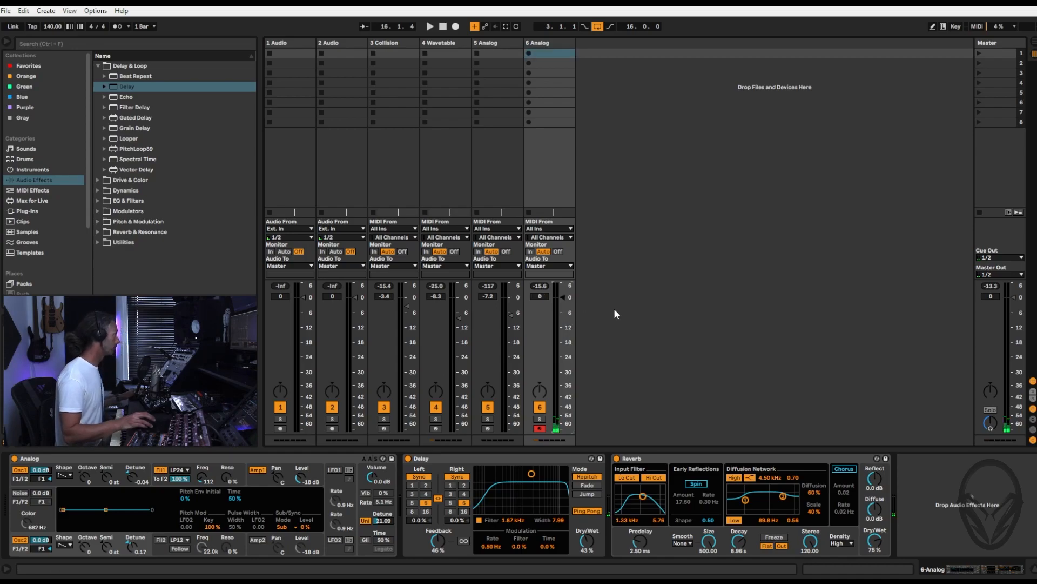
{"action": "key", "text": "space"}
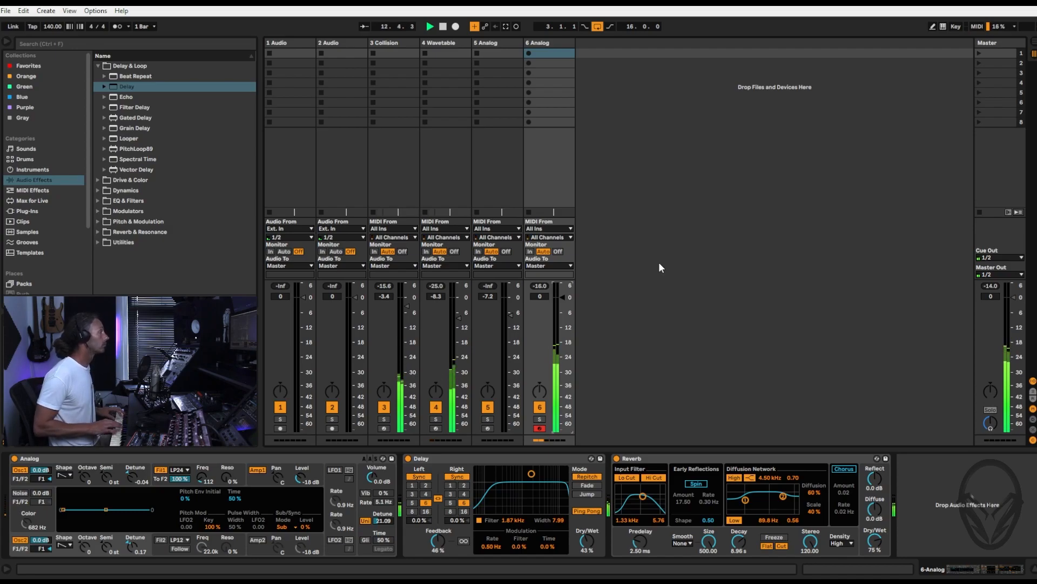
{"action": "key", "text": "Tab"}
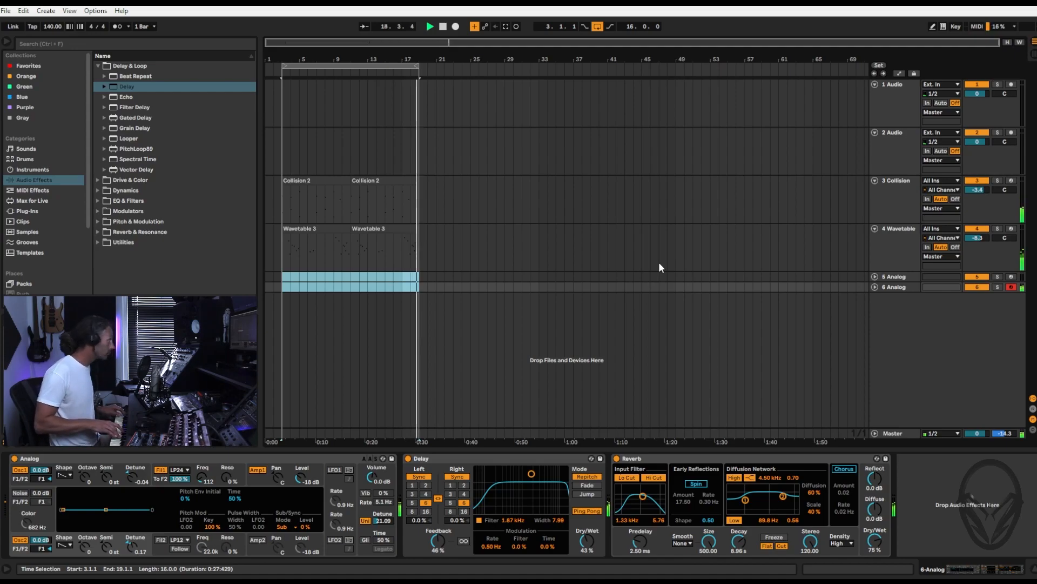
{"action": "key", "text": "F9"}
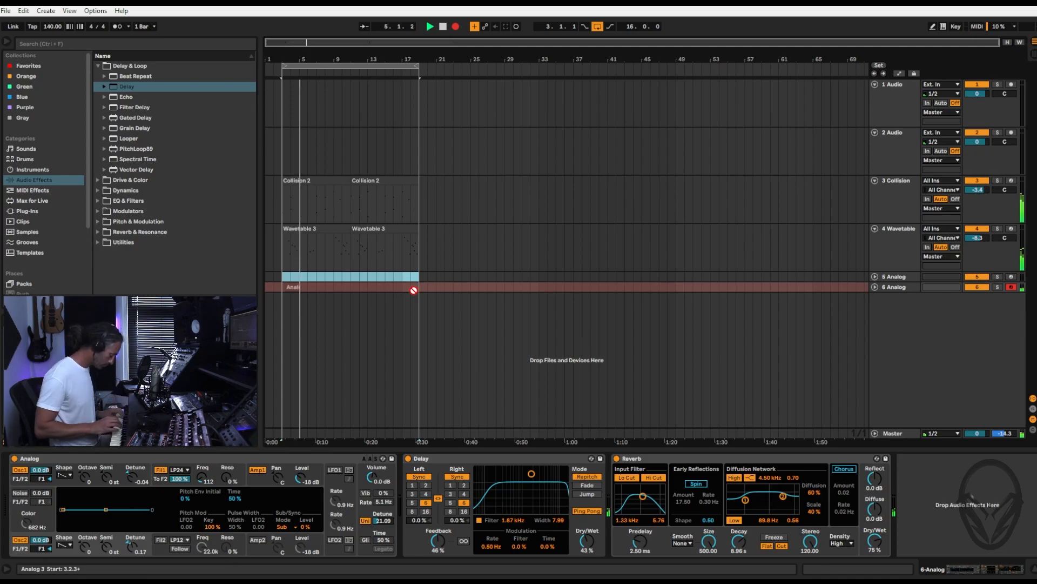
{"action": "key", "text": "F9"}
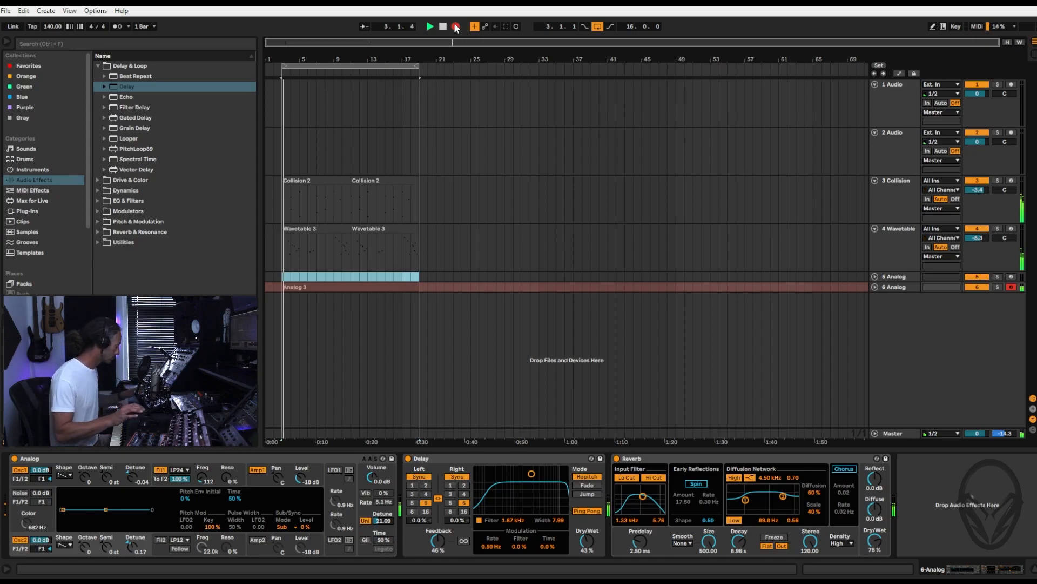
{"action": "left_click", "coordinate": [455, 27]}
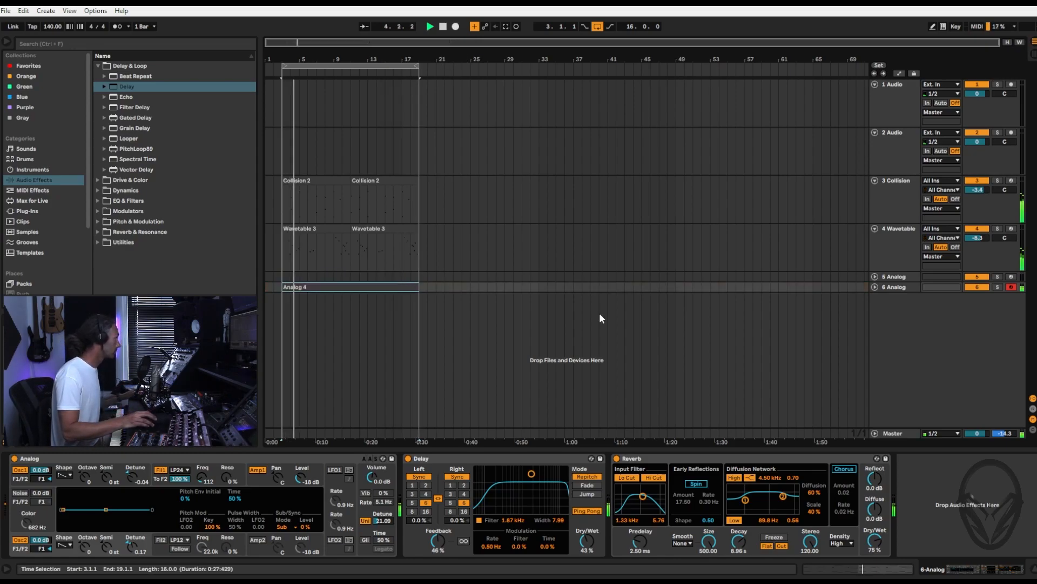
Open the recorded 6 Analog clip, set a fixed 1/8 grid and quantize all its notes.
{"action": "double_click", "coordinate": [374, 288]}
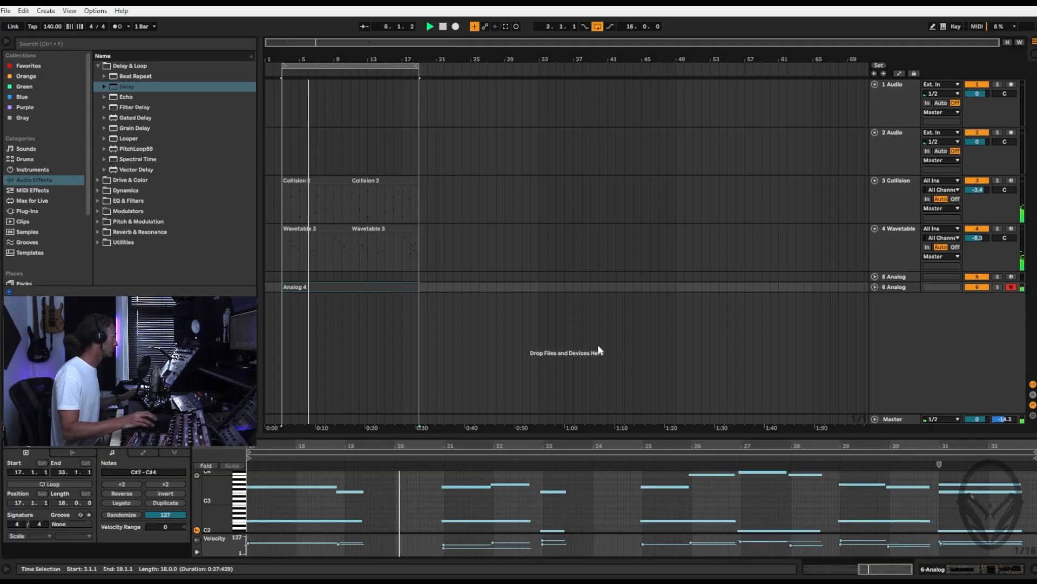
{"action": "right_click", "coordinate": [605, 502]}
{"action": "left_click", "coordinate": [649, 449]}
{"action": "right_click", "coordinate": [619, 513]}
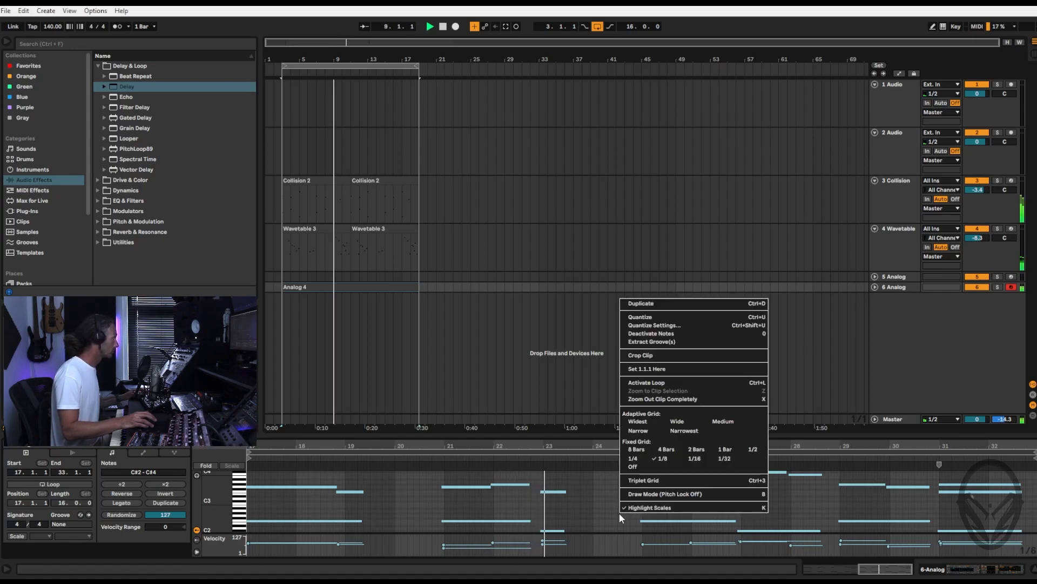
{"action": "left_click", "coordinate": [641, 316]}
{"action": "key", "text": "ctrl+a"}
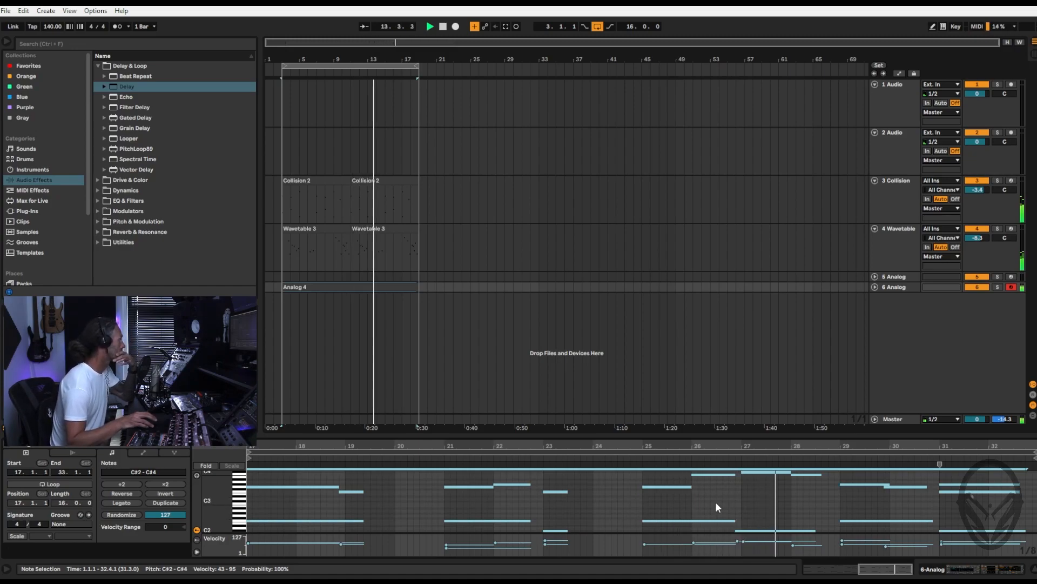
{"action": "left_click", "coordinate": [631, 484]}
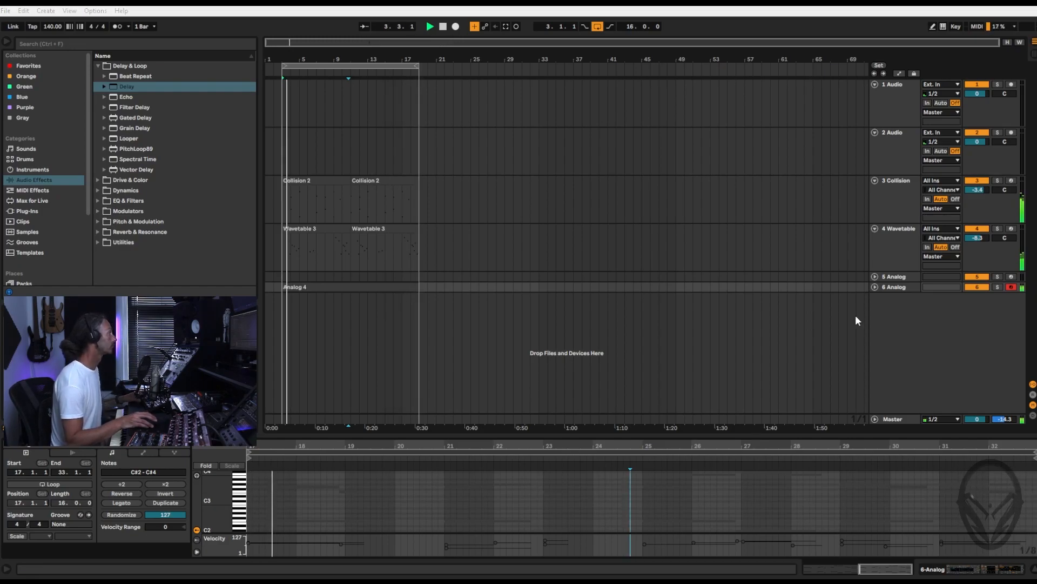
Delete the take on the 6 Analog track and record a new single-note melody over the 16-bar loop.
{"action": "left_click", "coordinate": [352, 286]}
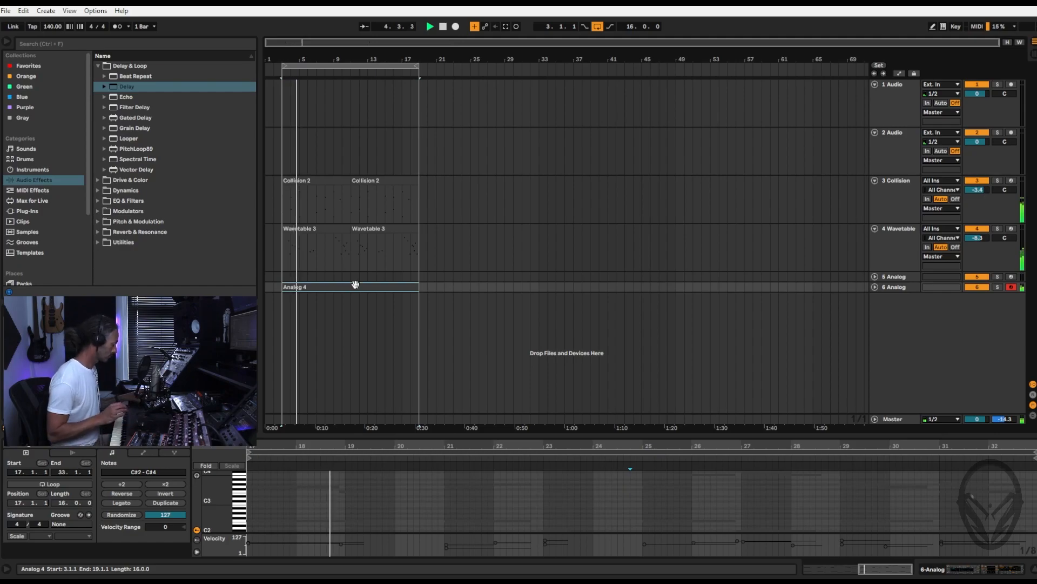
{"action": "key", "text": "Delete"}
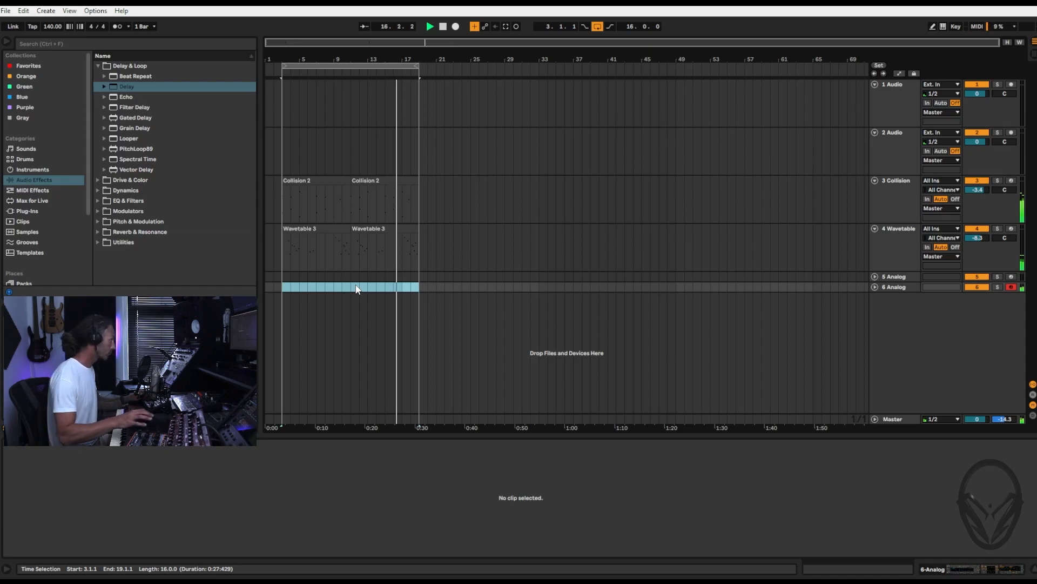
{"action": "key", "text": "F9"}
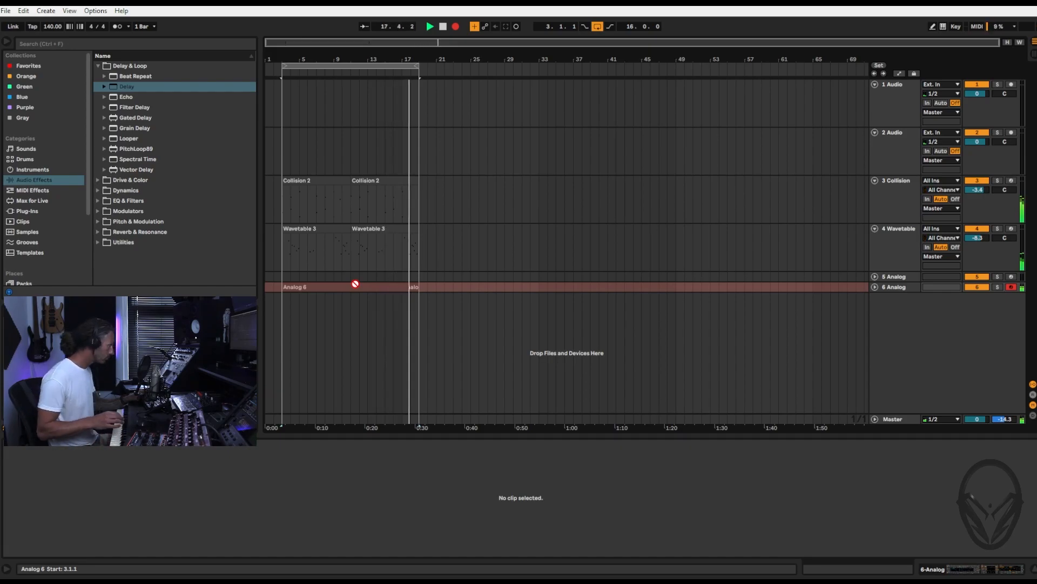
Quantize all notes of the 6 Analog melody clip to a fixed 1/8 grid.
{"action": "left_click", "coordinate": [355, 285]}
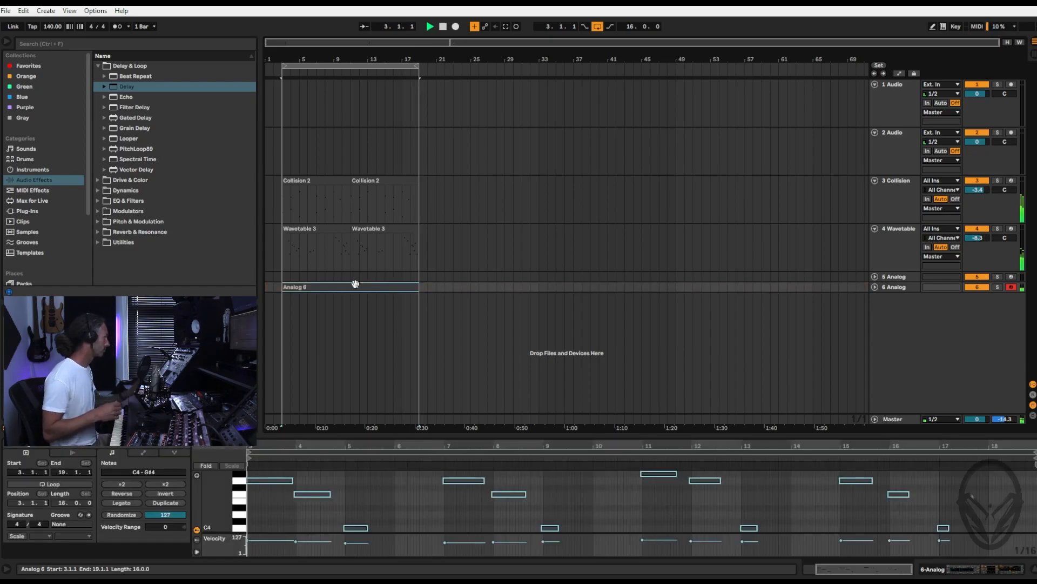
{"action": "right_click", "coordinate": [578, 500]}
{"action": "left_click", "coordinate": [622, 444]}
{"action": "right_click", "coordinate": [607, 508]}
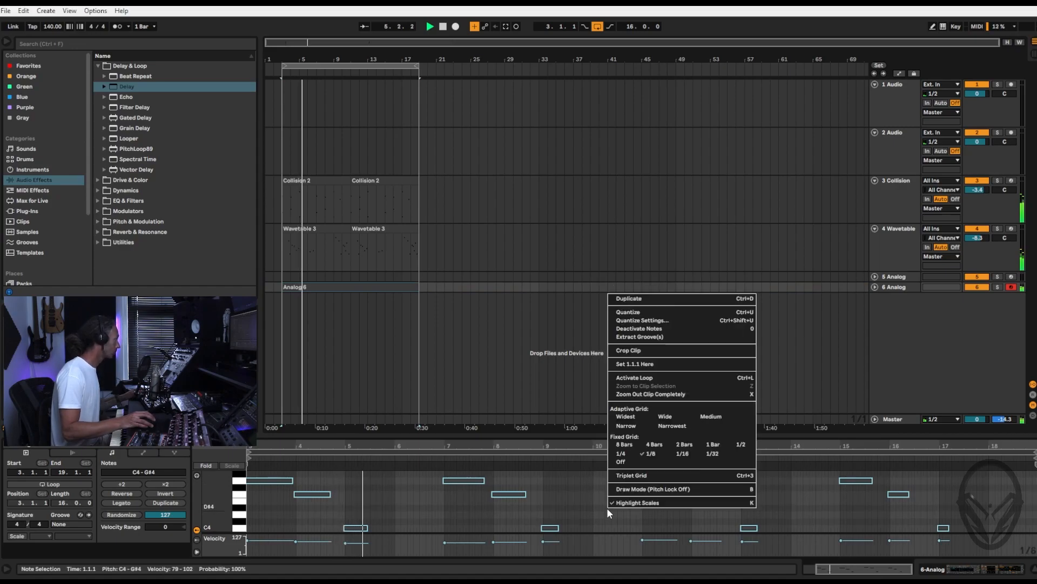
{"action": "left_click", "coordinate": [643, 312]}
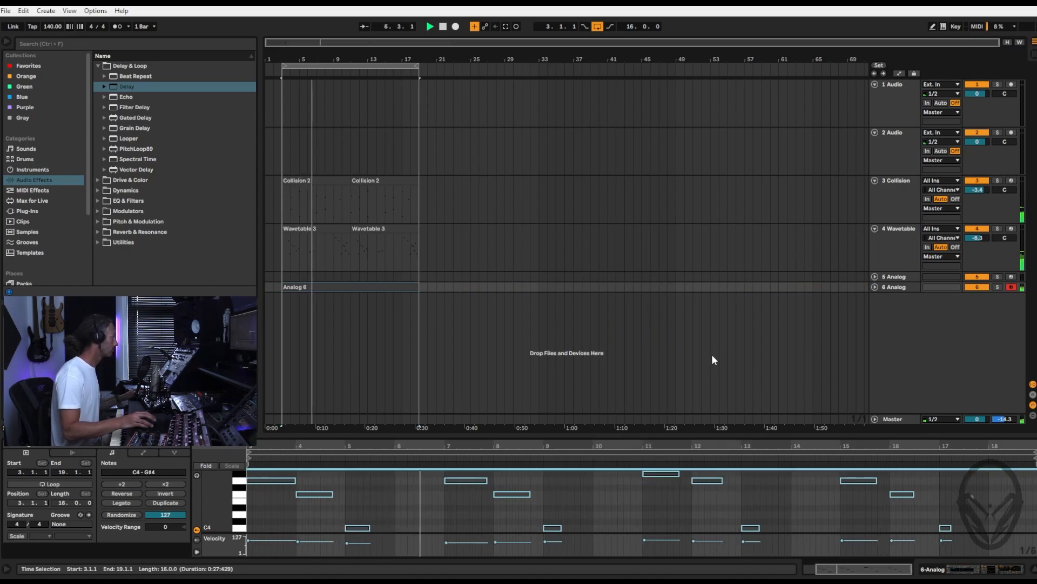
{"action": "left_click", "coordinate": [595, 492]}
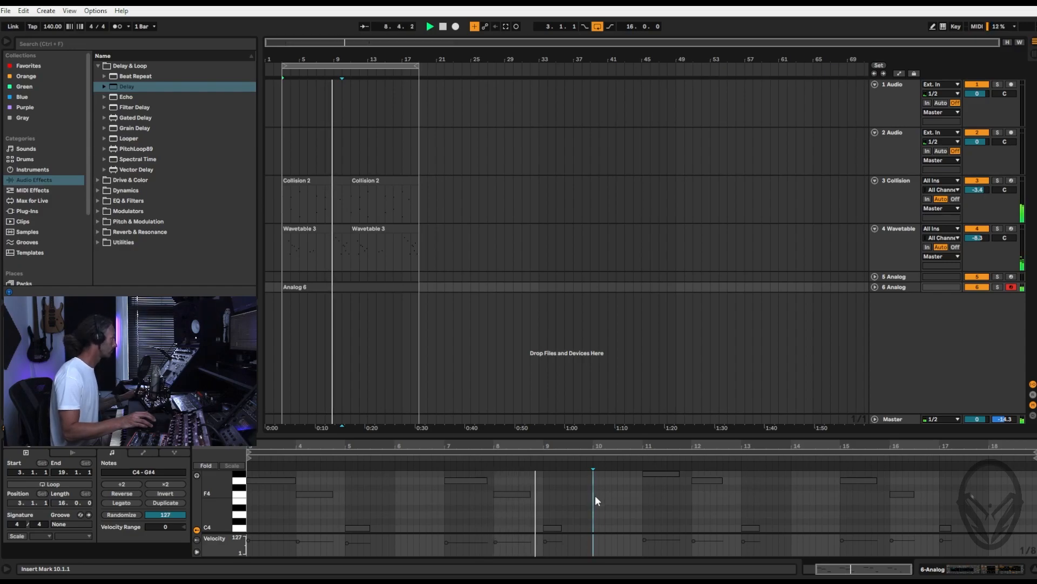
Lower the 6 Analog track's volume to -9.6 dB in the mixer and return to the arrangement.
{"action": "key", "text": "Tab"}
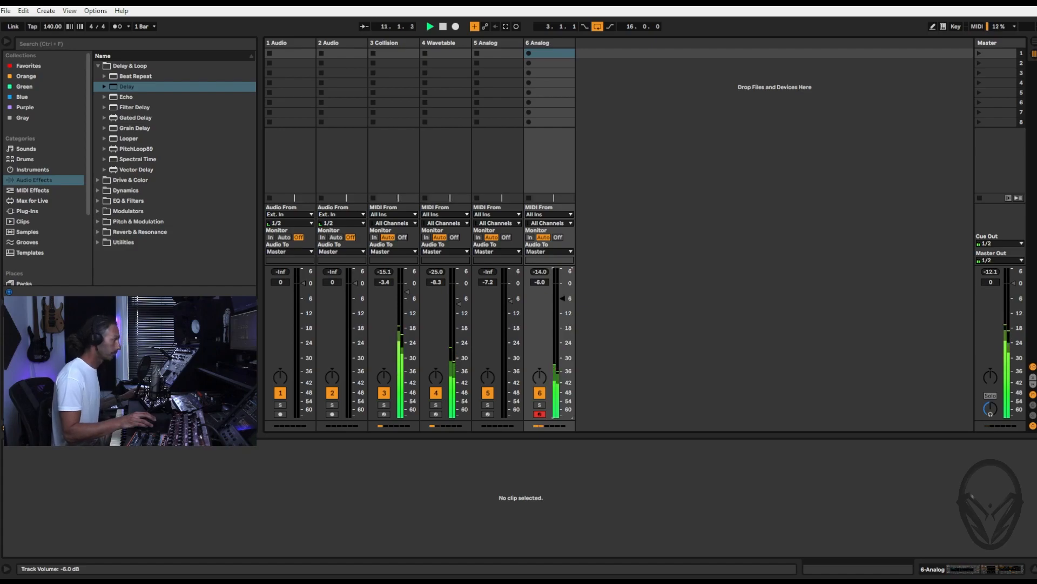
{"action": "key", "text": "Tab"}
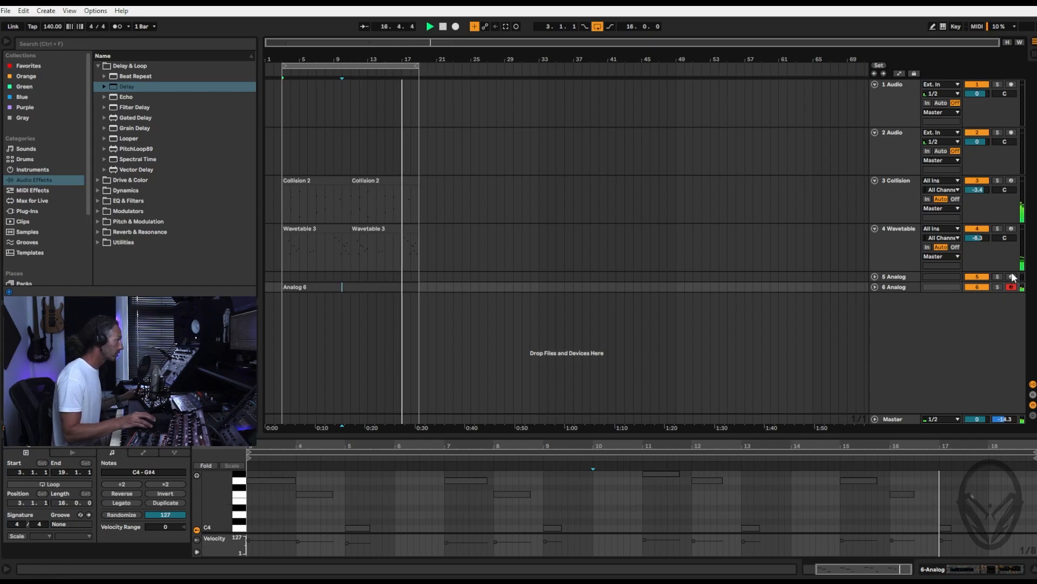
Arm the 5 Analog track for recording and open its Analog and Reverb devices in the mixer view.
{"action": "left_click", "coordinate": [907, 277]}
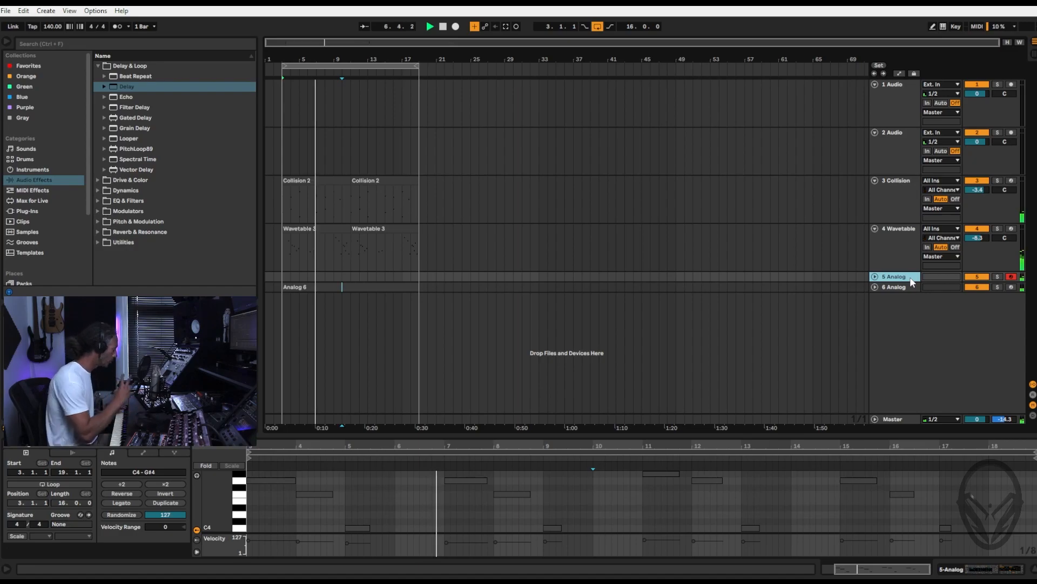
{"action": "key", "text": "Tab"}
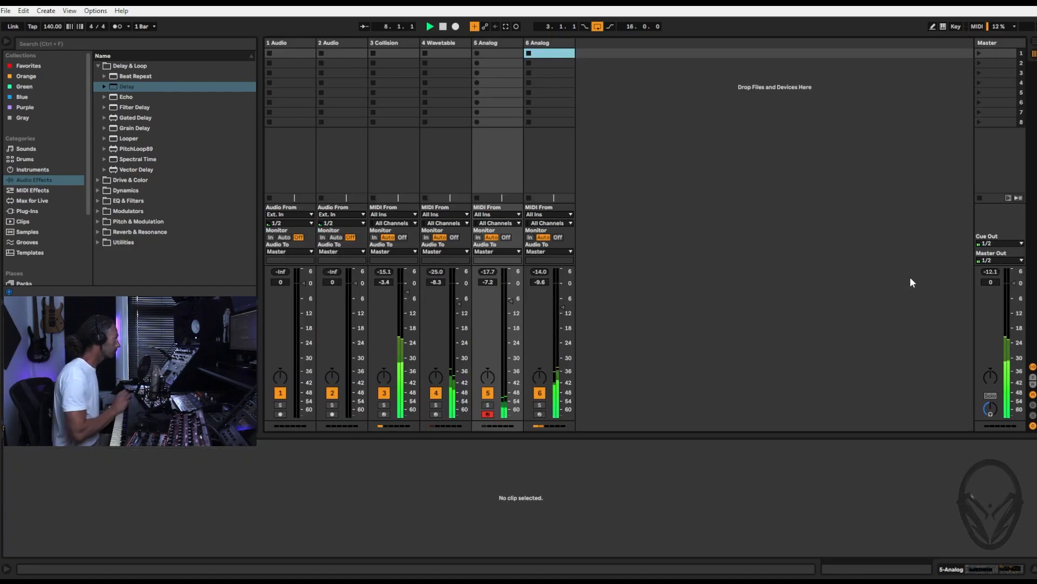
{"action": "left_click", "coordinate": [508, 43]}
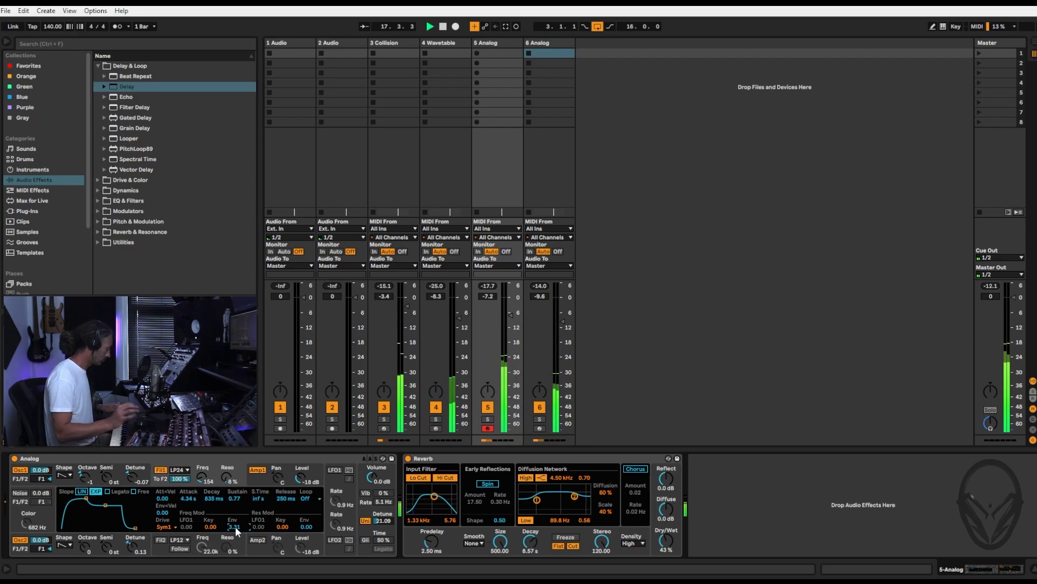
{"action": "key", "text": "Tab"}
{"action": "key", "text": "F9"}
{"action": "key", "text": "space"}
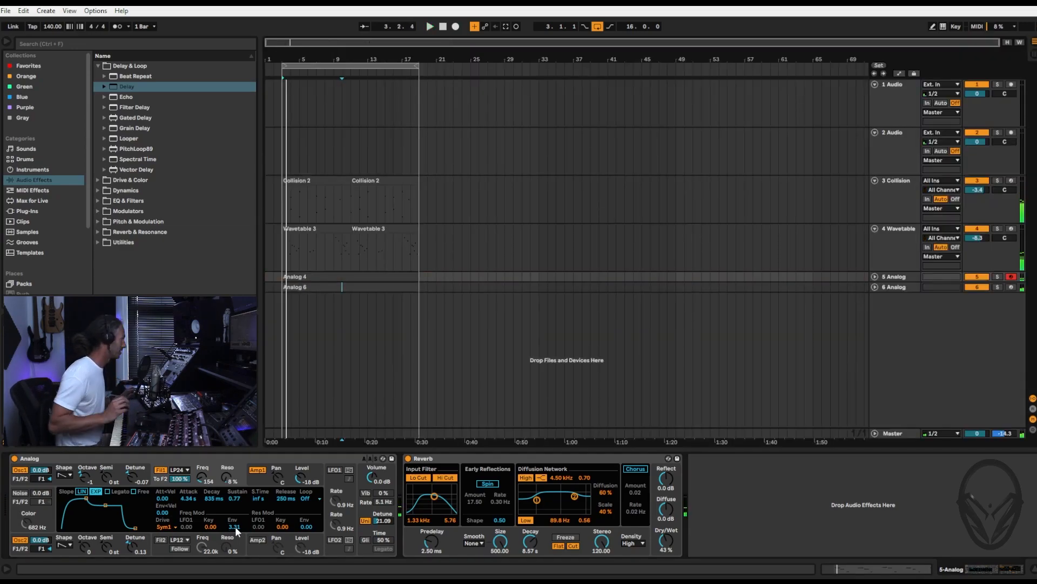
{"action": "left_click", "coordinate": [357, 274]}
{"action": "key", "text": "Delete"}
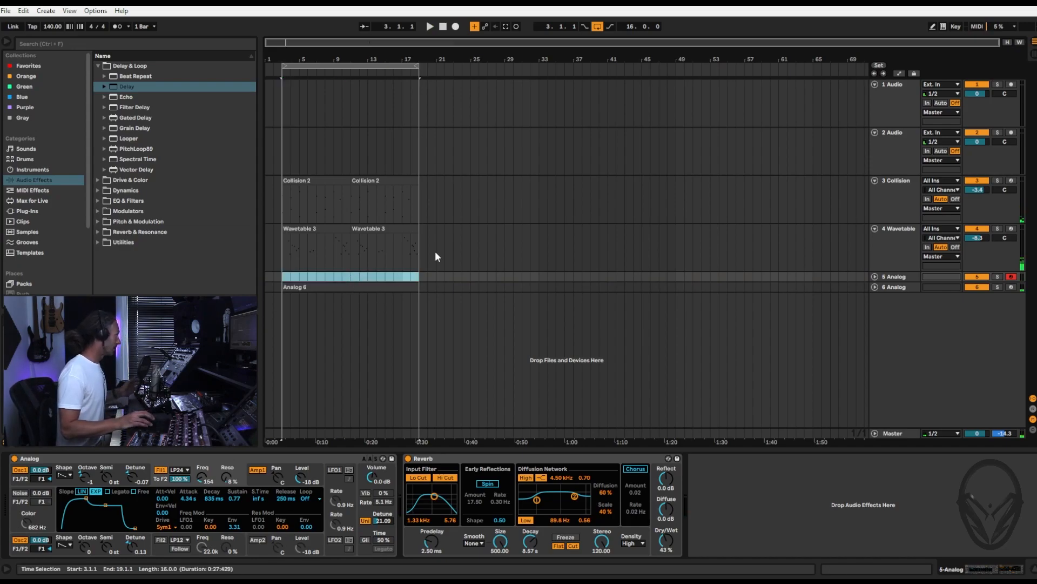
Record a low single-note part on the 5 Analog track over the 16-bar loop.
{"action": "left_click", "coordinate": [458, 26]}
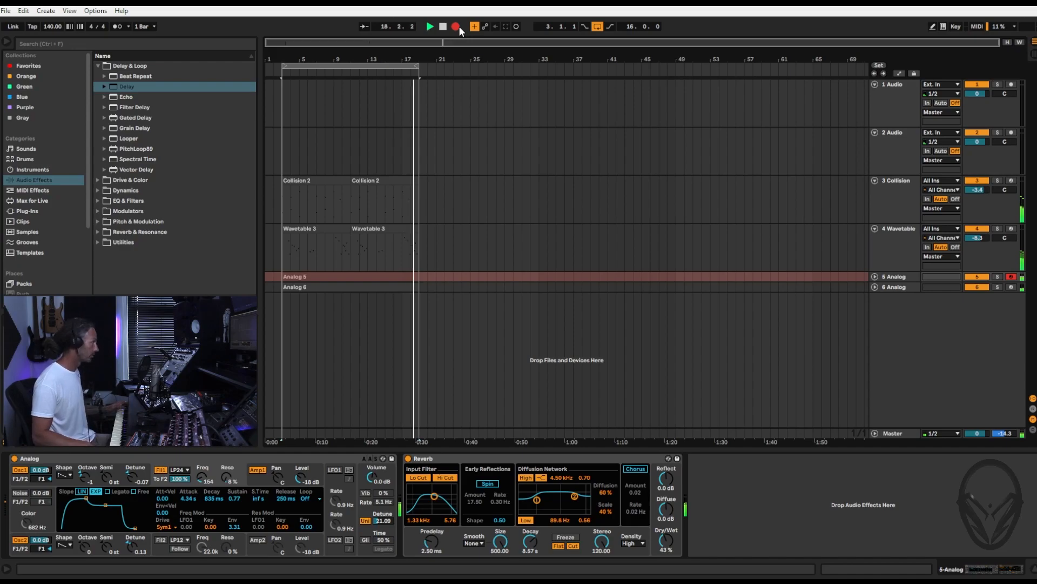
{"action": "left_click", "coordinate": [456, 26]}
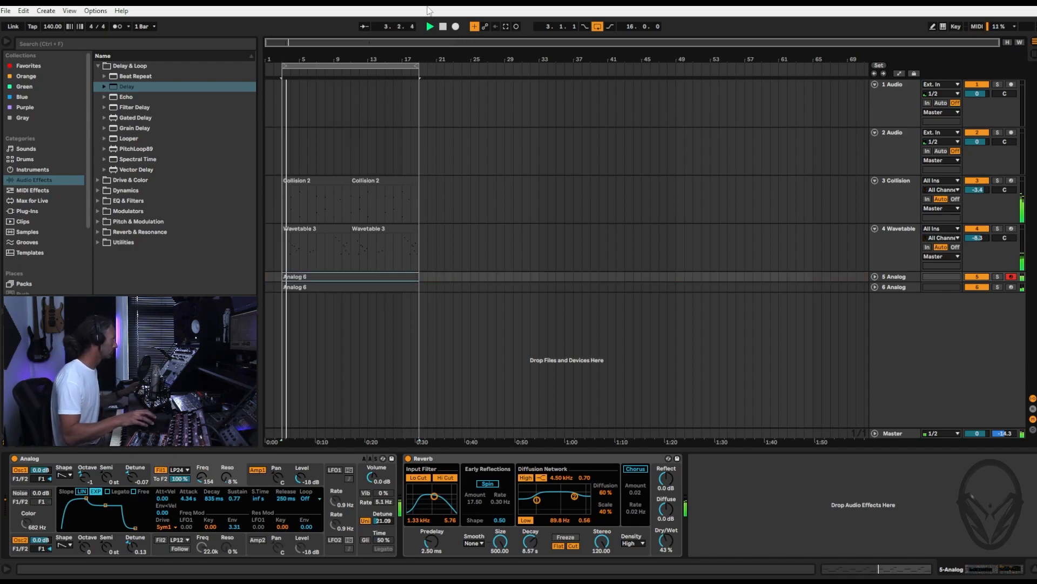
Quantize all notes of the 5 Analog clip to a fixed 1/8 grid and trim the F1 note at bar 21 to one bar.
{"action": "double_click", "coordinate": [323, 283]}
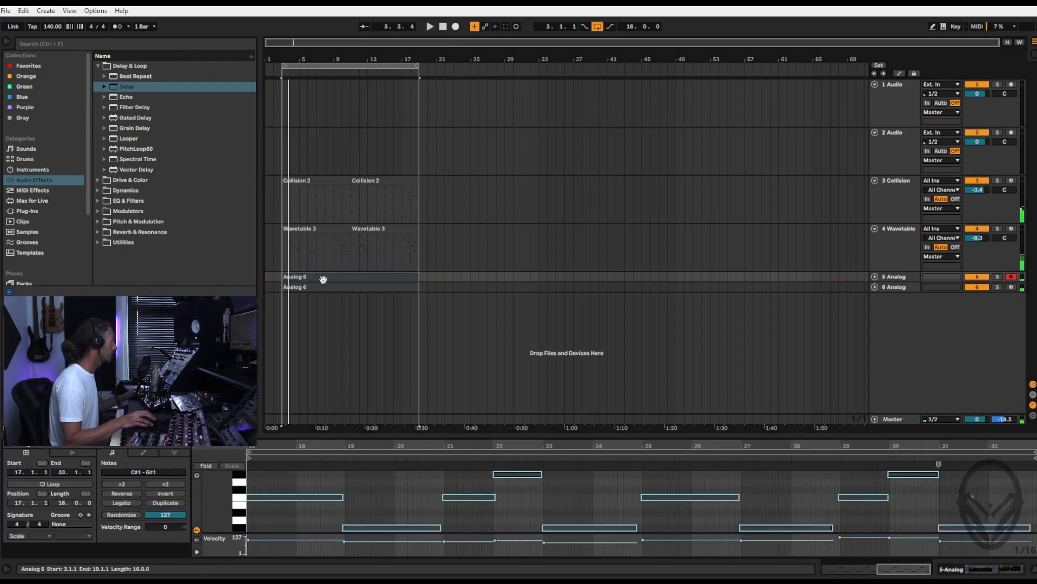
{"action": "right_click", "coordinate": [603, 492]}
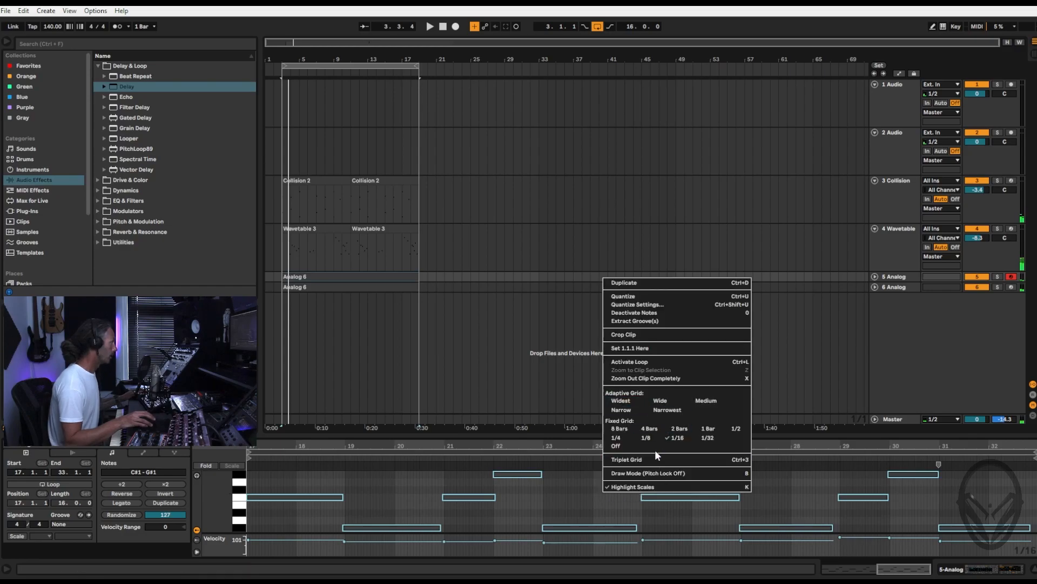
{"action": "left_click", "coordinate": [654, 438]}
{"action": "right_click", "coordinate": [591, 506]}
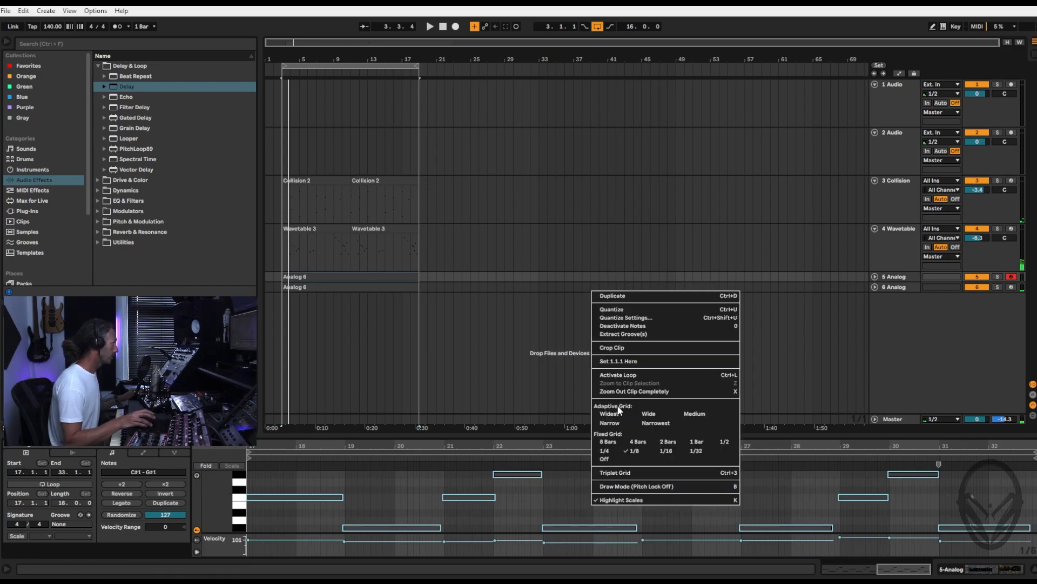
{"action": "left_click", "coordinate": [621, 310]}
{"action": "left_click", "coordinate": [604, 489]}
{"action": "key", "text": "space"}
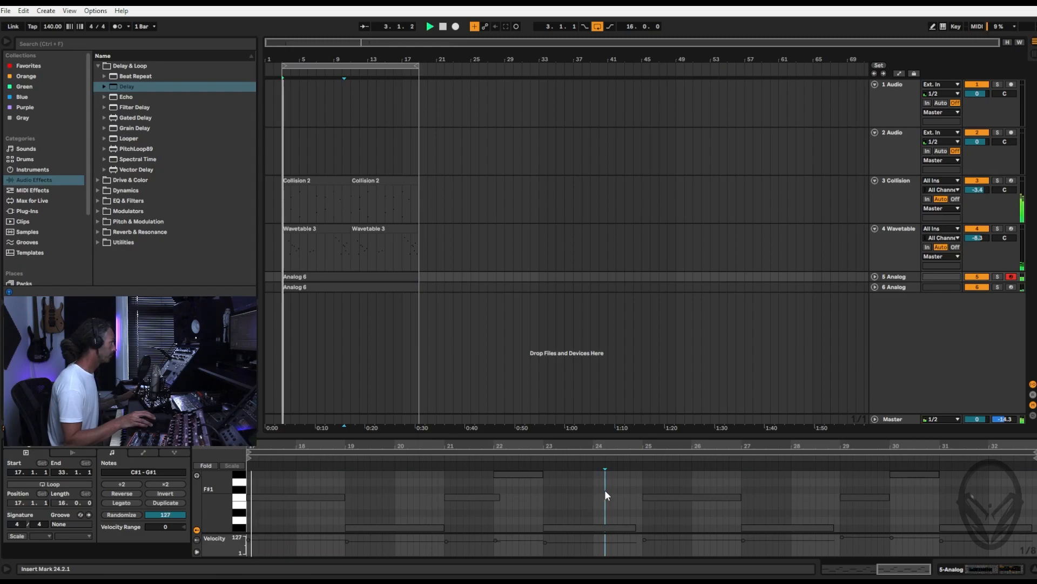
{"action": "left_click_drag", "start_coordinate": [499, 498], "coordinate": [495, 499]}
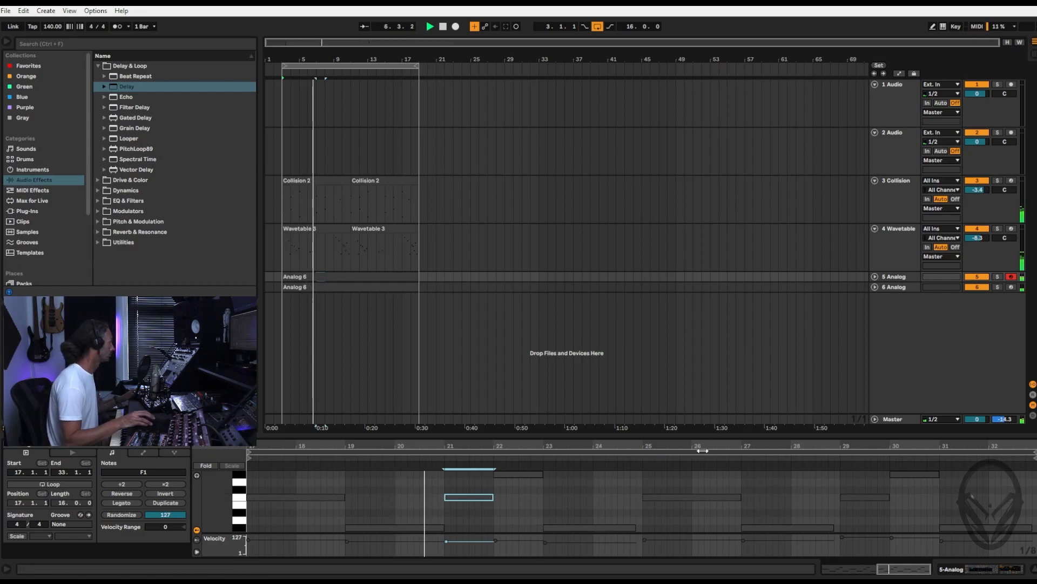
Solo the 5 Analog and 6 Analog tracks together during loop playback.
{"action": "left_click", "coordinate": [897, 276]}
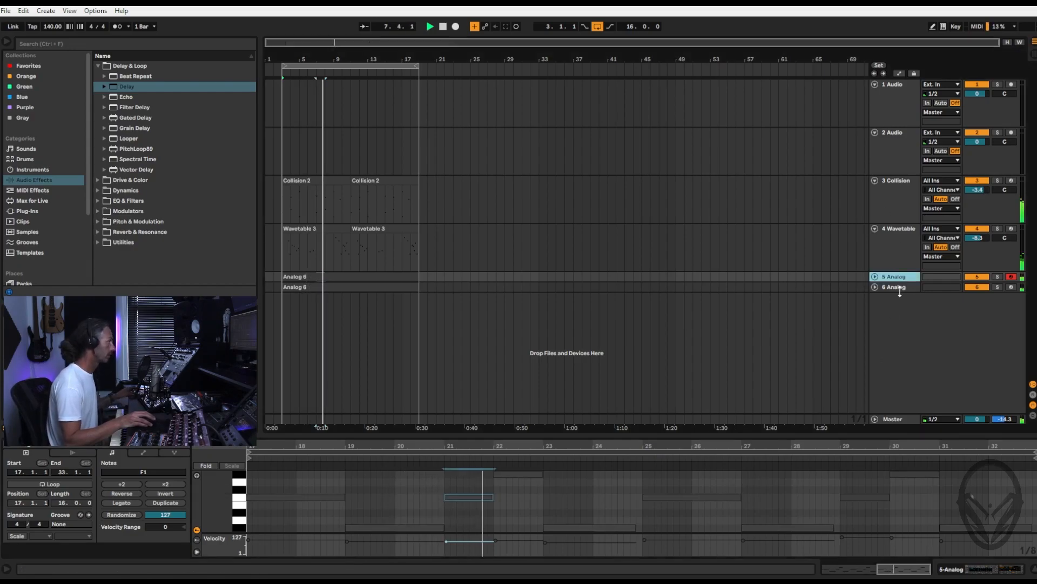
{"action": "left_click", "coordinate": [900, 287]}
{"action": "left_click", "coordinate": [876, 275], "text": "shift"}
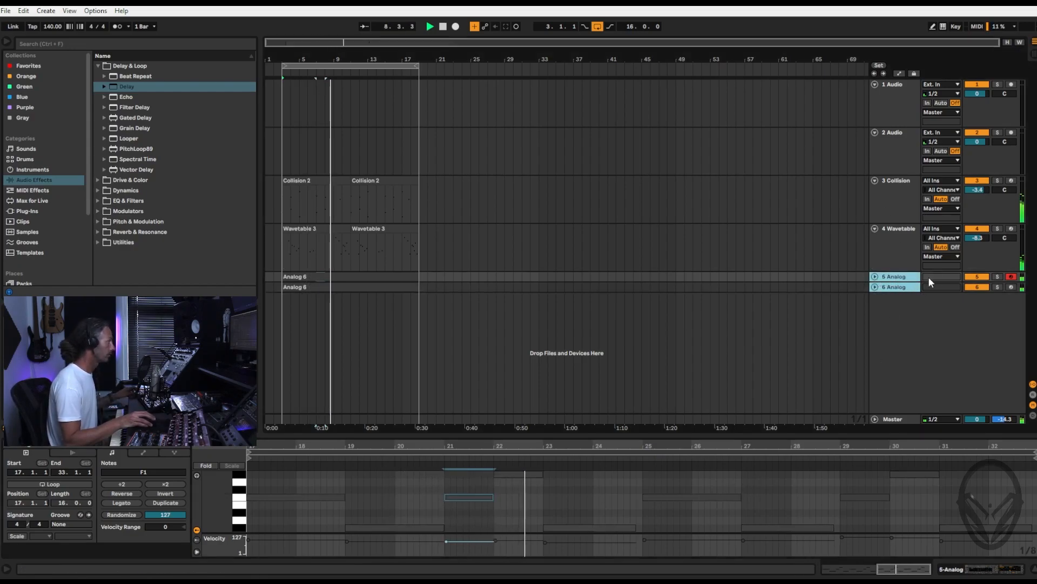
{"action": "left_click", "coordinate": [998, 277]}
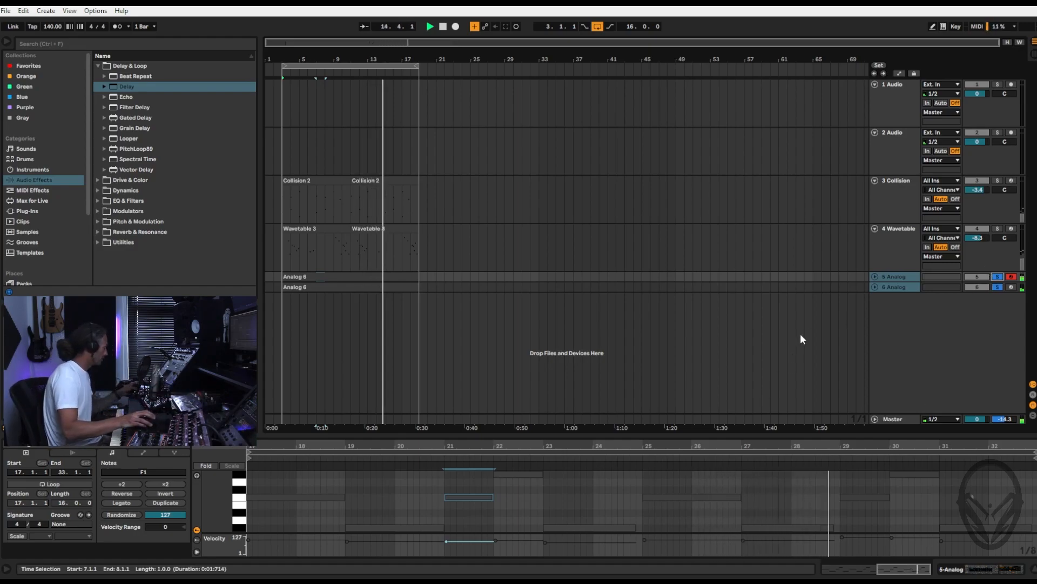
Open the 5 Analog devices in the mixer view and set filter 1's envelope attack to 5 ms and its frequency to 82 Hz.
{"action": "key", "text": "Tab"}
{"action": "left_click", "coordinate": [491, 45]}
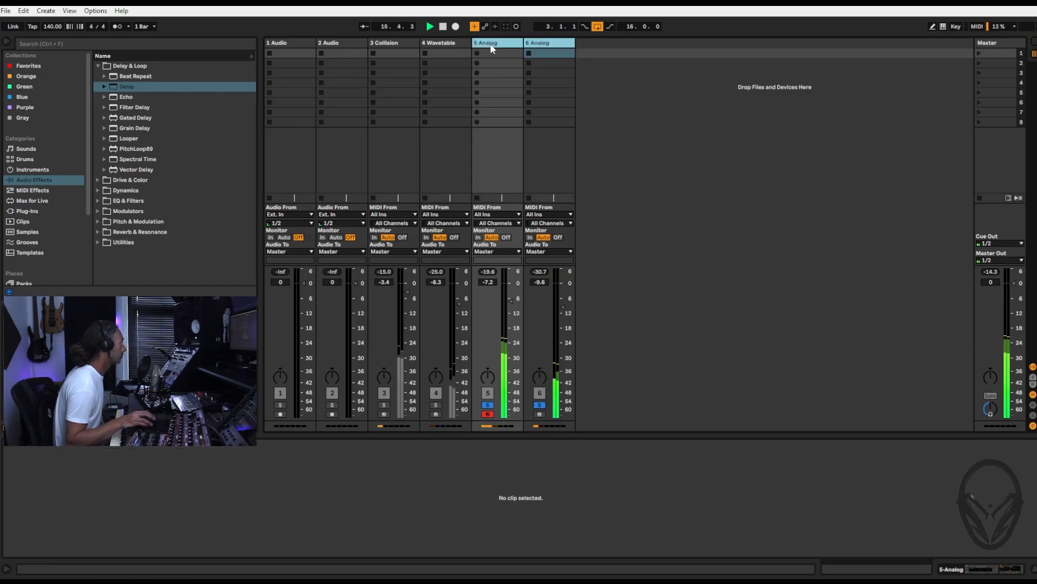
{"action": "left_click", "coordinate": [491, 44]}
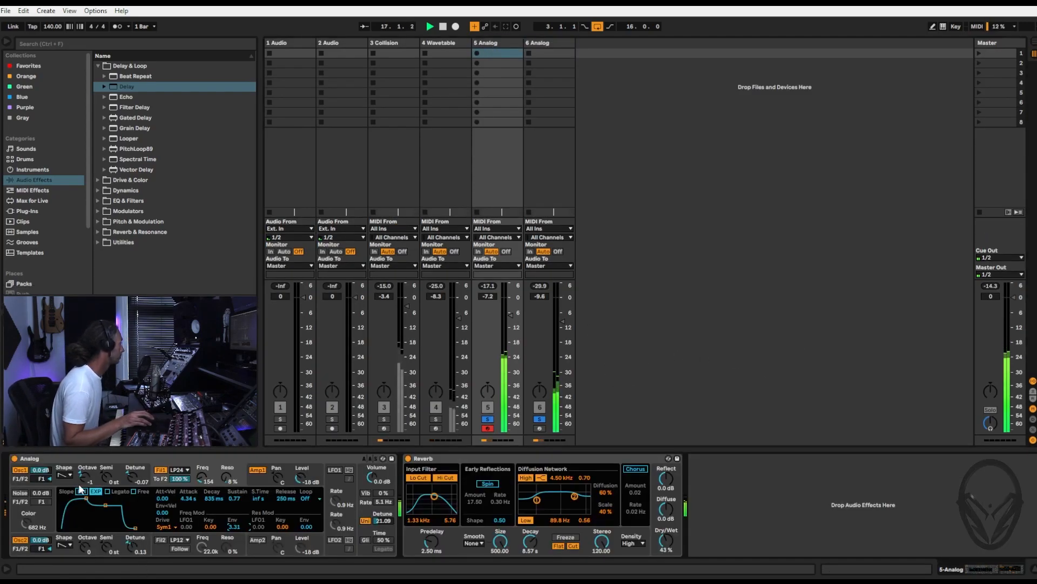
{"action": "left_click_drag", "start_coordinate": [188, 497], "coordinate": [188, 543]}
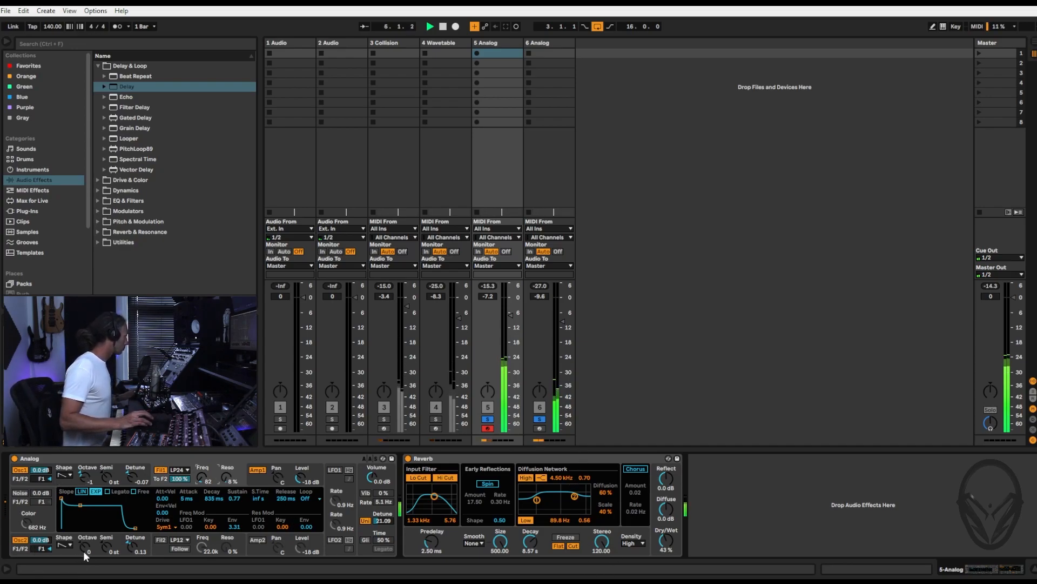
Set oscillator 2's octave to -1 and oscillator 1's detune to -0.15 on the 5 Analog synth.
{"action": "left_click_drag", "start_coordinate": [83, 549], "coordinate": [83, 559]}
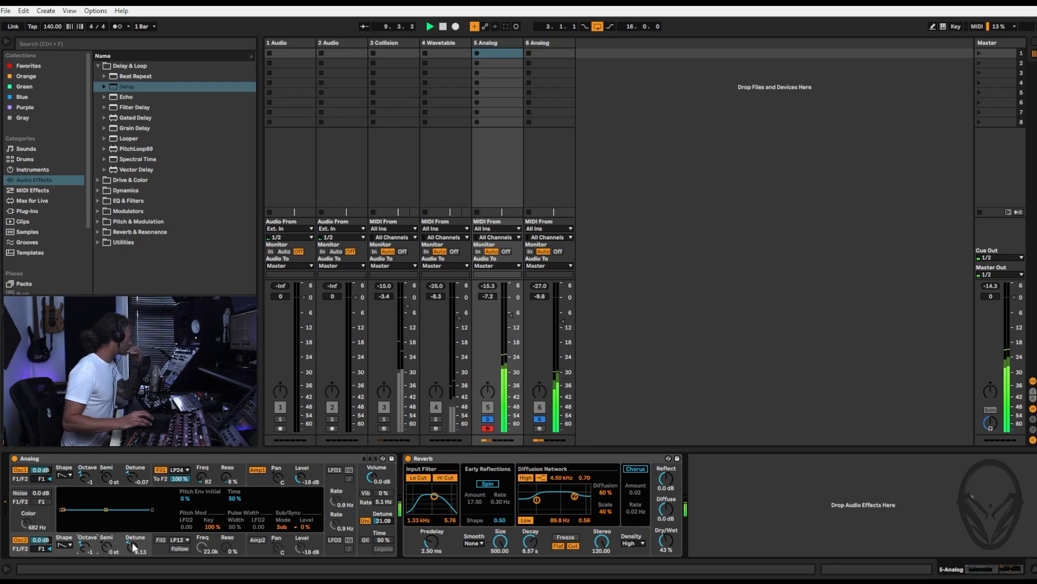
{"action": "left_click", "coordinate": [132, 476]}
{"action": "left_click_drag", "start_coordinate": [132, 478], "coordinate": [131, 482]}
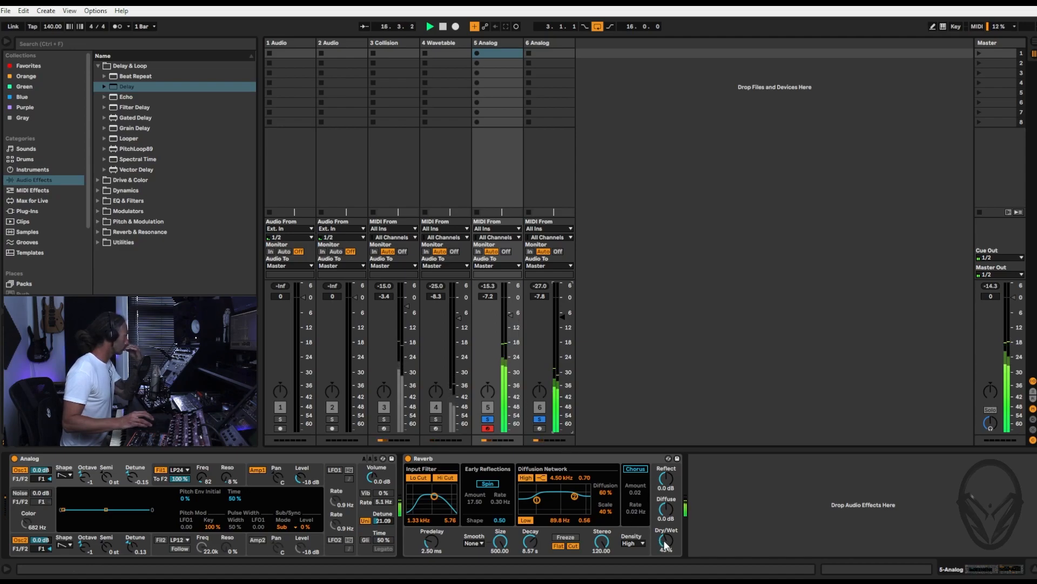
Set 5 Analog's Reverb Dry/Wet to 49% and filter 1 to 181 Hz, 19% resonance and 1.83 envelope modulation.
{"action": "left_click_drag", "start_coordinate": [664, 540], "coordinate": [665, 537]}
{"action": "left_click_drag", "start_coordinate": [202, 475], "coordinate": [202, 483]}
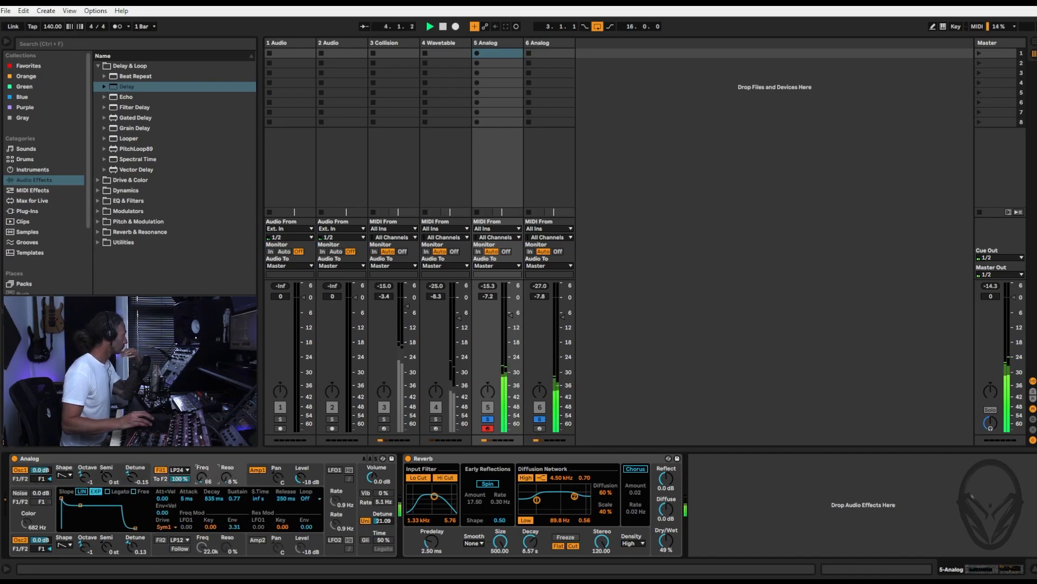
{"action": "left_click_drag", "start_coordinate": [225, 487], "coordinate": [225, 479]}
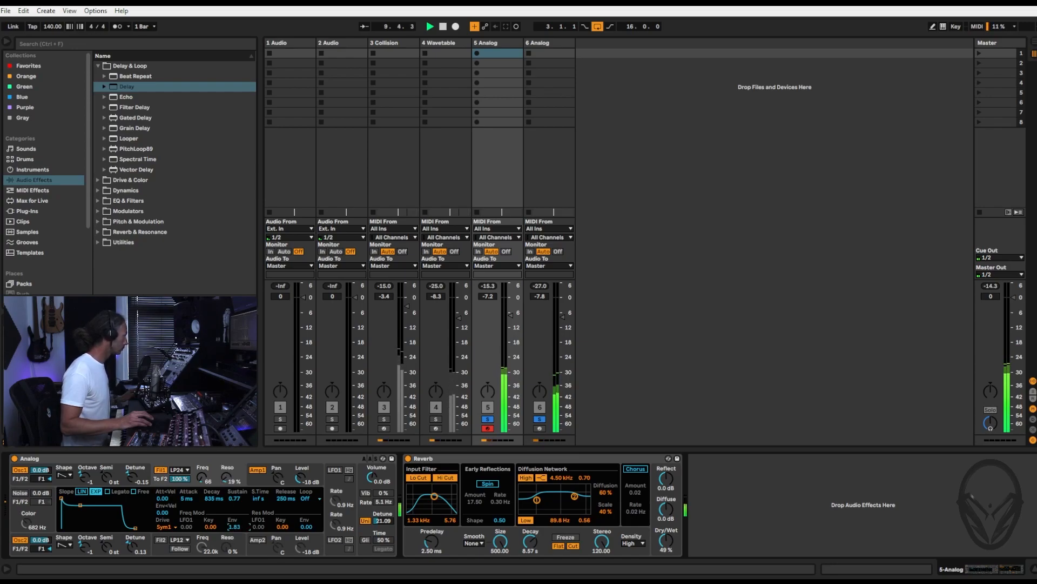
{"action": "left_click_drag", "start_coordinate": [201, 478], "coordinate": [201, 475]}
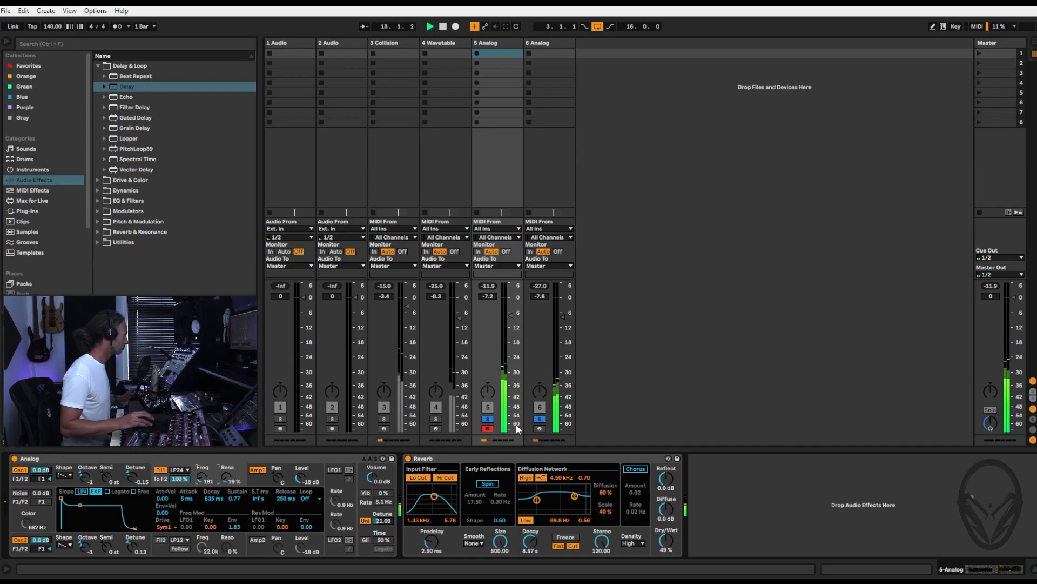
Clear the solos on both Analog tracks and raise the 6 Analog track's volume to -5.2 dB.
{"action": "left_click", "coordinate": [541, 419]}
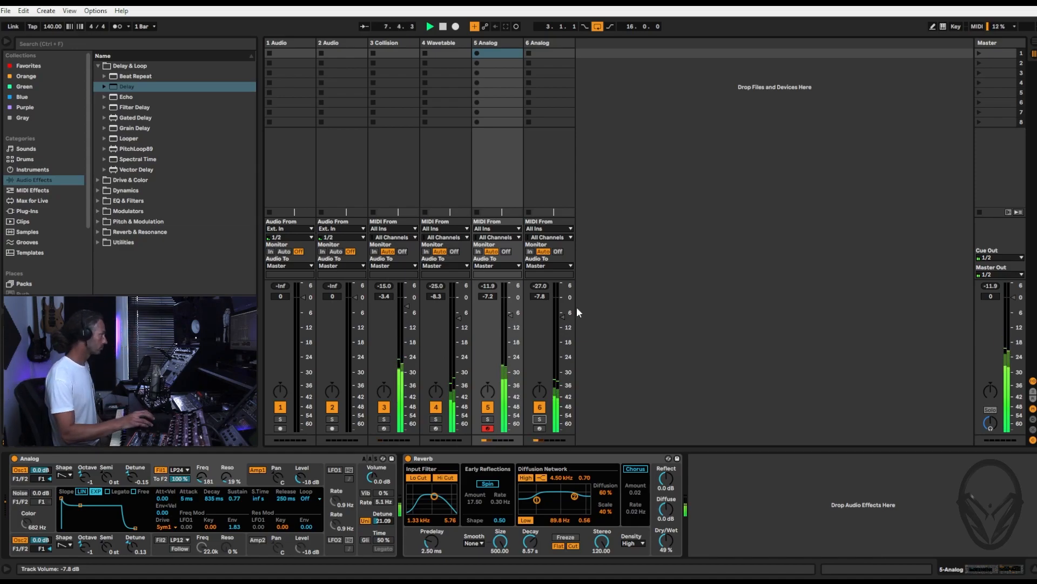
{"action": "left_click_drag", "start_coordinate": [563, 312], "coordinate": [562, 313]}
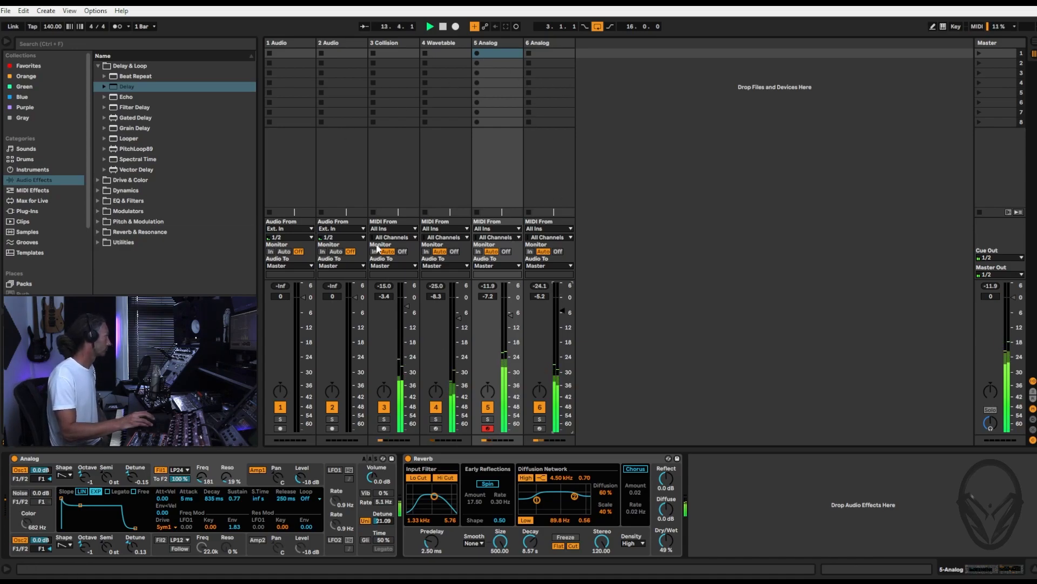
List the instruments in the browser and set 5 Analog's amp envelope to 1.11 s decay, 0.77 sustain and 1.33 s release.
{"action": "left_click", "coordinate": [27, 170]}
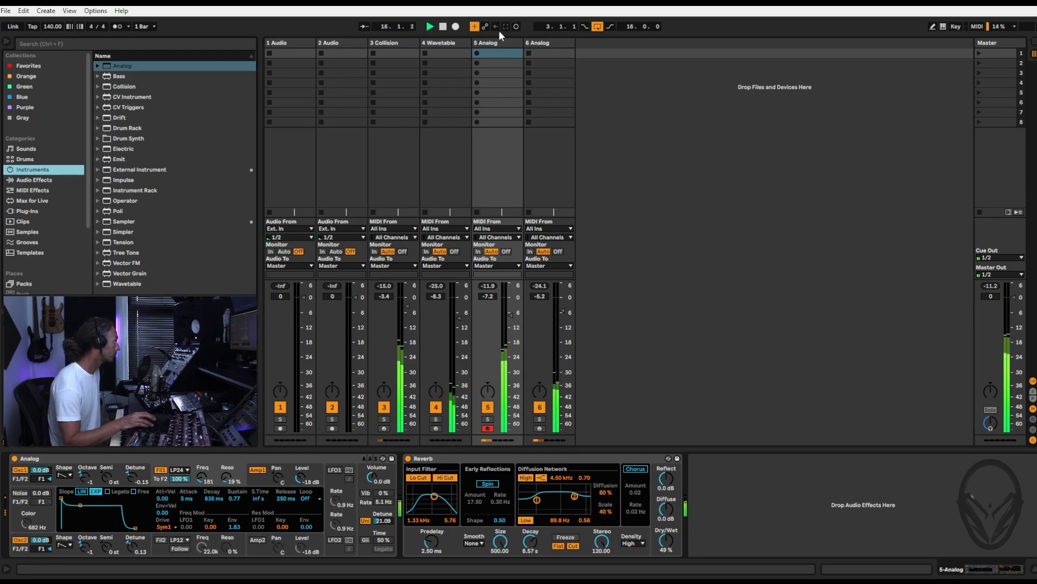
{"action": "left_click", "coordinate": [491, 42]}
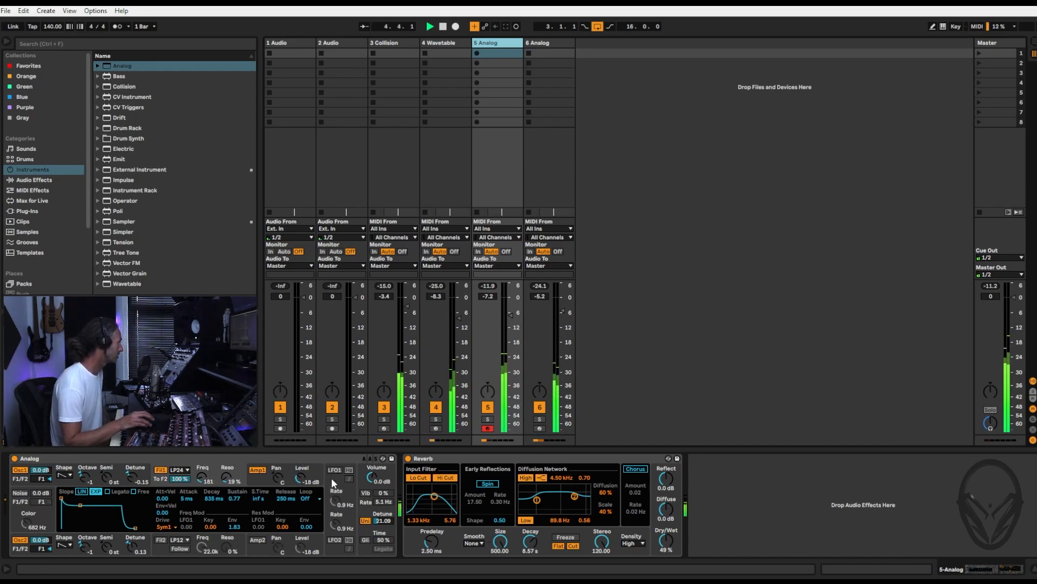
{"action": "left_click", "coordinate": [296, 459]}
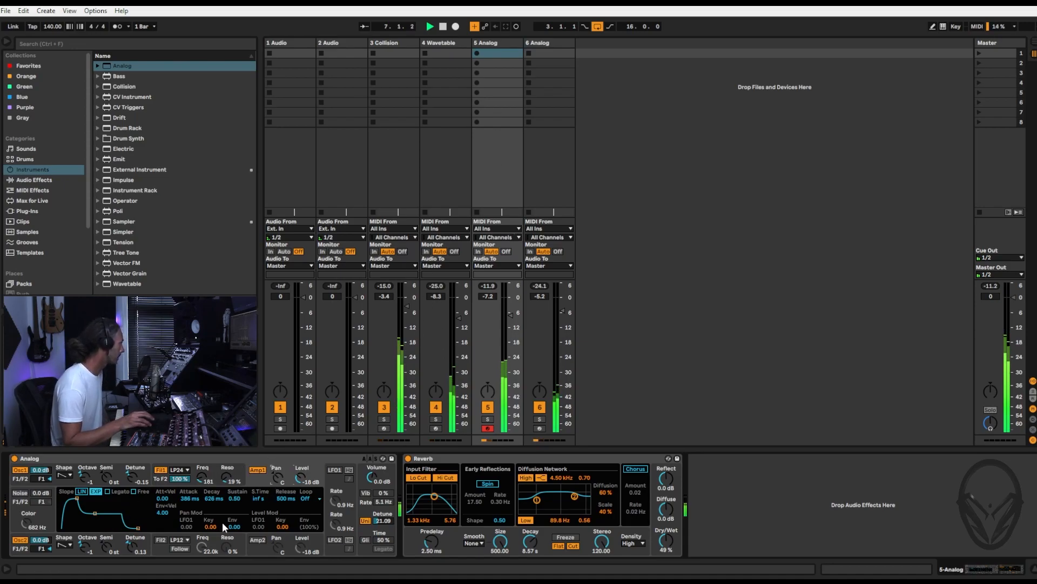
{"action": "left_click_drag", "start_coordinate": [97, 511], "coordinate": [98, 505]}
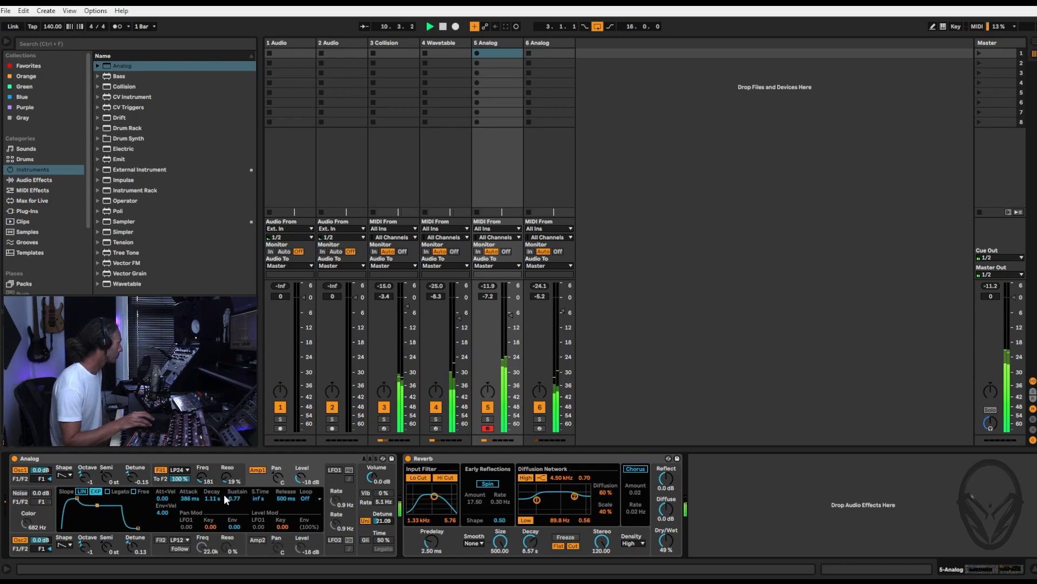
{"action": "left_click_drag", "start_coordinate": [290, 497], "coordinate": [291, 482]}
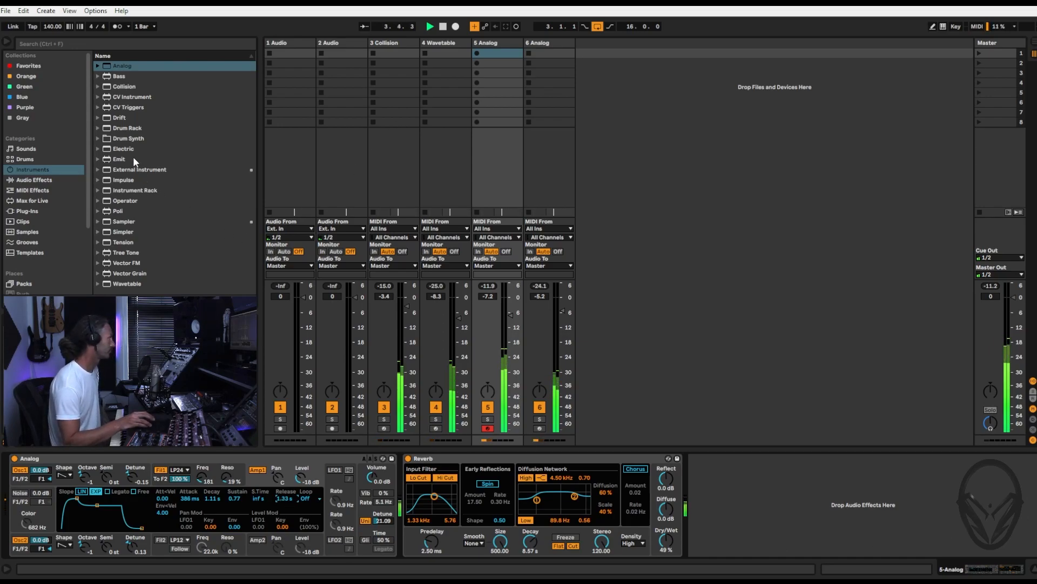
Create a new Analog instrument track and copy the Delay and Reverb from the 6 Analog track onto it.
{"action": "left_click_drag", "start_coordinate": [125, 65], "coordinate": [738, 182]}
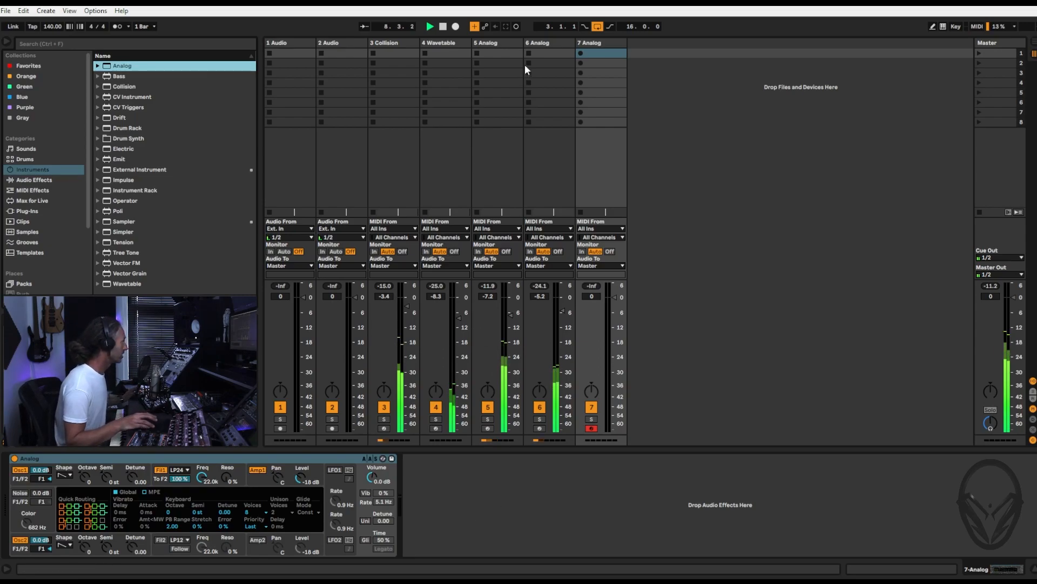
{"action": "left_click", "coordinate": [542, 42]}
{"action": "left_click", "coordinate": [468, 455]}
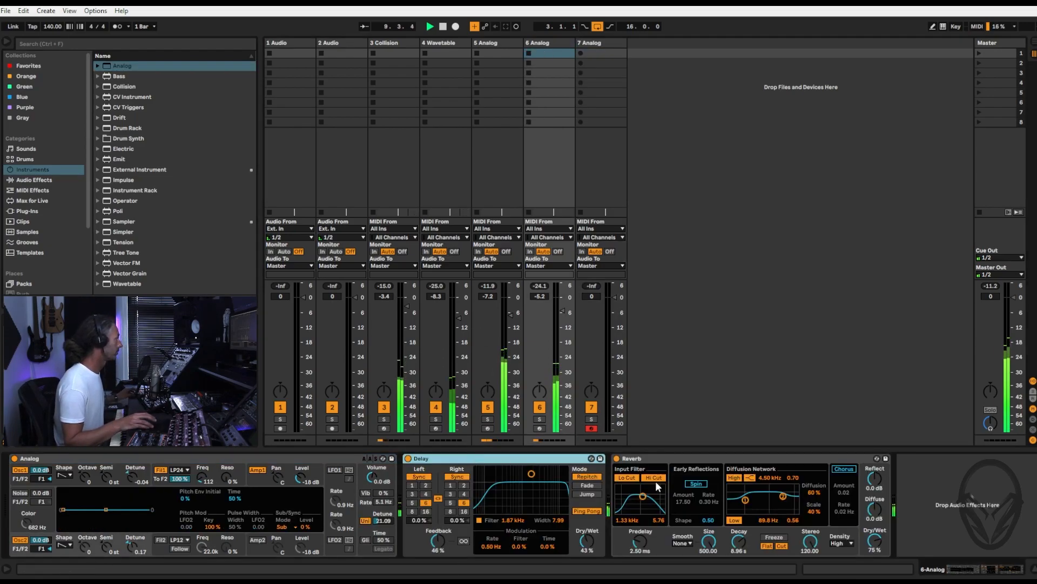
{"action": "left_click", "coordinate": [648, 460], "text": "shift"}
{"action": "left_click_drag", "start_coordinate": [648, 460], "coordinate": [527, 529]}
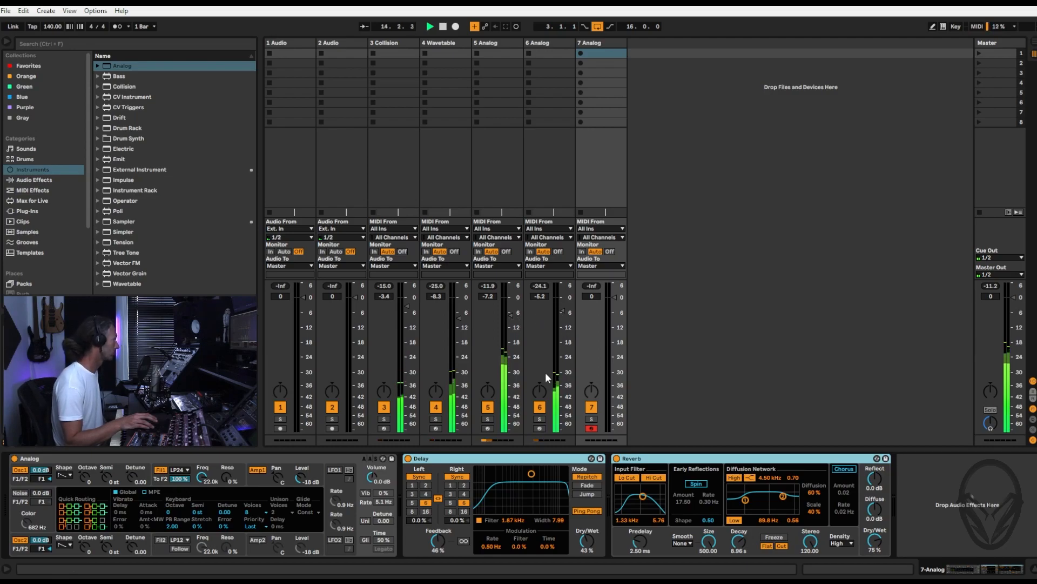
Mute the 4 Wavetable track and lower the 7 Analog track's volume to -7.6 dB.
{"action": "left_click", "coordinate": [436, 407]}
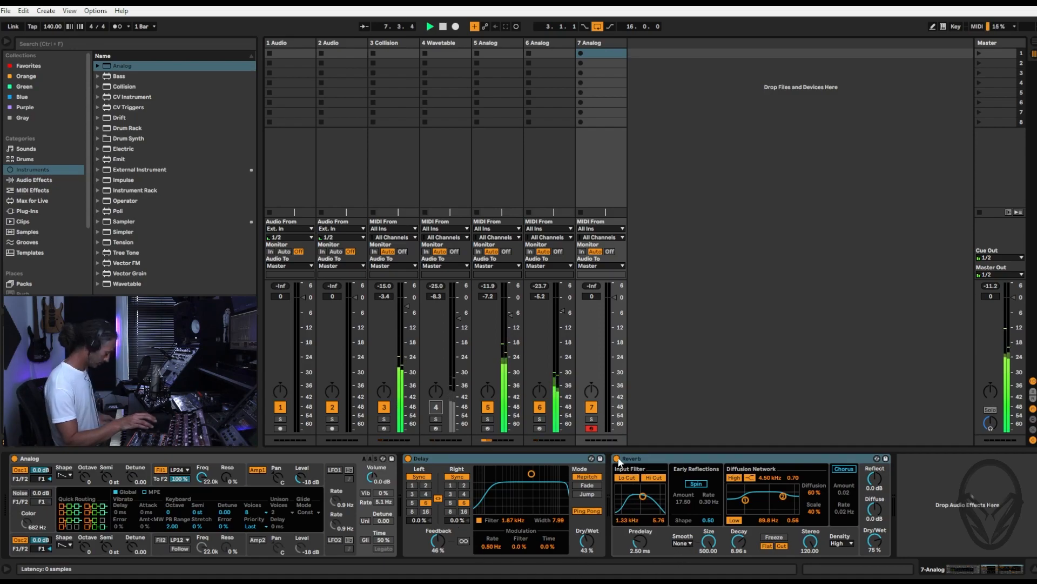
{"action": "left_click_drag", "start_coordinate": [615, 297], "coordinate": [615, 316]}
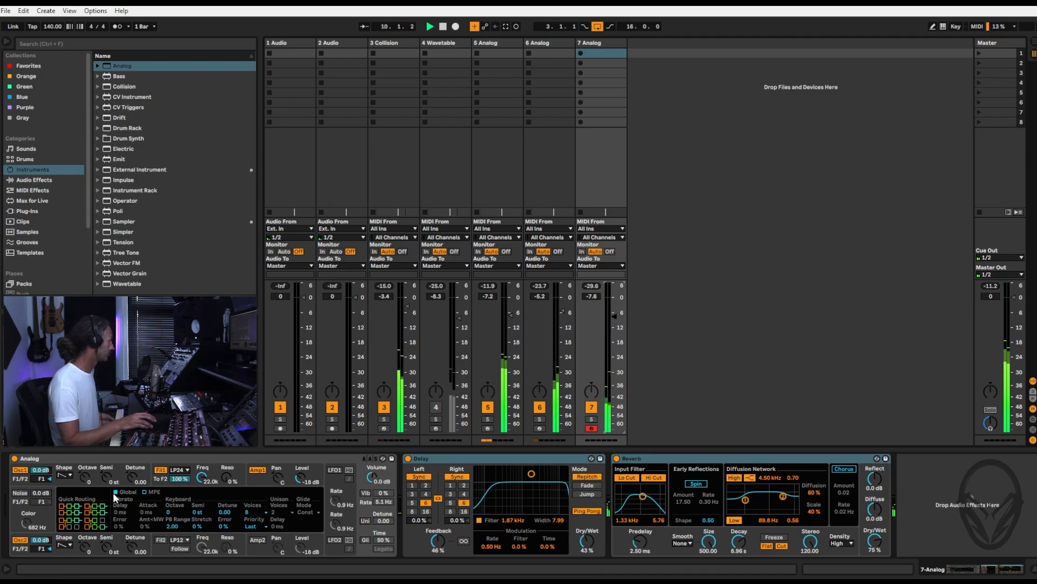
Set both oscillators of the 7 Analog synth to the rectangular pulse waveform.
{"action": "left_click", "coordinate": [62, 480]}
{"action": "left_click", "coordinate": [65, 474]}
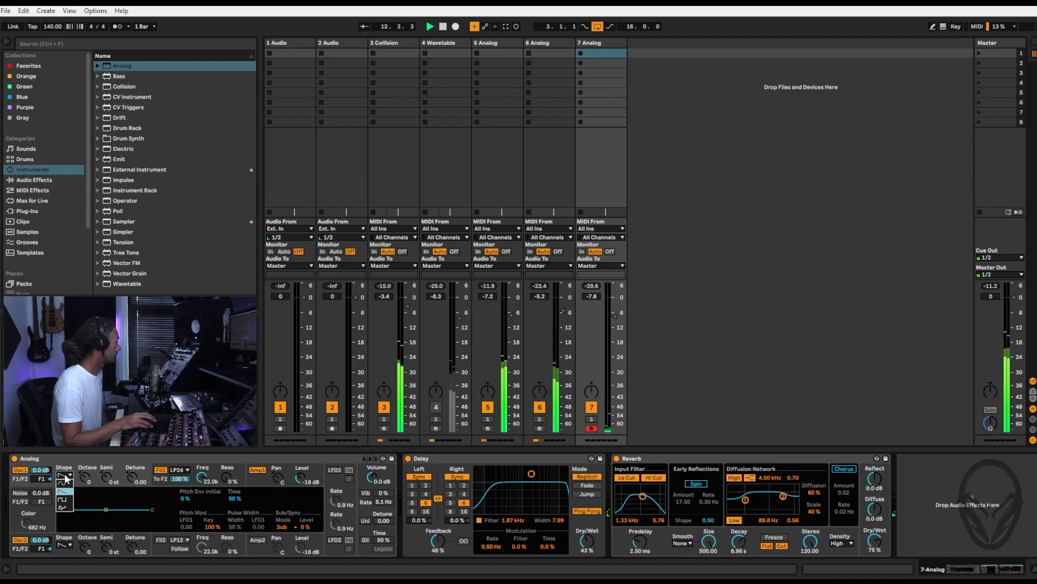
{"action": "left_click", "coordinate": [63, 505]}
{"action": "left_click", "coordinate": [64, 545]}
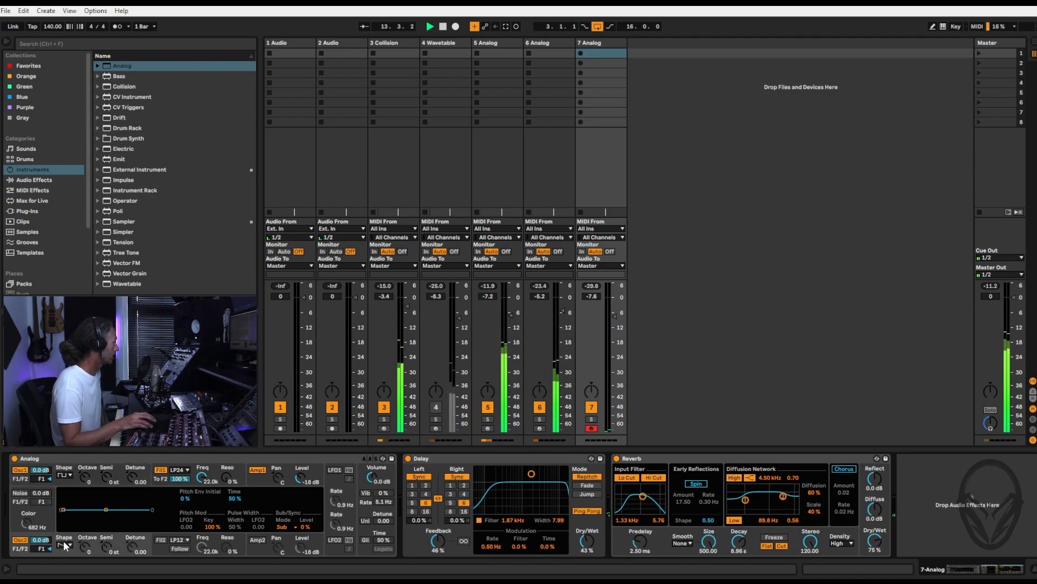
{"action": "left_click", "coordinate": [64, 570]}
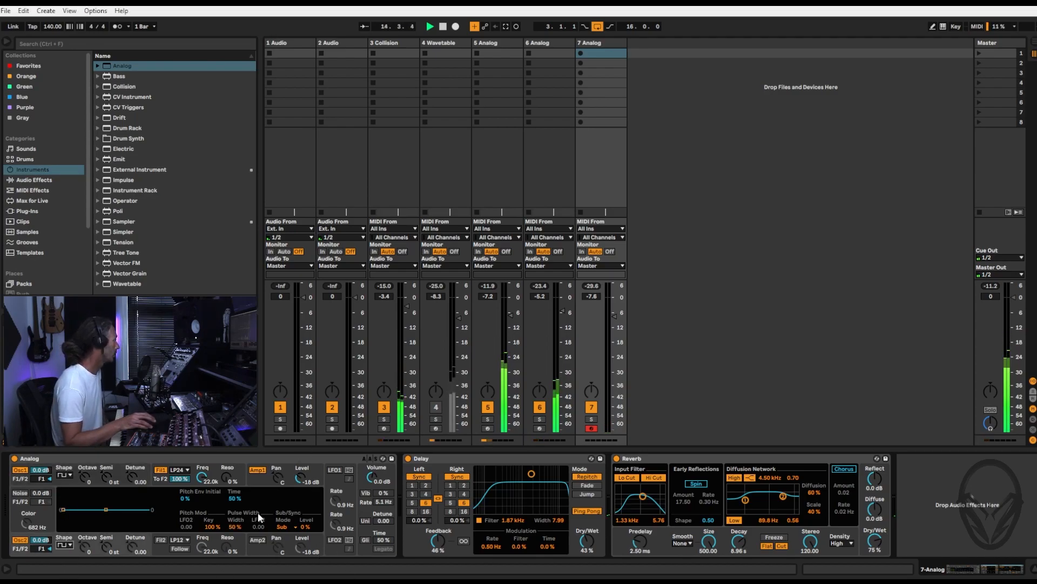
Enable LFO 1 on the 7 Analog synth, sync it to tempo and set its rate to 1/8.
{"action": "left_click", "coordinate": [339, 470]}
{"action": "left_click", "coordinate": [340, 471]}
{"action": "left_click", "coordinate": [349, 479]}
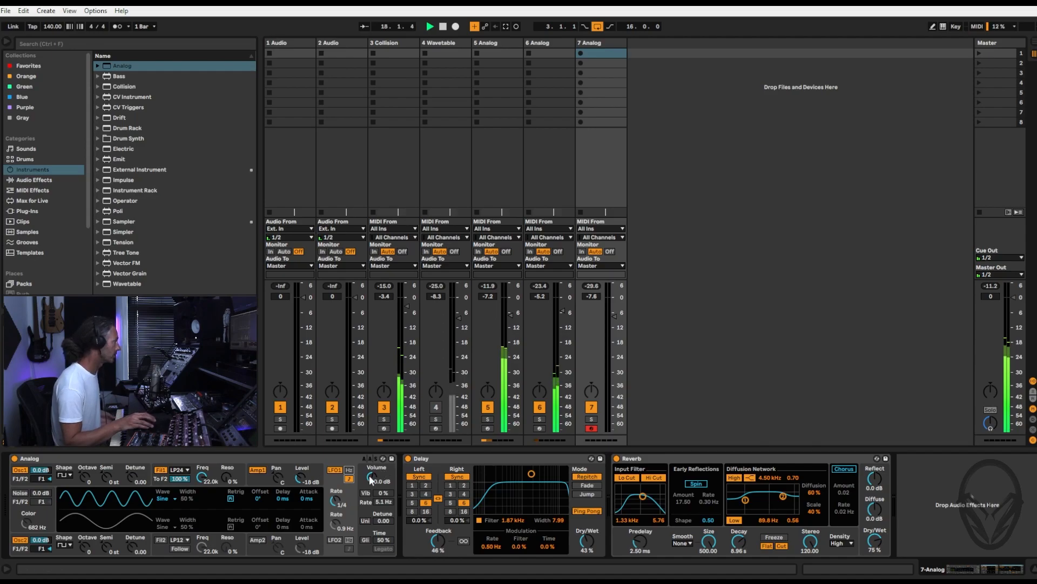
{"action": "left_click_drag", "start_coordinate": [340, 504], "coordinate": [340, 494]}
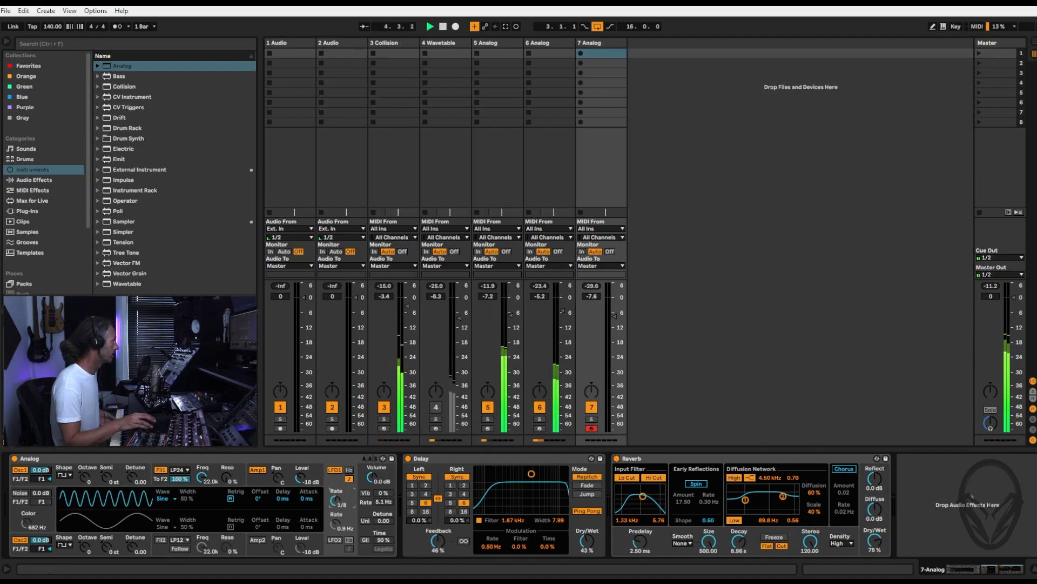
Route LFO 1 to filter 1's frequency with an amount of 1.35 and set LFO 1's waveform to stepped noise.
{"action": "left_click", "coordinate": [214, 467]}
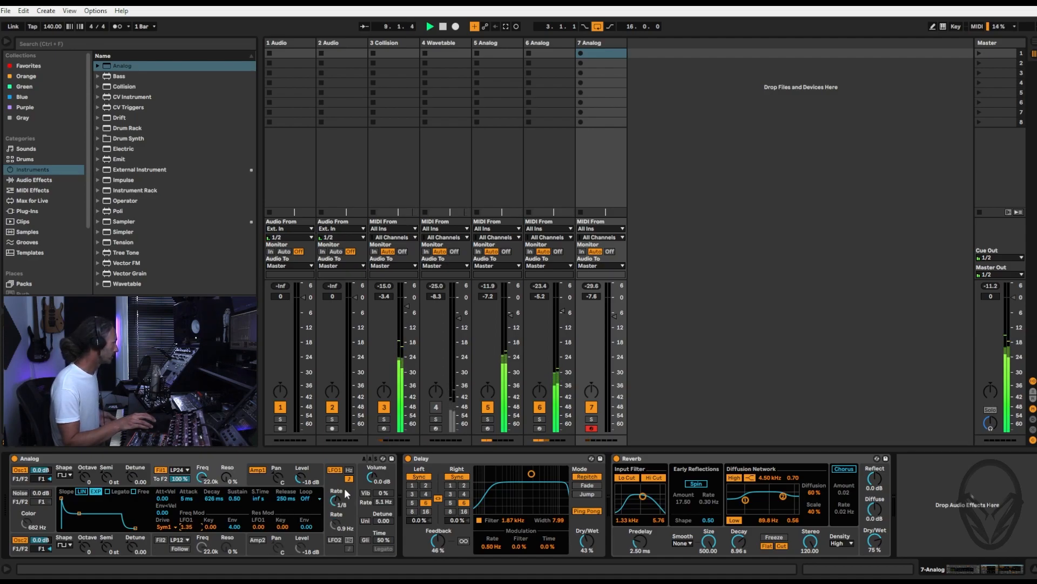
{"action": "left_click", "coordinate": [349, 492]}
{"action": "left_click", "coordinate": [164, 498]}
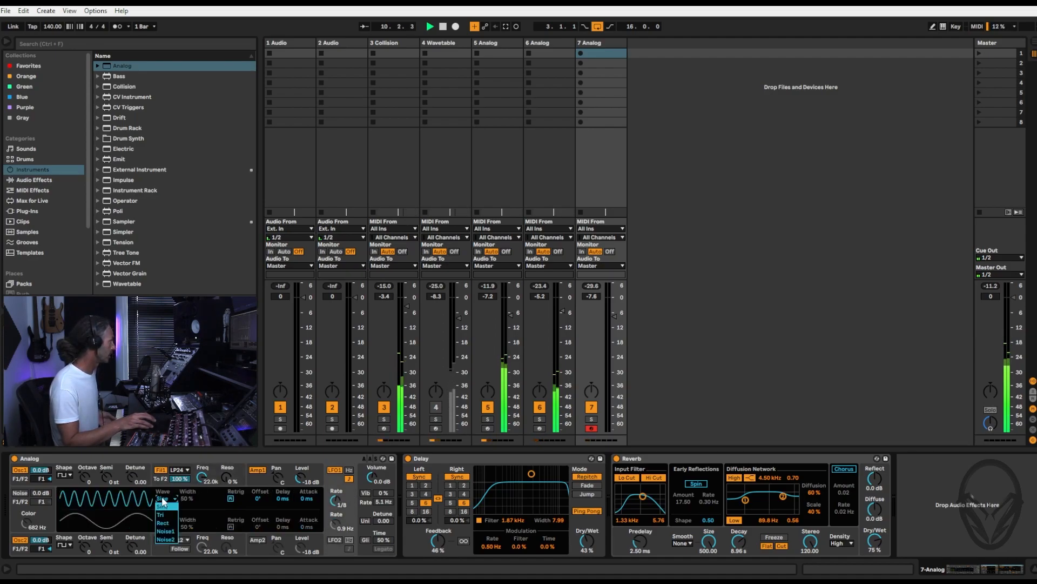
{"action": "left_click", "coordinate": [168, 539]}
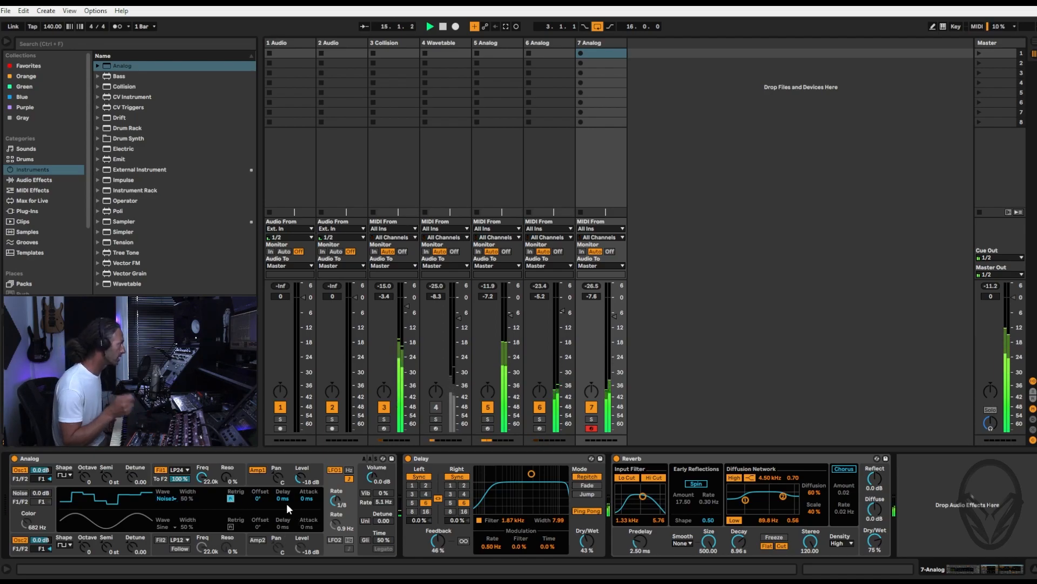
Set filter 1 to frequency 750, resonance 32% and LFO 1 modulation 4.00, and lower the 7 Analog track's volume to -11.0 dB.
{"action": "left_click", "coordinate": [234, 472]}
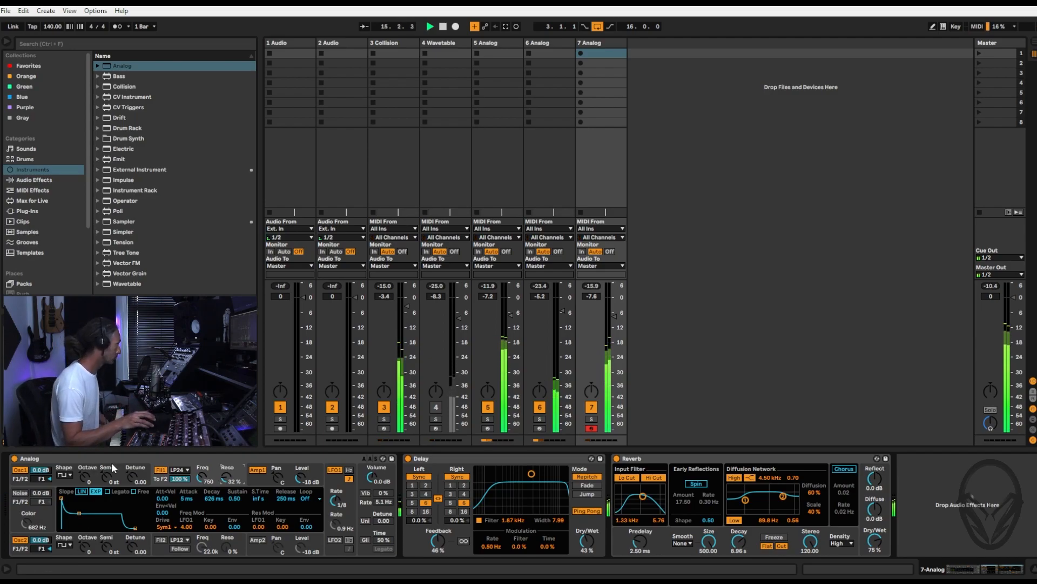
{"action": "left_click_drag", "start_coordinate": [610, 318], "coordinate": [613, 324]}
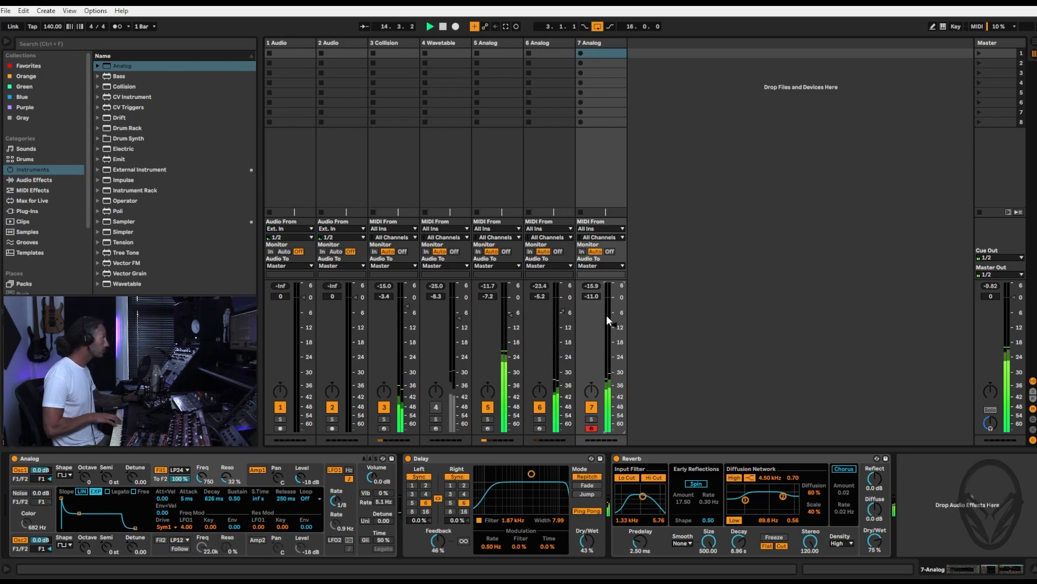
Record a 16-bar MIDI part onto the 7 Analog track across the arrangement loop.
{"action": "key", "text": "Tab"}
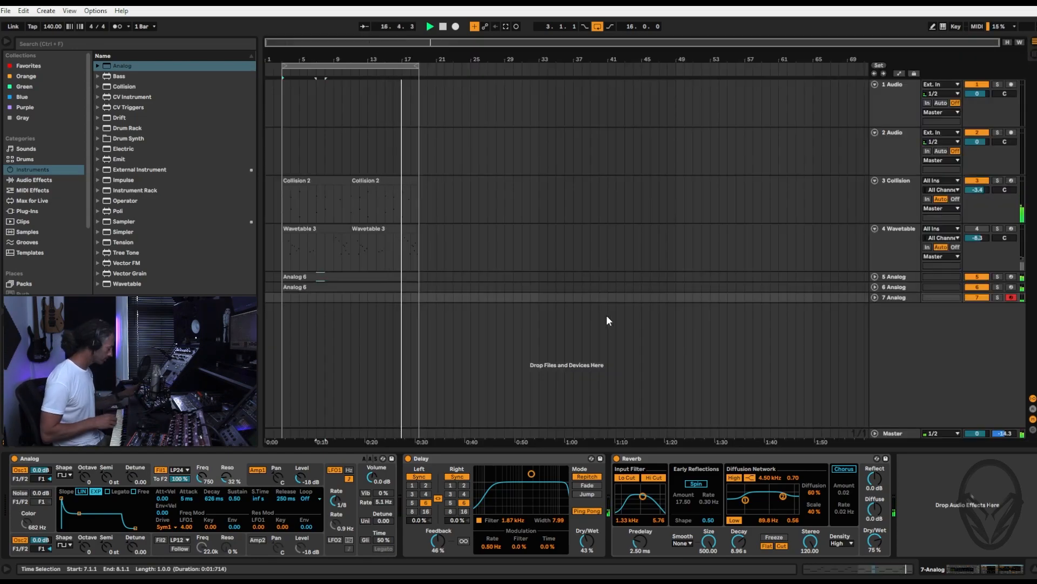
{"action": "key", "text": "F9"}
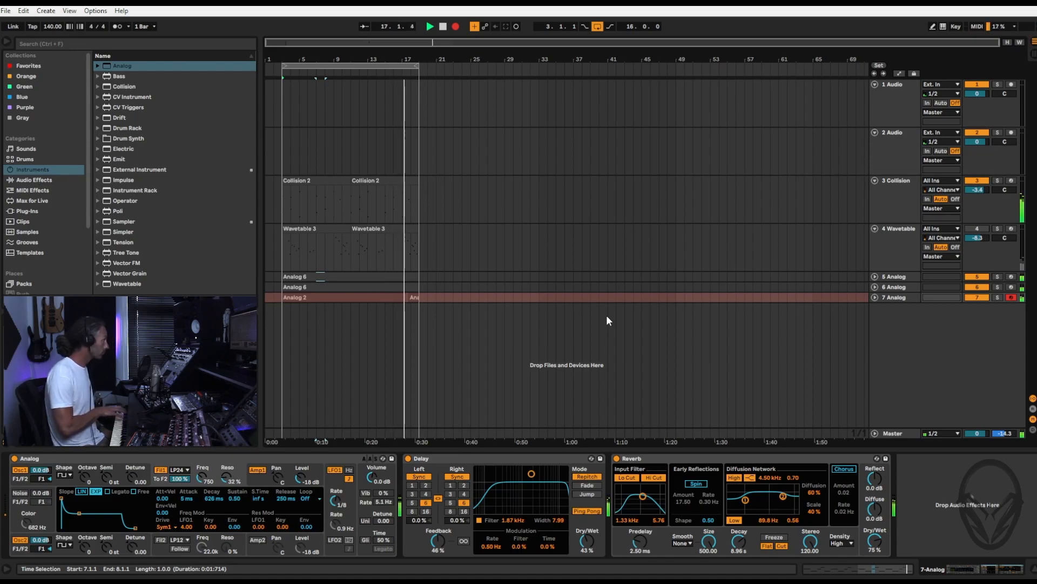
{"action": "key", "text": "F9"}
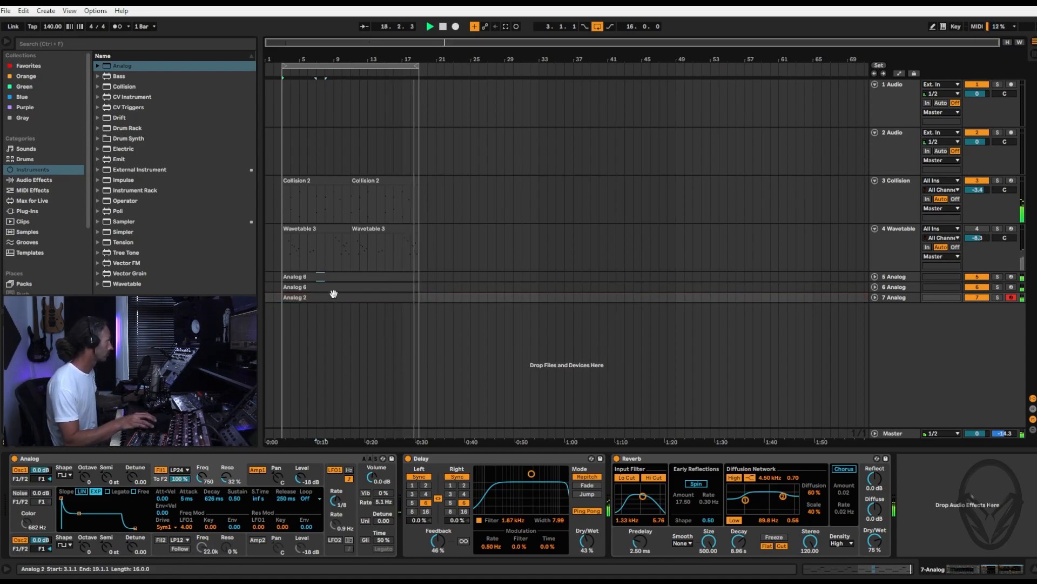
Quantize all notes of the newly recorded 7 Analog clip to a 1/8 grid and play back the start.
{"action": "left_click", "coordinate": [363, 298]}
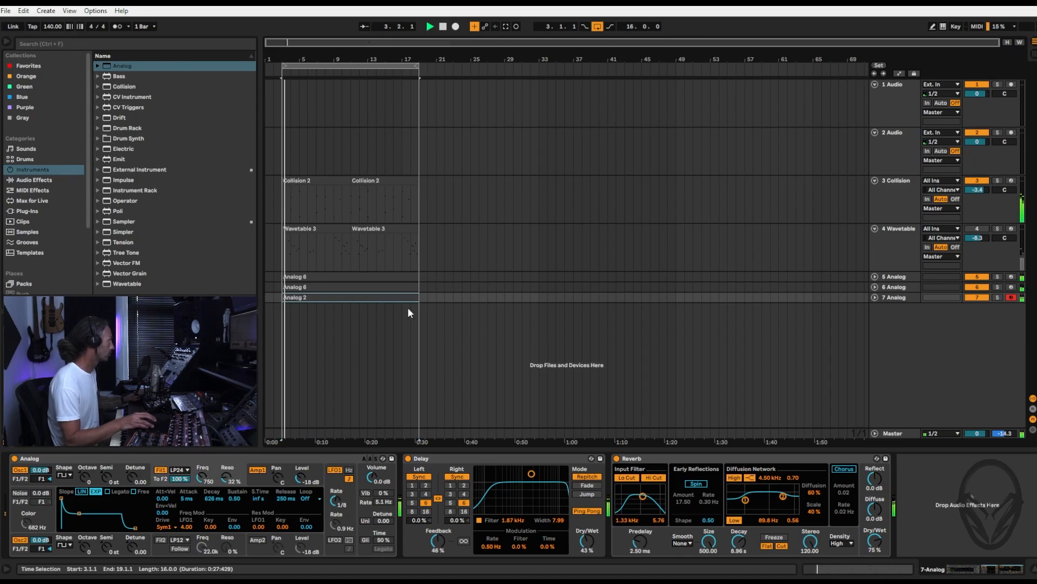
{"action": "double_click", "coordinate": [368, 298]}
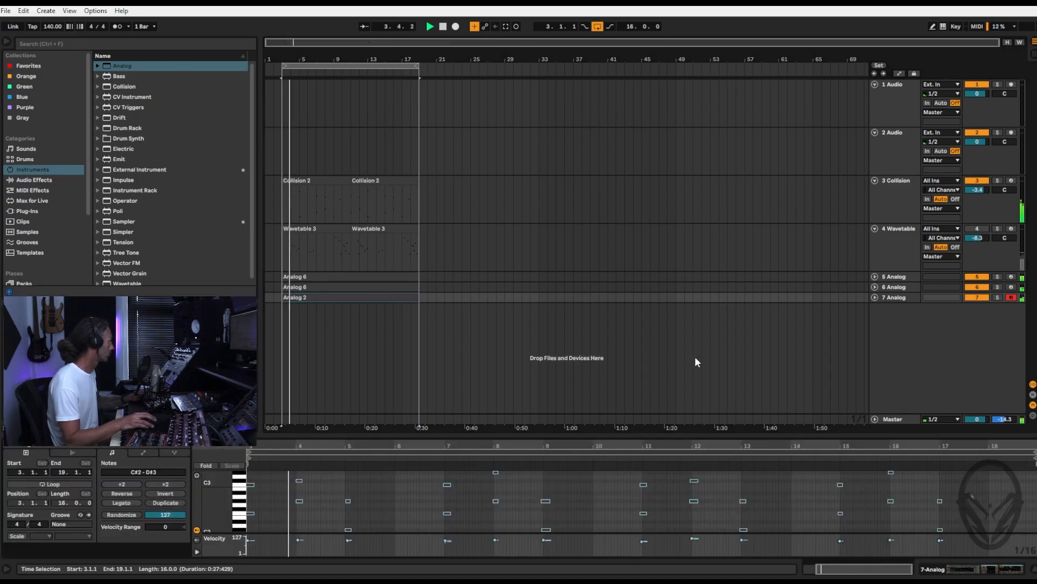
{"action": "right_click", "coordinate": [670, 497]}
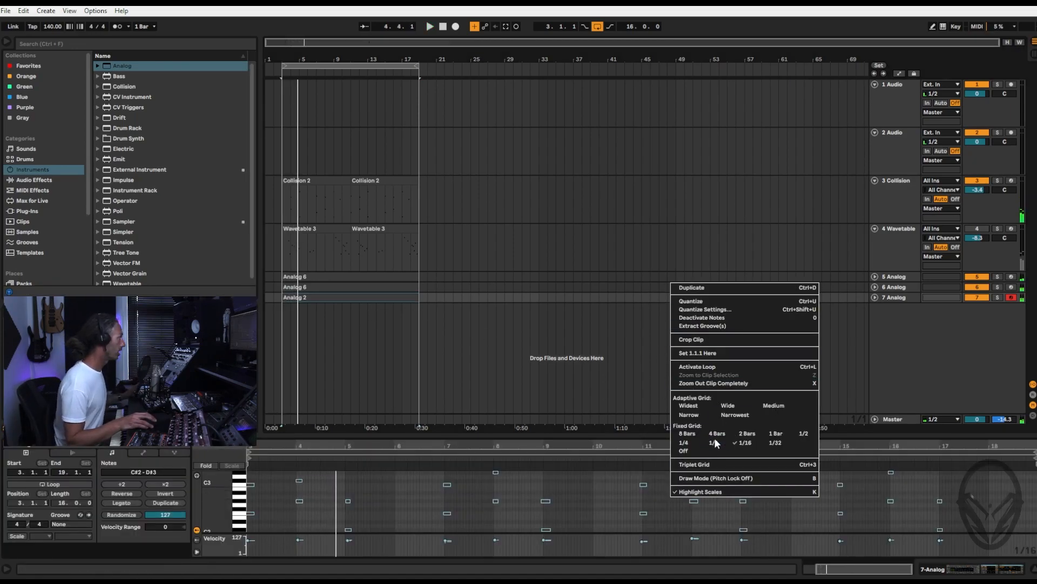
{"action": "left_click", "coordinate": [713, 443]}
{"action": "right_click", "coordinate": [684, 510]}
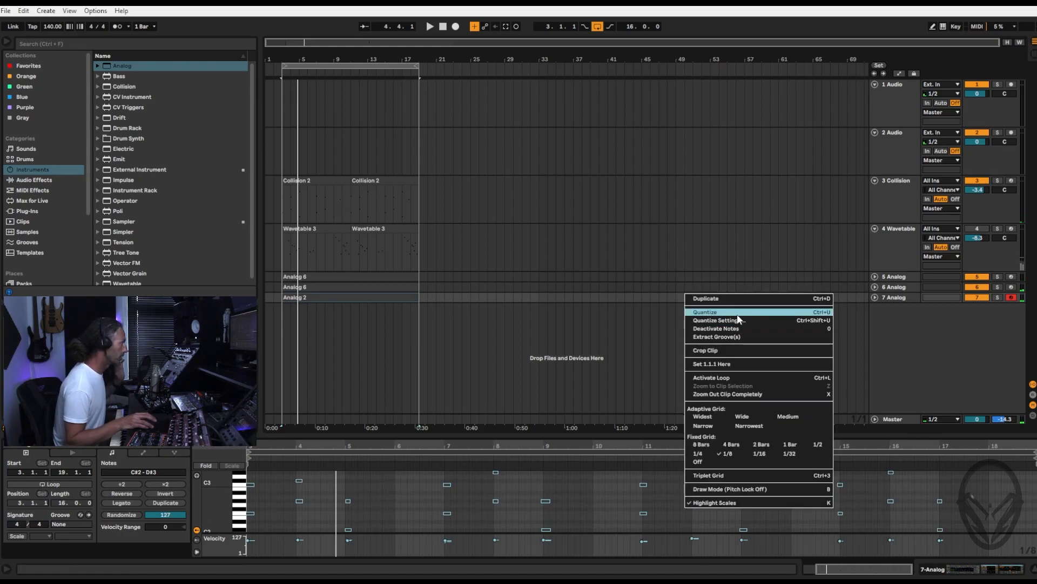
{"action": "left_click", "coordinate": [738, 318]}
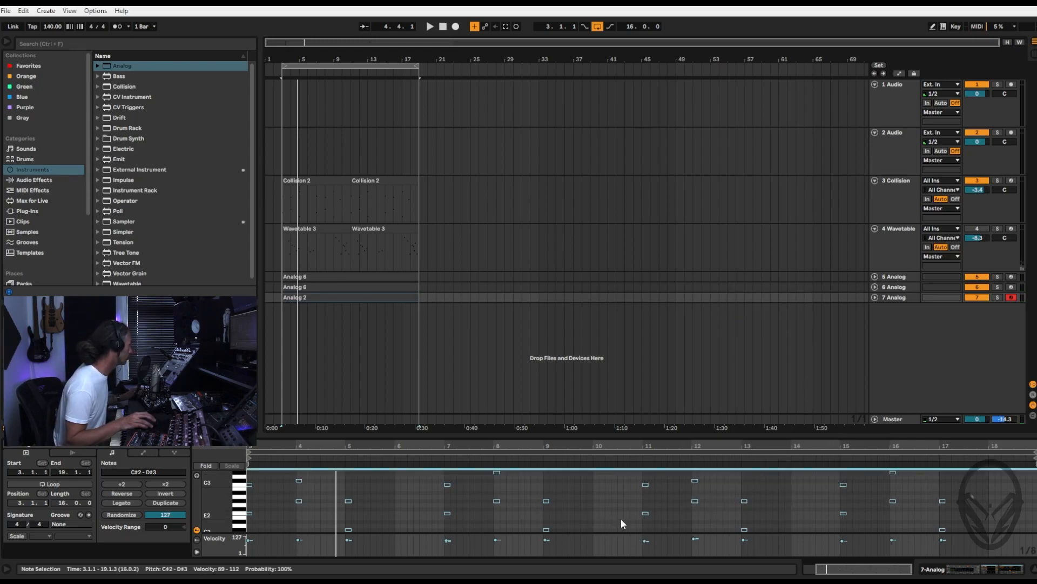
{"action": "key", "text": "space"}
{"action": "key", "text": "space"}
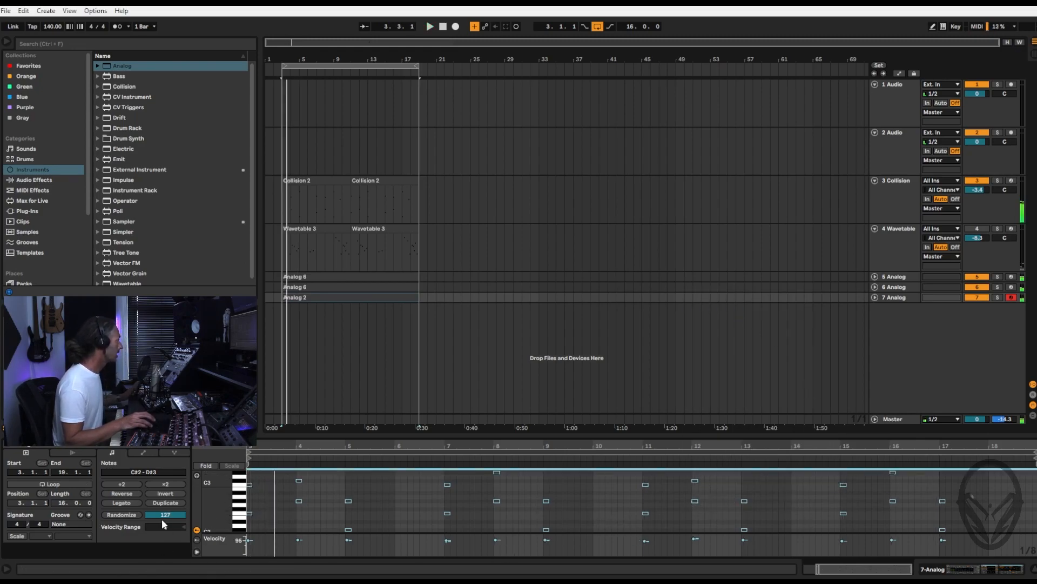
Make the 7 Analog clip's notes legato and play the track back soloed.
{"action": "left_click", "coordinate": [123, 503]}
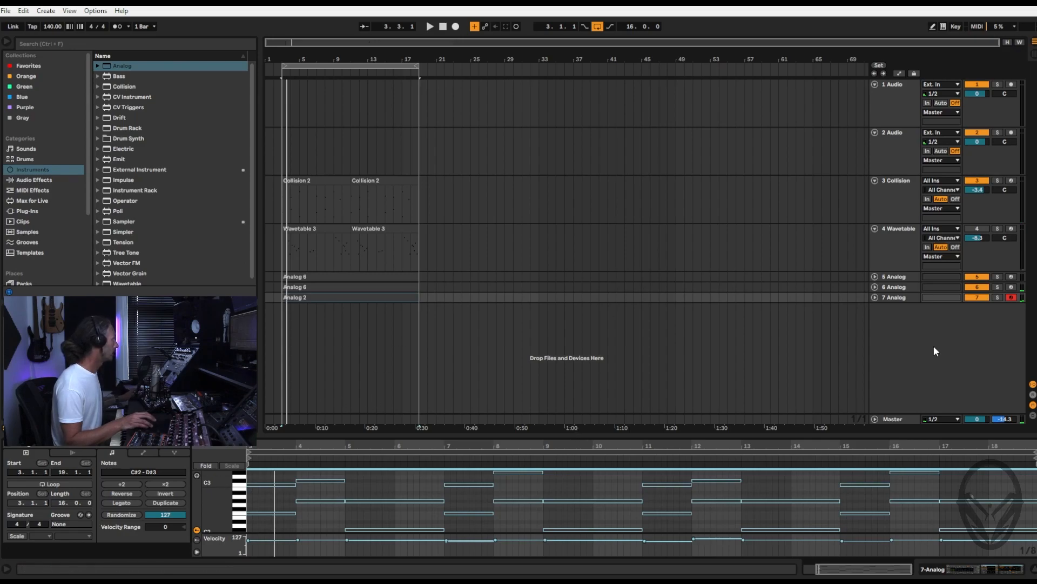
{"action": "left_click", "coordinate": [998, 297]}
{"action": "key", "text": "space"}
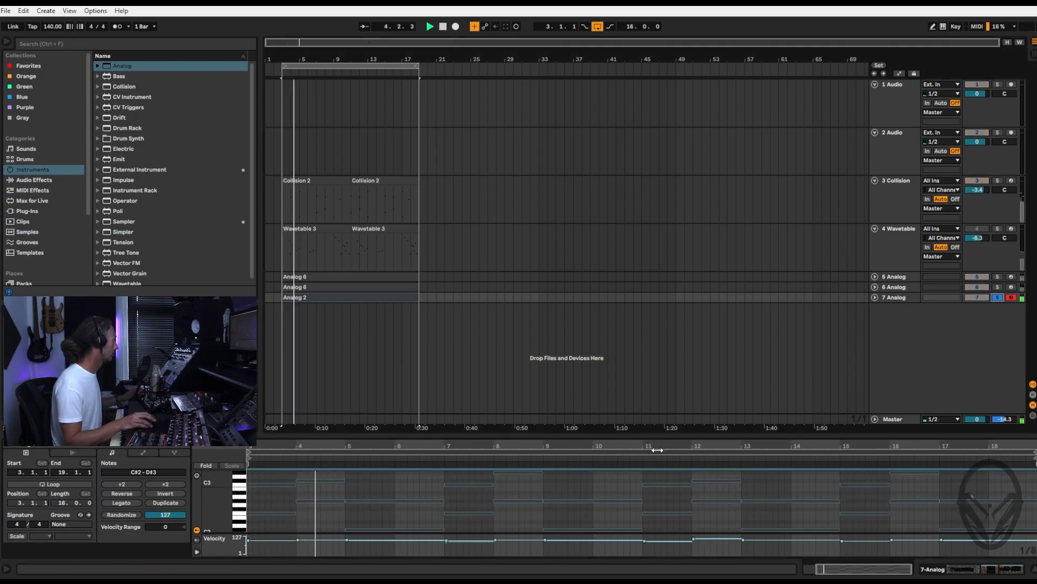
Turn off oscillator 2 on the 7 Analog synth and set filter 1's frequency to 181, resonance to 55% and LFO 1 modulation to 2.65.
{"action": "key", "text": "Tab"}
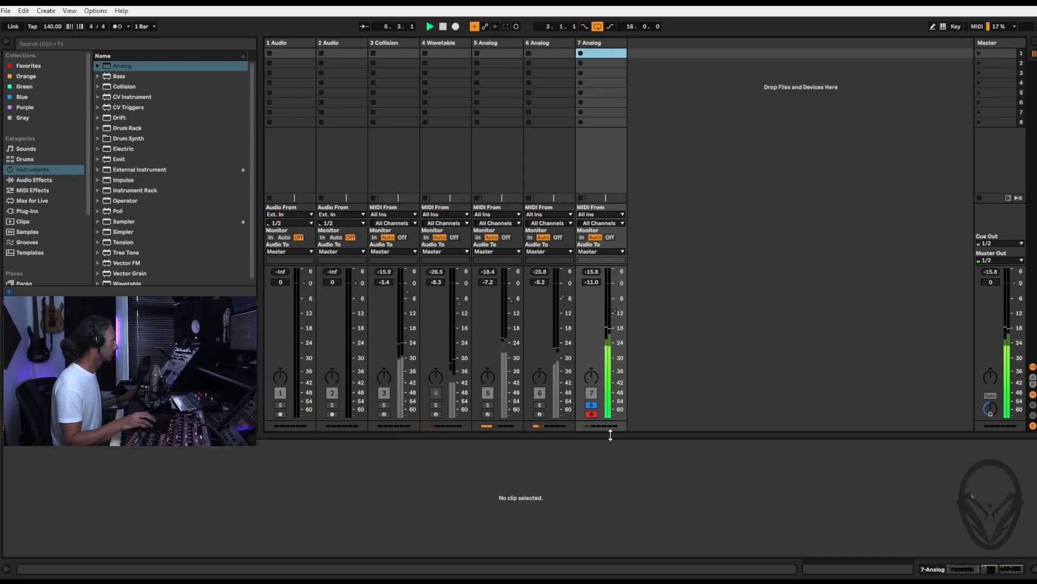
{"action": "left_click", "coordinate": [601, 44]}
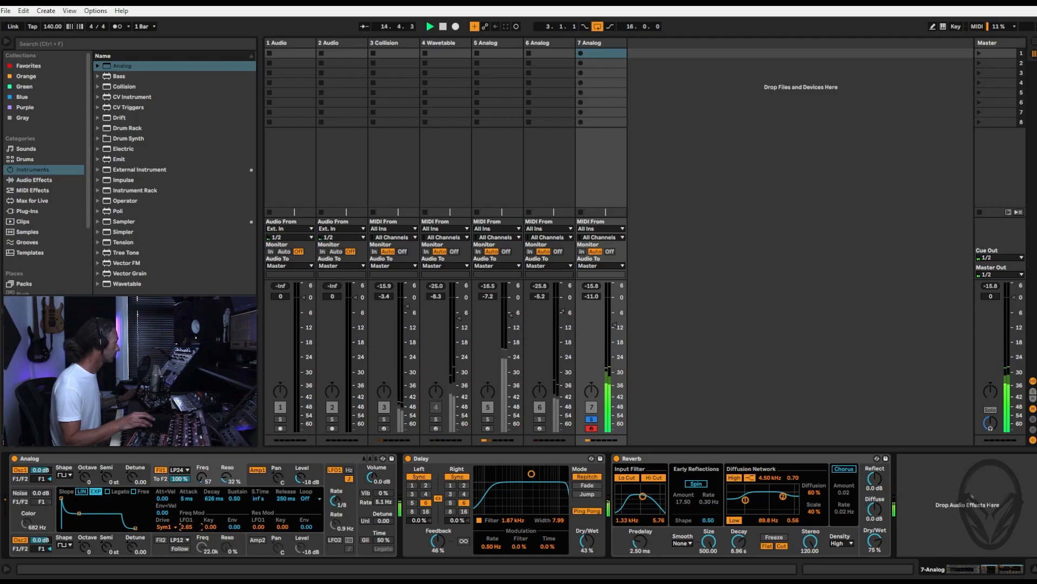
{"action": "left_click_drag", "start_coordinate": [230, 479], "coordinate": [228, 474]}
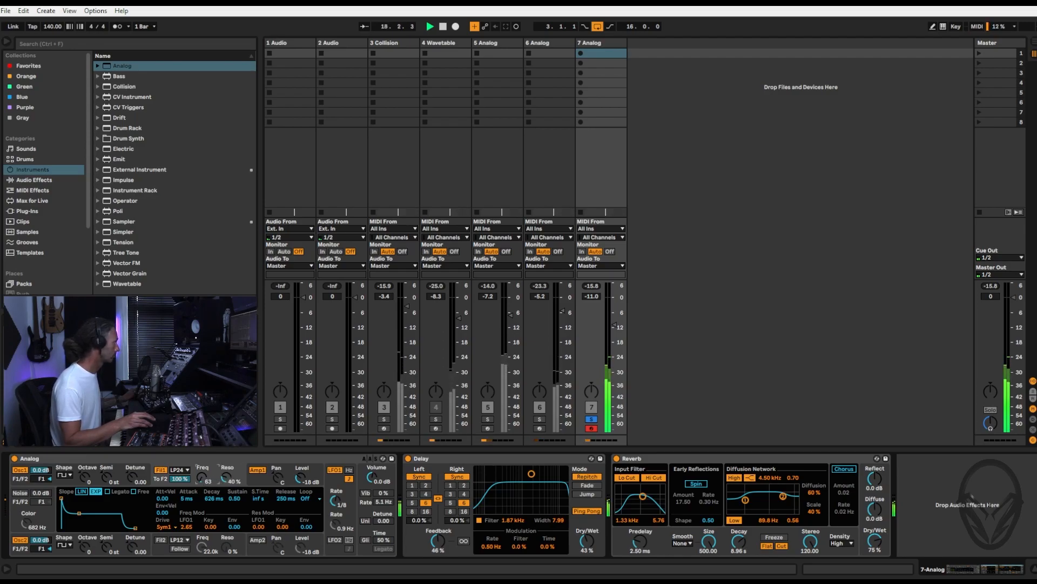
{"action": "left_click_drag", "start_coordinate": [202, 478], "coordinate": [202, 476]}
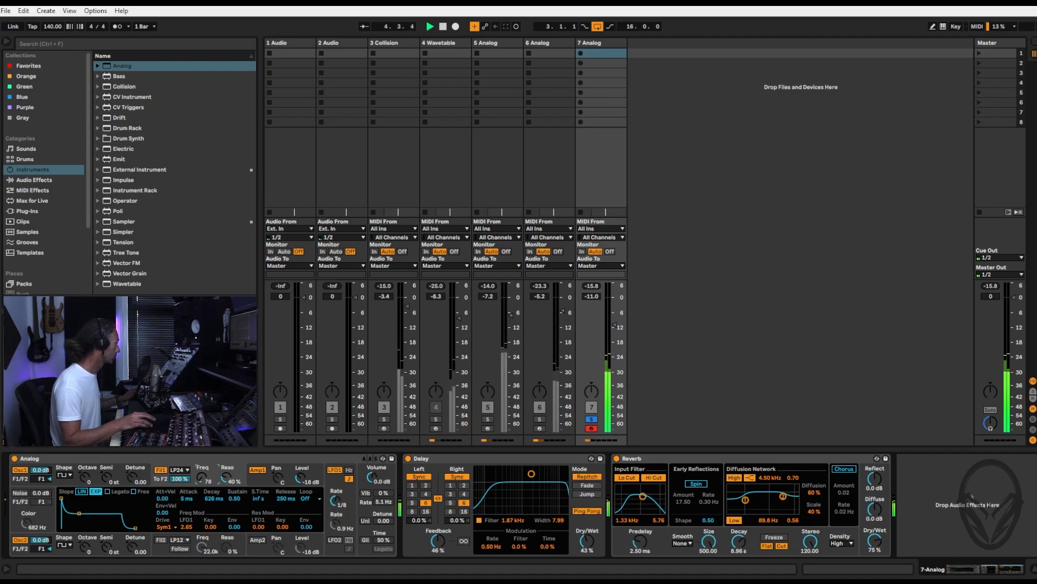
{"action": "left_click_drag", "start_coordinate": [202, 476], "coordinate": [202, 473]}
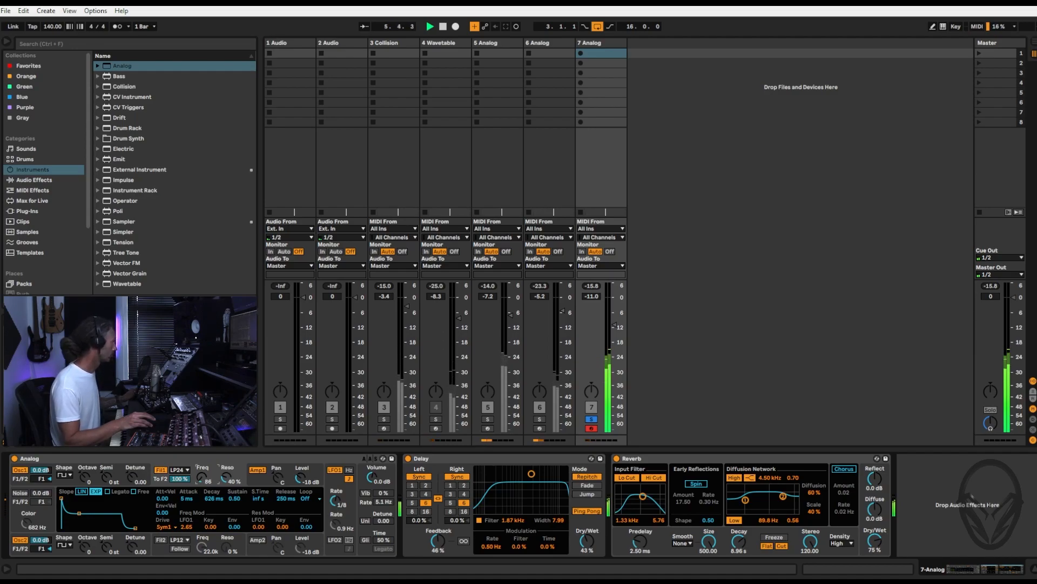
{"action": "left_click", "coordinate": [17, 540]}
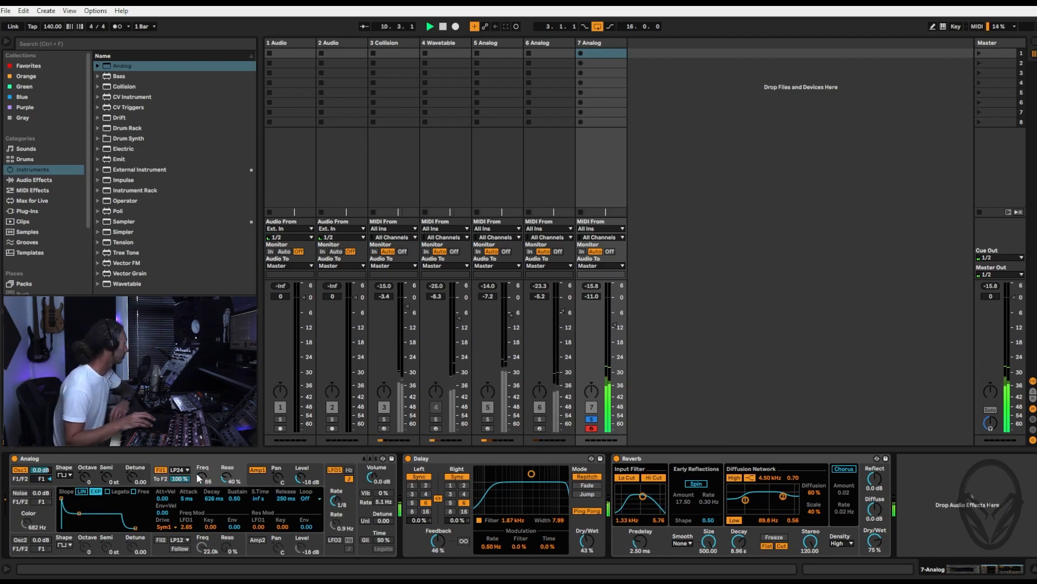
{"action": "left_click_drag", "start_coordinate": [204, 481], "coordinate": [204, 465]}
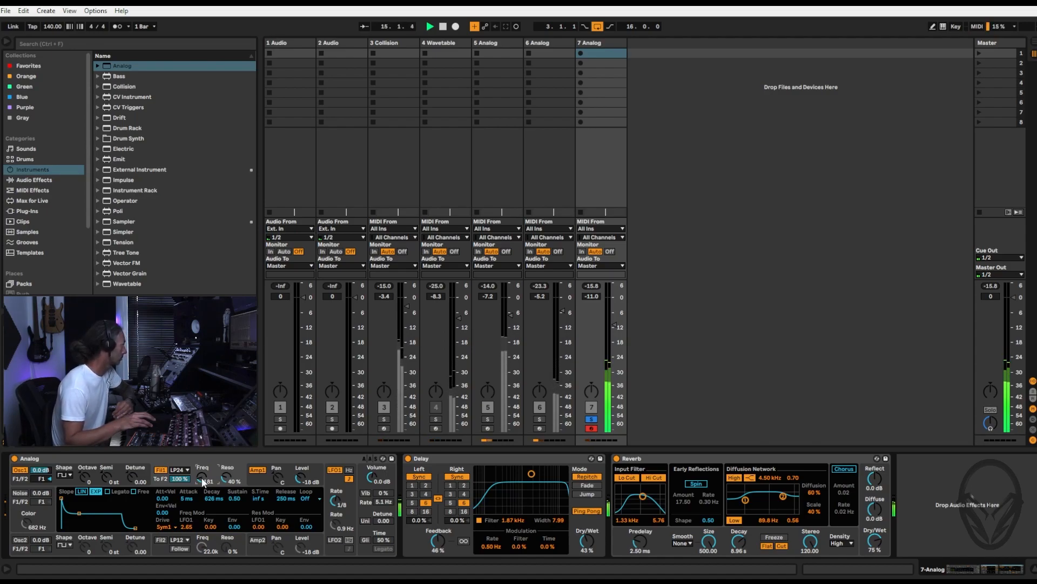
{"action": "left_click_drag", "start_coordinate": [225, 478], "coordinate": [225, 470]}
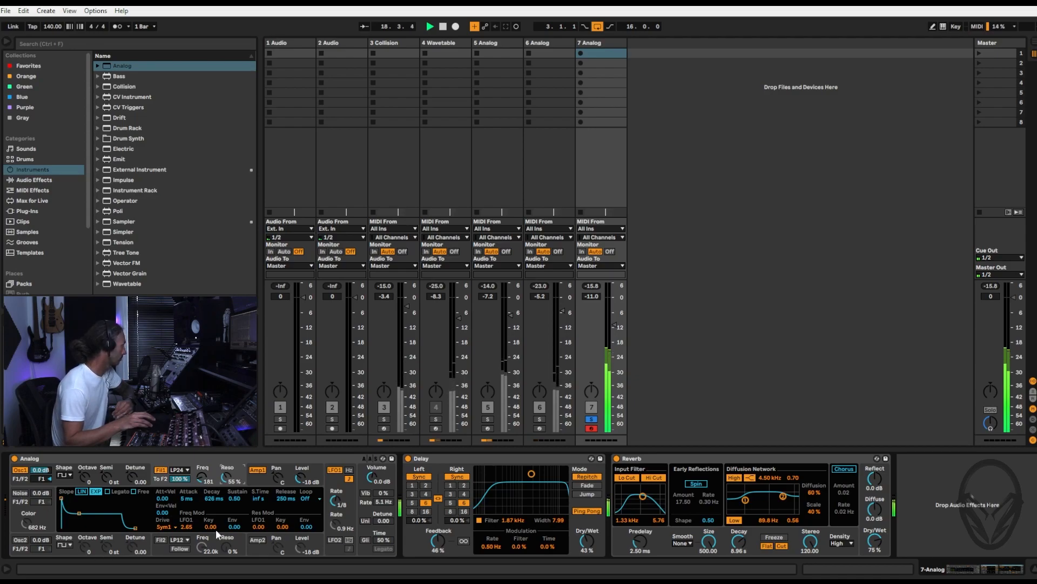
Enable unison on the 7 Analog synth with a detune of 9.38 and four unison voices.
{"action": "left_click", "coordinate": [365, 520]}
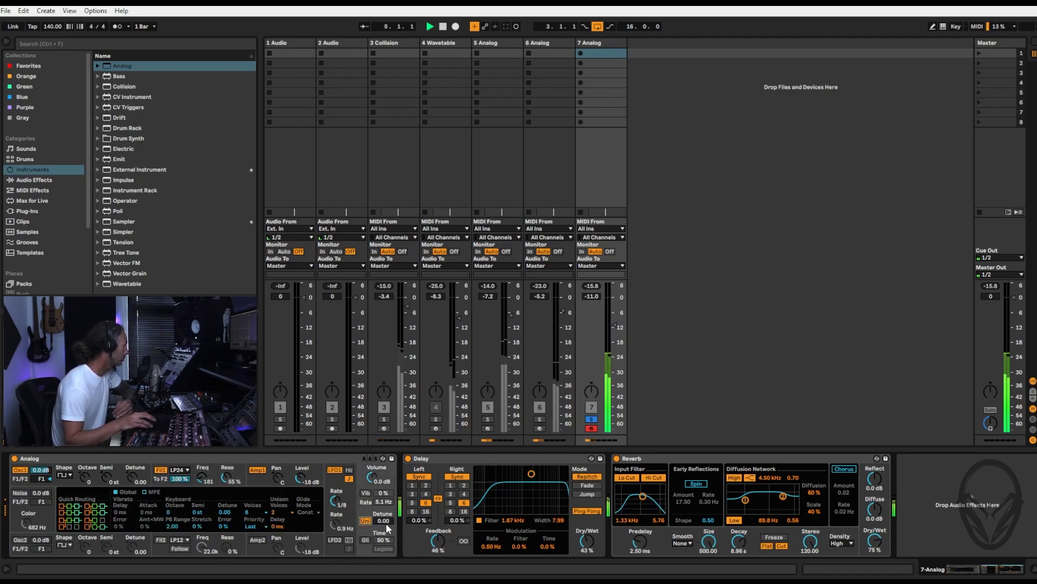
{"action": "left_click_drag", "start_coordinate": [382, 521], "coordinate": [381, 500]}
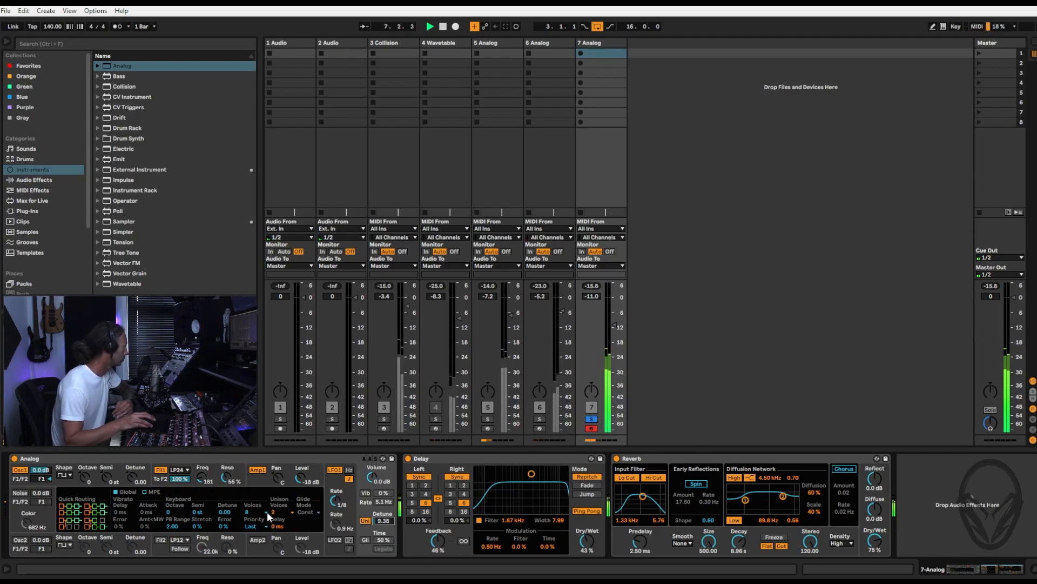
{"action": "left_click_drag", "start_coordinate": [278, 516], "coordinate": [278, 506]}
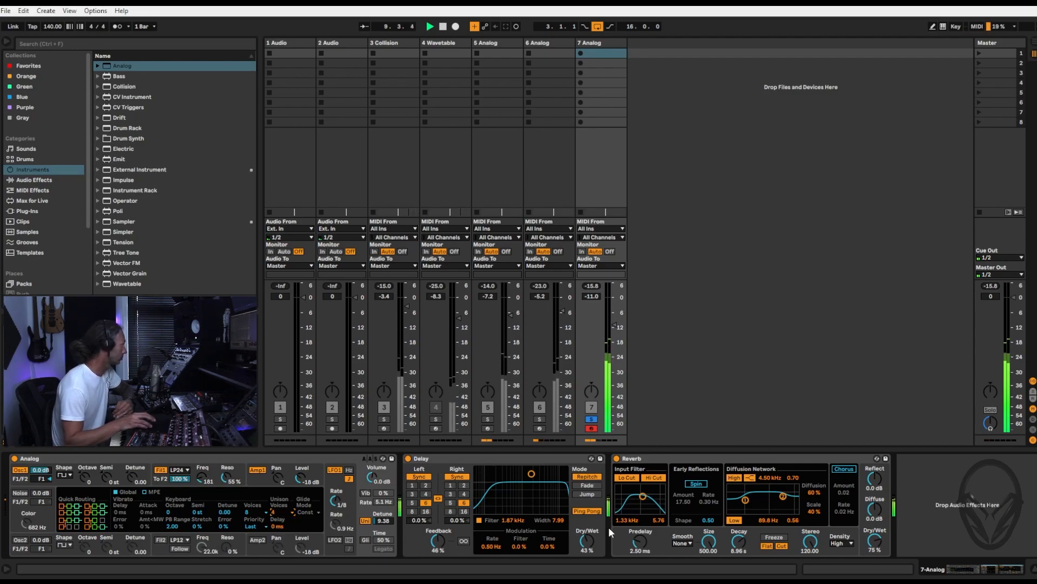
Reduce the 7 Analog track's Delay to 21% dry/wet and 30% feedback.
{"action": "left_click_drag", "start_coordinate": [587, 541], "coordinate": [587, 547]}
{"action": "left_click_drag", "start_coordinate": [438, 541], "coordinate": [438, 550]}
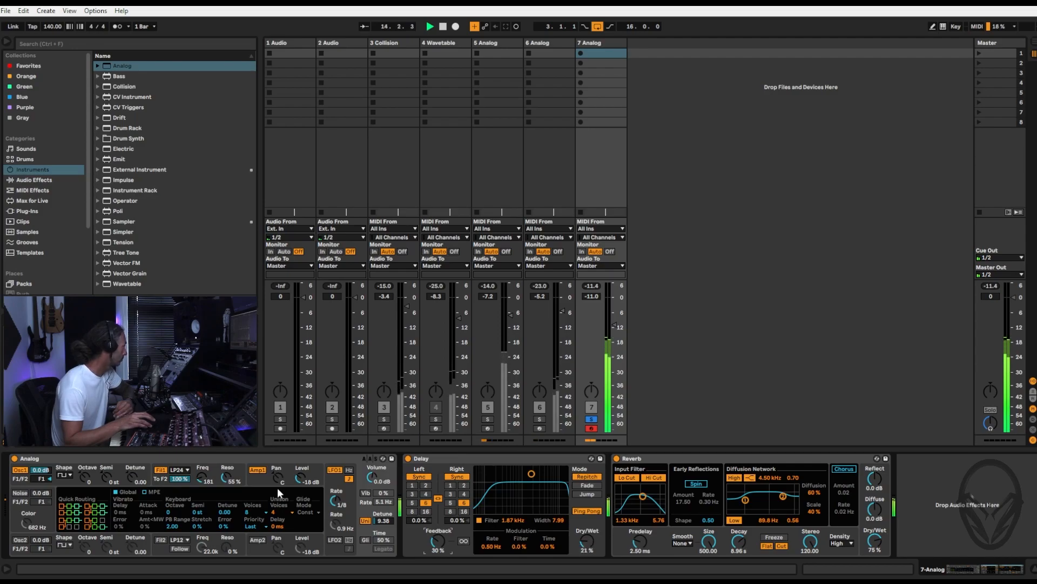
Set filter 1's frequency to 78 with LFO 1 modulation at 3.29, and slow LFO 1's rate to 1/4.
{"action": "left_click_drag", "start_coordinate": [203, 476], "coordinate": [203, 482]}
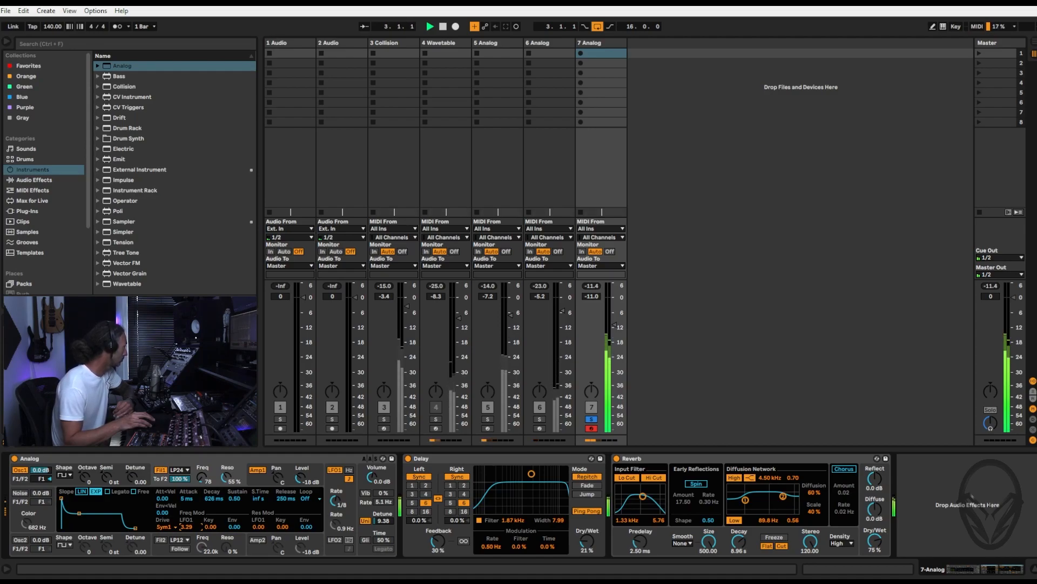
{"action": "left_click_drag", "start_coordinate": [336, 501], "coordinate": [336, 503]}
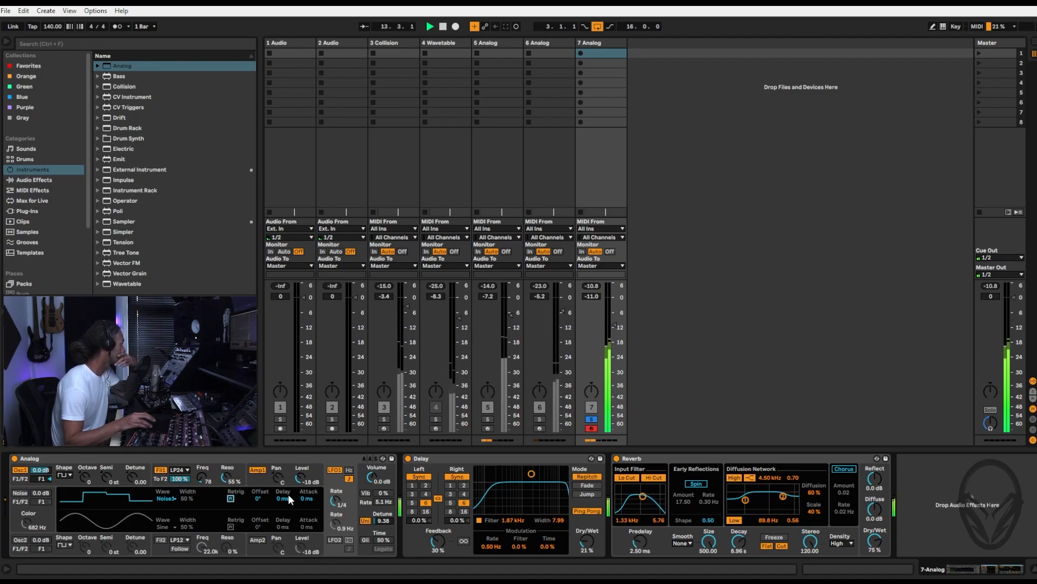
Lower the 7 Analog synth's output volume to -1.4 dB and turn on Retrig for LFO 1.
{"action": "left_click_drag", "start_coordinate": [373, 478], "coordinate": [372, 483]}
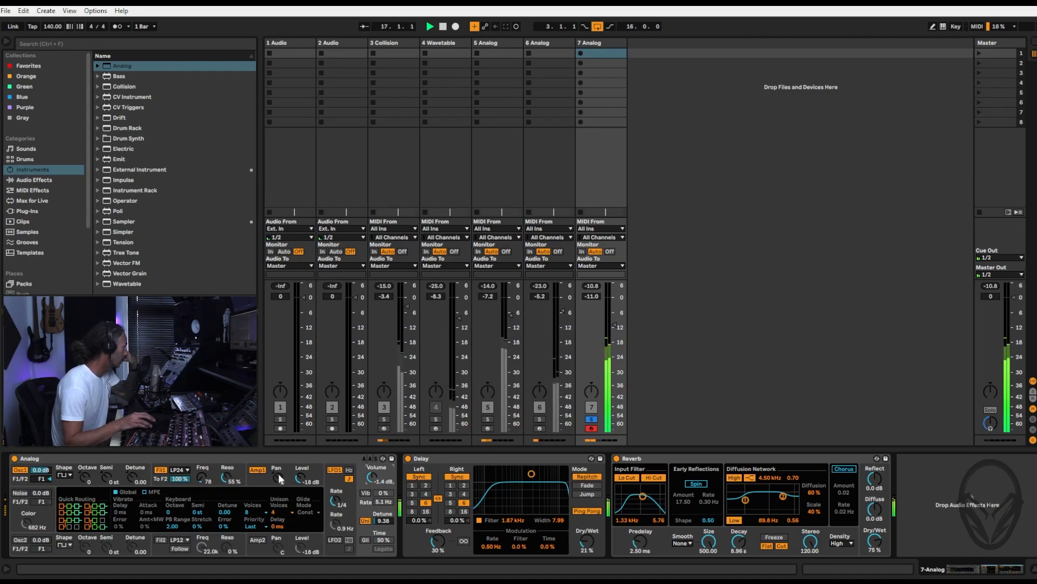
{"action": "left_click", "coordinate": [260, 478]}
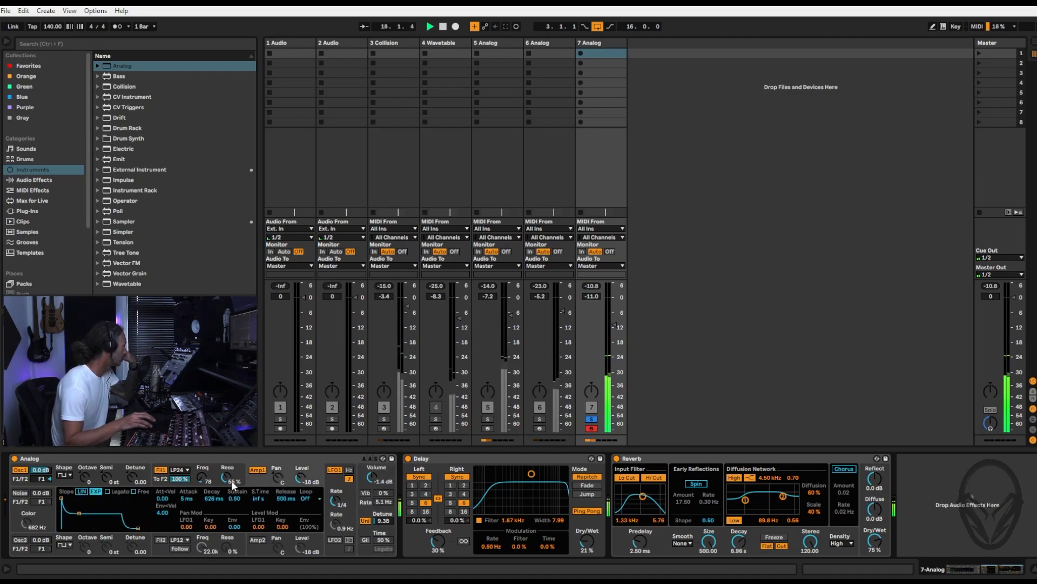
{"action": "left_click", "coordinate": [211, 471]}
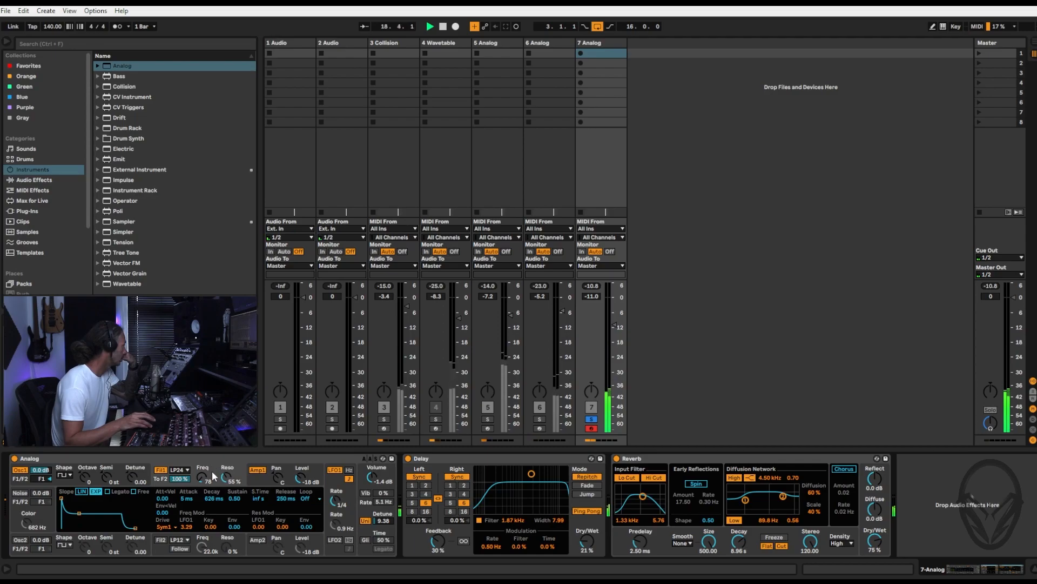
{"action": "left_click", "coordinate": [336, 486]}
{"action": "left_click", "coordinate": [231, 498]}
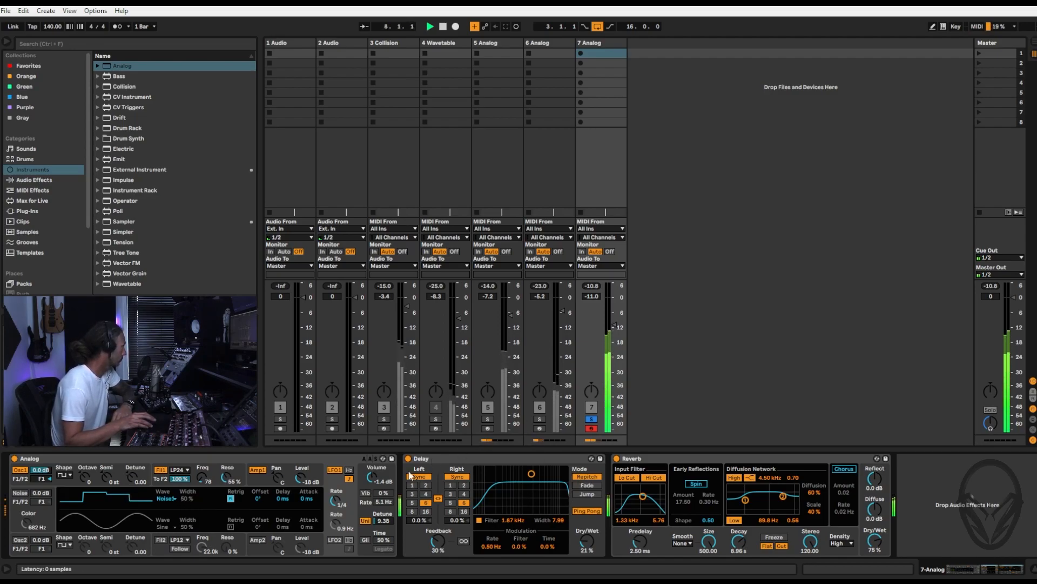
{"action": "left_click", "coordinate": [345, 491]}
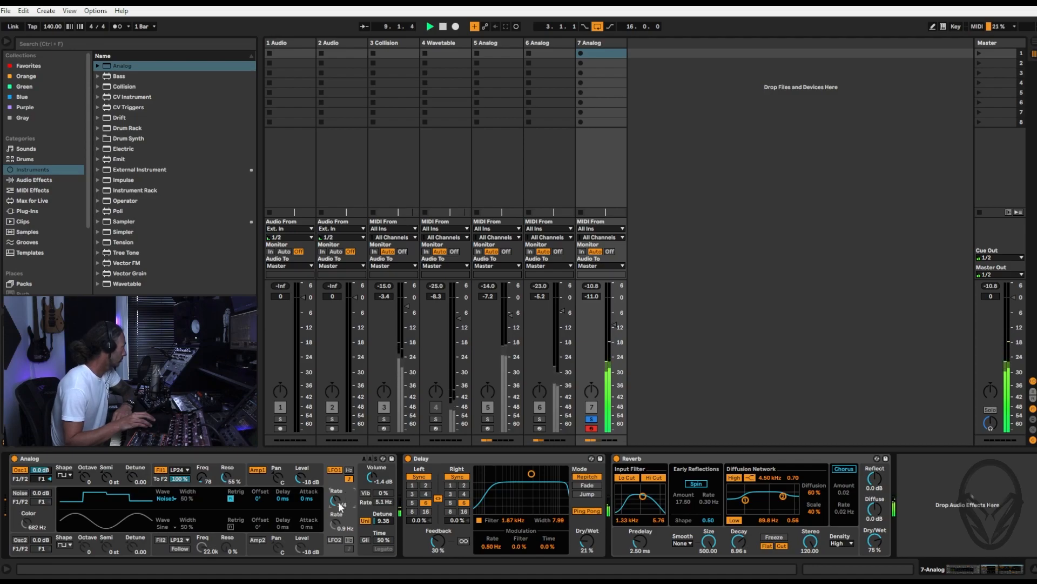
Speed up LFO 1 on the 7 Analog synth to 1/8 and set the unison detune to 17.19.
{"action": "mouse_move", "coordinate": [339, 498]}
{"action": "left_mouse_down"}
{"action": "mouse_move", "coordinate": [339, 485]}
{"action": "mouse_move", "coordinate": [340, 496]}
{"action": "left_mouse_up"}
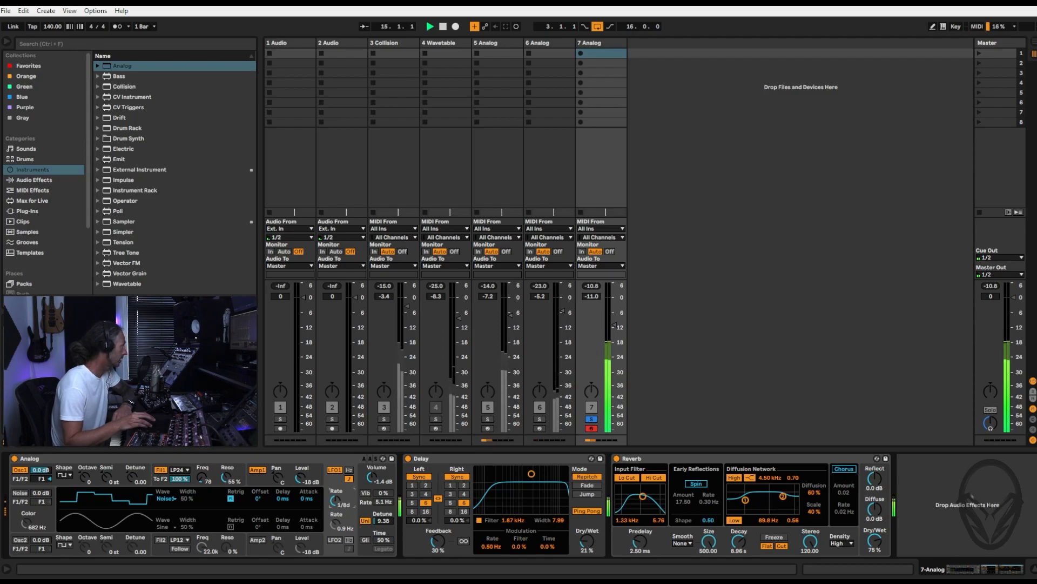
{"action": "left_click_drag", "start_coordinate": [339, 496], "coordinate": [339, 494]}
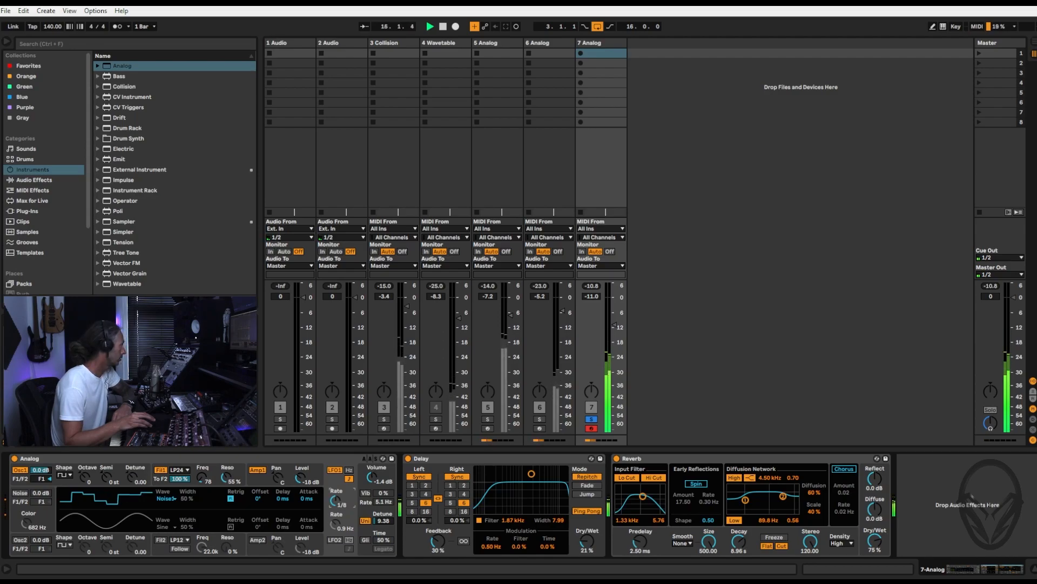
{"action": "left_click_drag", "start_coordinate": [386, 521], "coordinate": [385, 507]}
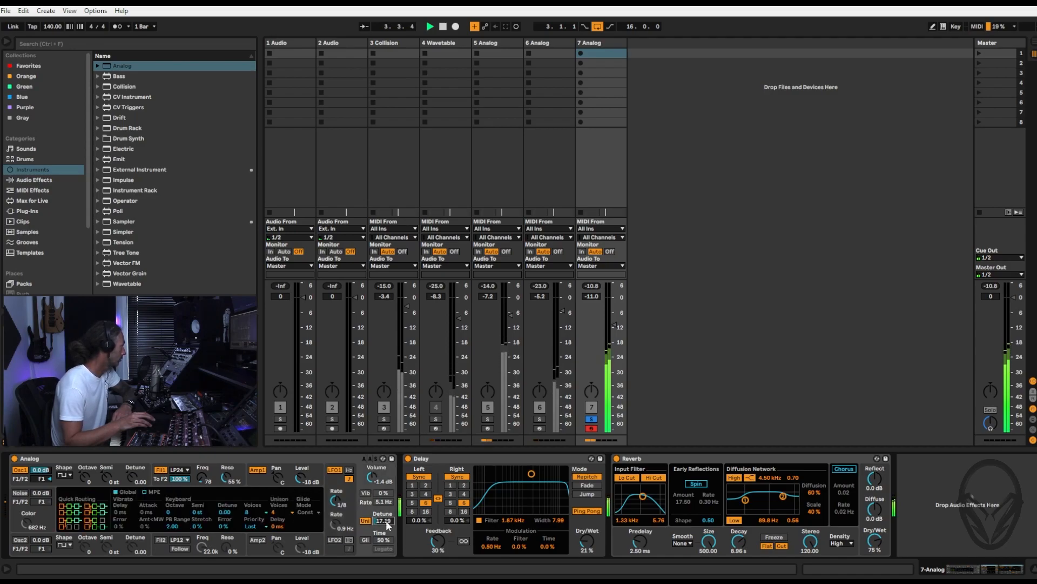
Change filter 1 to Band-pass 12dB/oct with frequency 74, resonance 39% and LFO 1 modulation at 3.64.
{"action": "left_click", "coordinate": [257, 470]}
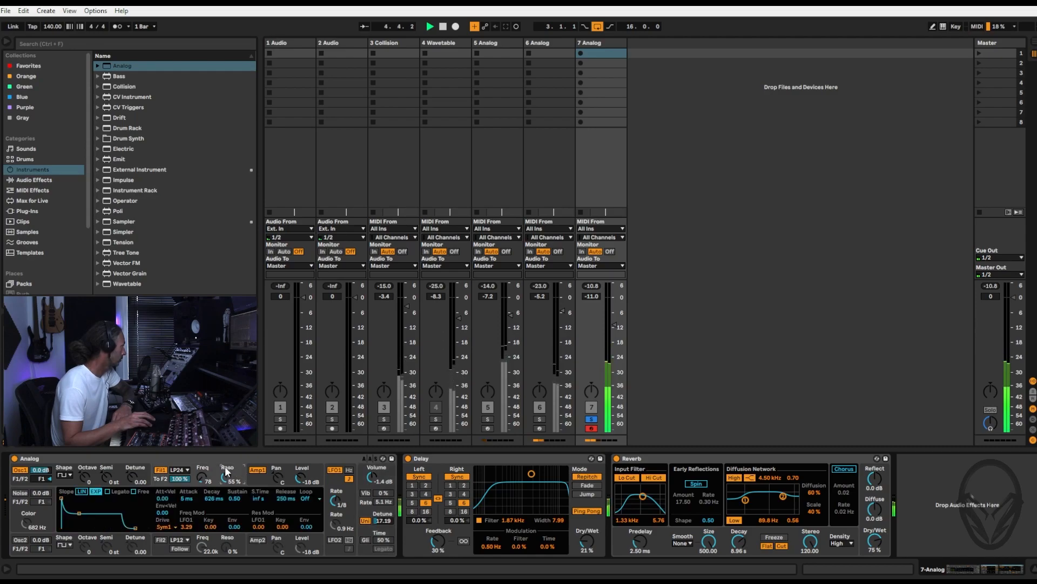
{"action": "left_click_drag", "start_coordinate": [180, 532], "coordinate": [180, 537]}
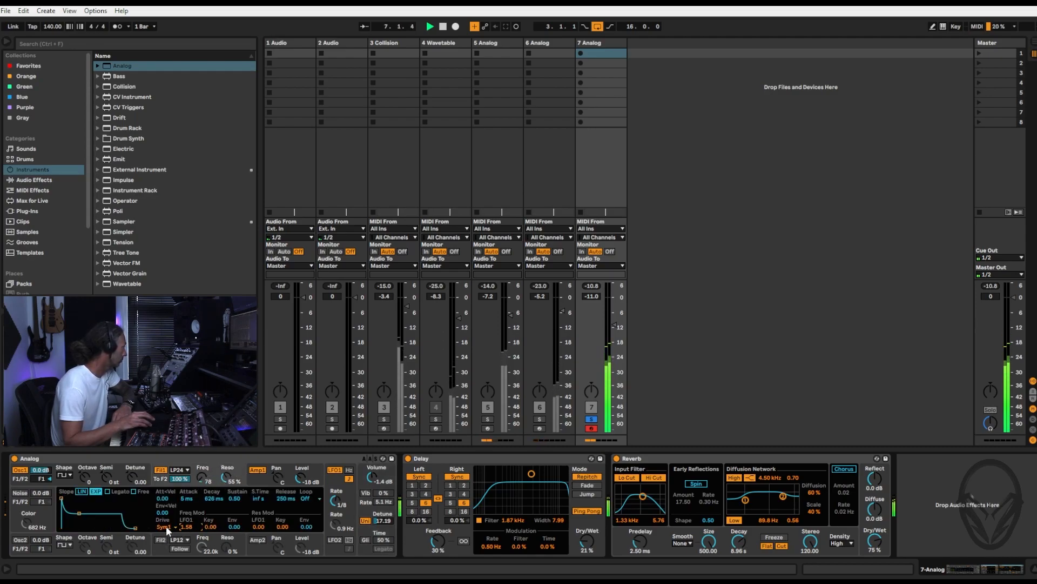
{"action": "left_click_drag", "start_coordinate": [198, 479], "coordinate": [198, 464]}
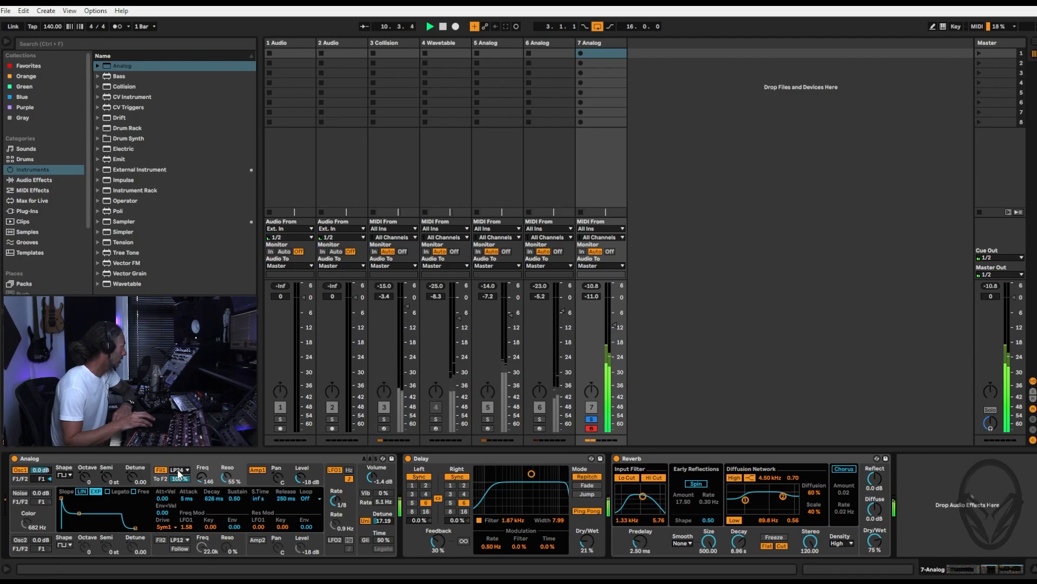
{"action": "left_click", "coordinate": [176, 468]}
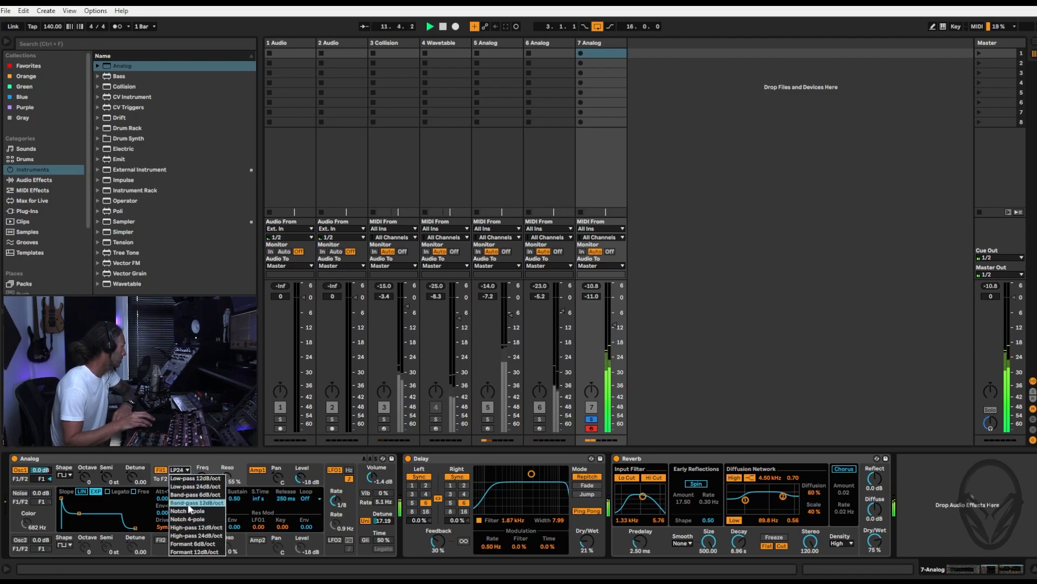
{"action": "left_click", "coordinate": [189, 502]}
{"action": "left_click_drag", "start_coordinate": [226, 477], "coordinate": [226, 485]}
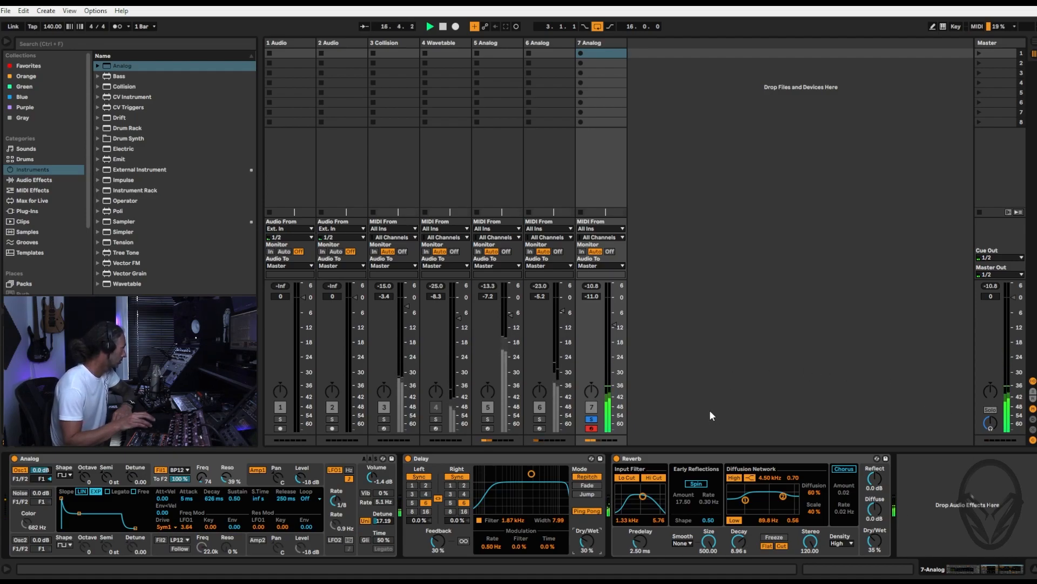
Unsolo 7 Analog, set the 5 Analog and 7 Analog volumes to -8.7 dB, and mute 6 Analog.
{"action": "left_click", "coordinate": [592, 422]}
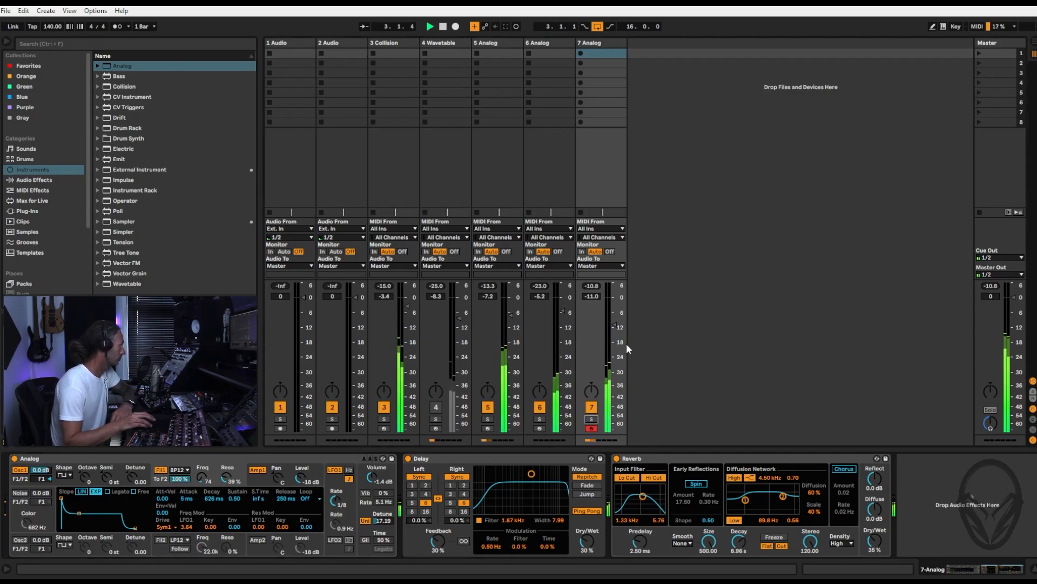
{"action": "left_click_drag", "start_coordinate": [613, 330], "coordinate": [613, 321]}
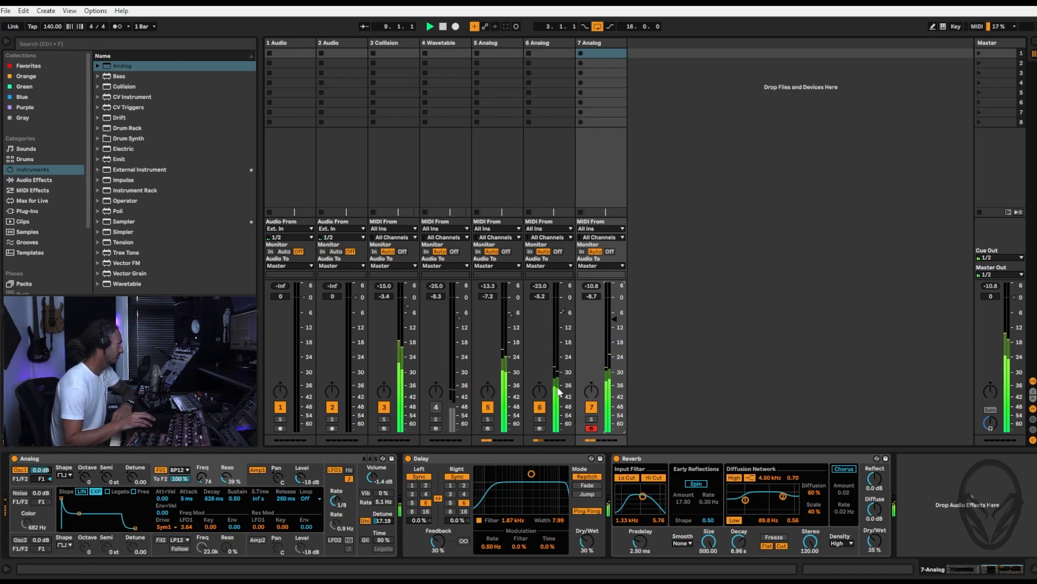
{"action": "left_click", "coordinate": [540, 408]}
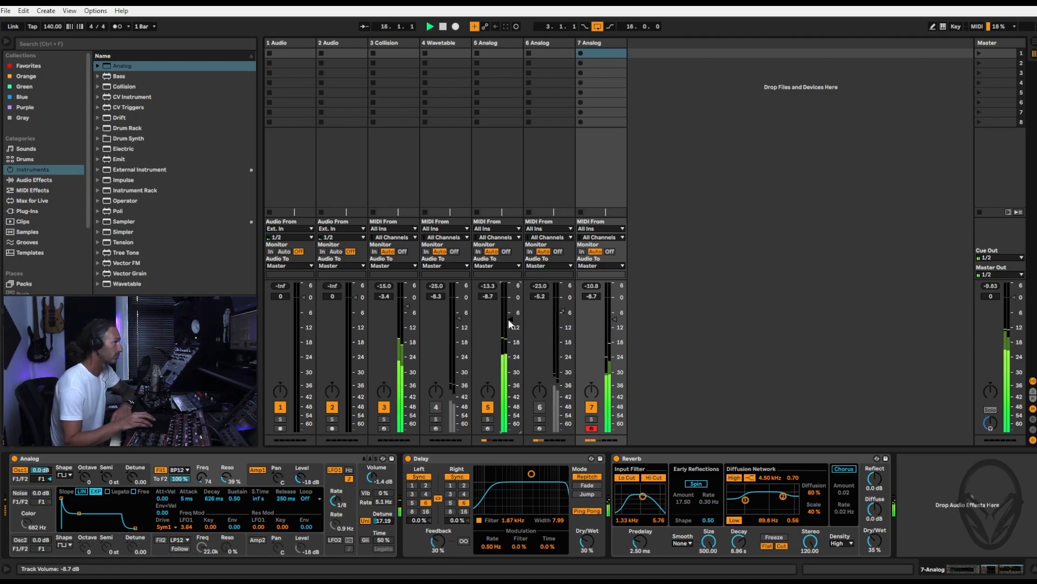
Unmute the 4 Wavetable track and set its volume to -8.3 dB.
{"action": "mouse_move", "coordinate": [454, 398]}
{"action": "left_mouse_down"}
{"action": "mouse_move", "coordinate": [454, 421]}
{"action": "mouse_move", "coordinate": [458, 363]}
{"action": "left_mouse_up"}
{"action": "left_click", "coordinate": [435, 407]}
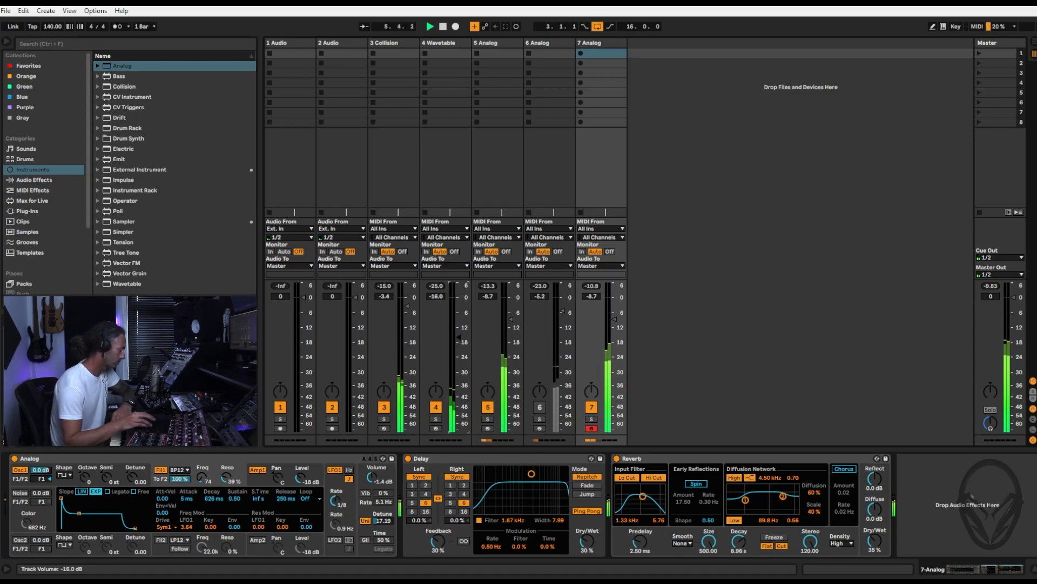
{"action": "left_click_drag", "start_coordinate": [459, 327], "coordinate": [459, 326]}
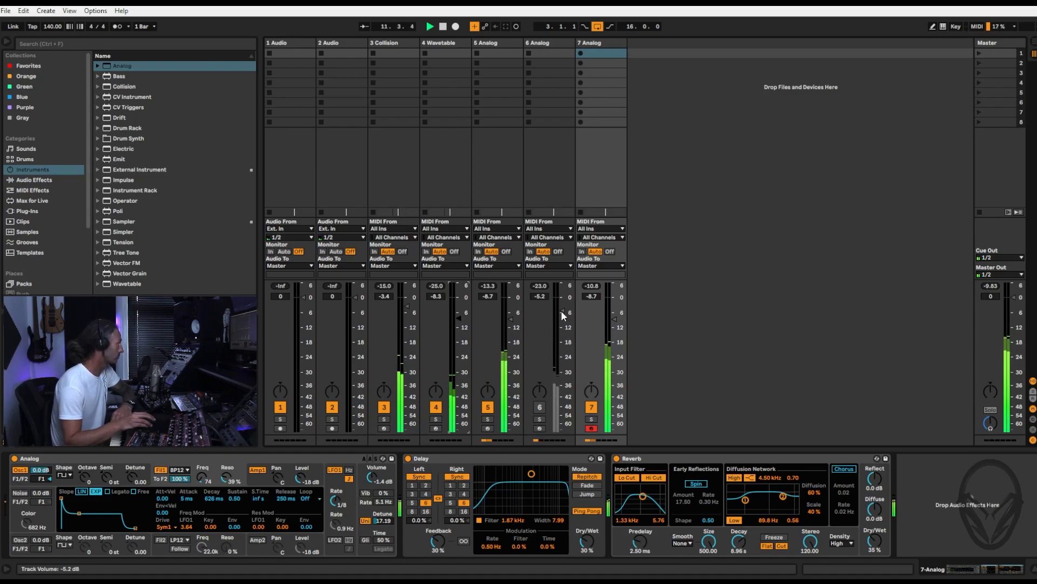
Unmute 6 Analog at a volume of -14.2 dB and lower 7 Analog to -13.6 dB.
{"action": "left_click", "coordinate": [541, 409]}
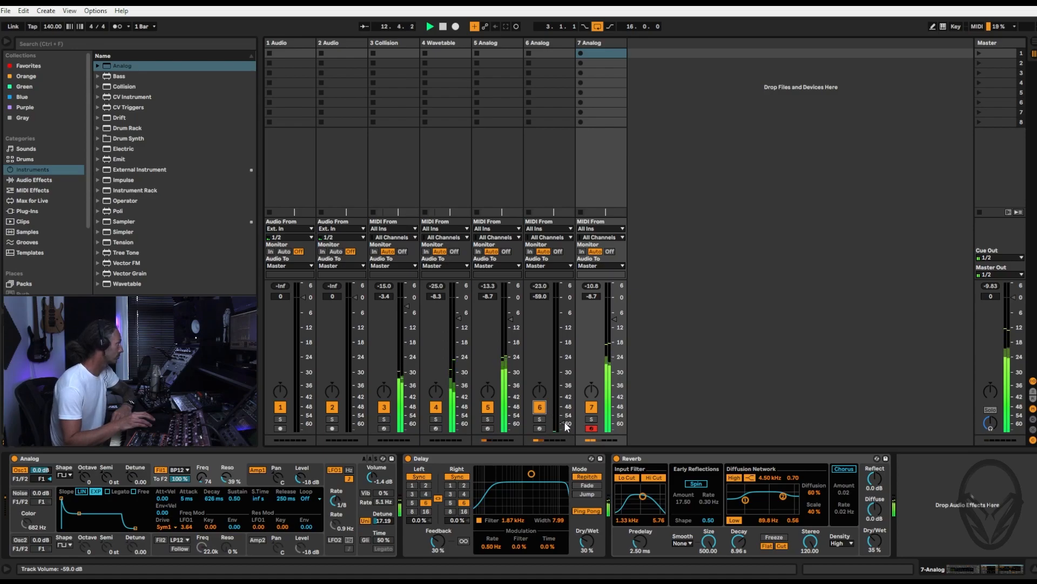
{"action": "left_click_drag", "start_coordinate": [622, 332], "coordinate": [615, 330]}
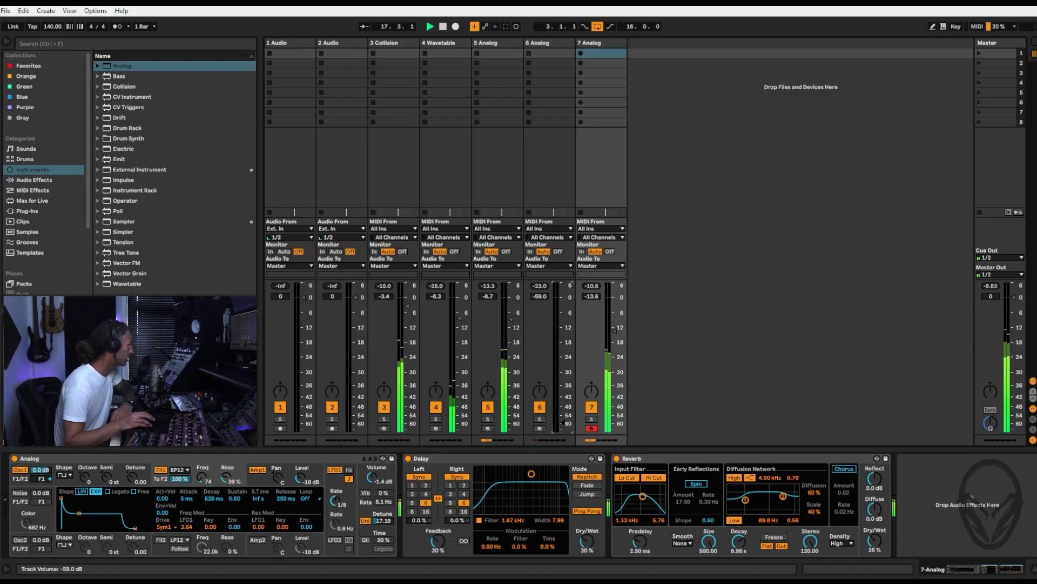
{"action": "left_click_drag", "start_coordinate": [562, 423], "coordinate": [563, 332]}
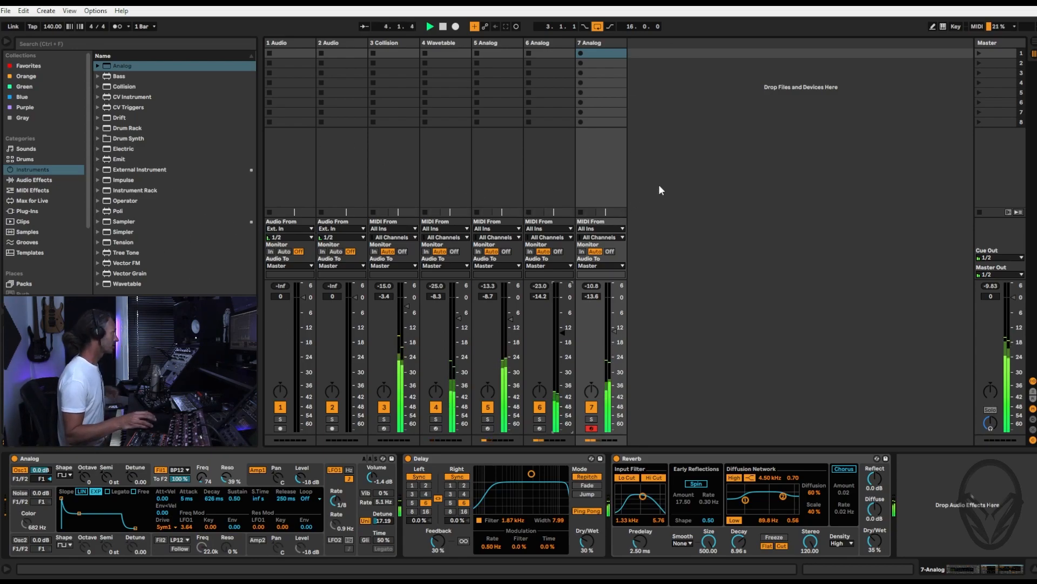
Copy the Wavetable, Delay and Reverb devices from the 4 Wavetable track onto a new MIDI track.
{"action": "left_click", "coordinate": [438, 44]}
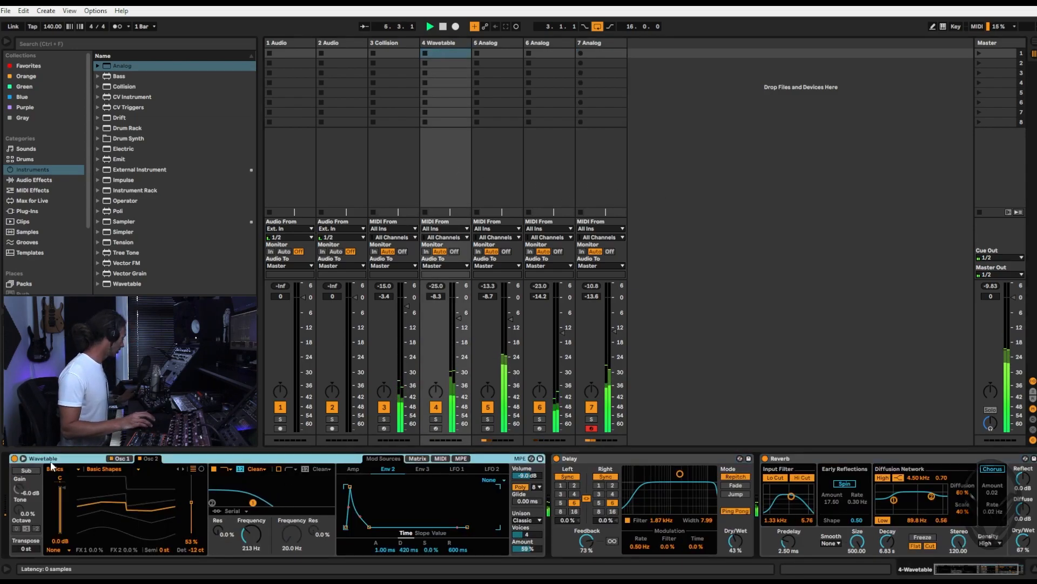
{"action": "key", "text": "ctrl+a"}
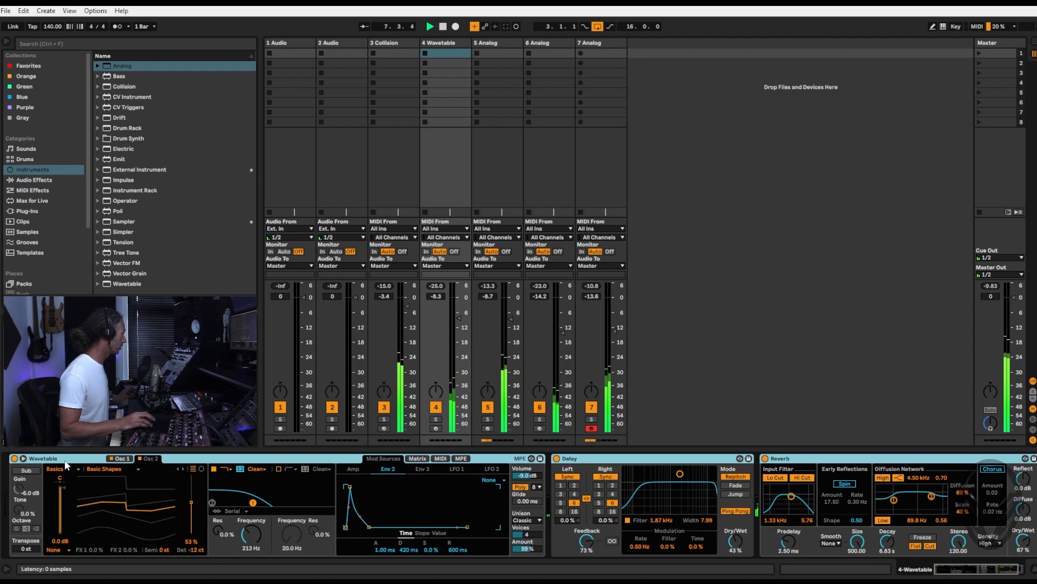
{"action": "left_click_drag", "start_coordinate": [57, 462], "coordinate": [739, 311]}
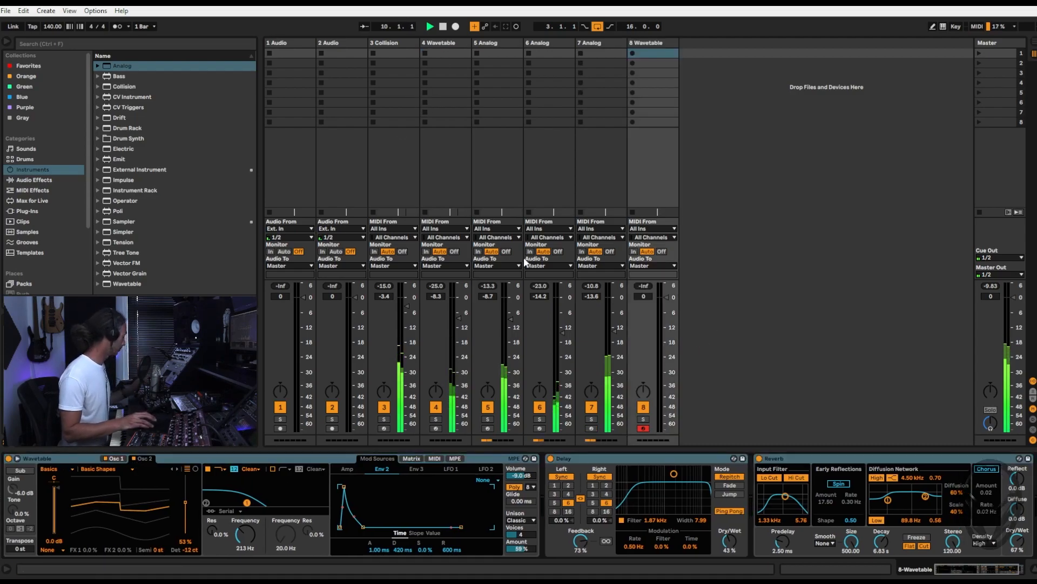
Show the arrangement and insert a Spectral Resonator between the Wavetable and Delay on the 8 Wavetable track.
{"action": "key", "text": "Tab"}
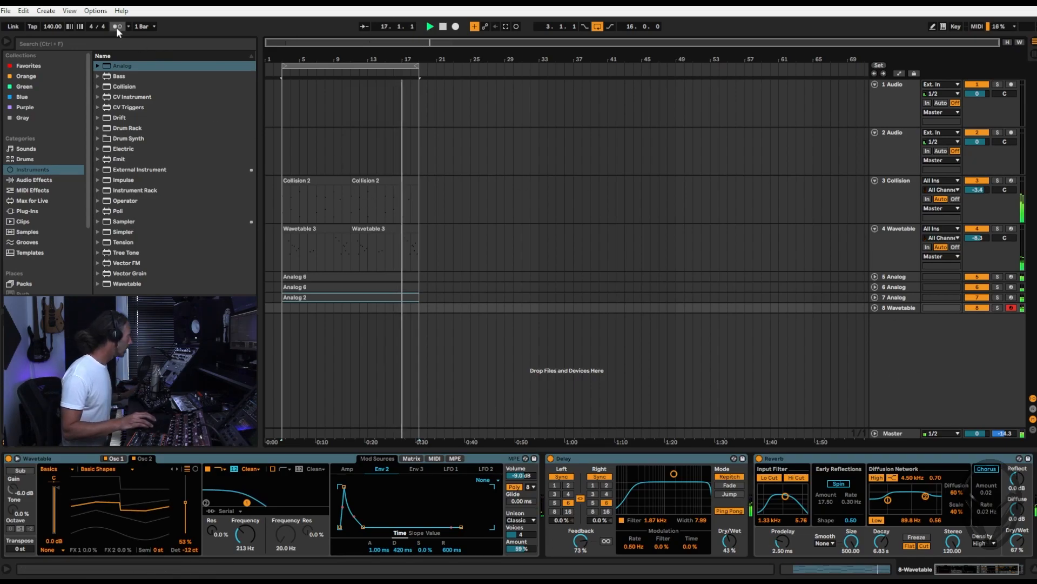
{"action": "left_click", "coordinate": [34, 180]}
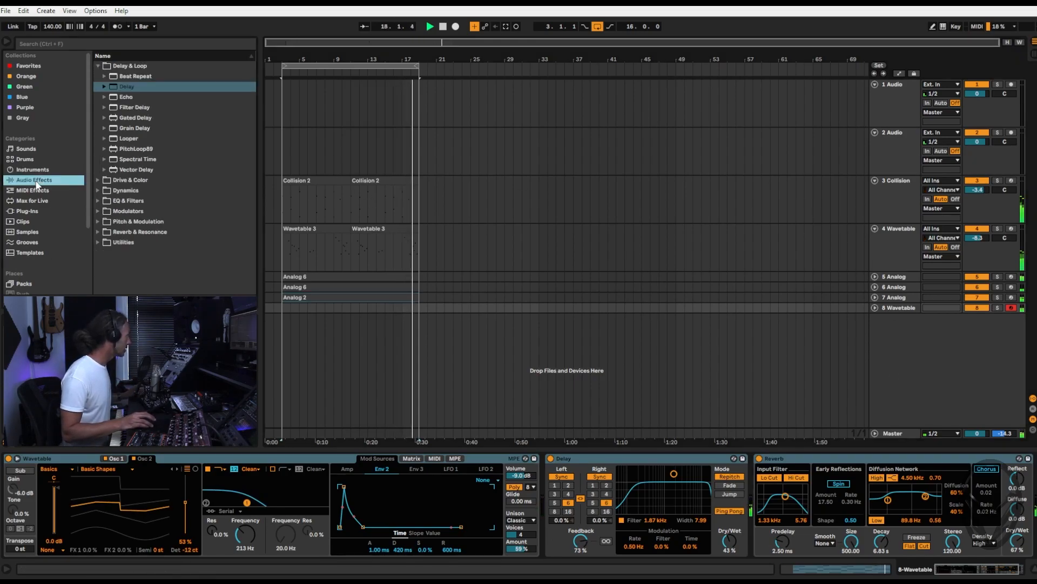
{"action": "left_click", "coordinate": [94, 232]}
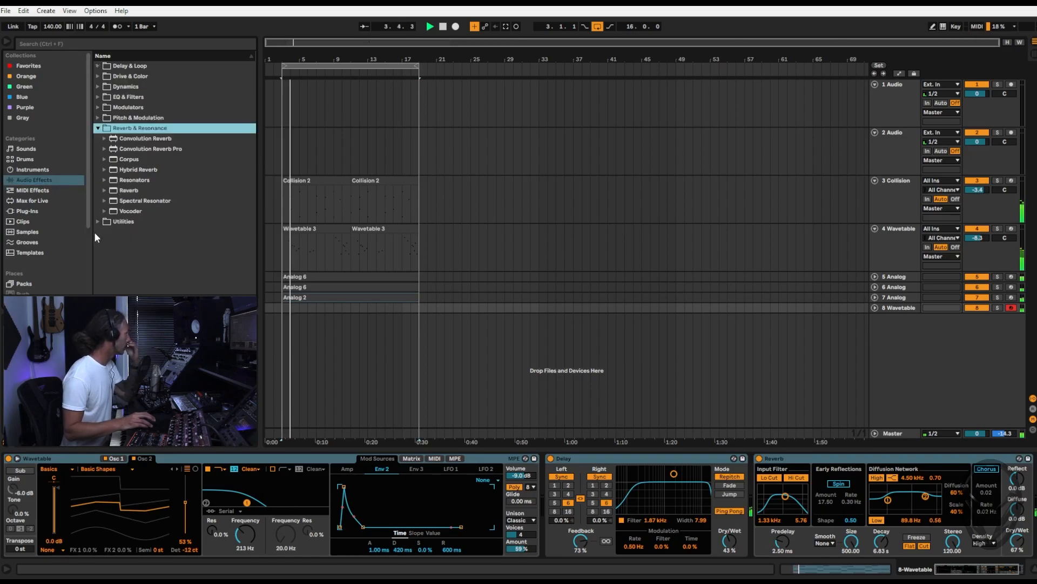
{"action": "left_click", "coordinate": [128, 203]}
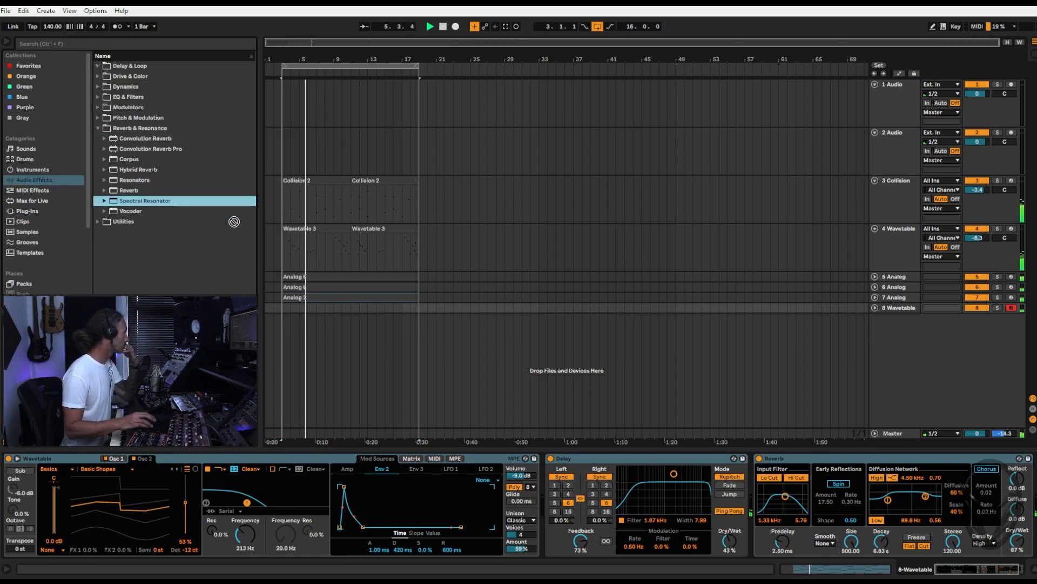
{"action": "mouse_move", "coordinate": [822, 480]}
{"action": "left_mouse_down"}
{"action": "mouse_move", "coordinate": [972, 490]}
{"action": "mouse_move", "coordinate": [519, 497]}
{"action": "mouse_move", "coordinate": [546, 494]}
{"action": "left_mouse_up"}
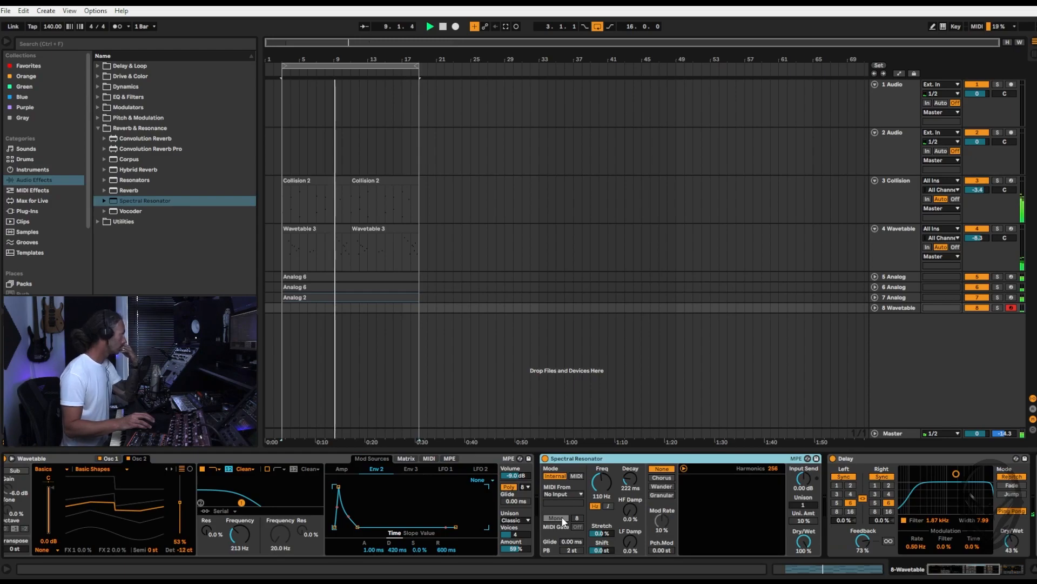
Switch the Spectral Resonator to polyphonic MIDI mode with 8-Wavetable as its MIDI source.
{"action": "left_click", "coordinate": [556, 493]}
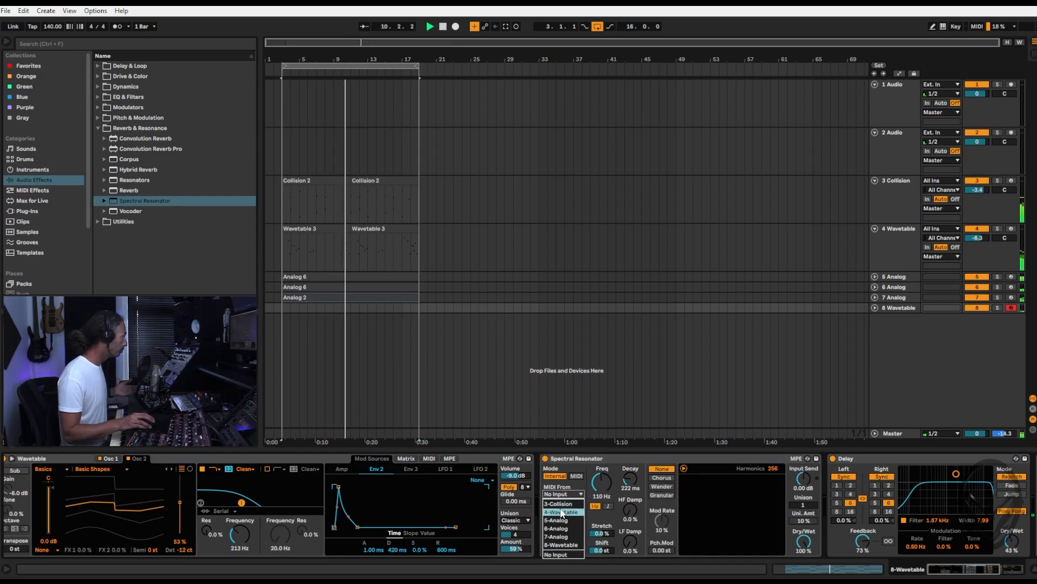
{"action": "left_click", "coordinate": [562, 545]}
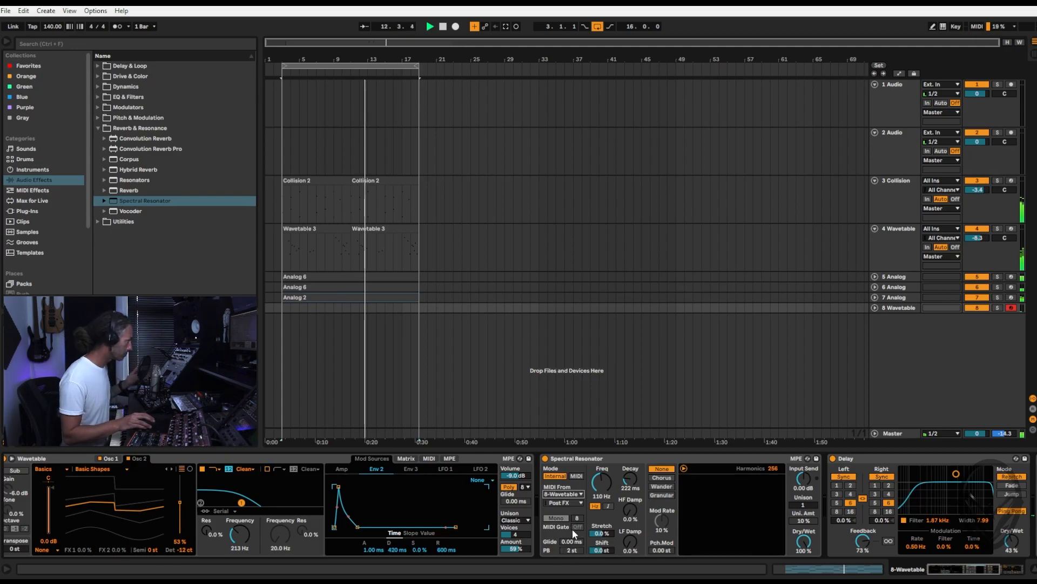
{"action": "left_click", "coordinate": [565, 518]}
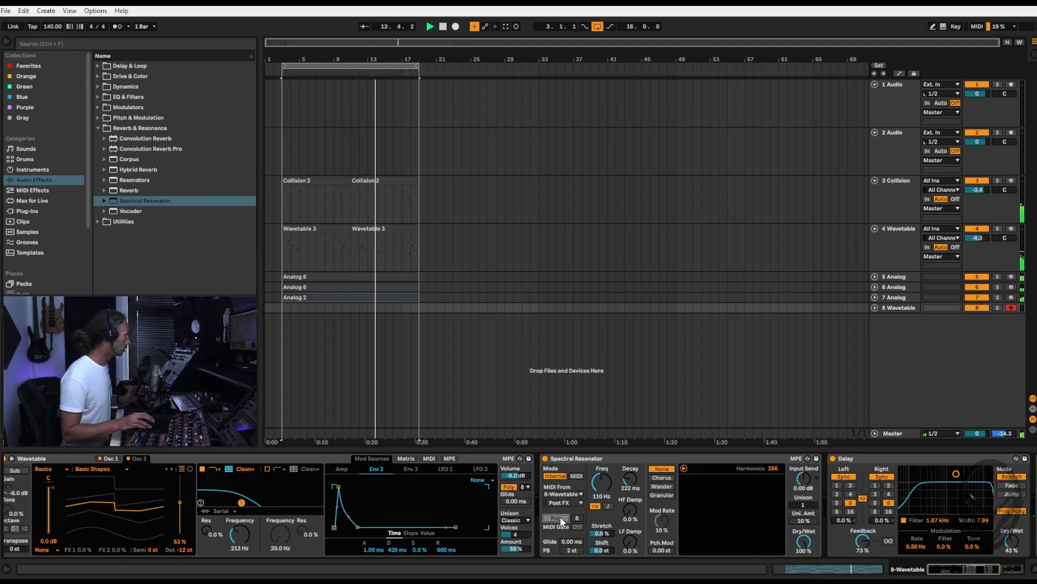
{"action": "left_click", "coordinate": [576, 476]}
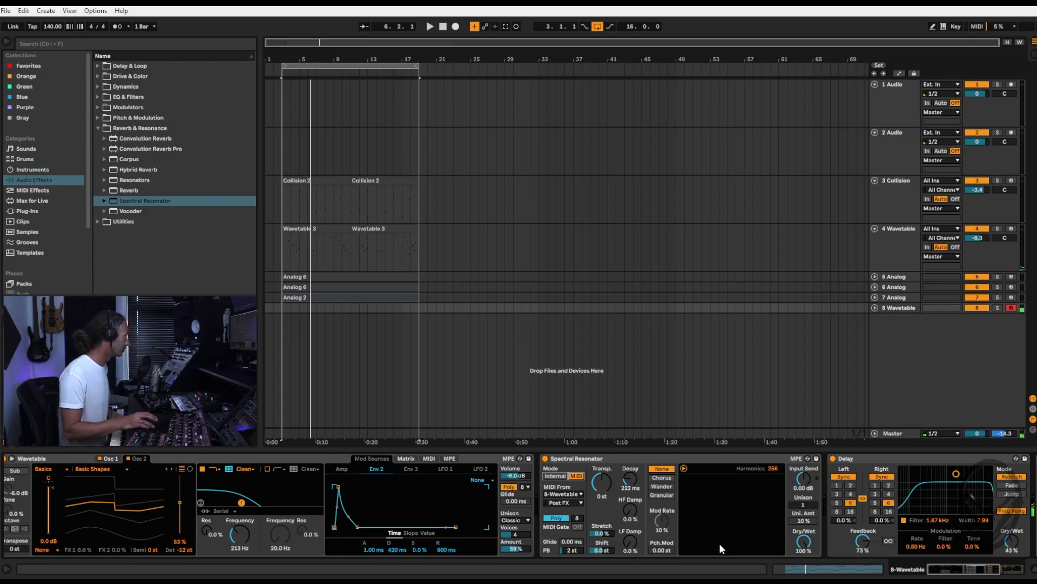
Set the Spectral Resonator to Chorus with four unison voices, the Delay feedback to 30%, and the Reverb to 10.3 s decay and 49% dry/wet.
{"action": "left_click", "coordinate": [664, 479]}
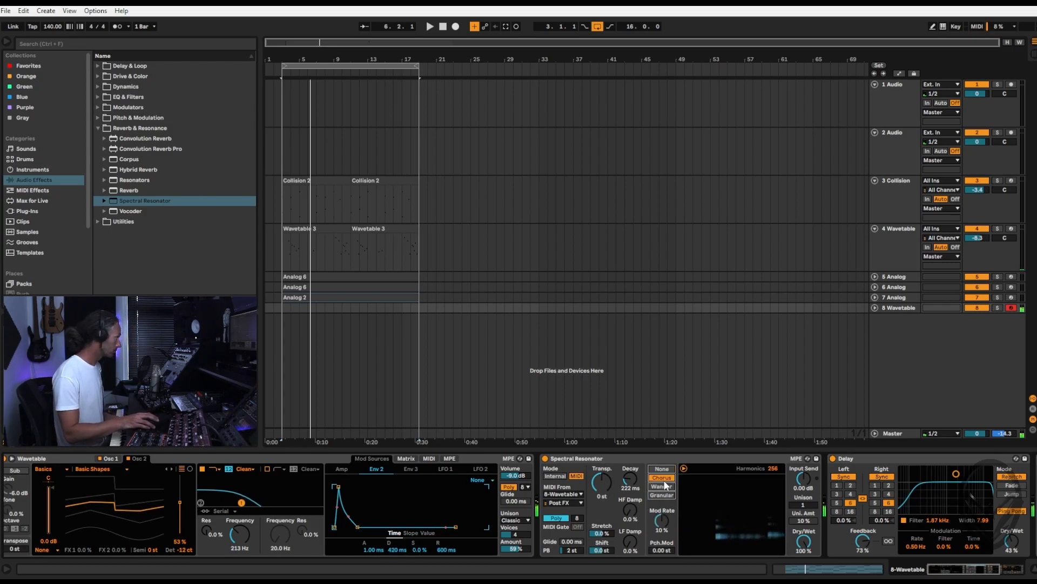
{"action": "left_click_drag", "start_coordinate": [803, 504], "coordinate": [803, 498]}
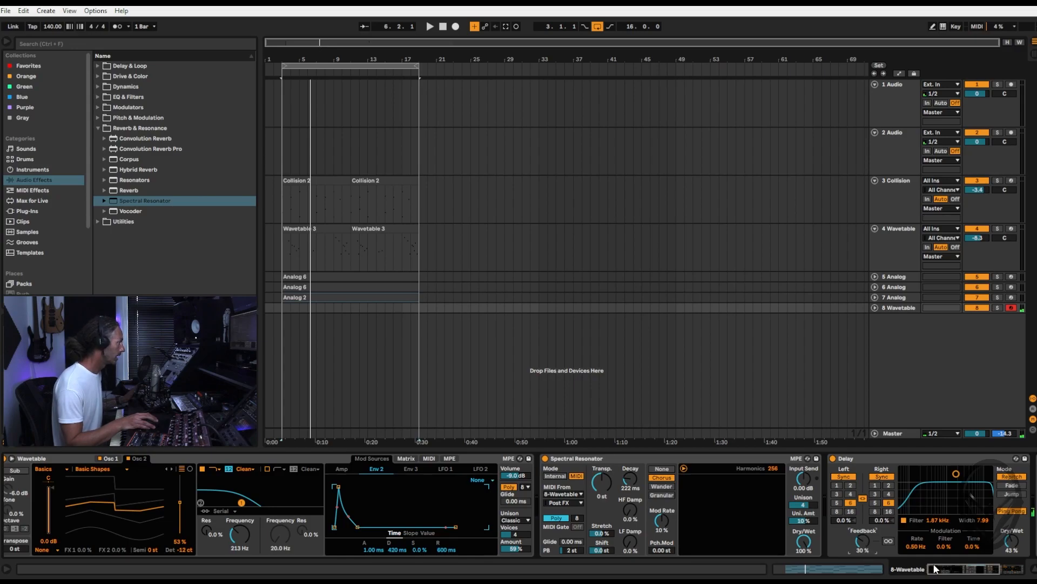
{"action": "left_click", "coordinate": [946, 574]}
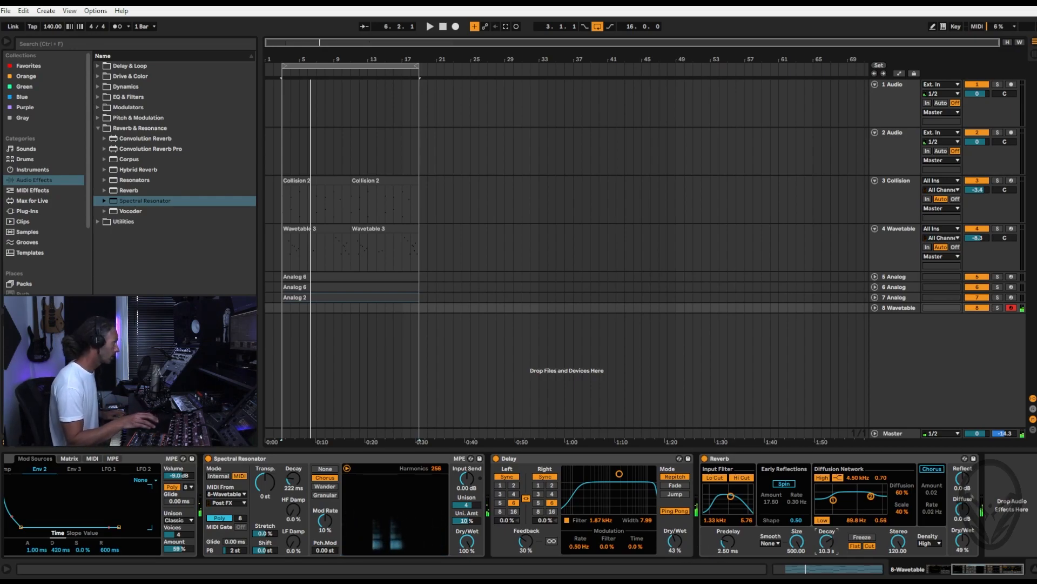
Shape Wavetable's amp envelope to 869 ms attack, 870 ms decay, -2.0 dB sustain and 1.25 s release, with the filter frequency at 331 Hz.
{"action": "scroll", "coordinate": [372, 562], "scroll_direction": "left", "scroll_amount": 5}
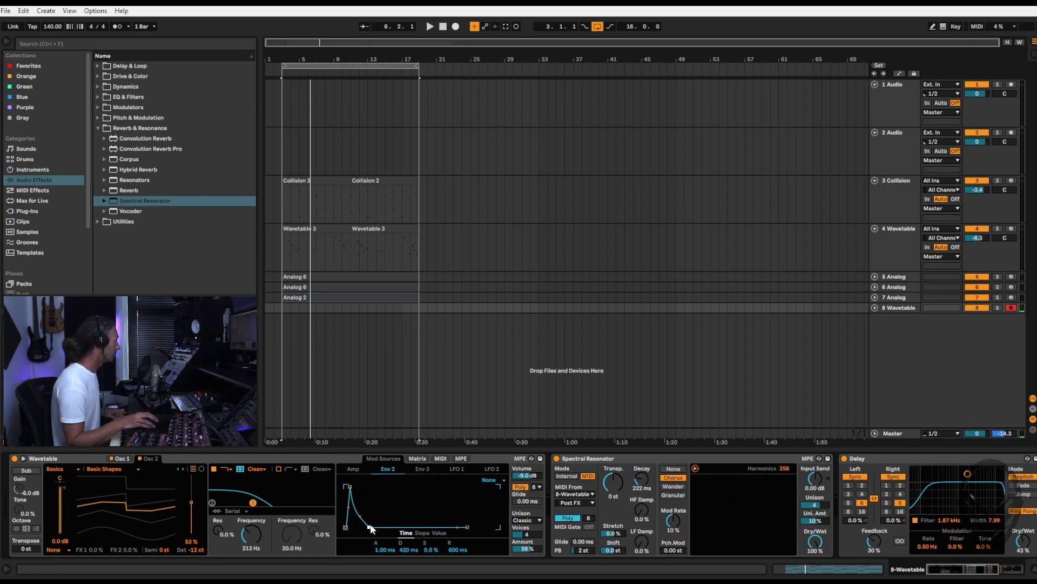
{"action": "left_click", "coordinate": [355, 469]}
{"action": "left_click_drag", "start_coordinate": [370, 509], "coordinate": [370, 486]}
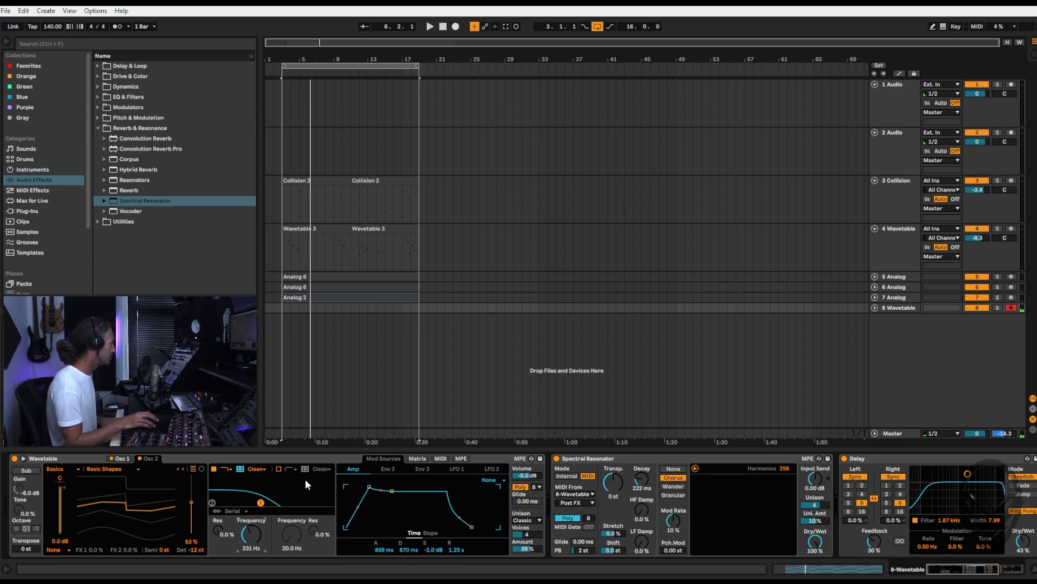
Change the displayed Wavetable oscillator's waveform from the Basics category to Sync Digital.
{"action": "left_click", "coordinate": [125, 467]}
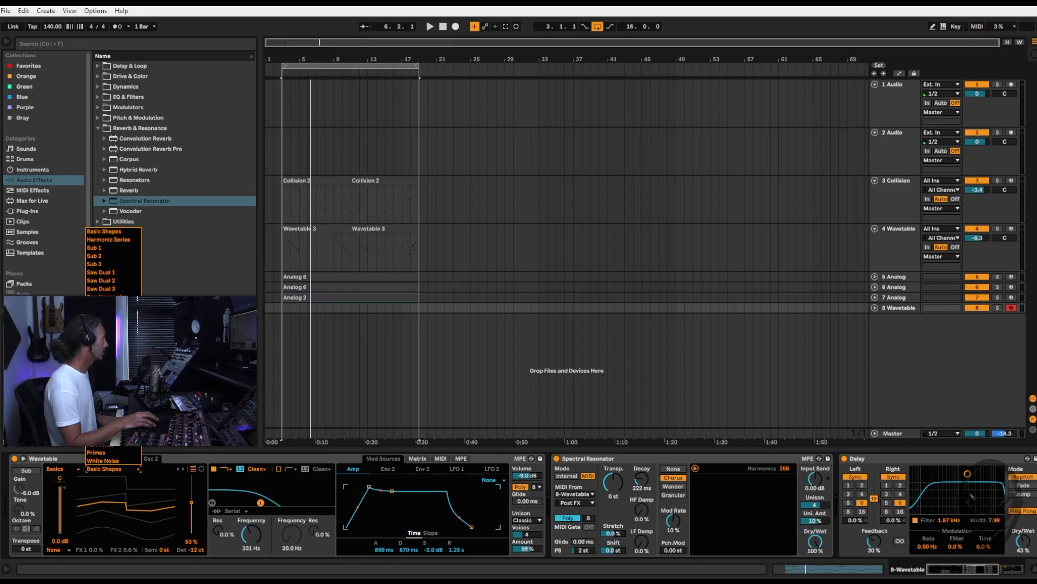
{"action": "left_click", "coordinate": [112, 370]}
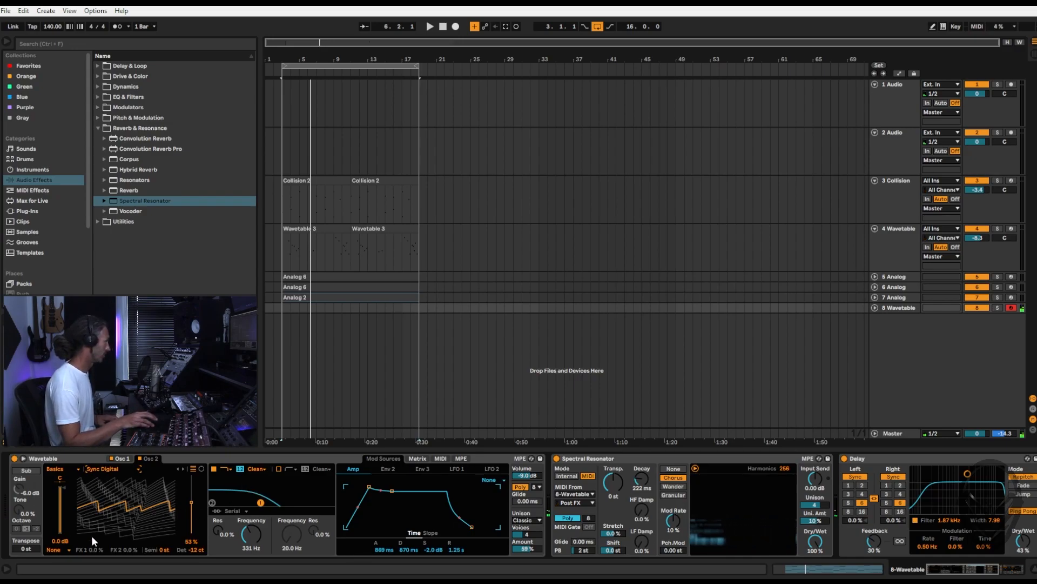
Set Osc 2's wavetable position to 47% and its LFO 1 modulation amount to 12 in the modulation matrix.
{"action": "mouse_move", "coordinate": [193, 501]}
{"action": "left_mouse_down"}
{"action": "mouse_move", "coordinate": [193, 491]}
{"action": "mouse_move", "coordinate": [196, 519]}
{"action": "left_mouse_up"}
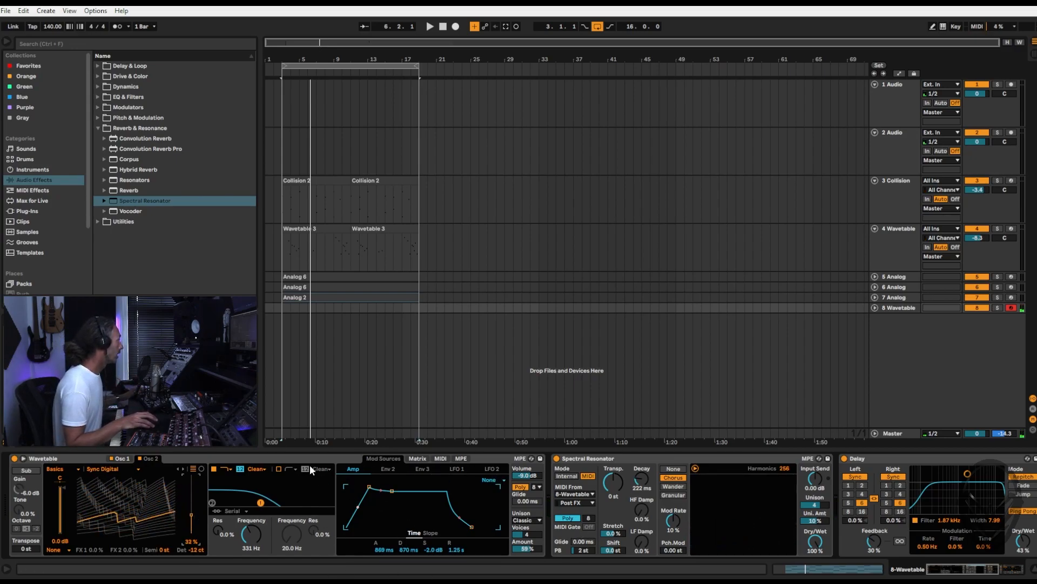
{"action": "left_click", "coordinate": [417, 458]}
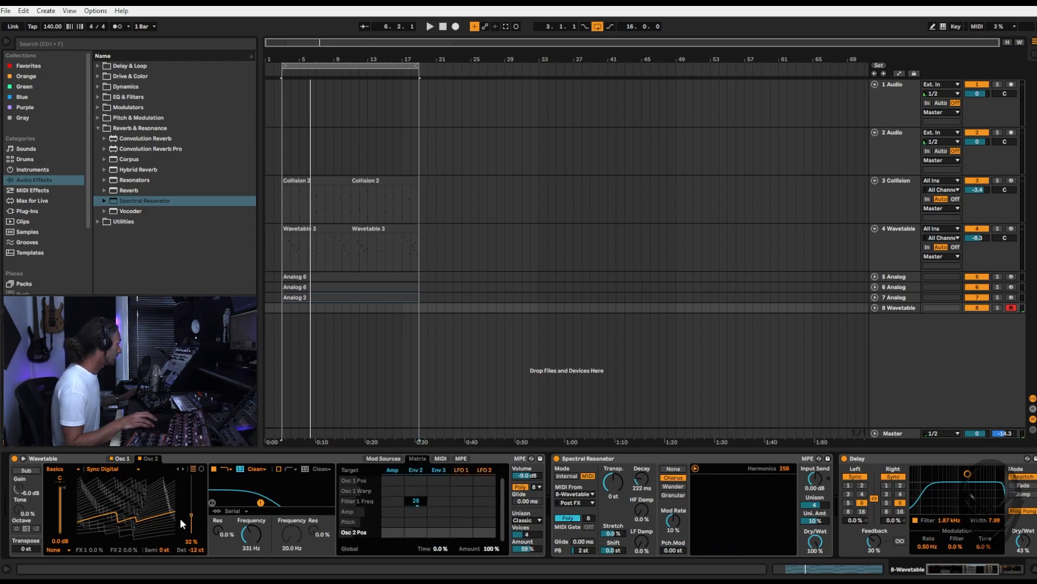
{"action": "left_click_drag", "start_coordinate": [192, 516], "coordinate": [192, 506]}
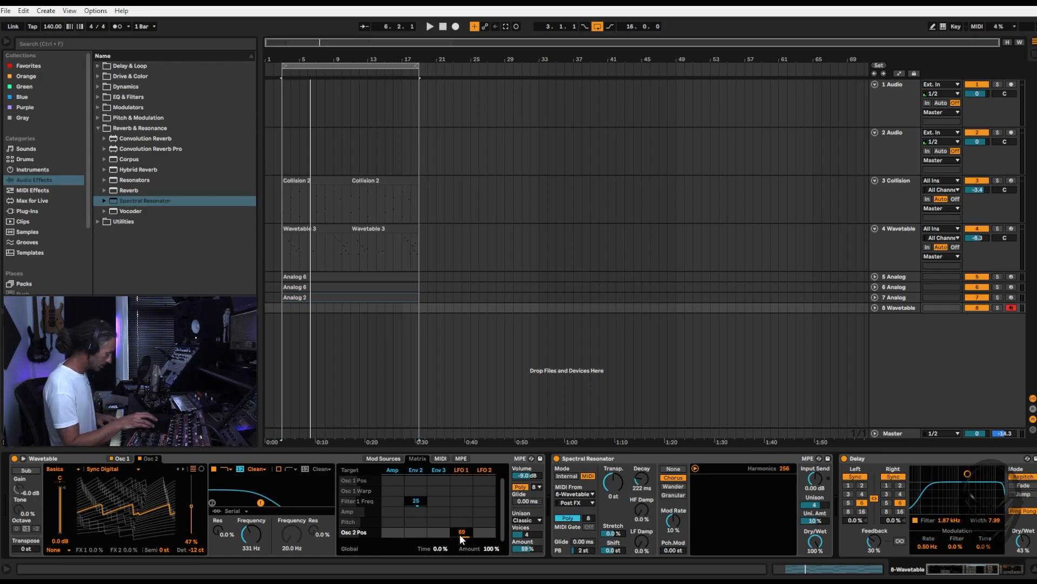
{"action": "left_click_drag", "start_coordinate": [459, 533], "coordinate": [459, 565]}
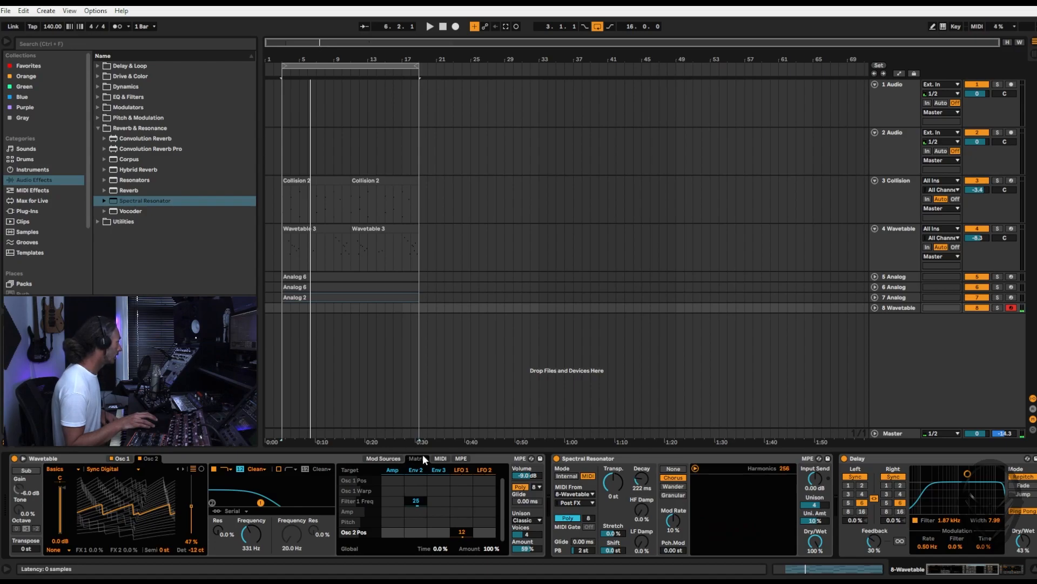
Sync Wavetable's LFO 1 to the tempo and set its rate to 4.
{"action": "left_click", "coordinate": [441, 459]}
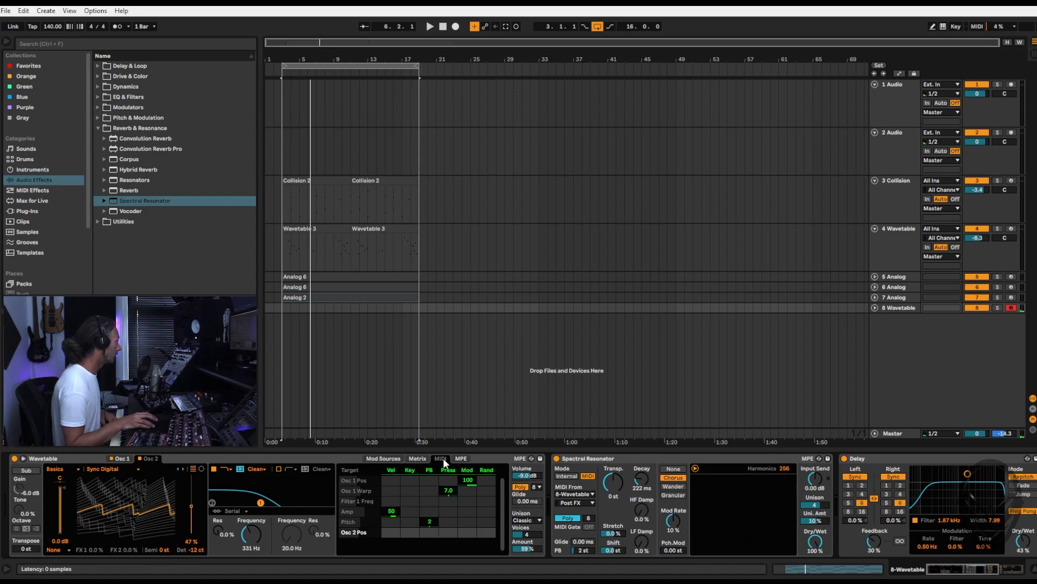
{"action": "left_click", "coordinate": [377, 458]}
{"action": "left_click", "coordinate": [463, 470]}
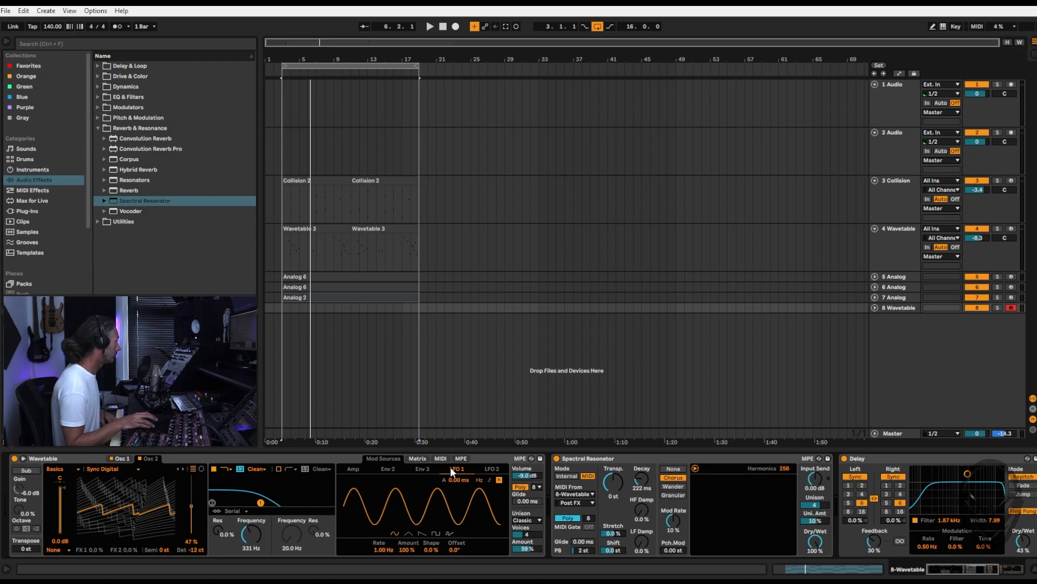
{"action": "left_click", "coordinate": [488, 480]}
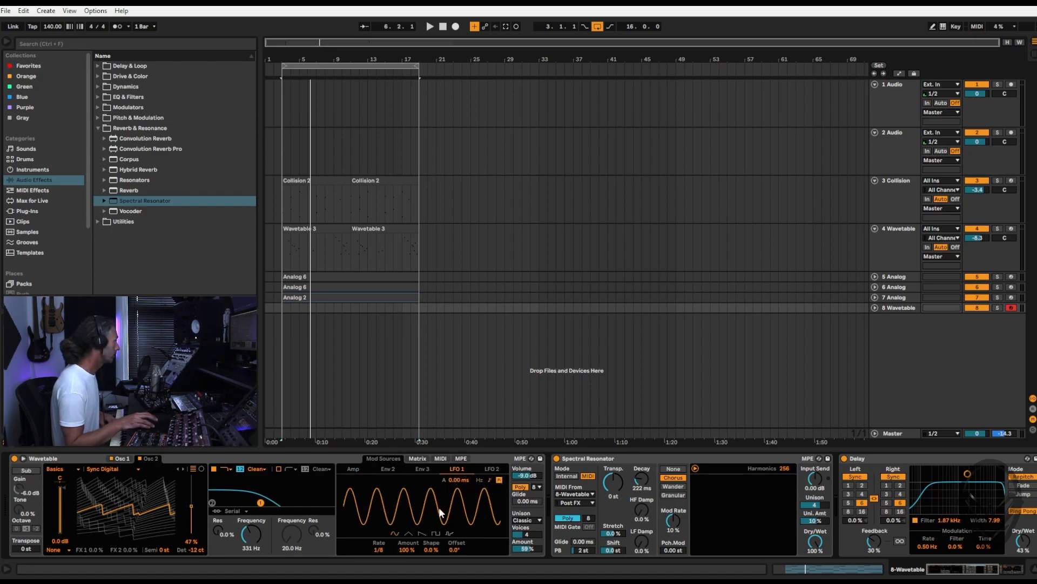
{"action": "left_click_drag", "start_coordinate": [377, 554], "coordinate": [377, 574]}
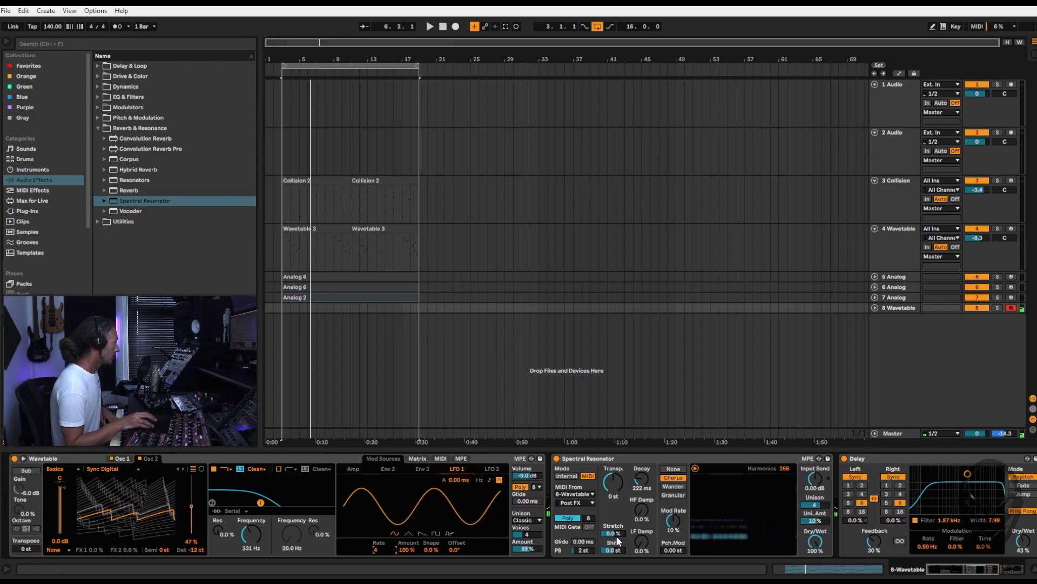
Set the Spectral Resonator's decay to 3.73 s and use Granular modulation with a 40% mod rate.
{"action": "left_click_drag", "start_coordinate": [615, 535], "coordinate": [615, 531]}
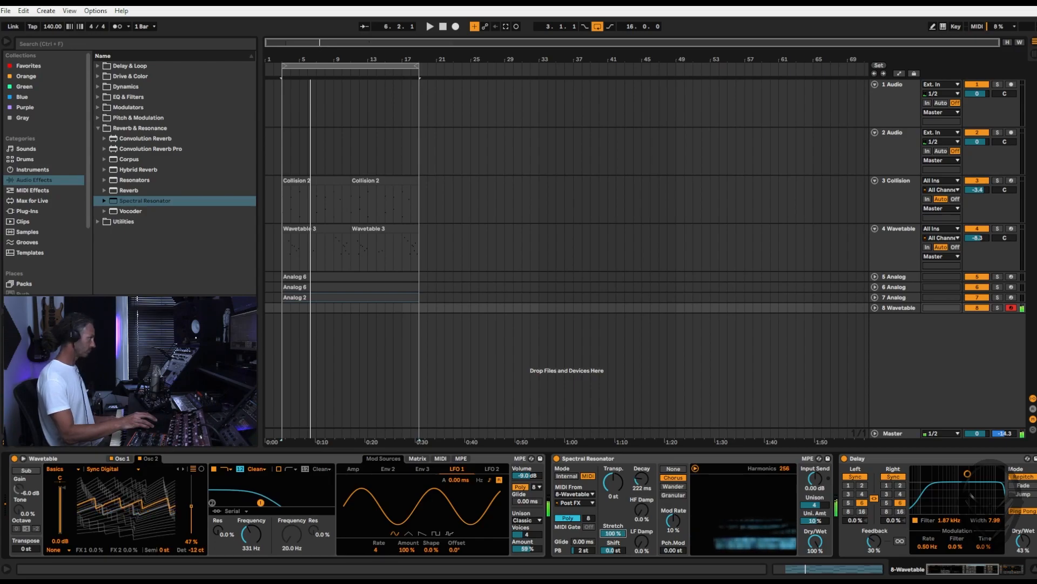
{"action": "mouse_move", "coordinate": [613, 533]}
{"action": "left_mouse_down"}
{"action": "mouse_move", "coordinate": [614, 583]}
{"action": "mouse_move", "coordinate": [615, 533]}
{"action": "left_mouse_up"}
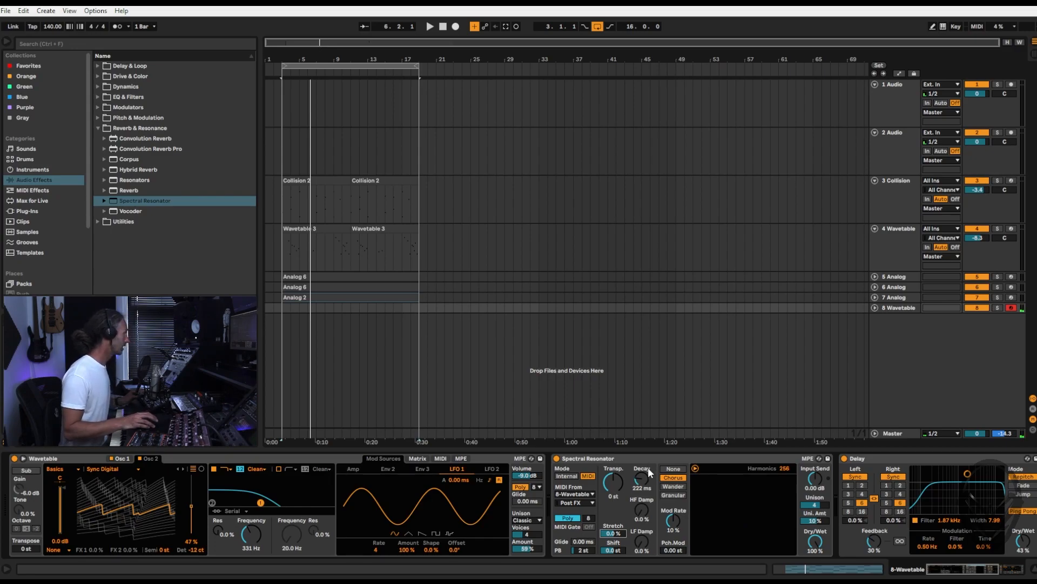
{"action": "left_click_drag", "start_coordinate": [642, 478], "coordinate": [642, 462]}
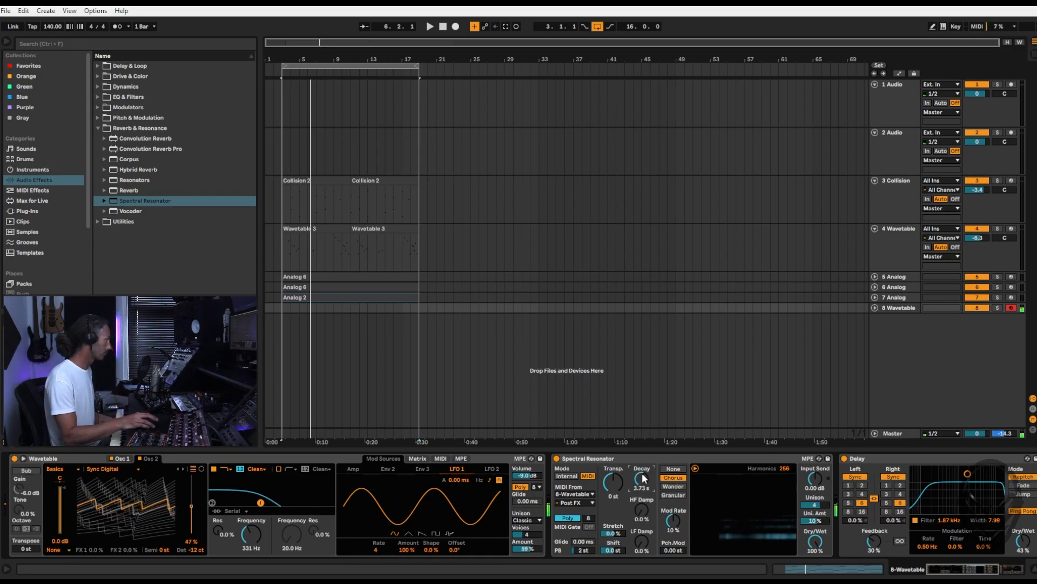
{"action": "left_click", "coordinate": [674, 487]}
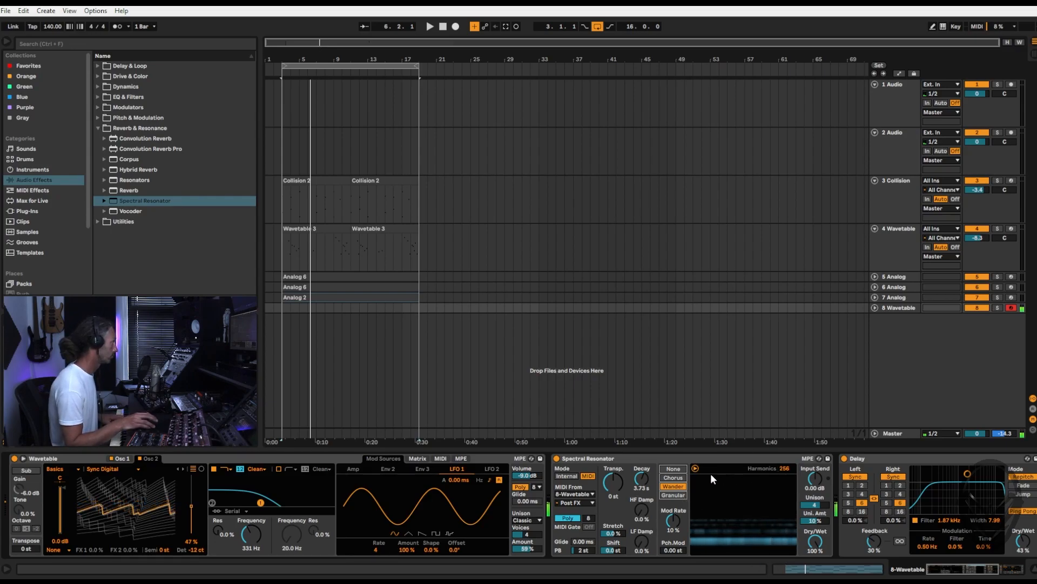
{"action": "left_click", "coordinate": [674, 496]}
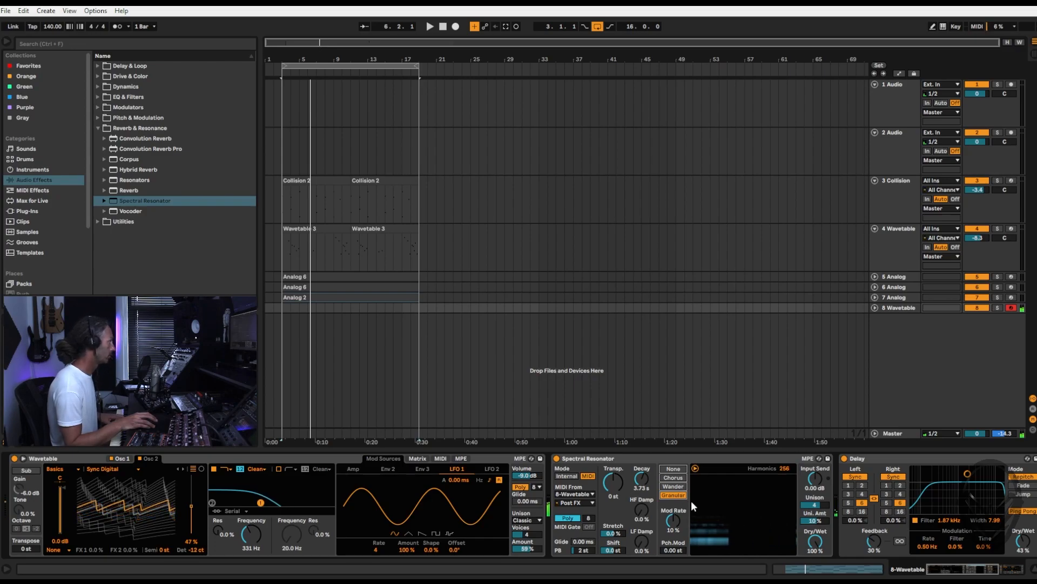
{"action": "left_click_drag", "start_coordinate": [672, 522], "coordinate": [672, 503]}
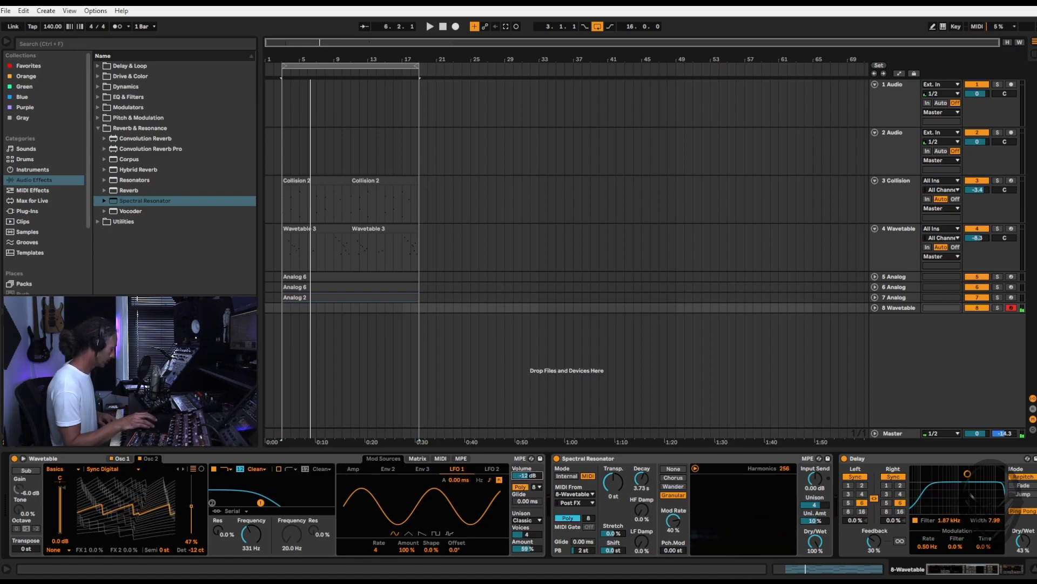
Balance Wavetable against the playing 16-bar loop, with its volume at -19 dB and filter frequency at 676 Hz.
{"action": "left_click_drag", "start_coordinate": [528, 480], "coordinate": [528, 486]}
{"action": "left_click_drag", "start_coordinate": [251, 534], "coordinate": [251, 530]}
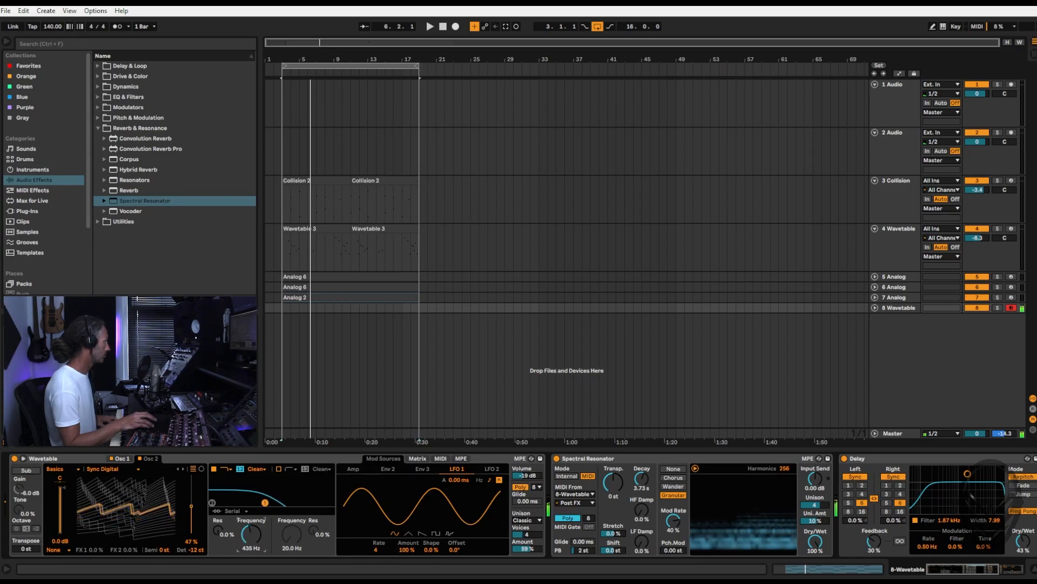
{"action": "left_click_drag", "start_coordinate": [520, 477], "coordinate": [521, 481]}
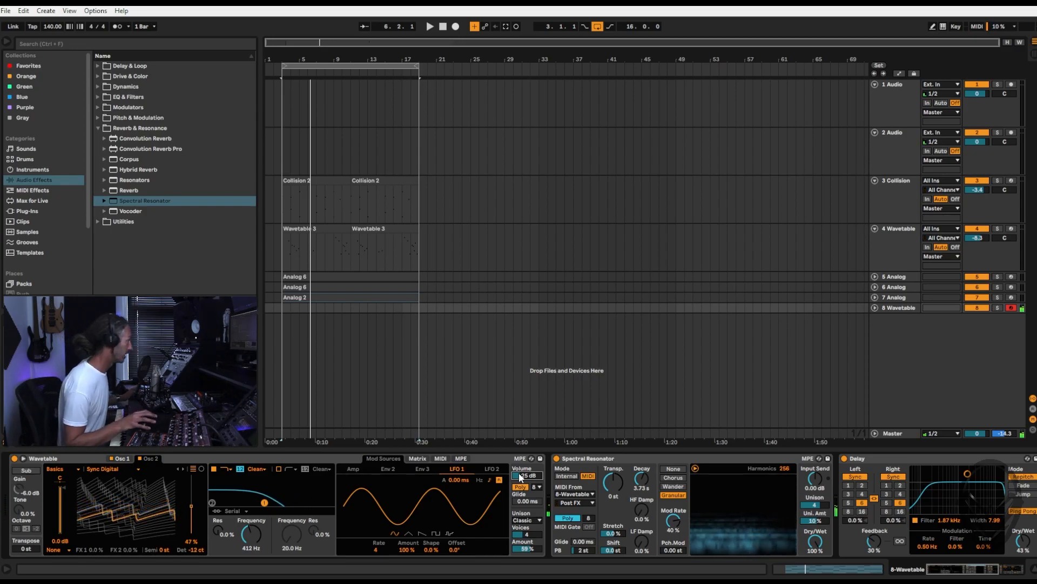
{"action": "left_click", "coordinate": [332, 65]}
{"action": "key", "text": "space"}
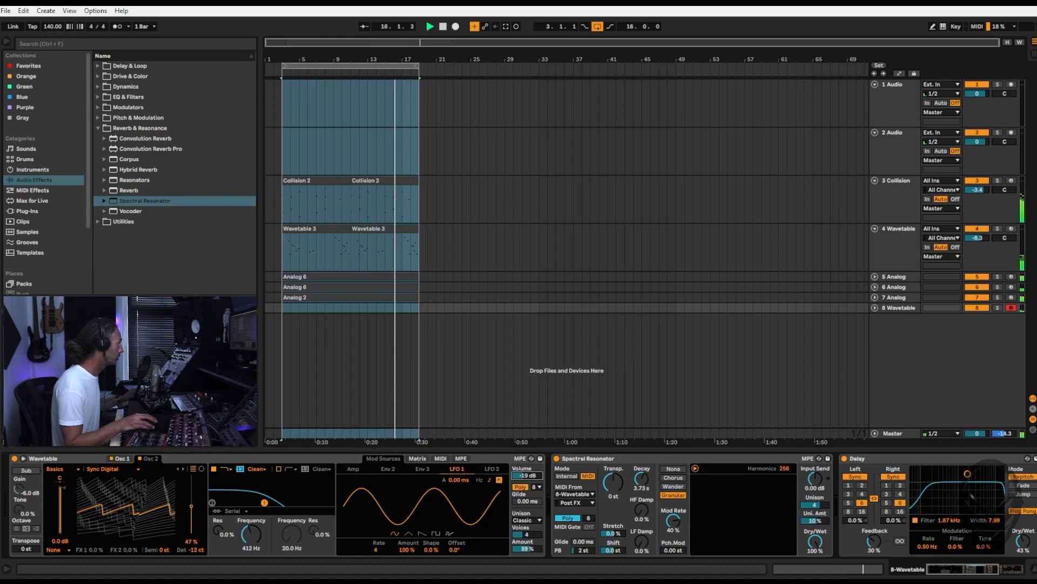
{"action": "left_click_drag", "start_coordinate": [255, 533], "coordinate": [255, 514]}
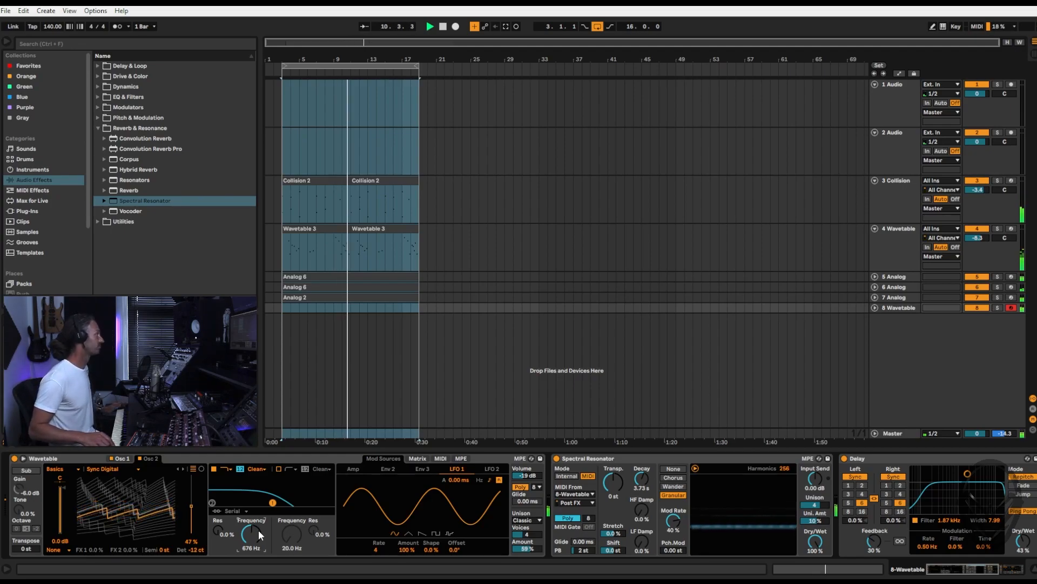
Record a MIDI part across the 16-bar loop on the 8 Wavetable track.
{"action": "key", "text": "F9"}
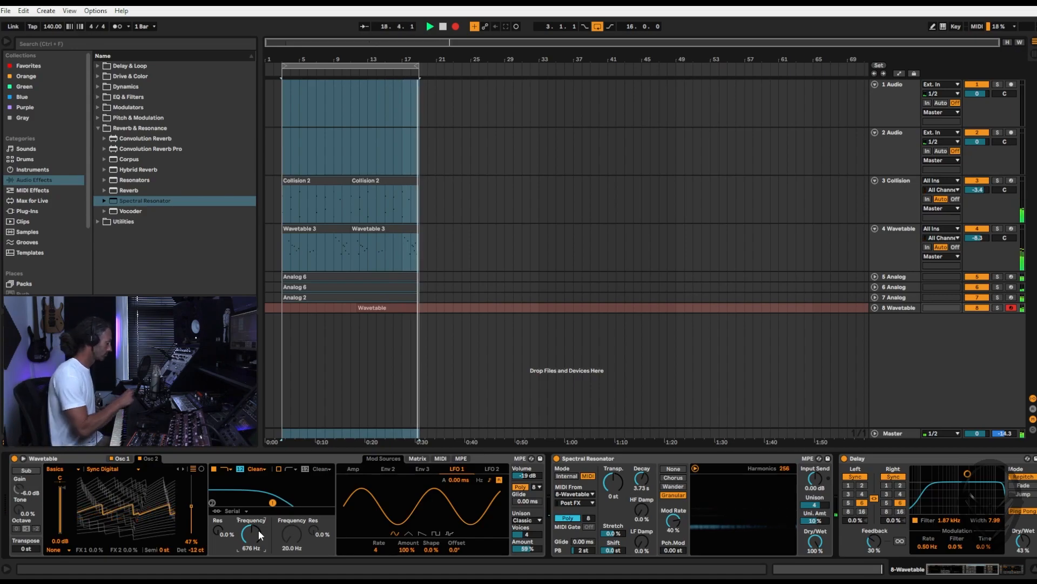
{"action": "key", "text": "F9"}
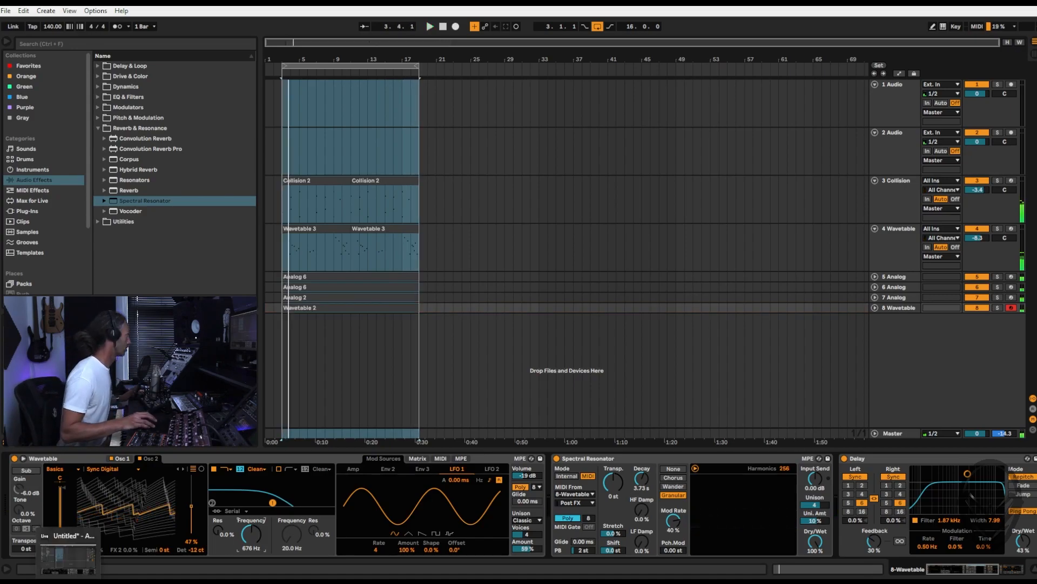
{"action": "left_click", "coordinate": [330, 353]}
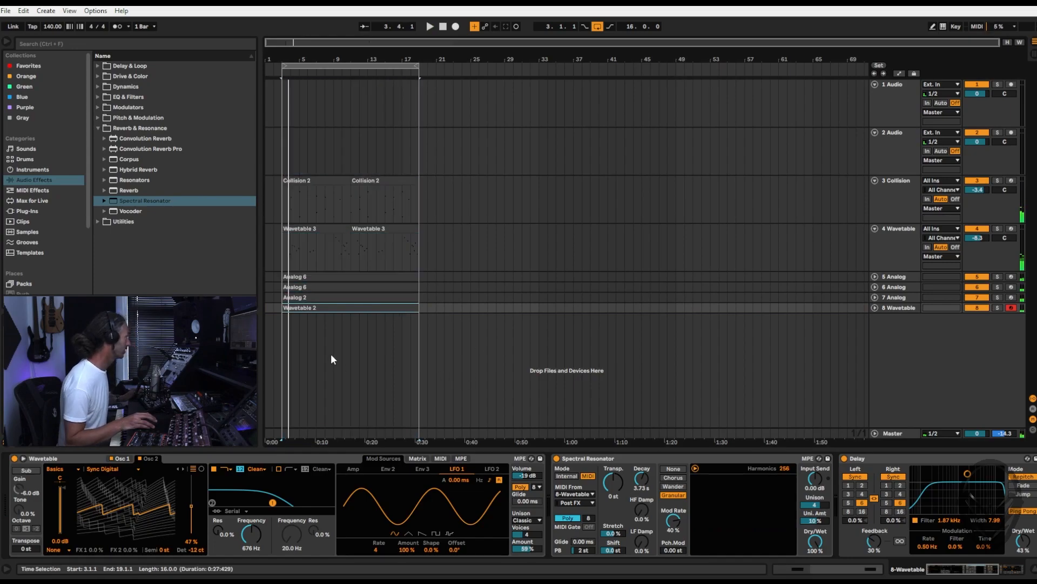
Open the recorded Wavetable 2 clip, set its grid to 1/8 and quantize its notes.
{"action": "left_click", "coordinate": [336, 308]}
{"action": "right_click", "coordinate": [792, 500]}
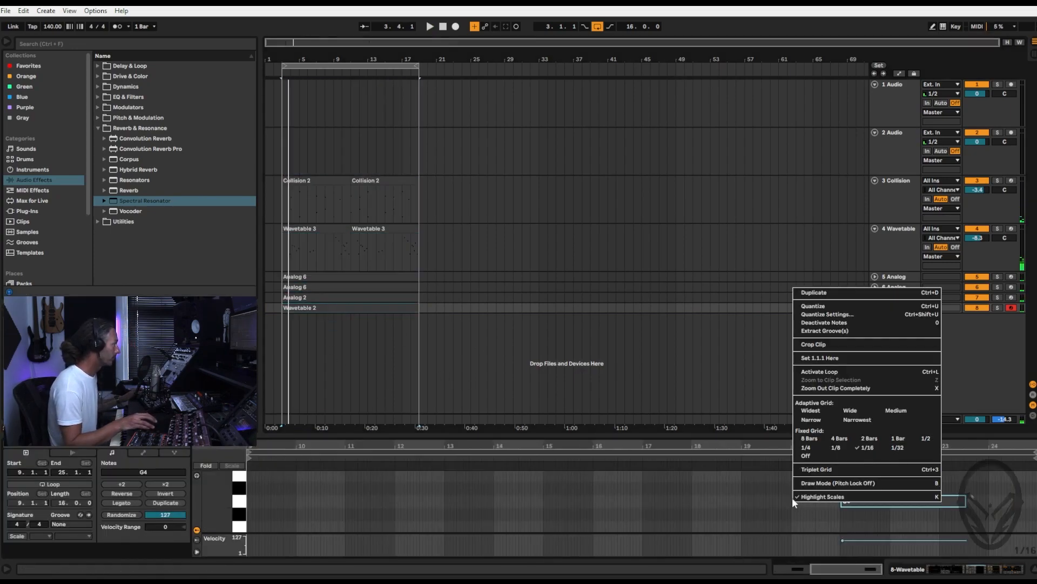
{"action": "left_click", "coordinate": [835, 448]}
{"action": "right_click", "coordinate": [799, 488]}
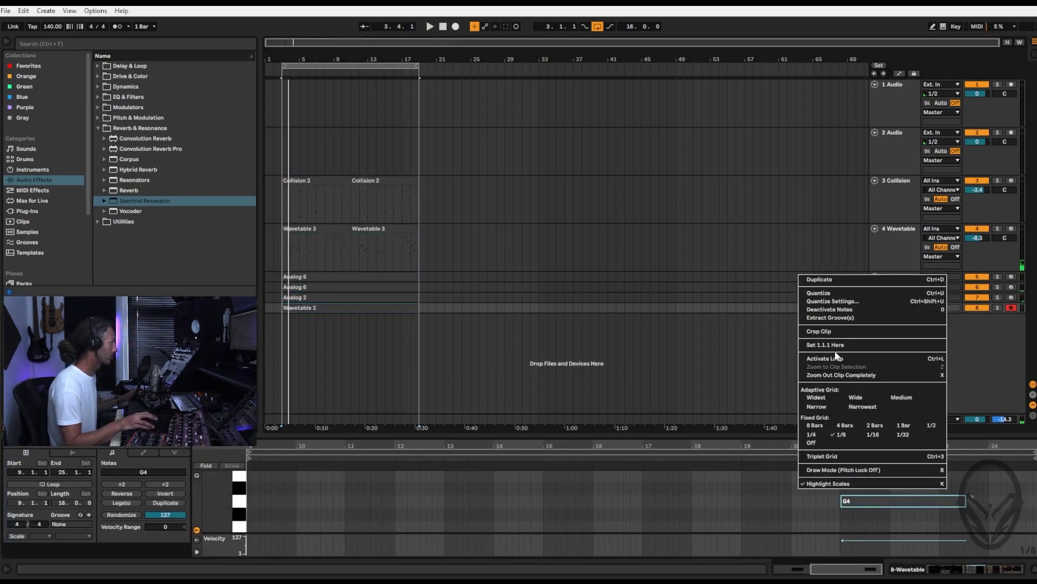
{"action": "left_click", "coordinate": [837, 294]}
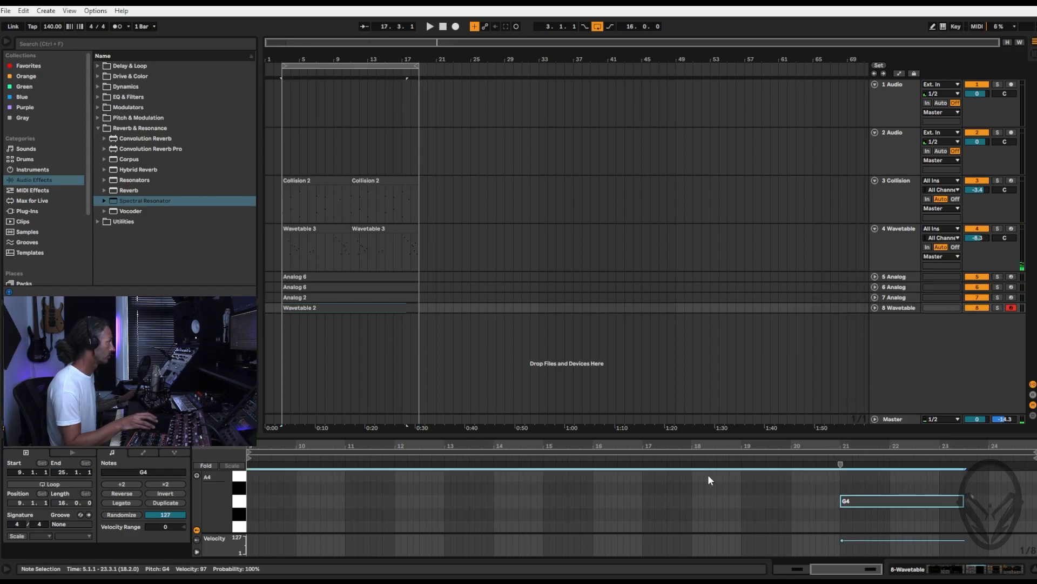
{"action": "mouse_move", "coordinate": [585, 532]}
{"action": "left_mouse_down"}
{"action": "mouse_move", "coordinate": [588, 513]}
{"action": "mouse_move", "coordinate": [589, 532]}
{"action": "left_mouse_up"}
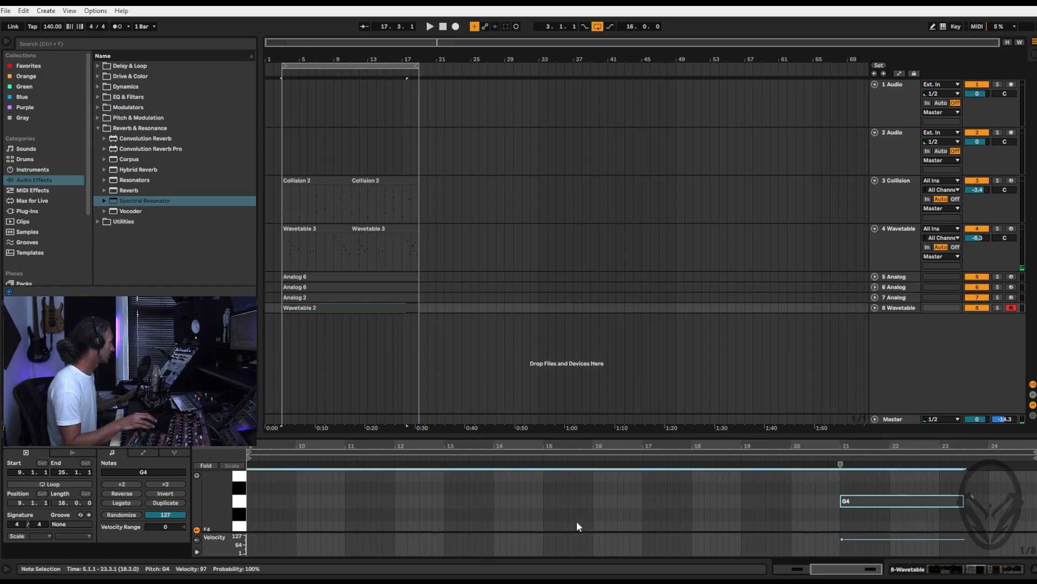
Display the clip's MIDI Ctrl Pitch Bend envelope and simplify it from 22.1.1 to 23.3.1.
{"action": "left_click", "coordinate": [147, 452]}
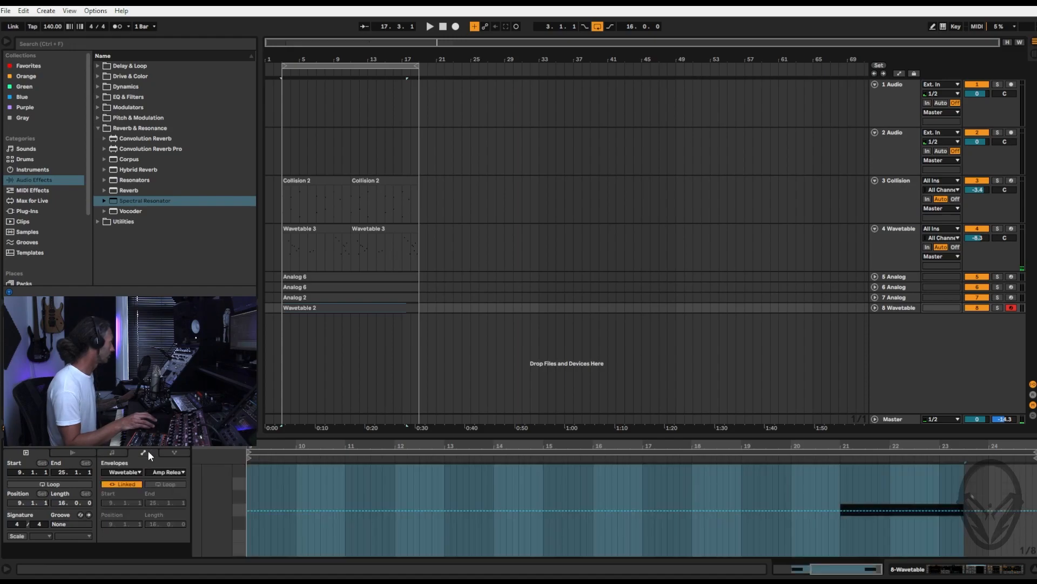
{"action": "left_click", "coordinate": [127, 472]}
{"action": "left_click", "coordinate": [135, 483]}
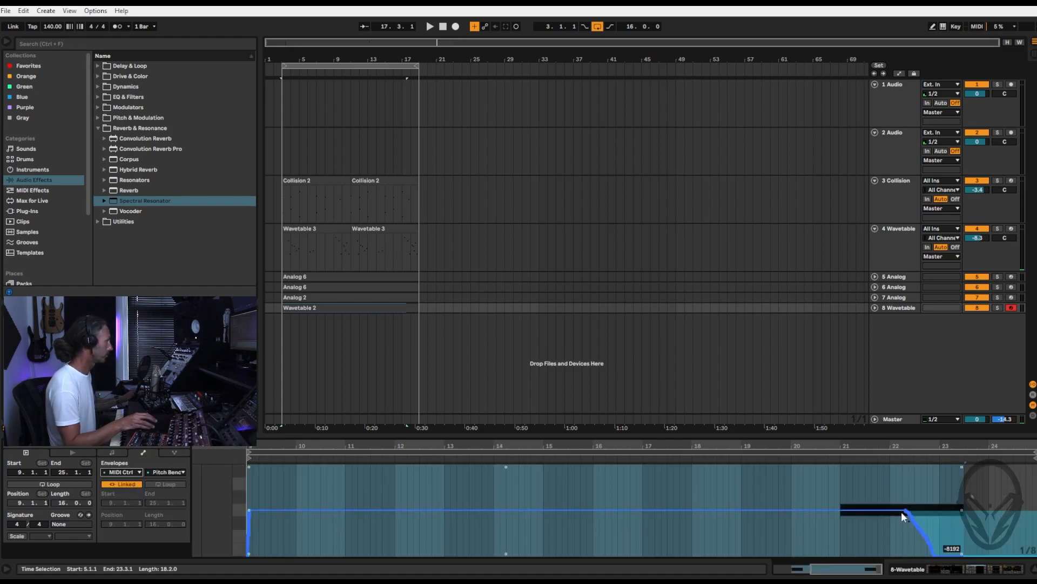
{"action": "left_click_drag", "start_coordinate": [892, 535], "coordinate": [963, 529]}
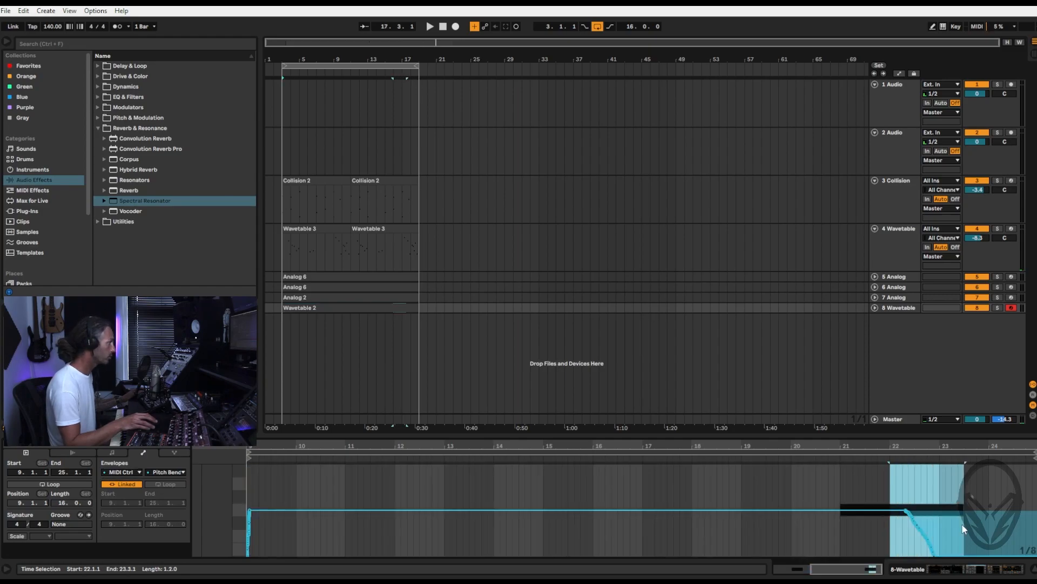
{"action": "right_click", "coordinate": [946, 528]}
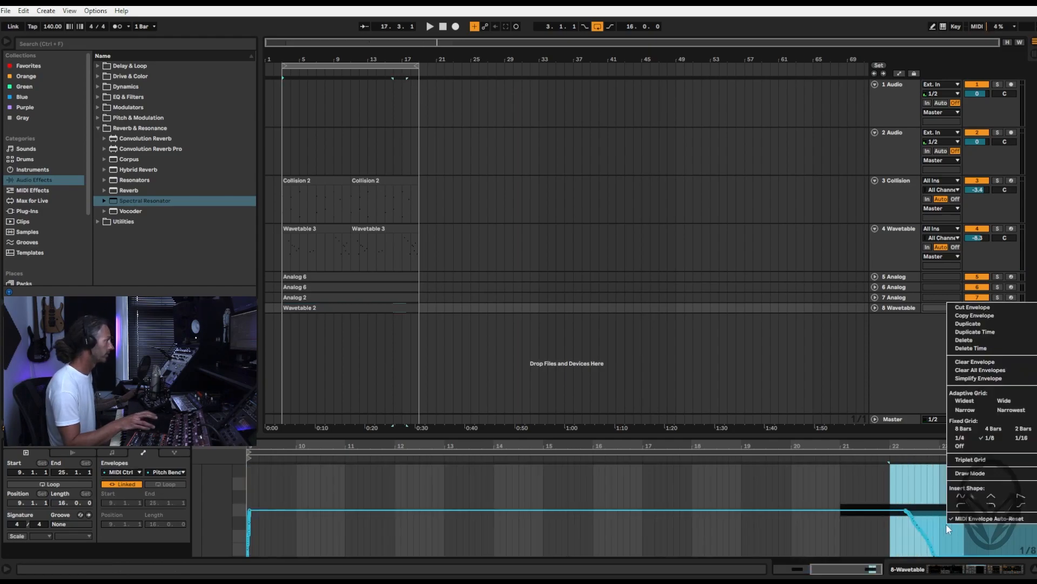
{"action": "left_click", "coordinate": [973, 380]}
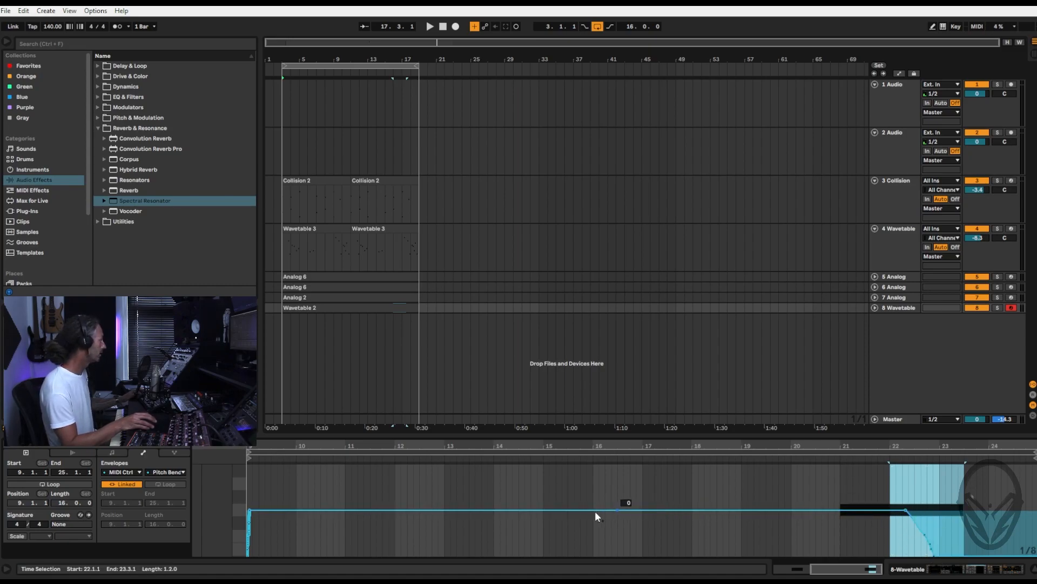
Delete the pitch bend breakpoints between bars 9 and 10 of the clip.
{"action": "left_click_drag", "start_coordinate": [284, 537], "coordinate": [216, 506]}
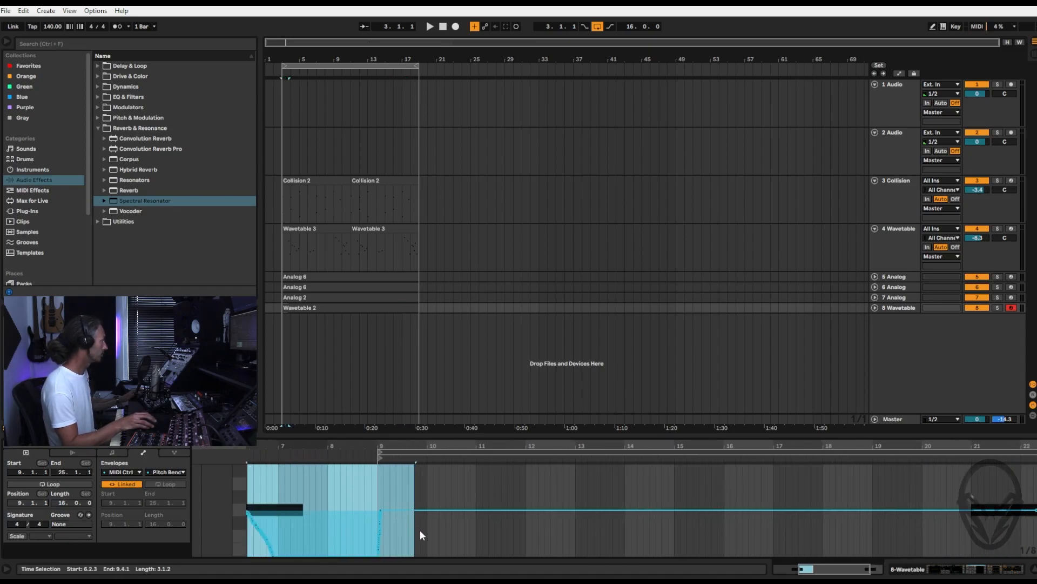
{"action": "left_click_drag", "start_coordinate": [427, 543], "coordinate": [386, 527]}
{"action": "key", "text": "Delete"}
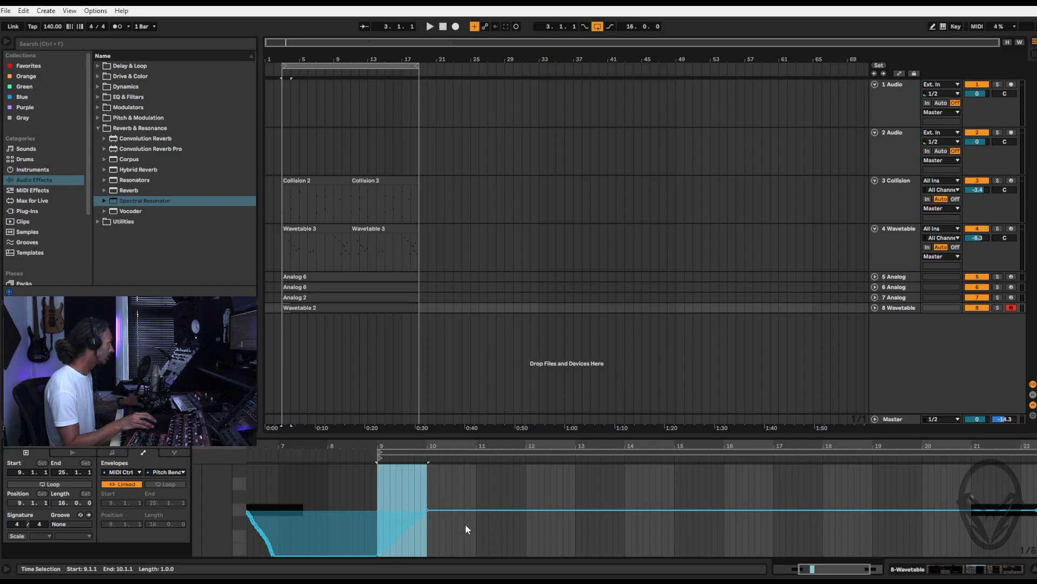
Crop the Wavetable 2 clip to its 16 bars and delete the pitch bend breakpoint at 1.1.1 to flatten the start.
{"action": "left_click", "coordinate": [495, 539]}
{"action": "right_click", "coordinate": [661, 489]}
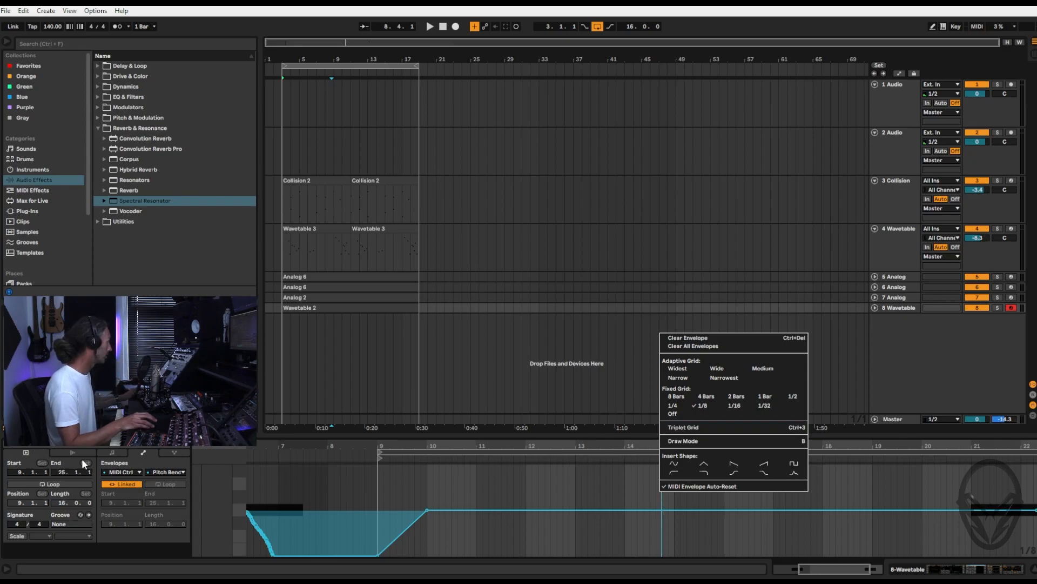
{"action": "left_click", "coordinate": [124, 454]}
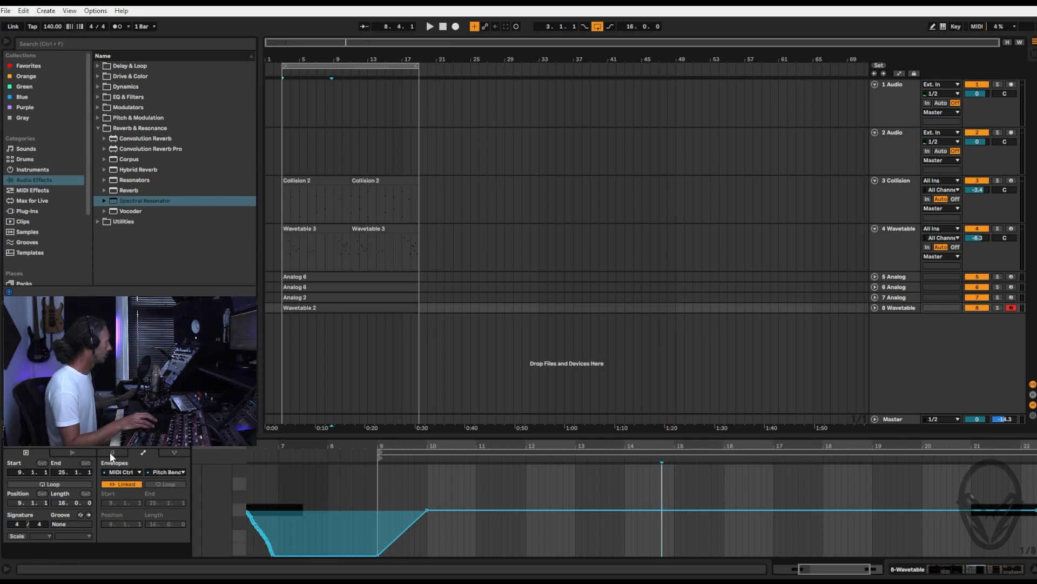
{"action": "left_click", "coordinate": [111, 452]}
{"action": "right_click", "coordinate": [618, 508]}
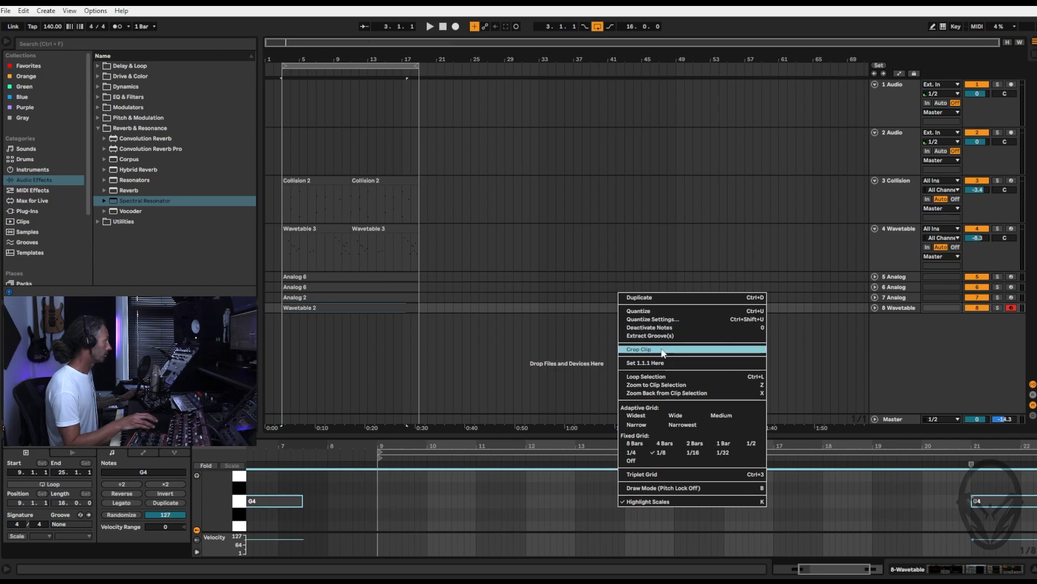
{"action": "left_click", "coordinate": [663, 350]}
{"action": "left_click", "coordinate": [138, 452]}
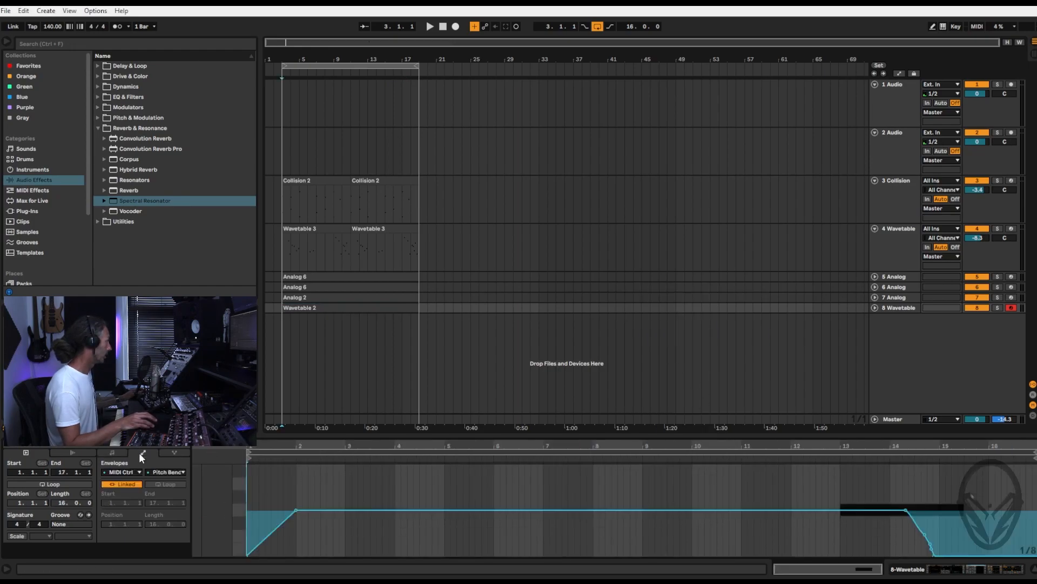
{"action": "left_click", "coordinate": [249, 554]}
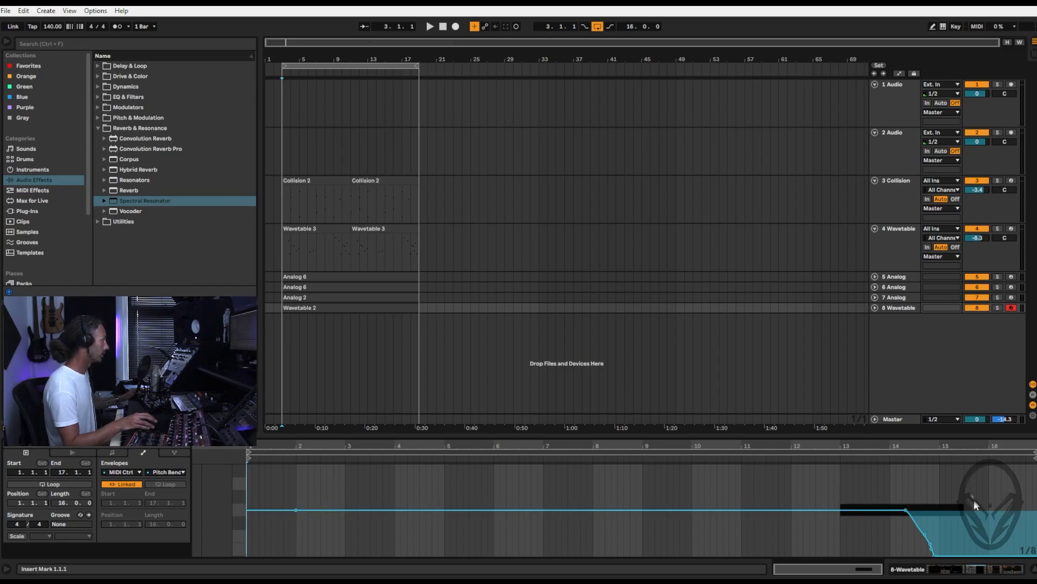
Set the 8 Wavetable synth's amp envelope release to 584 ms and the track's Delay feedback to 54%, and start playback.
{"action": "key", "text": "Tab"}
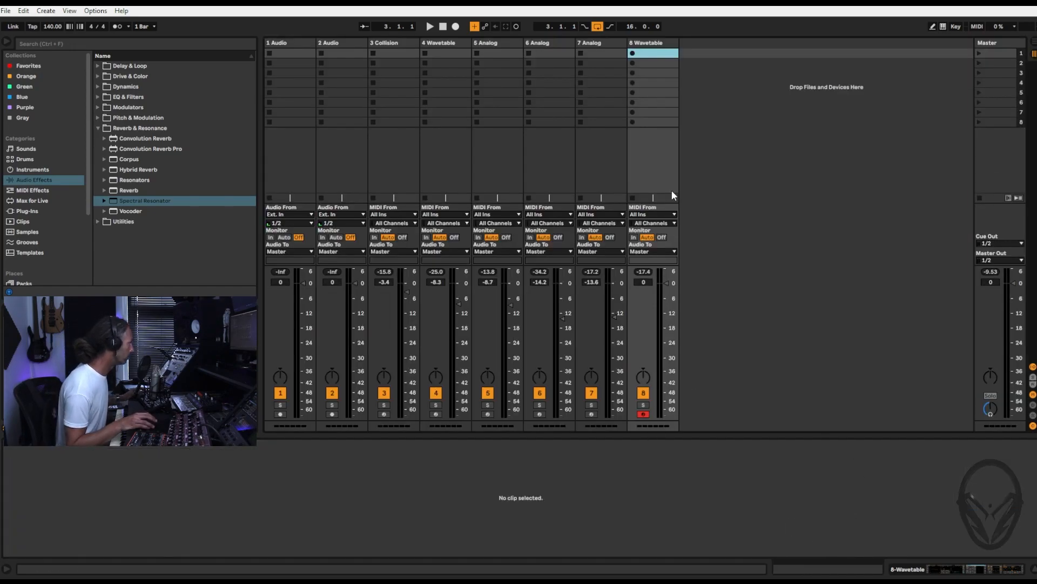
{"action": "left_click", "coordinate": [650, 43]}
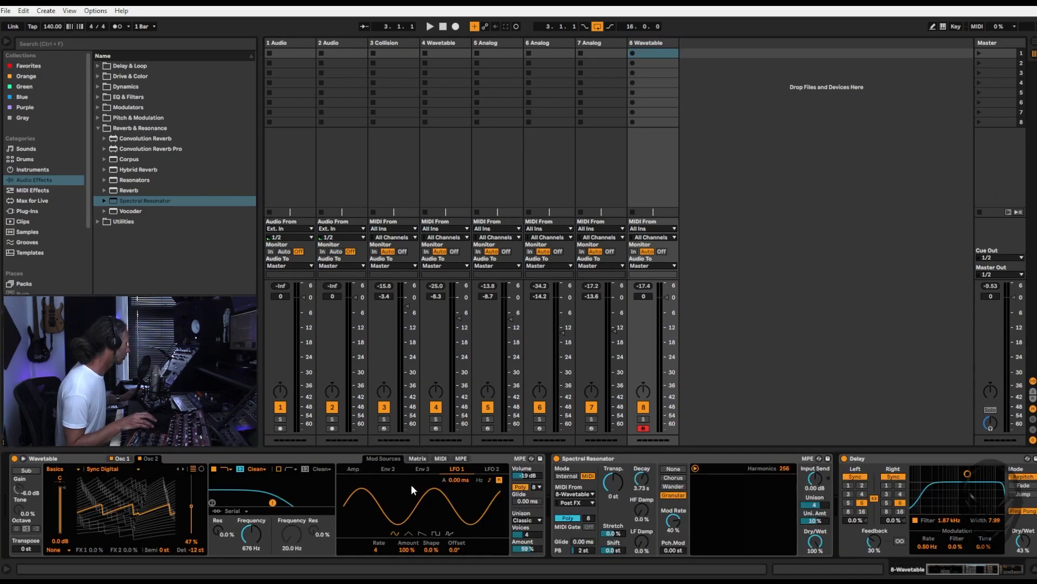
{"action": "left_click", "coordinate": [353, 469]}
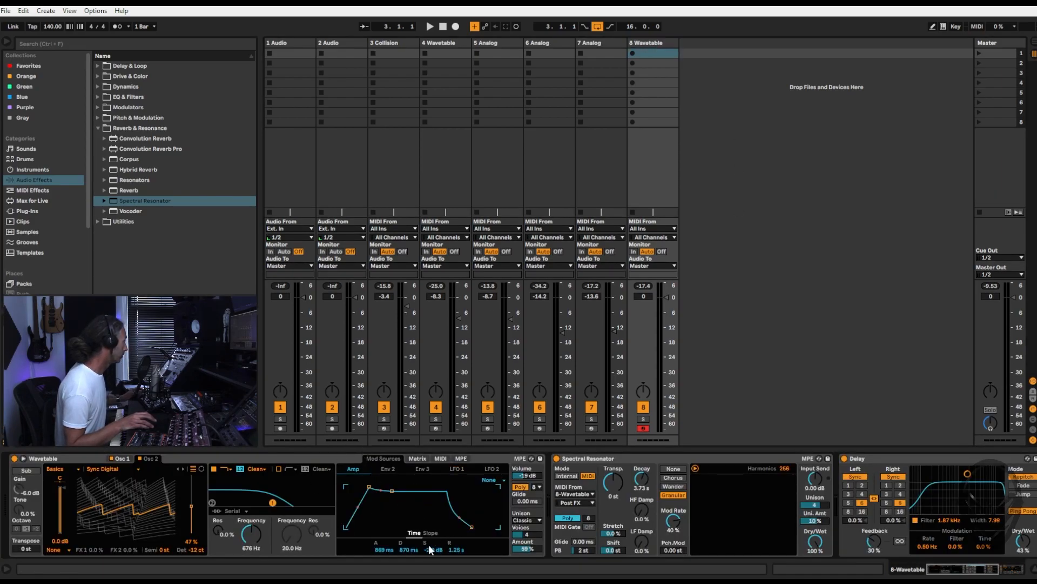
{"action": "left_click_drag", "start_coordinate": [473, 526], "coordinate": [468, 527]}
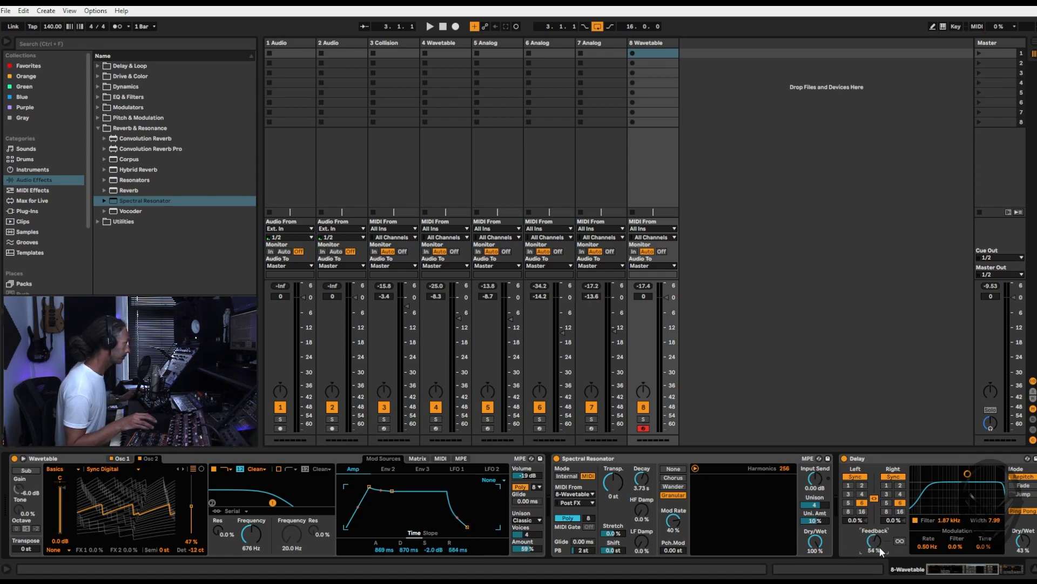
{"action": "key", "text": "space"}
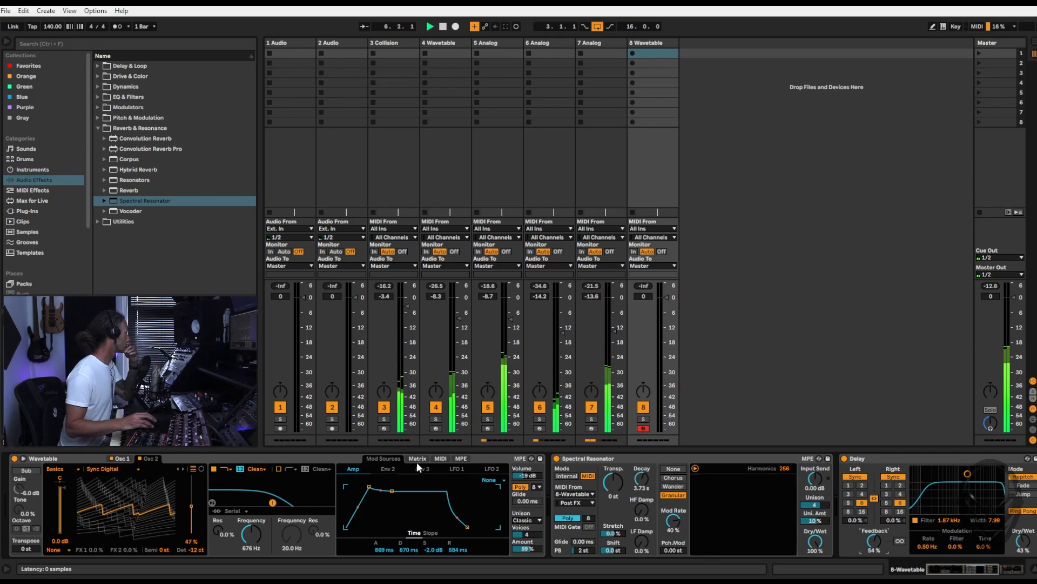
Set Wavetable's Env 2 attack to 2.62 s, sustain to 26% and release to 1.33 s, and lower track 8's volume to -4.0 dB.
{"action": "left_click", "coordinate": [387, 469]}
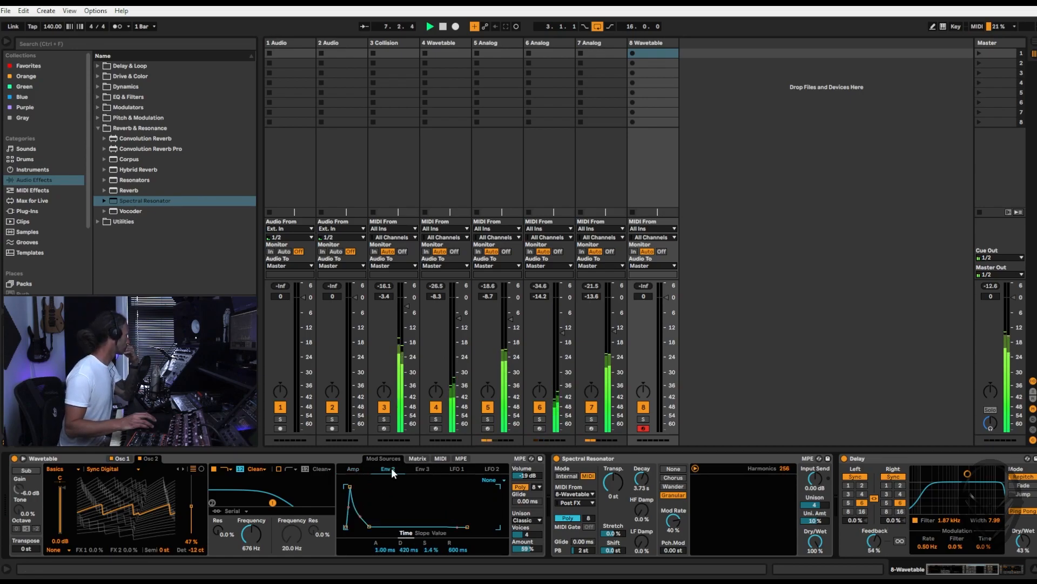
{"action": "left_click", "coordinate": [418, 458]}
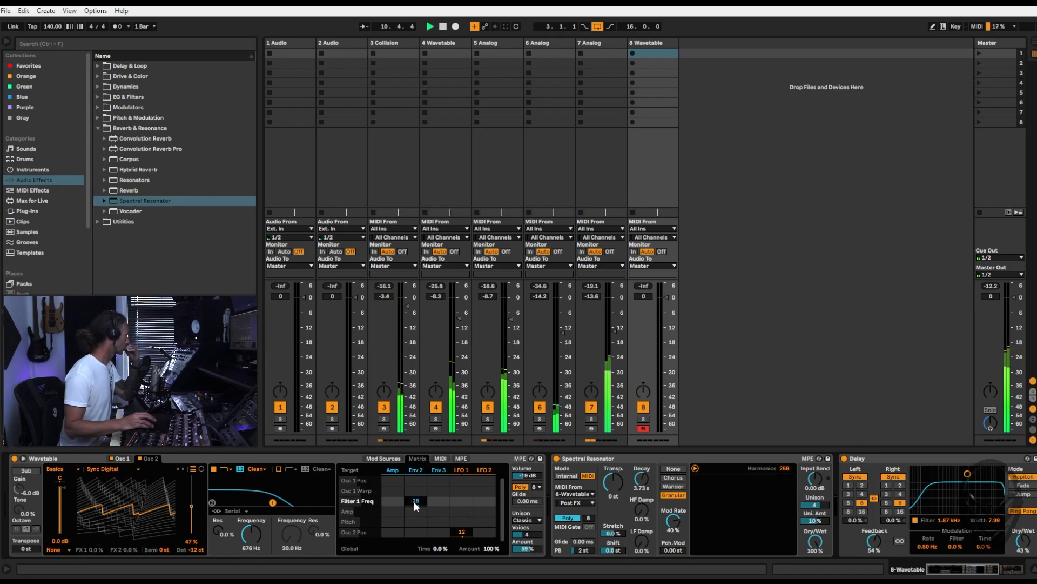
{"action": "left_click", "coordinate": [382, 458]}
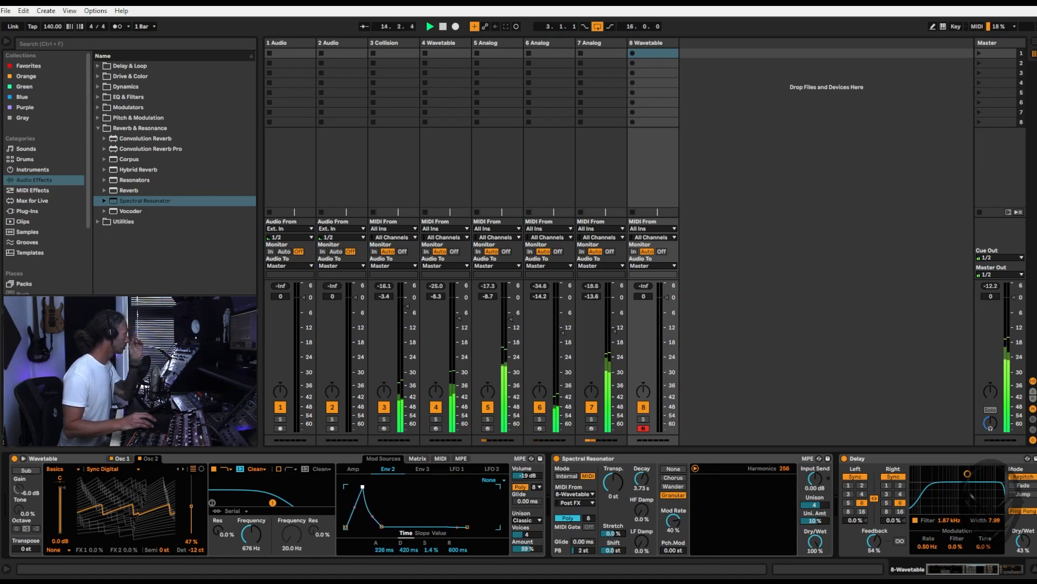
{"action": "left_click_drag", "start_coordinate": [363, 487], "coordinate": [369, 487]}
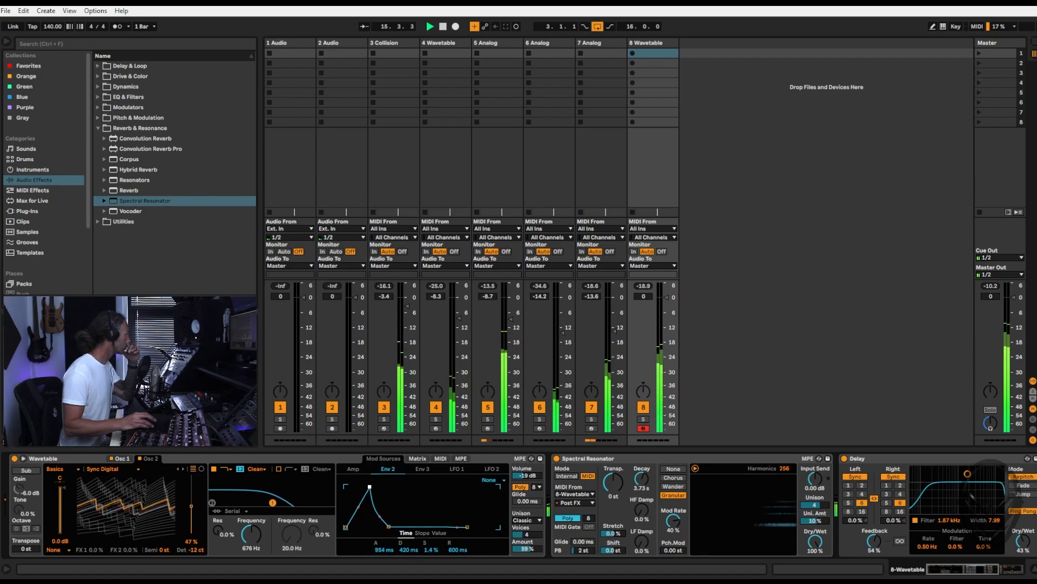
{"action": "left_click_drag", "start_coordinate": [666, 297], "coordinate": [666, 302]}
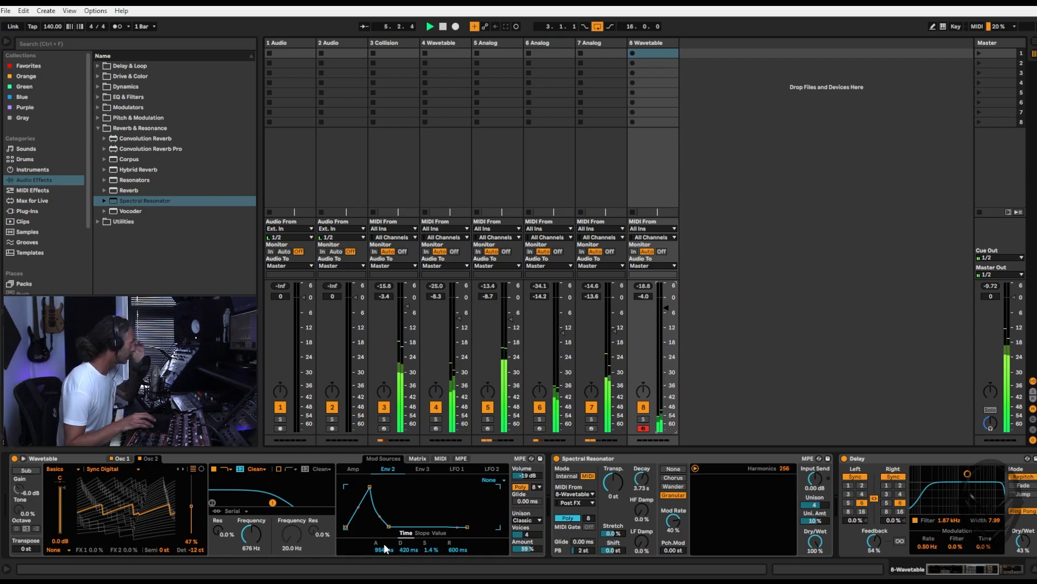
{"action": "left_click_drag", "start_coordinate": [381, 551], "coordinate": [381, 532]}
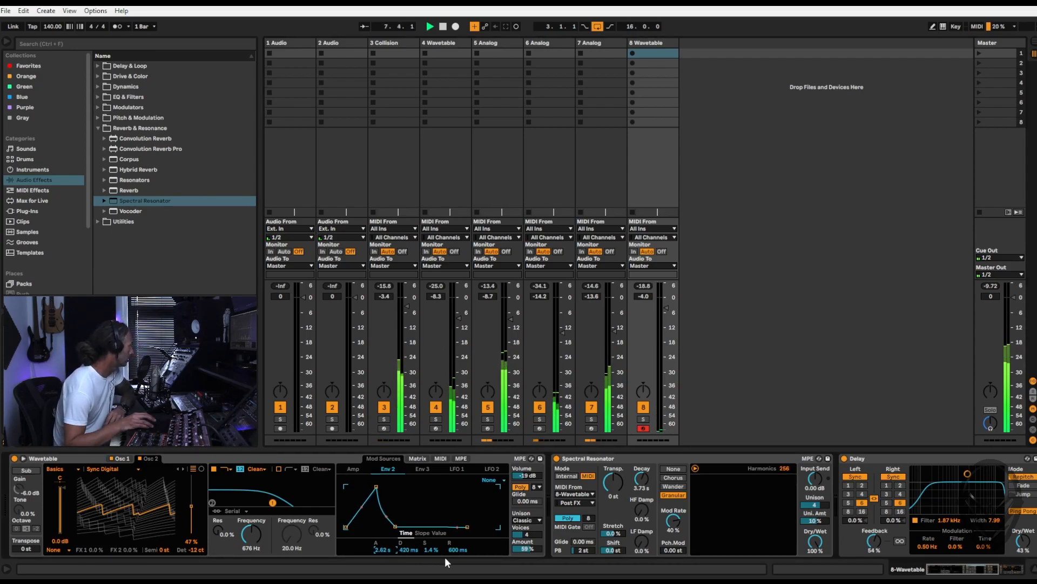
{"action": "left_click_drag", "start_coordinate": [436, 552], "coordinate": [436, 535]}
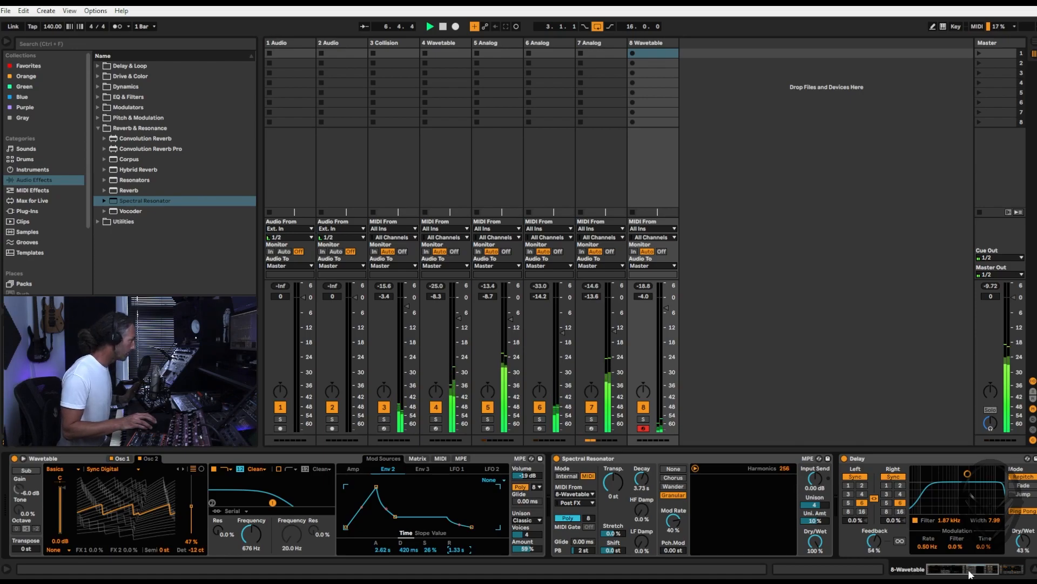
Raise the Dry/Wet mix on the 8 Wavetable track to 61% for the Delay and 64% for the Reverb.
{"action": "left_click_drag", "start_coordinate": [969, 572], "coordinate": [1001, 570]}
{"action": "left_click_drag", "start_coordinate": [675, 541], "coordinate": [675, 528]}
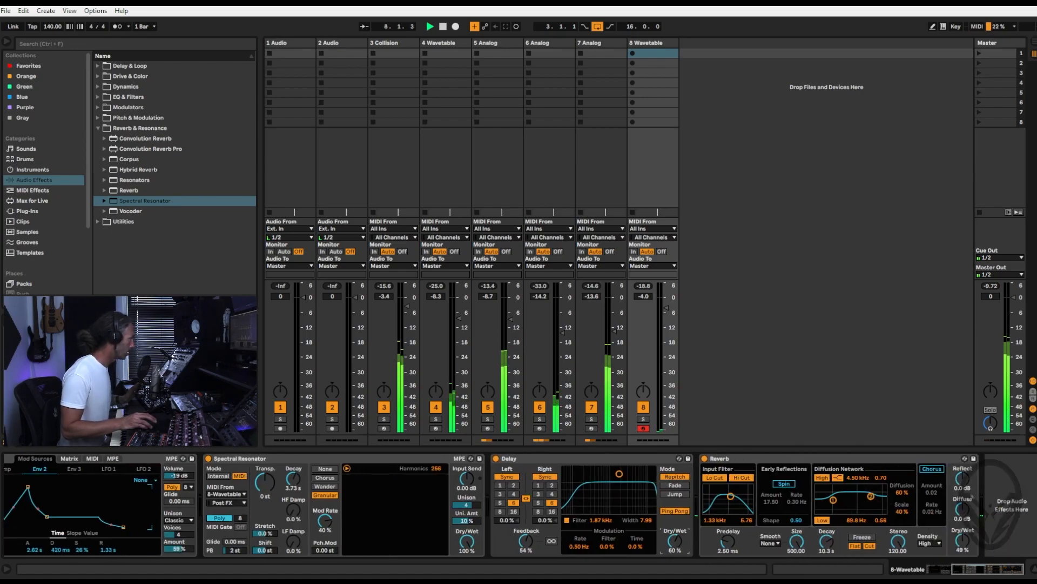
{"action": "left_click_drag", "start_coordinate": [965, 539], "coordinate": [965, 530]}
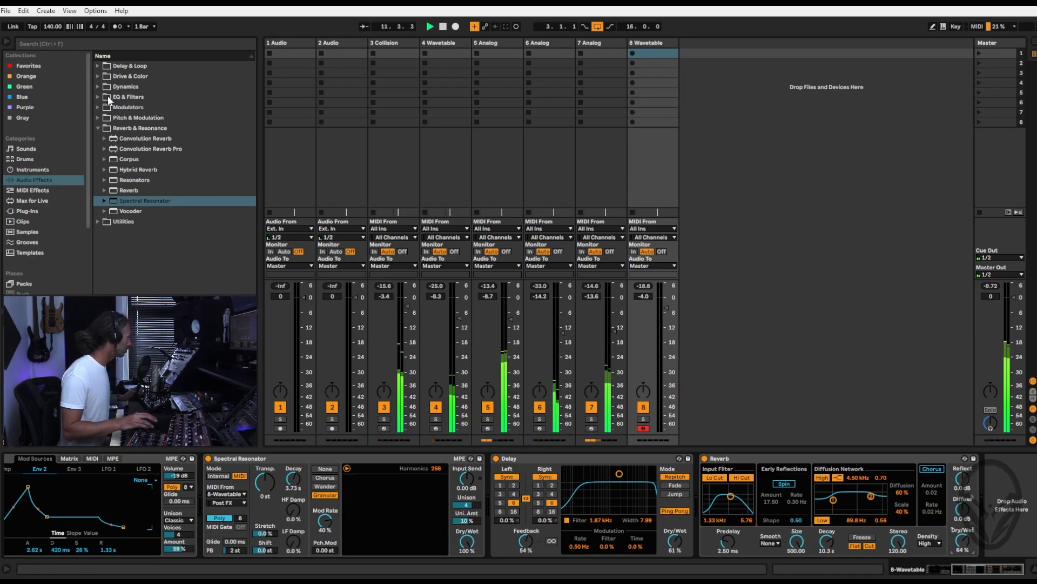
Add an EQ Eight after the Reverb on track 8 and cut band 2 by 9.79 dB at 758 Hz.
{"action": "left_click", "coordinate": [99, 98]}
{"action": "left_click_drag", "start_coordinate": [131, 128], "coordinate": [988, 528]}
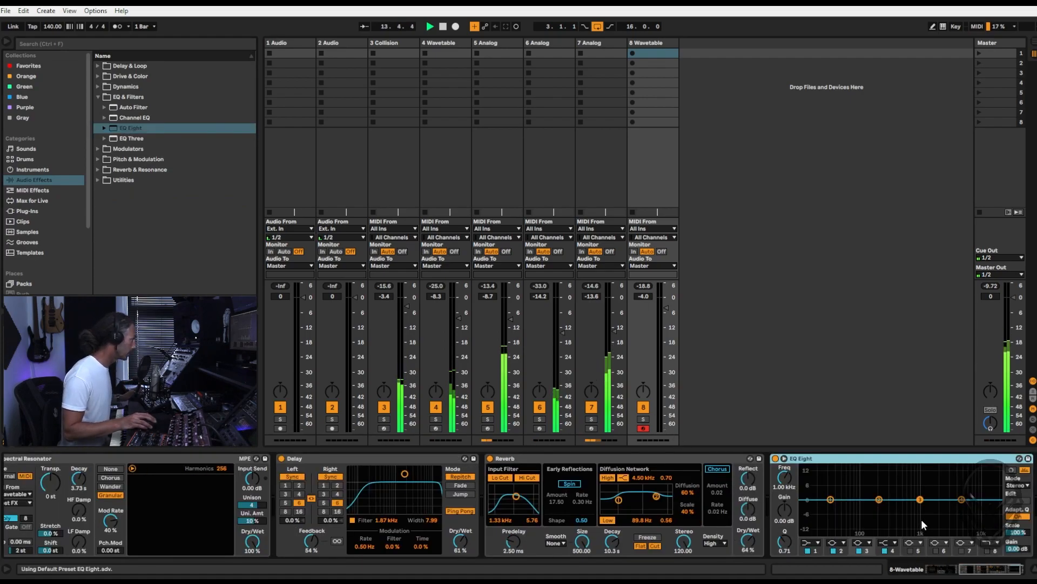
{"action": "left_click_drag", "start_coordinate": [875, 500], "coordinate": [915, 524]}
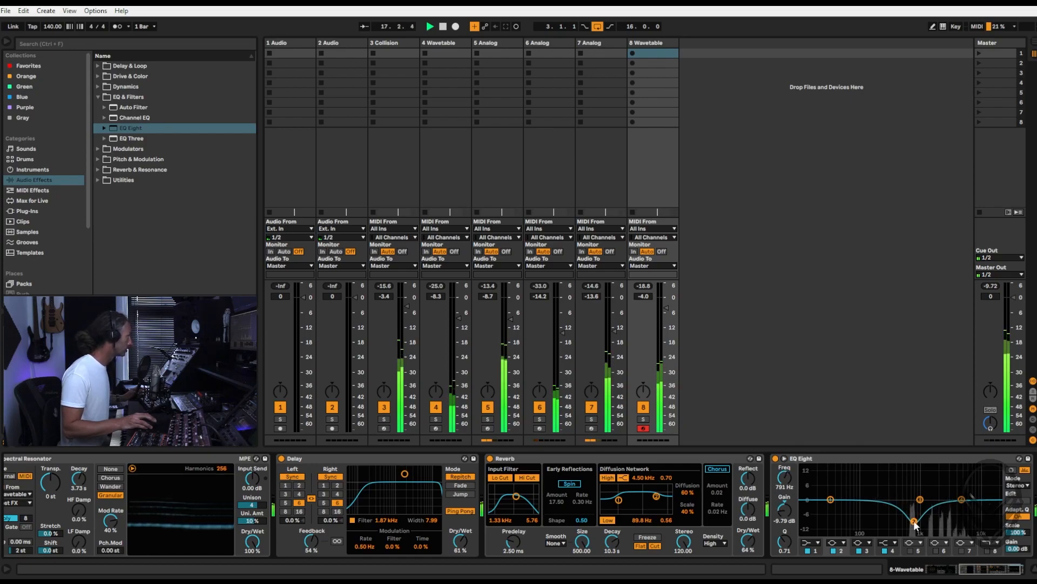
{"action": "left_click_drag", "start_coordinate": [915, 524], "coordinate": [914, 524]}
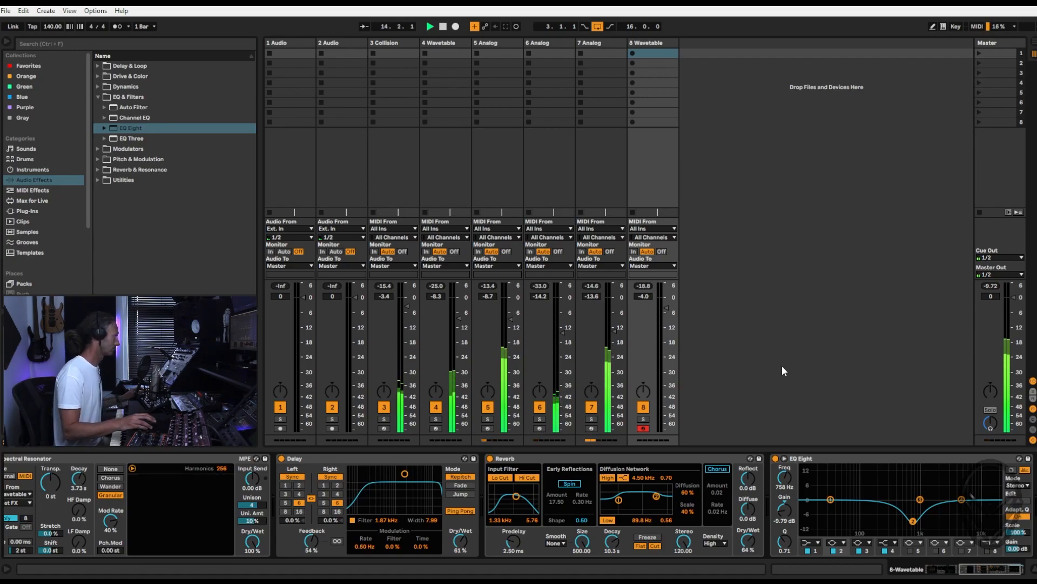
Solo the 7 Analog track, switch the solo to 6 Analog, and display the 6 Analog track's devices.
{"action": "left_click_drag", "start_coordinate": [982, 569], "coordinate": [941, 572]}
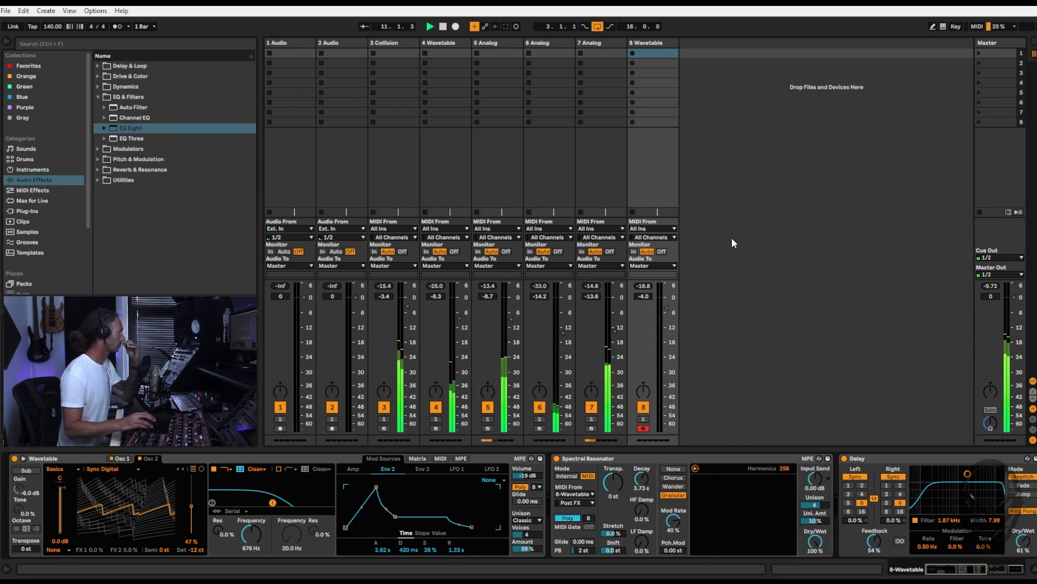
{"action": "left_click", "coordinate": [599, 42]}
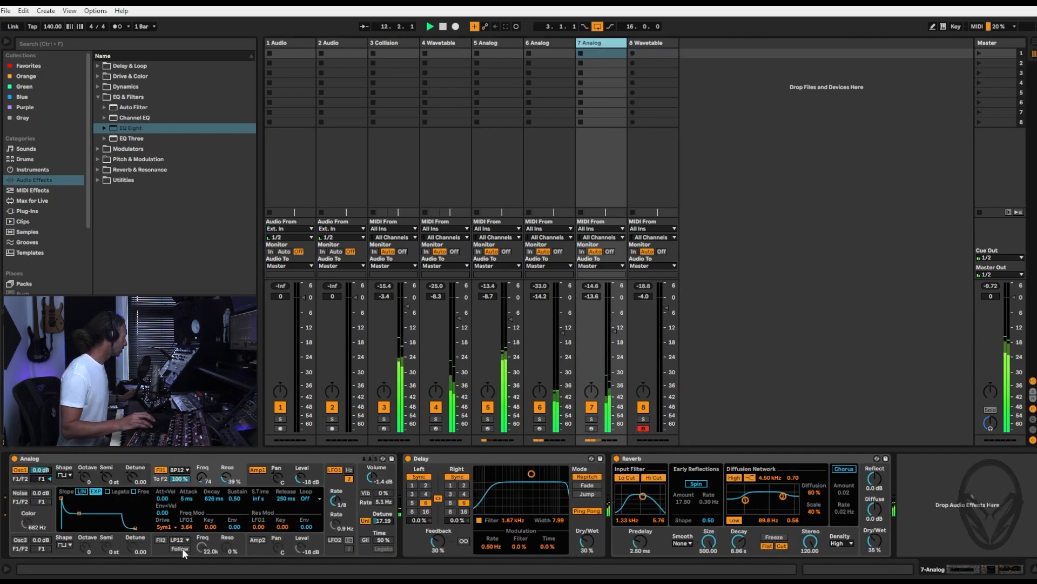
{"action": "left_click", "coordinate": [591, 420]}
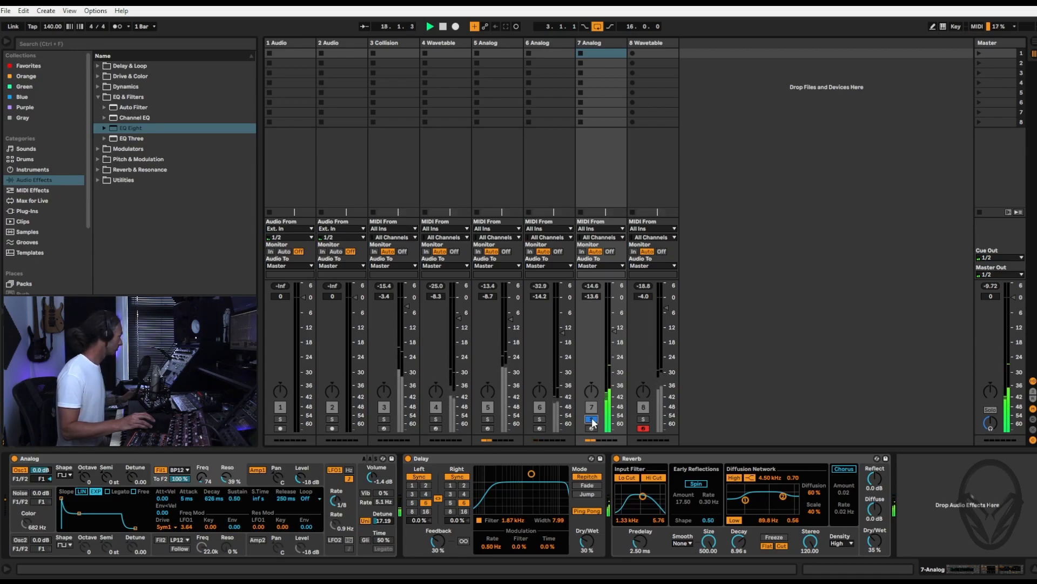
{"action": "left_click", "coordinate": [538, 420]}
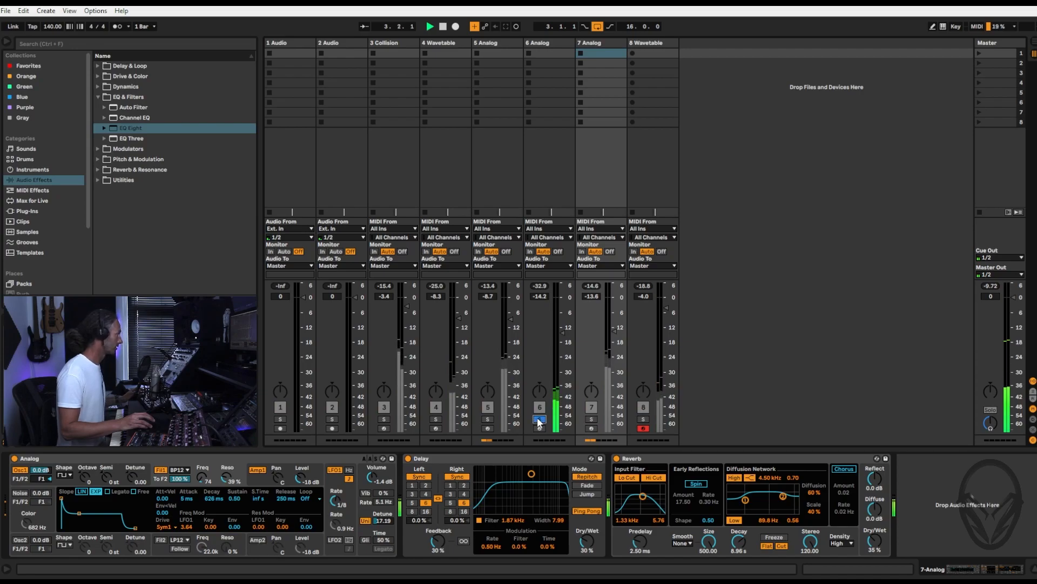
{"action": "left_click", "coordinate": [544, 44]}
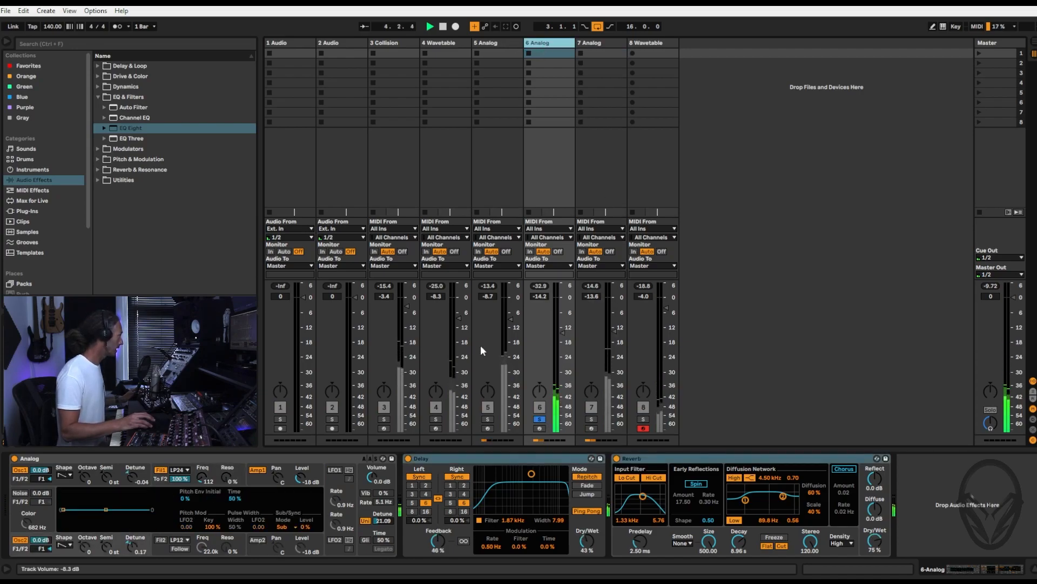
Try adding the noise generator to the 6 Analog synth with different noise color settings.
{"action": "left_click", "coordinate": [23, 493]}
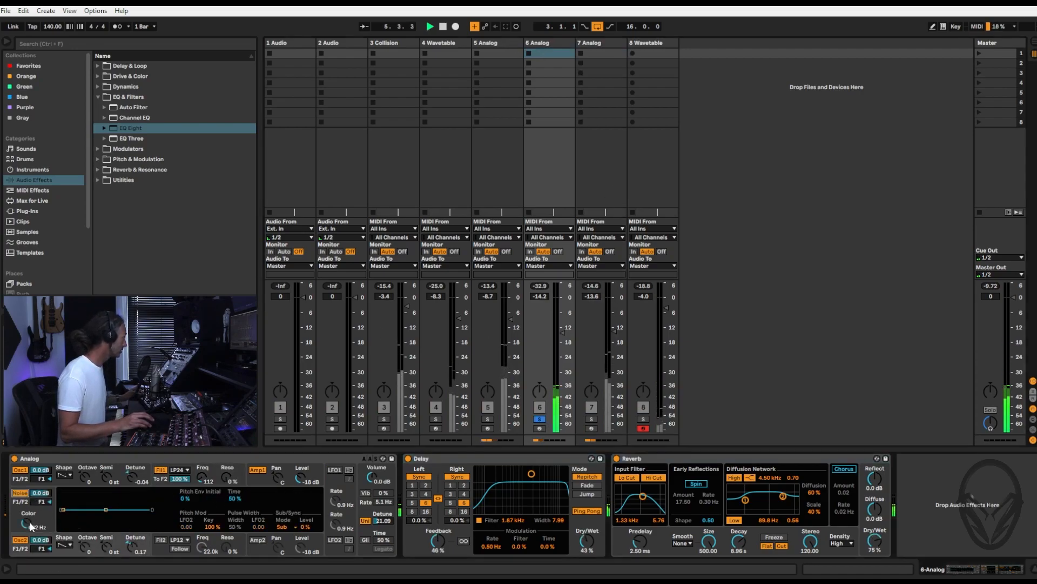
{"action": "left_click_drag", "start_coordinate": [27, 525], "coordinate": [27, 524]}
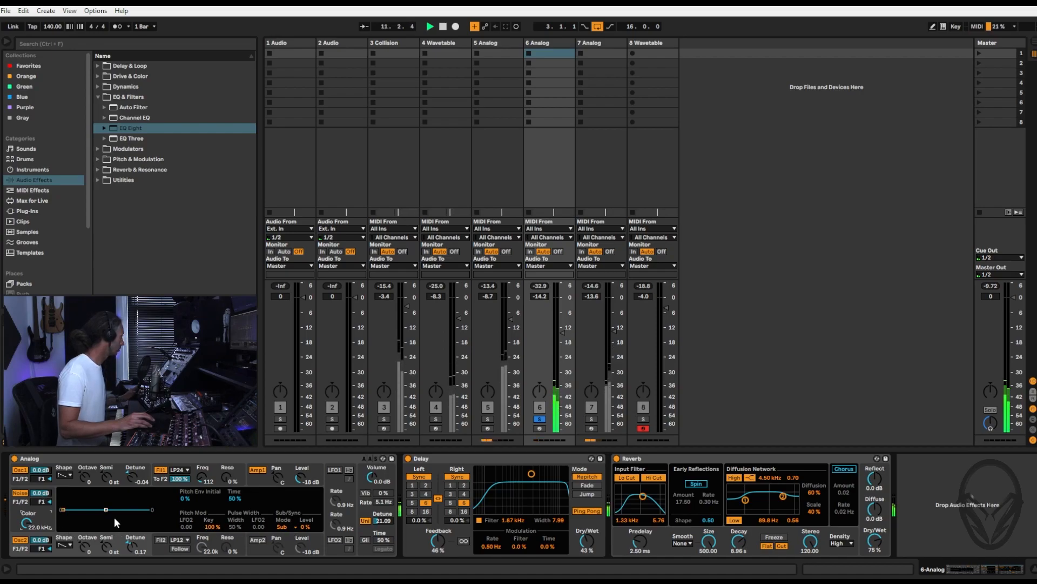
{"action": "left_click_drag", "start_coordinate": [31, 527], "coordinate": [31, 522]}
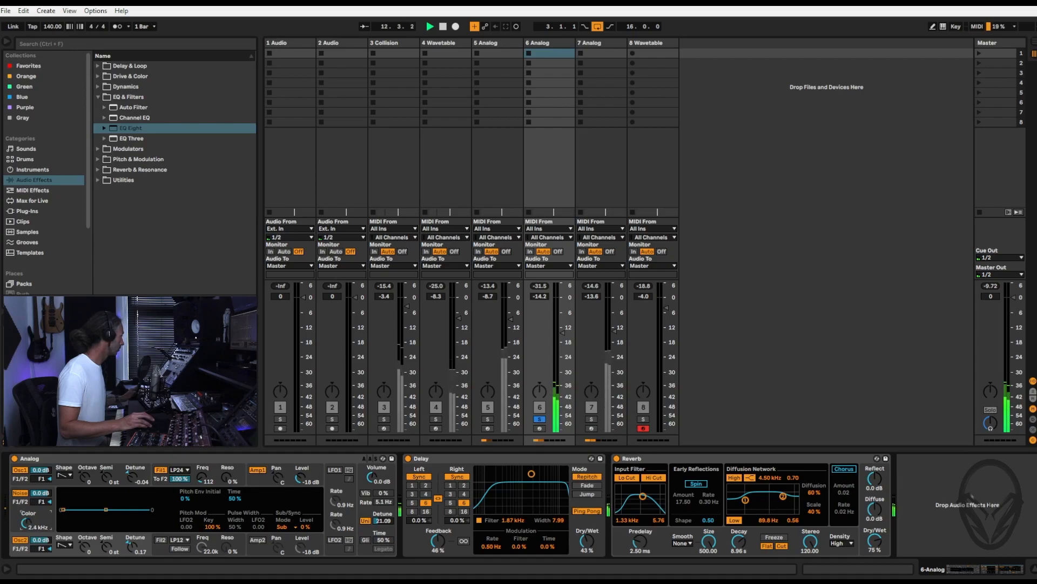
{"action": "left_click", "coordinate": [21, 493]}
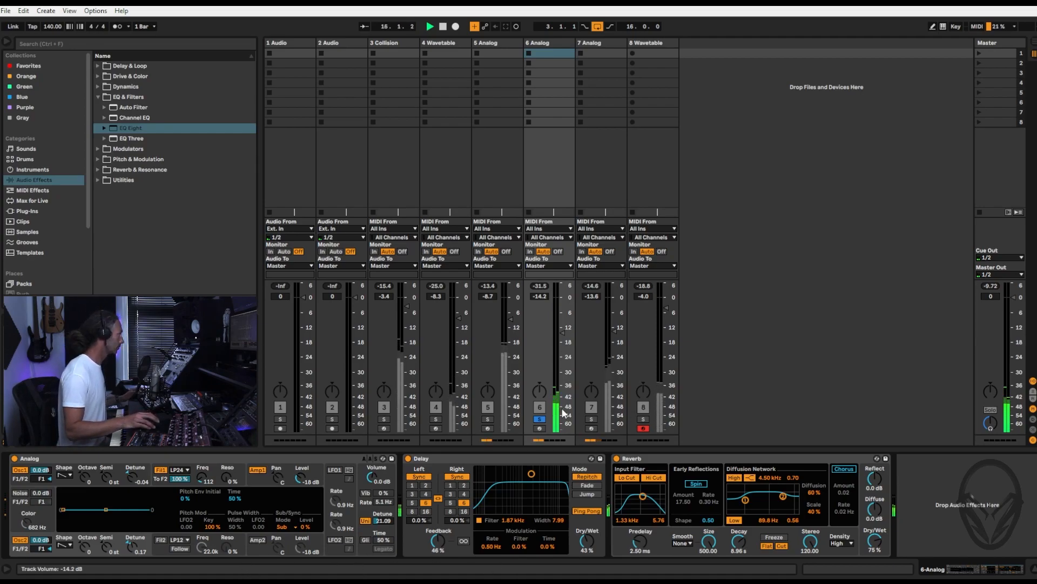
Add the 4 Wavetable, 3 Collision and 8 Wavetable tracks to the solo and lower 3 Collision's volume to -4.8 dB.
{"action": "left_click", "coordinate": [435, 419]}
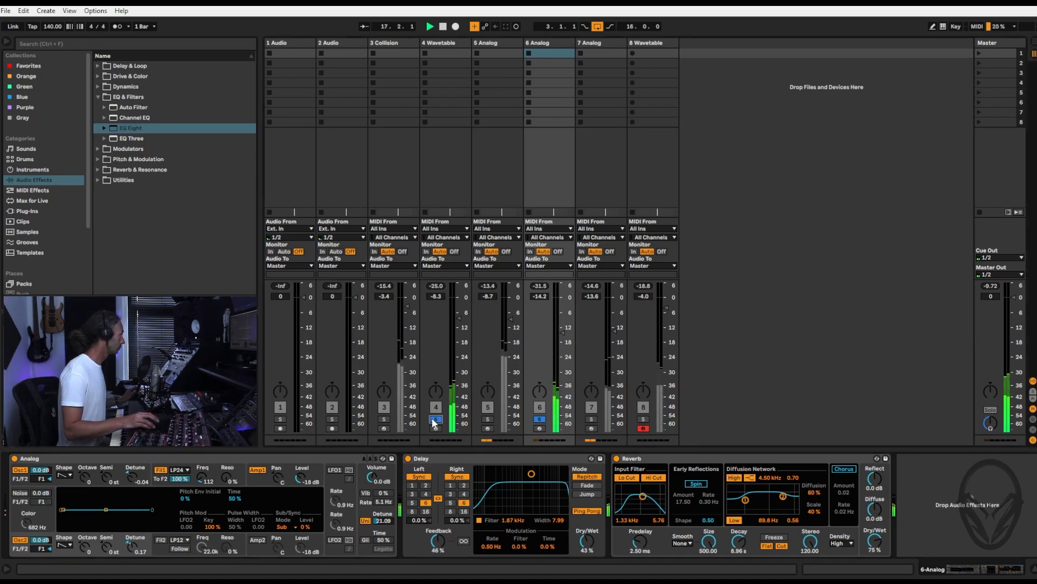
{"action": "left_click", "coordinate": [384, 420]}
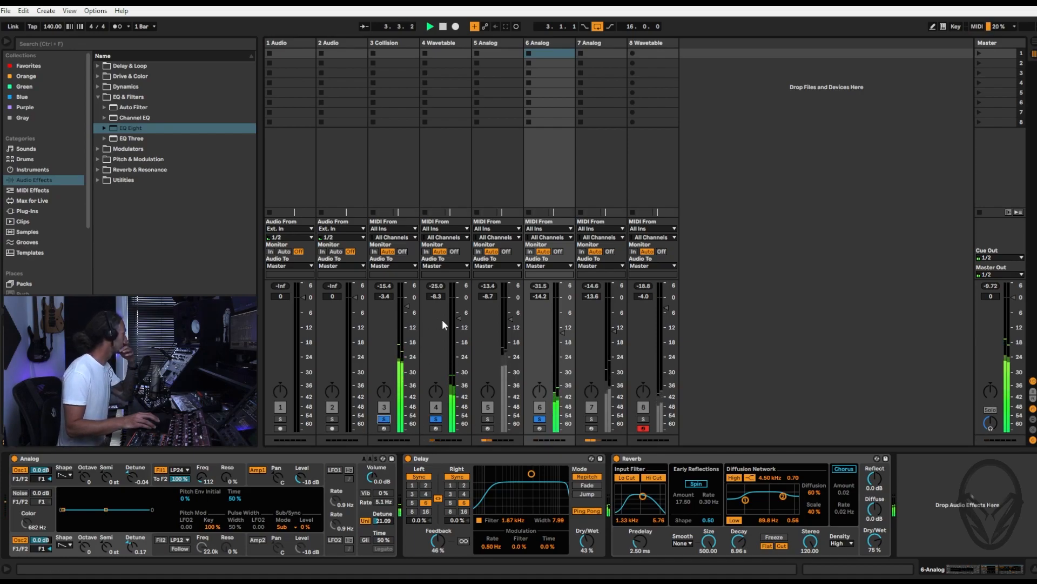
{"action": "left_click_drag", "start_coordinate": [384, 296], "coordinate": [384, 303]}
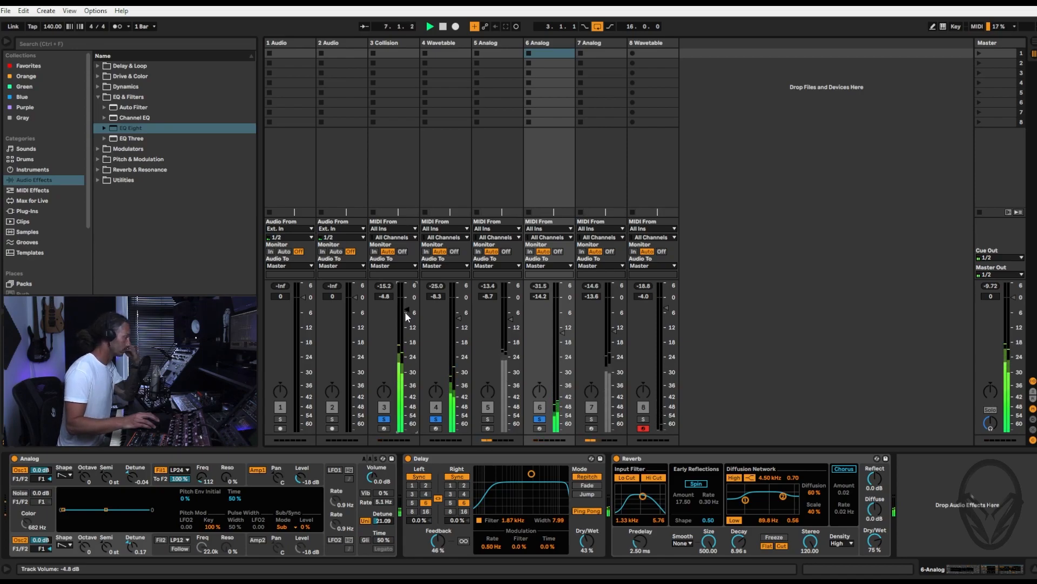
{"action": "left_click", "coordinate": [643, 419]}
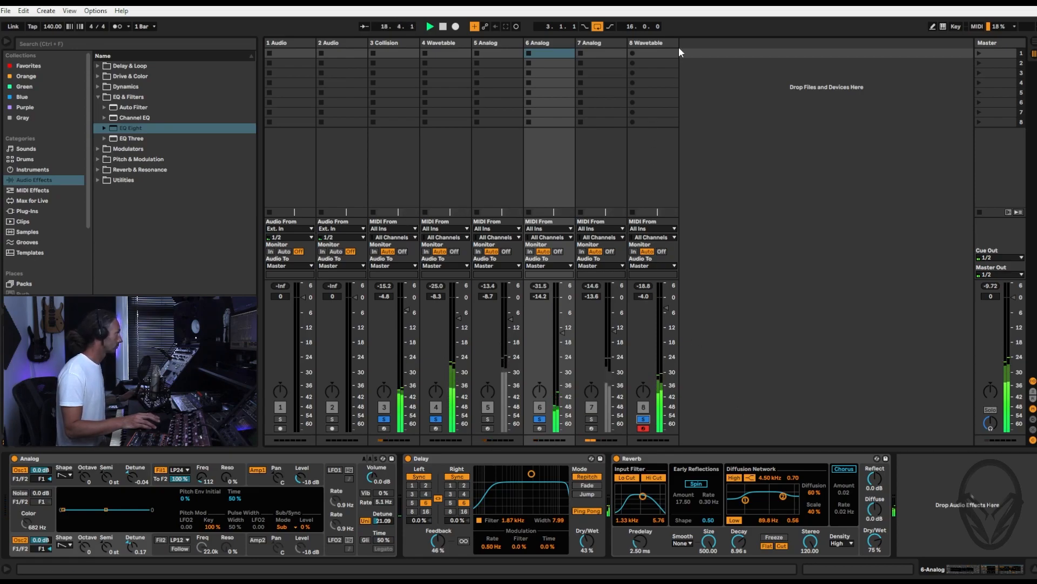
Set the Delay's filter on the 8 Wavetable track to 1.96 kHz with a width of 6.88.
{"action": "left_click", "coordinate": [648, 42]}
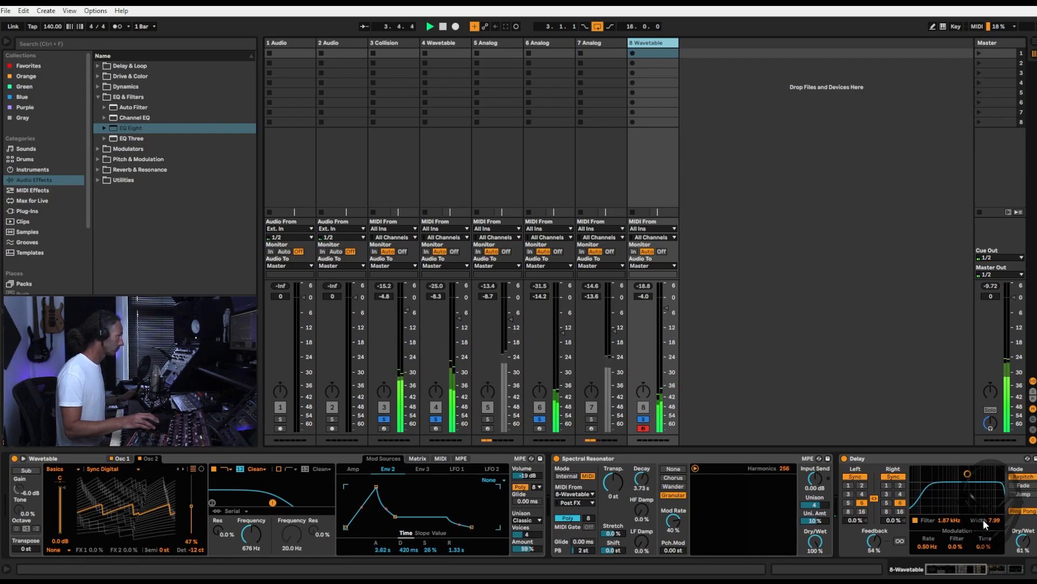
{"action": "left_click_drag", "start_coordinate": [964, 481], "coordinate": [967, 478]}
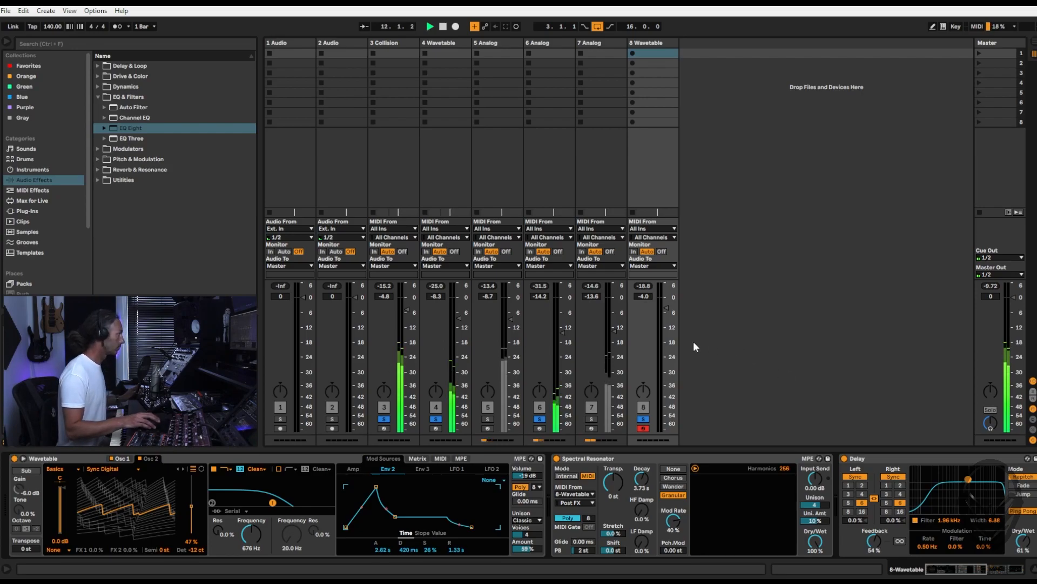
With all tracks unsoloed, set 7 Analog's volume to -12.2 dB and fade 5 Analog from -60.7 dB up to -7.2 dB.
{"action": "left_click_drag", "start_coordinate": [510, 319], "coordinate": [510, 424]}
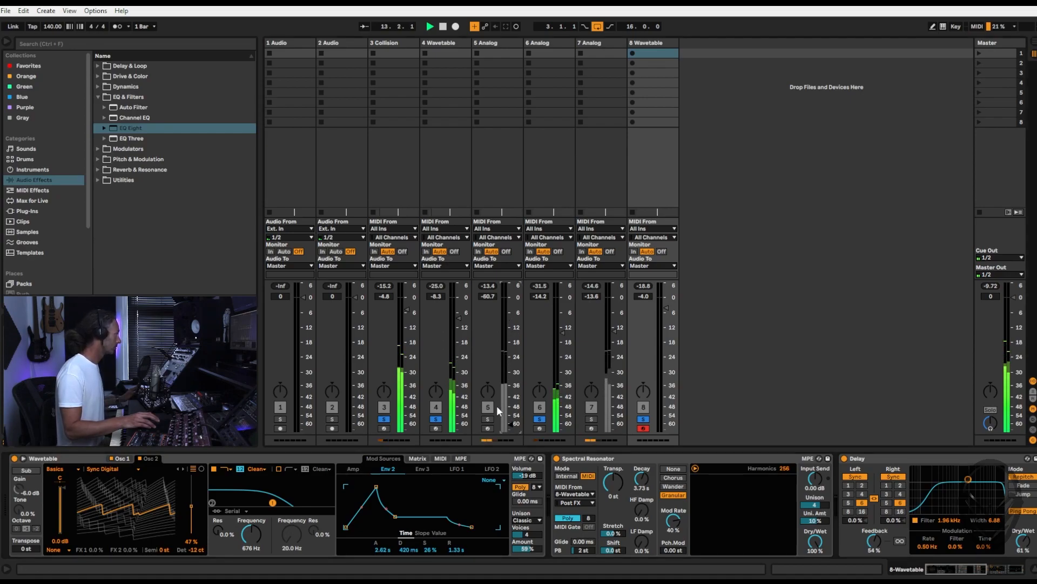
{"action": "left_click_drag", "start_coordinate": [614, 379], "coordinate": [614, 328]}
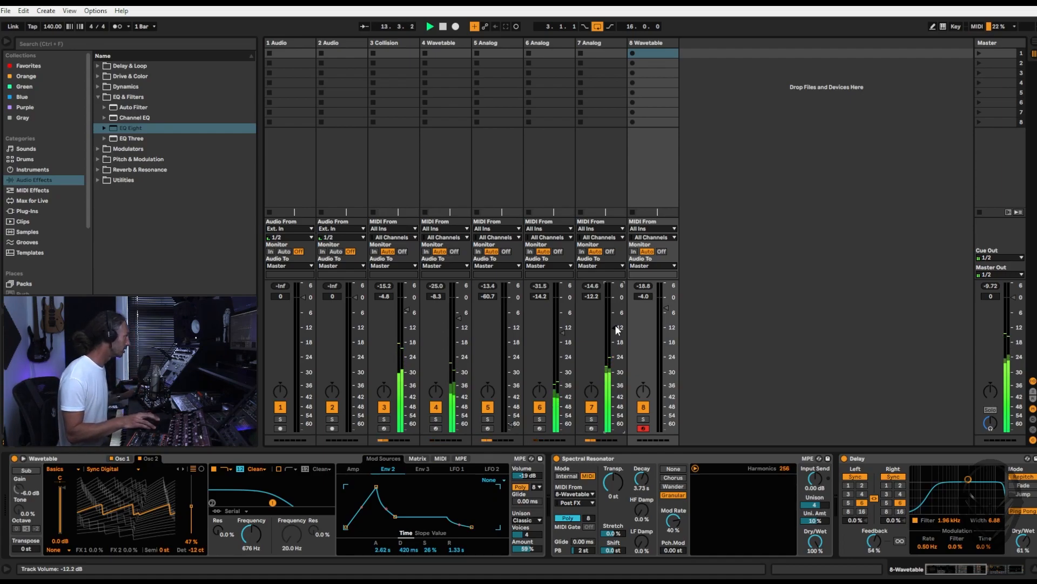
{"action": "left_click_drag", "start_coordinate": [510, 422], "coordinate": [510, 320]}
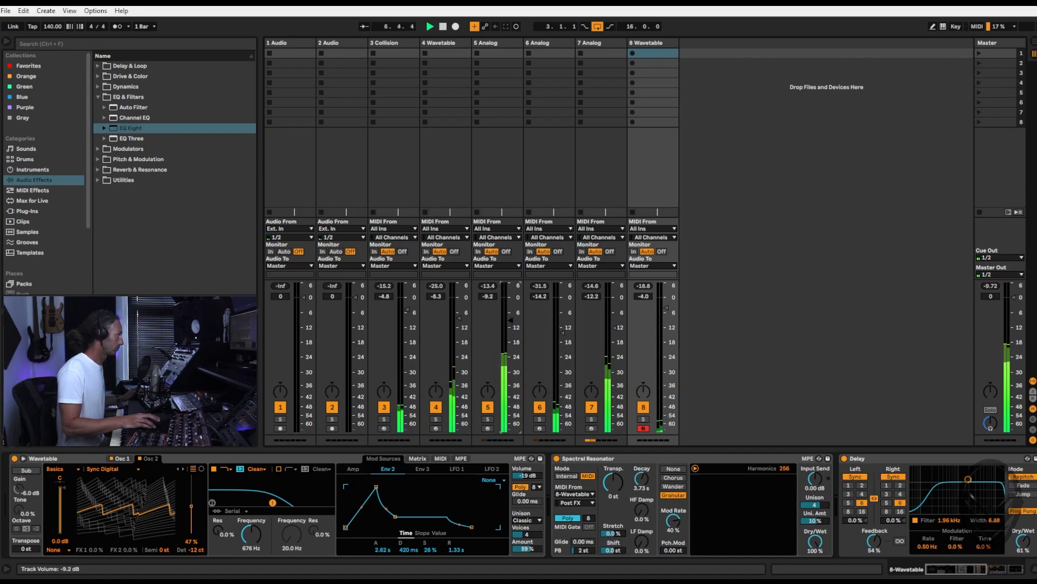
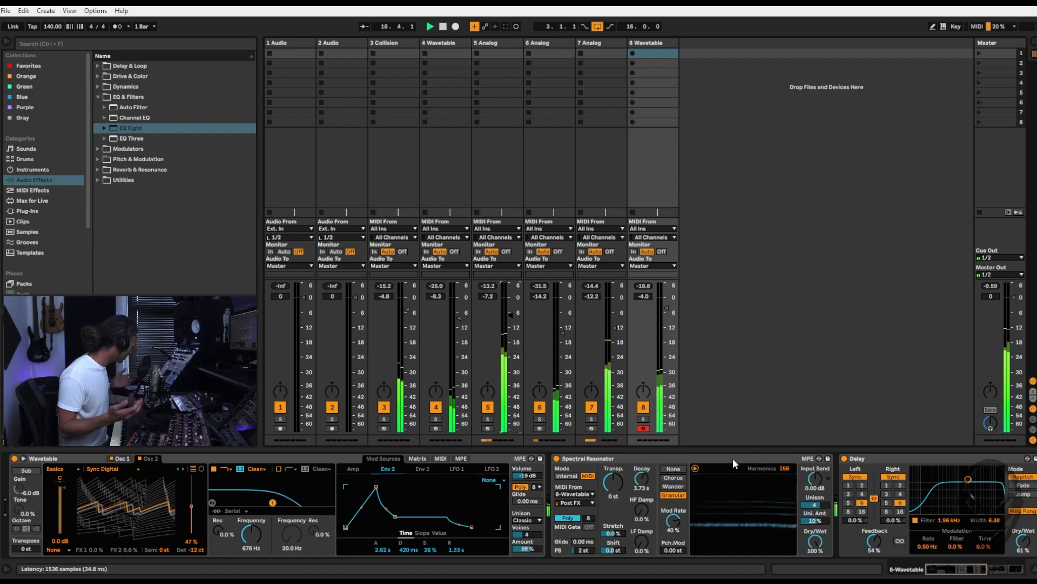
{"action": "key", "text": "Tab"}
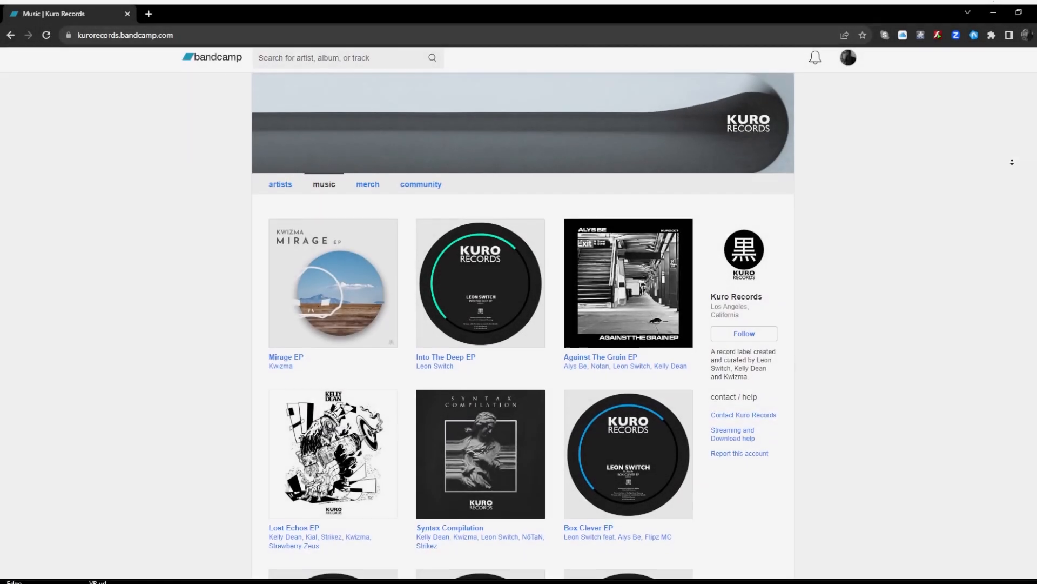
{"action": "scroll", "coordinate": [1012, 151], "scroll_direction": "down", "scroll_amount": 2}
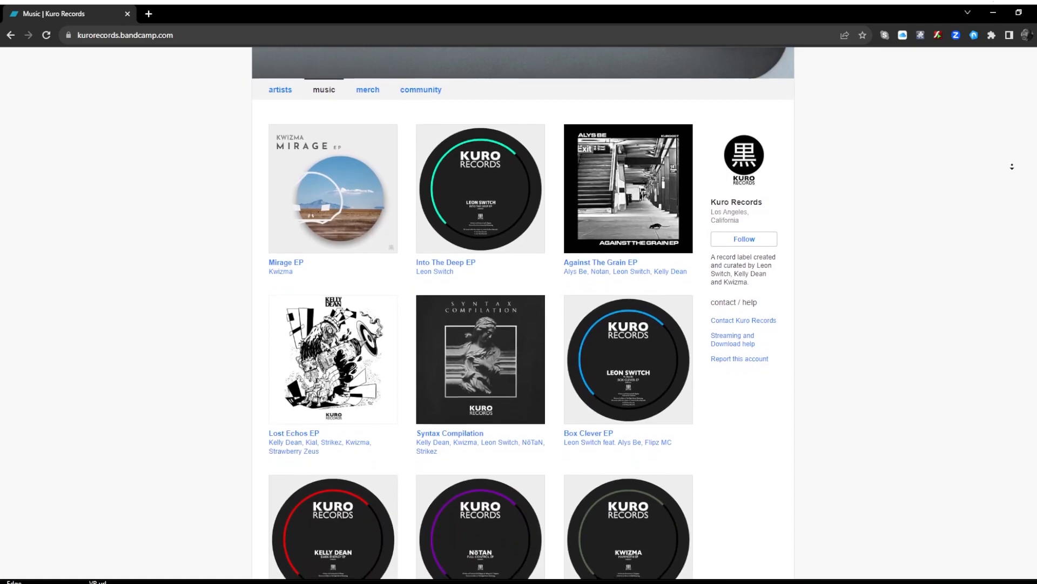
{"action": "scroll", "coordinate": [1012, 167], "scroll_direction": "down", "scroll_amount": 1}
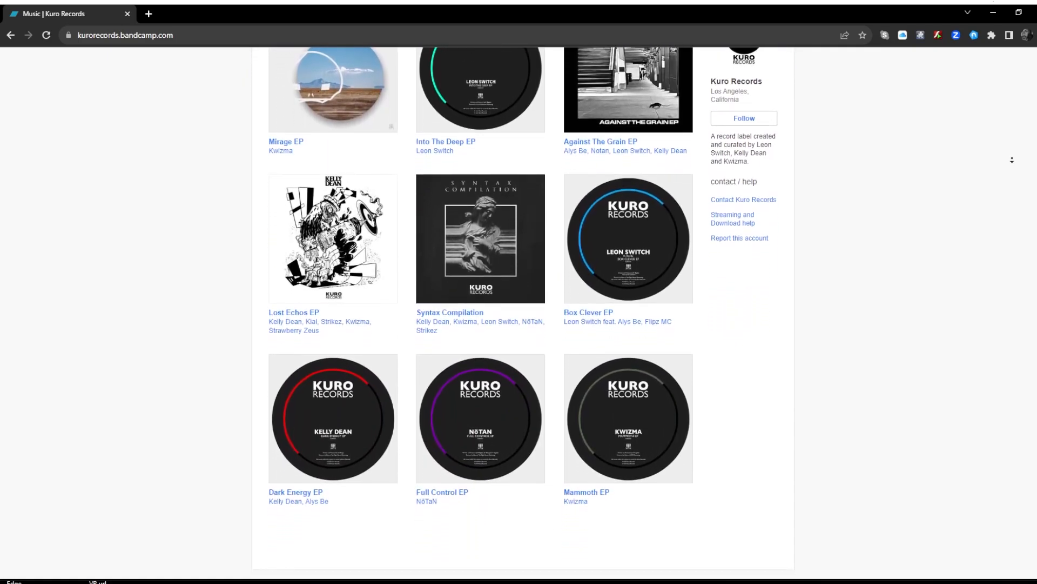
{"action": "scroll", "coordinate": [1016, 129], "scroll_direction": "up", "scroll_amount": 1}
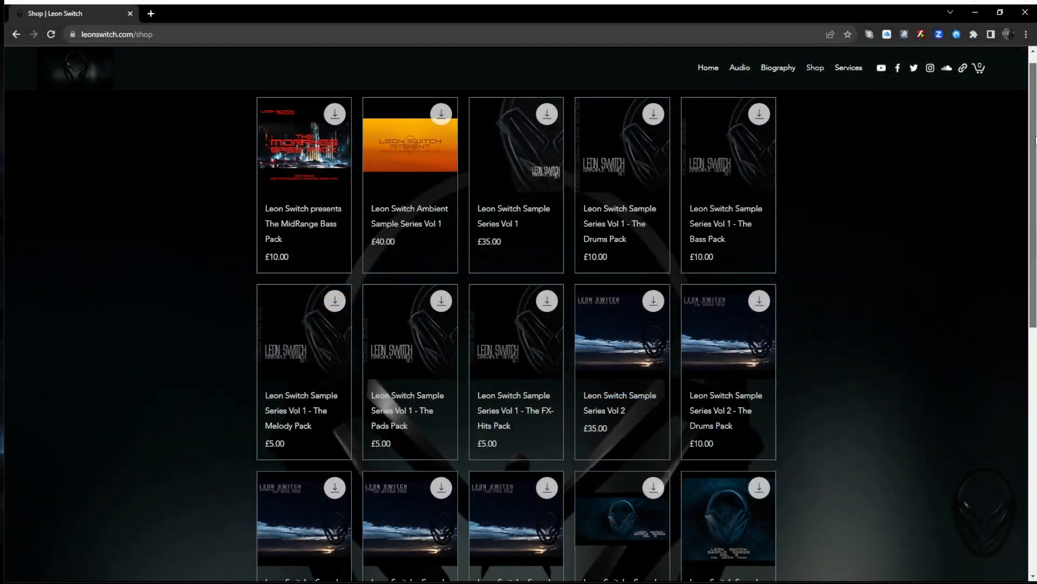
{"action": "mouse_move", "coordinate": [1033, 134]}
{"action": "left_mouse_down"}
{"action": "mouse_move", "coordinate": [1035, 205]}
{"action": "mouse_move", "coordinate": [1034, 127]}
{"action": "left_mouse_up"}
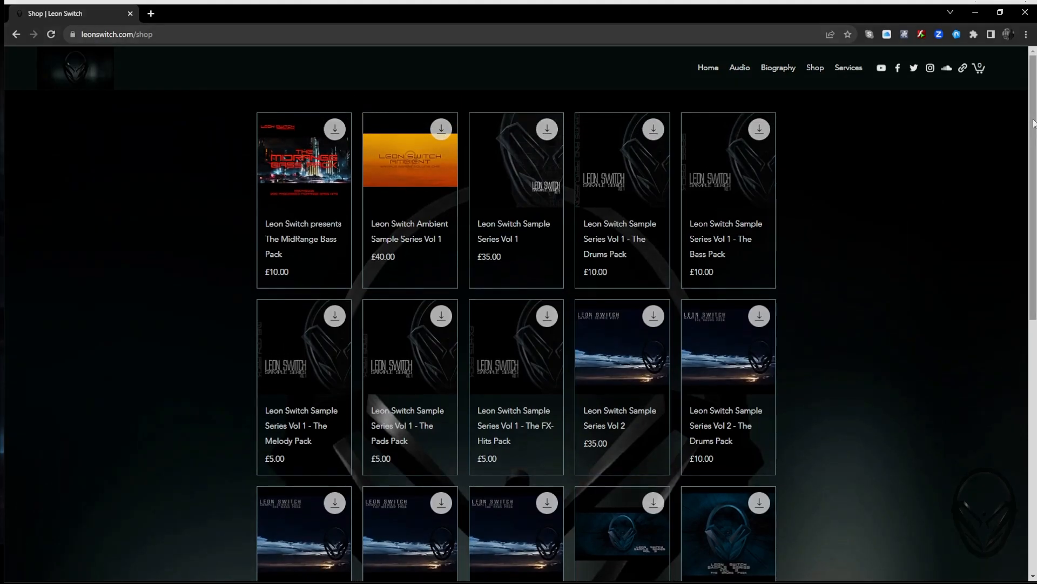